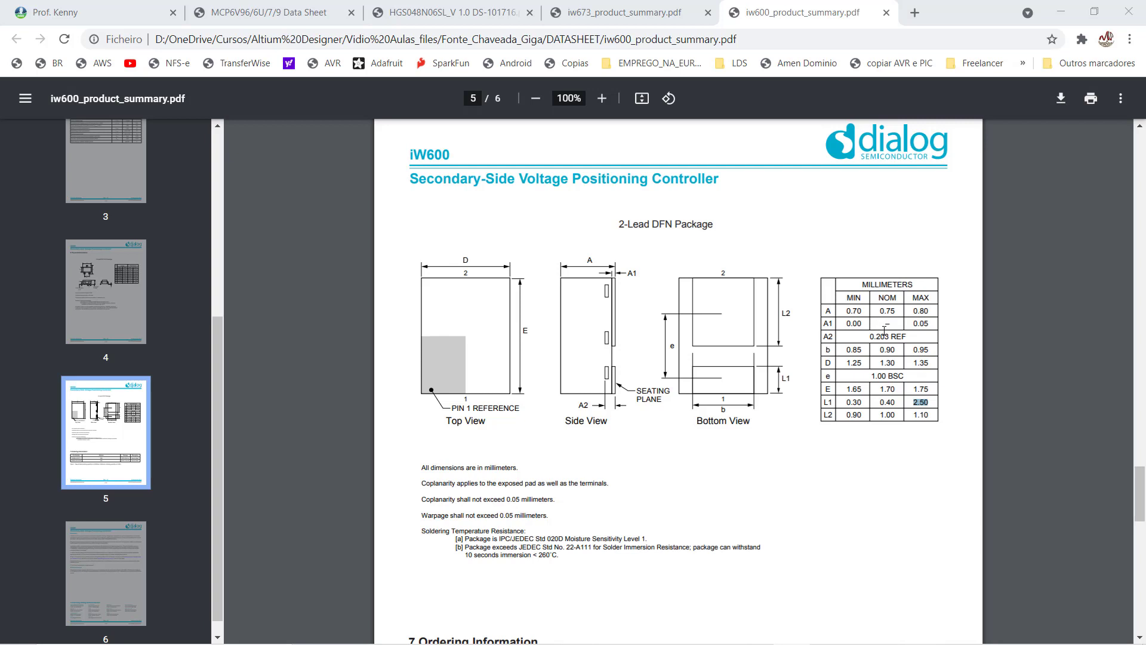
Step: Switch to Altium Designer, view the FonteChaveada.PcbLib footprint library and bring up the FonteChaveada.SchLib schematic library
mouse_move(872, 644)
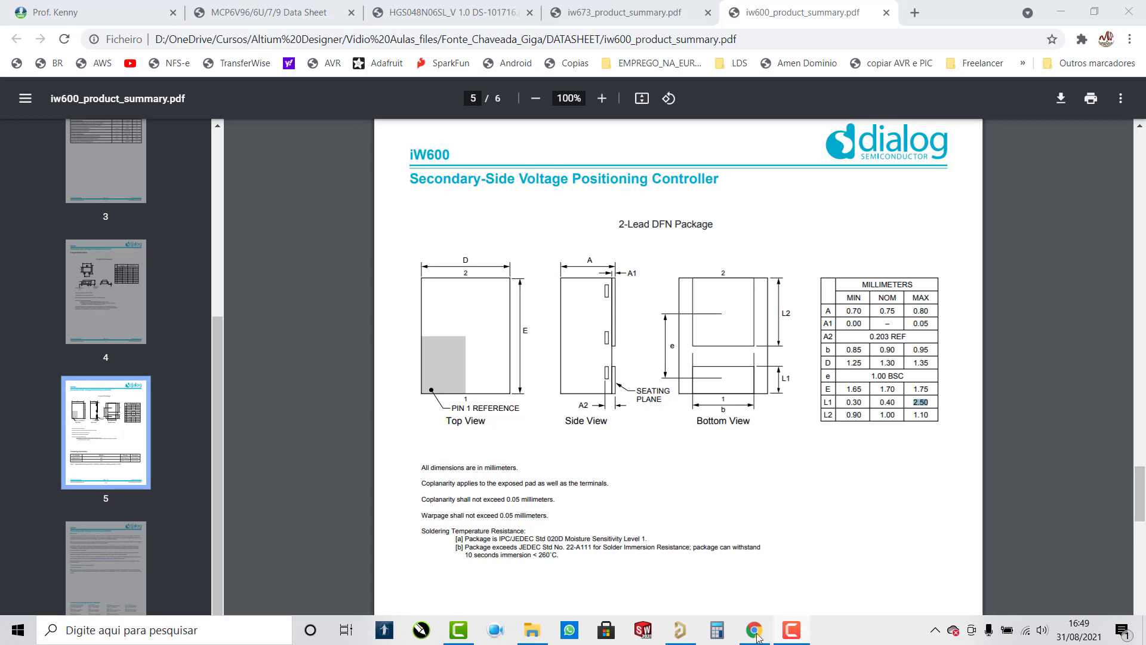
mouse_move(681, 633)
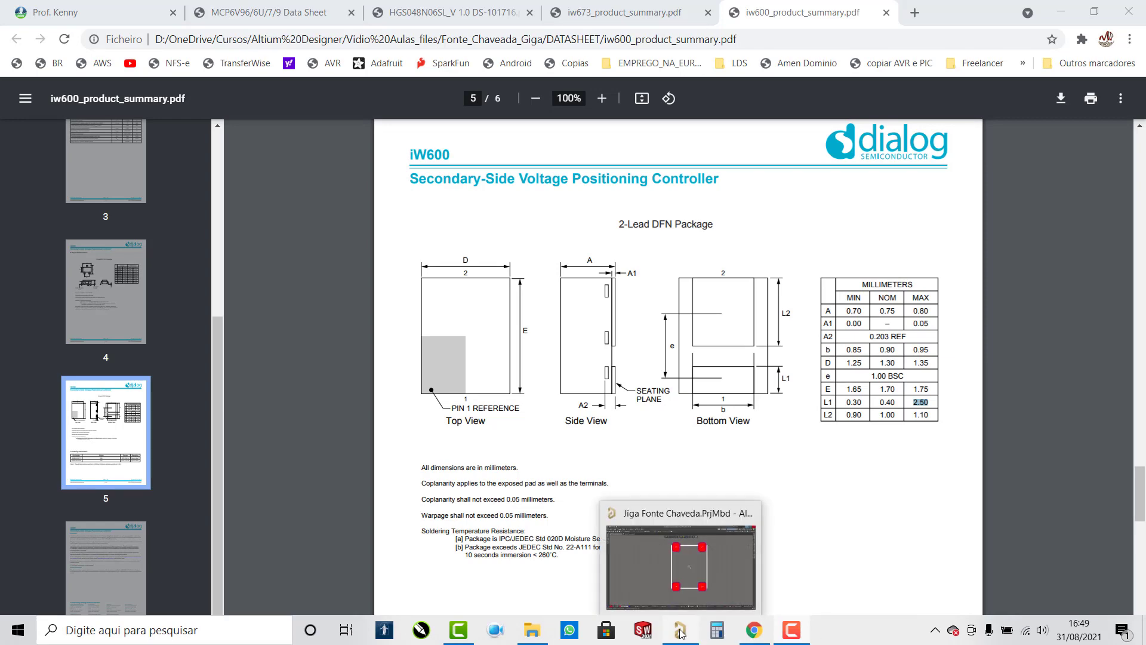
click(678, 576)
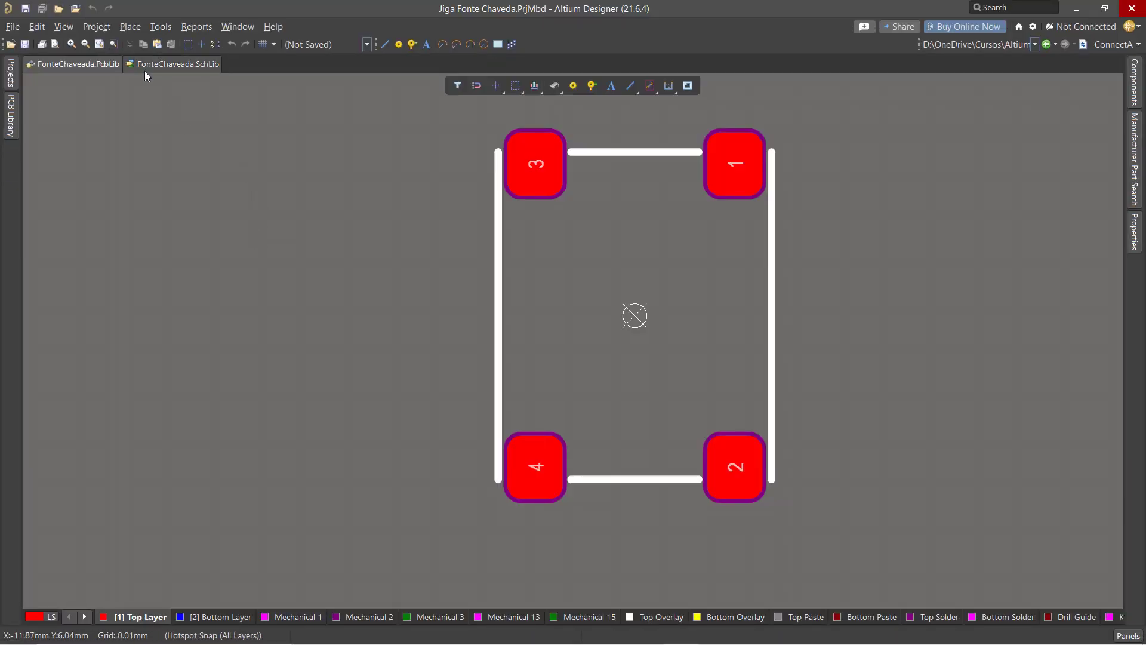
click(148, 63)
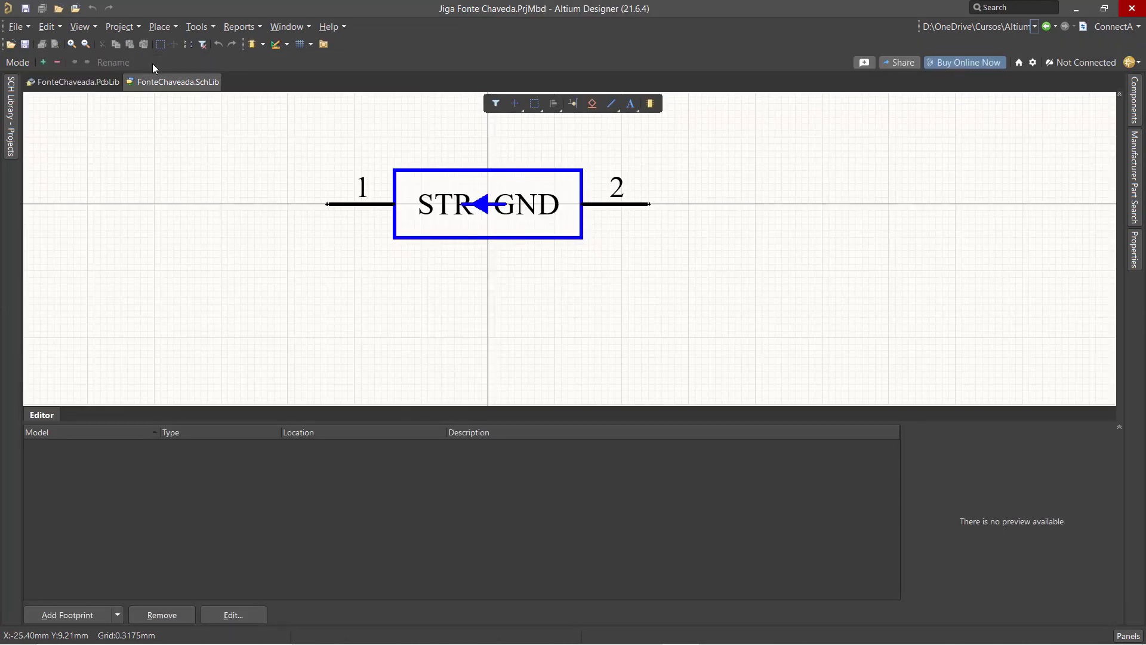
click(77, 80)
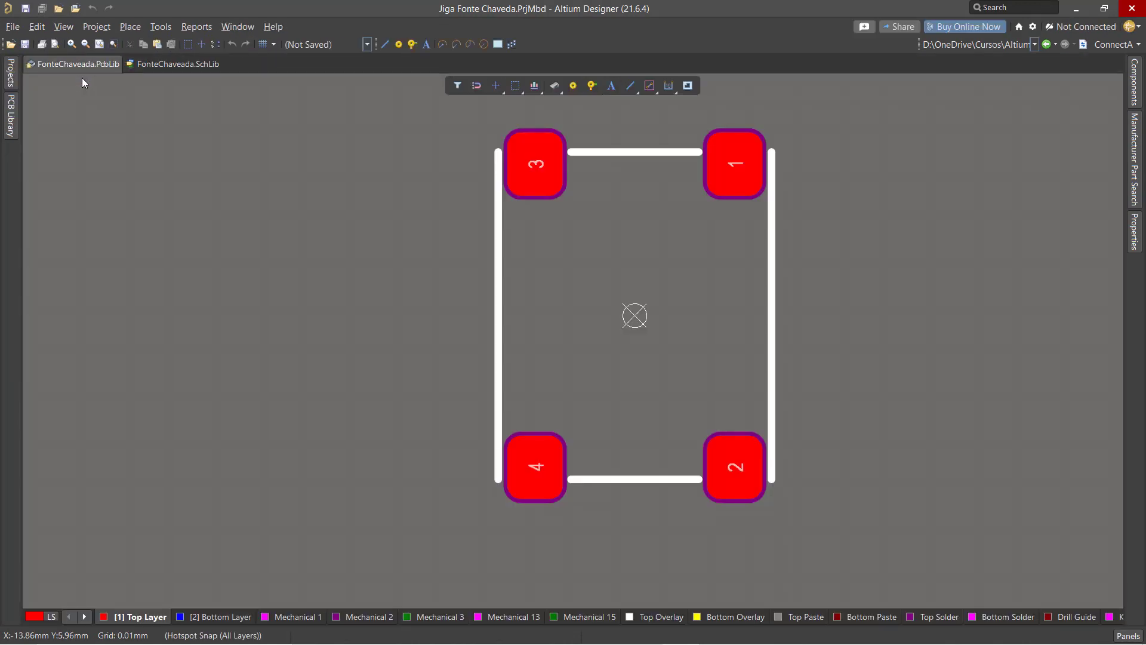
click(146, 66)
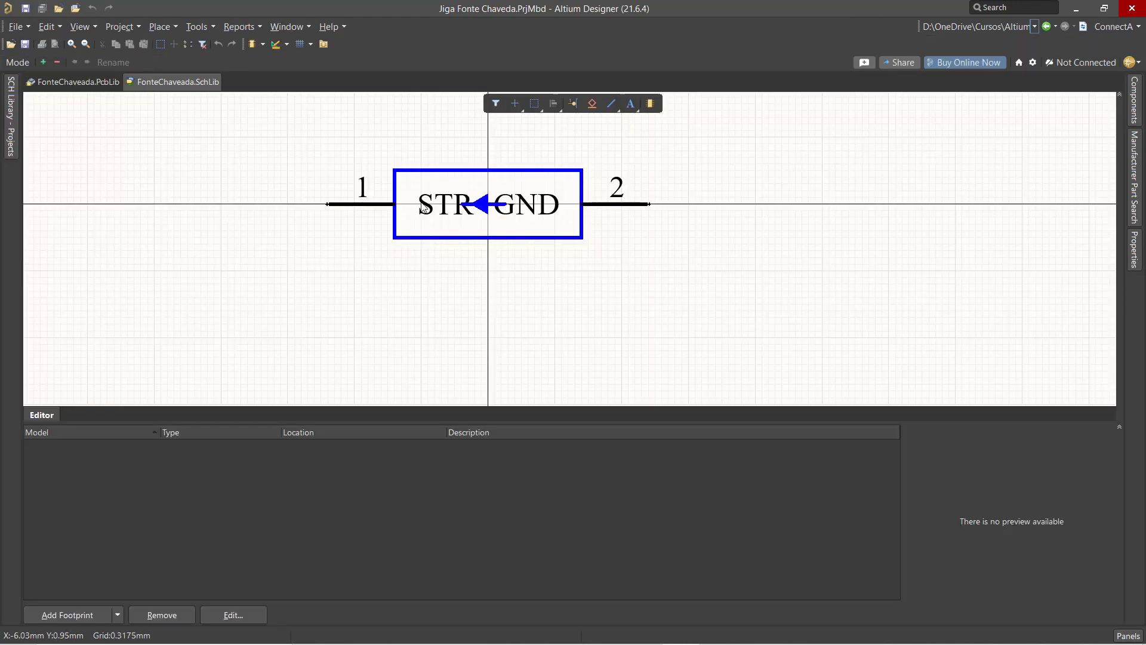
Step: Review the MCP6V97, IW1602-00, iW673-00 and iW600-00 symbols in the schematic library, ending on iW600-00
click(8, 136)
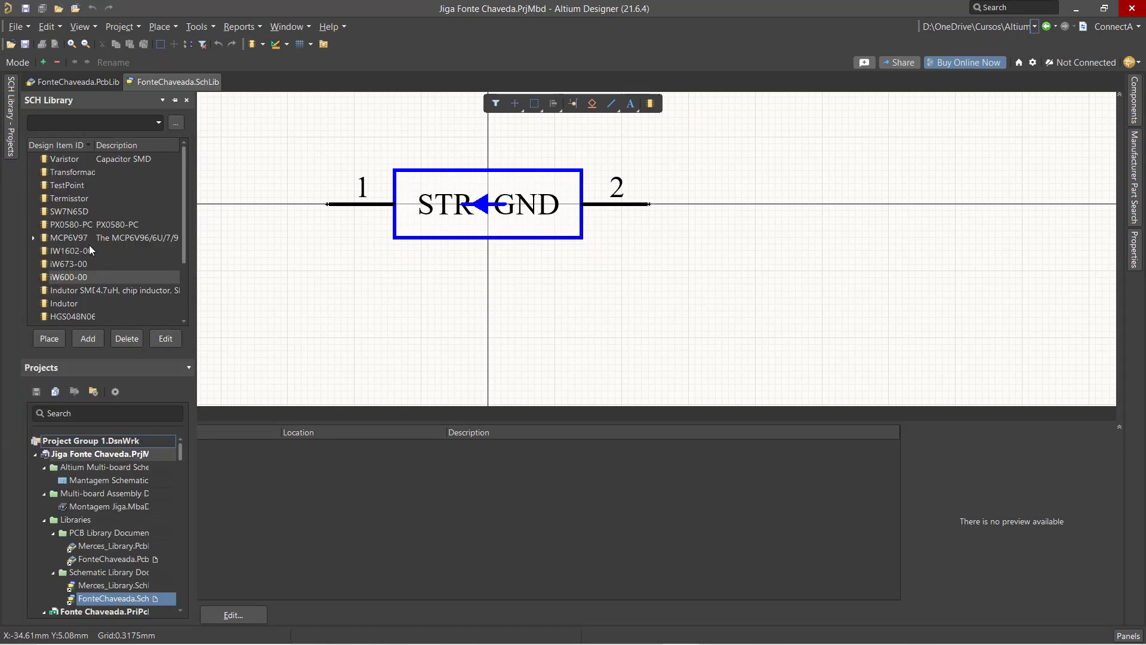
click(59, 239)
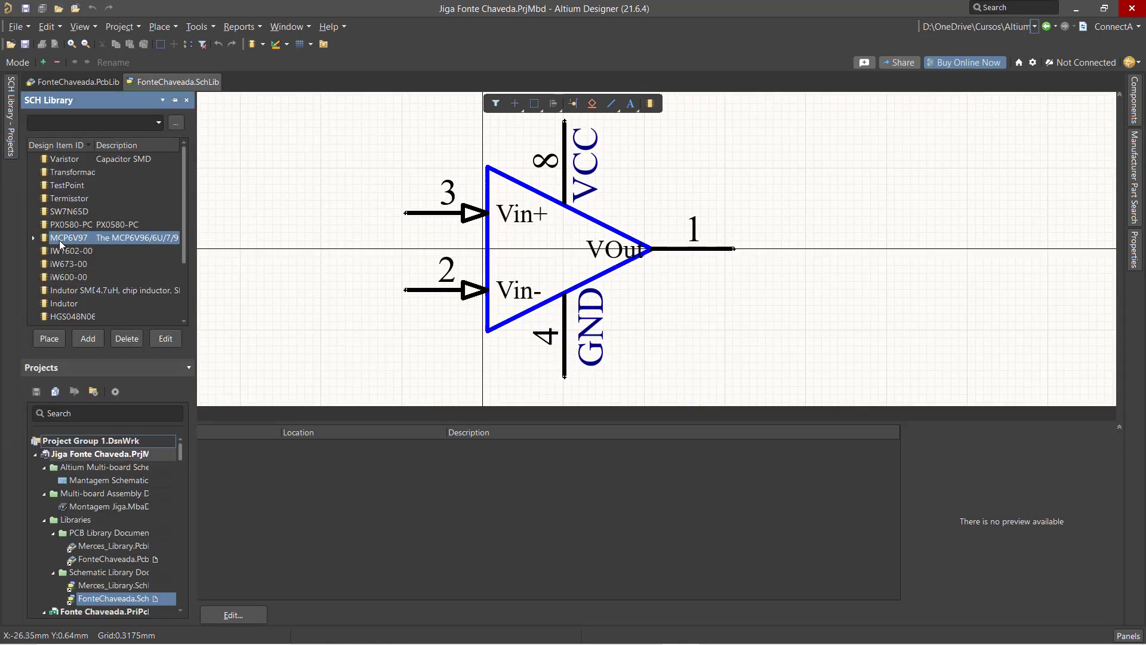
click(62, 251)
click(66, 263)
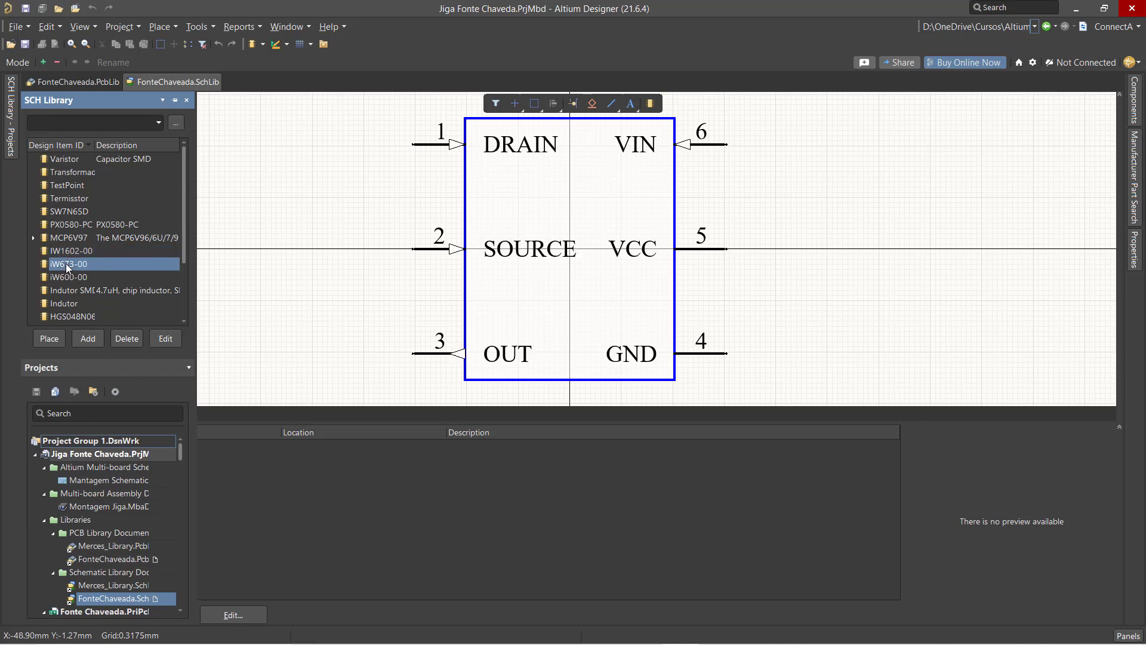
click(65, 276)
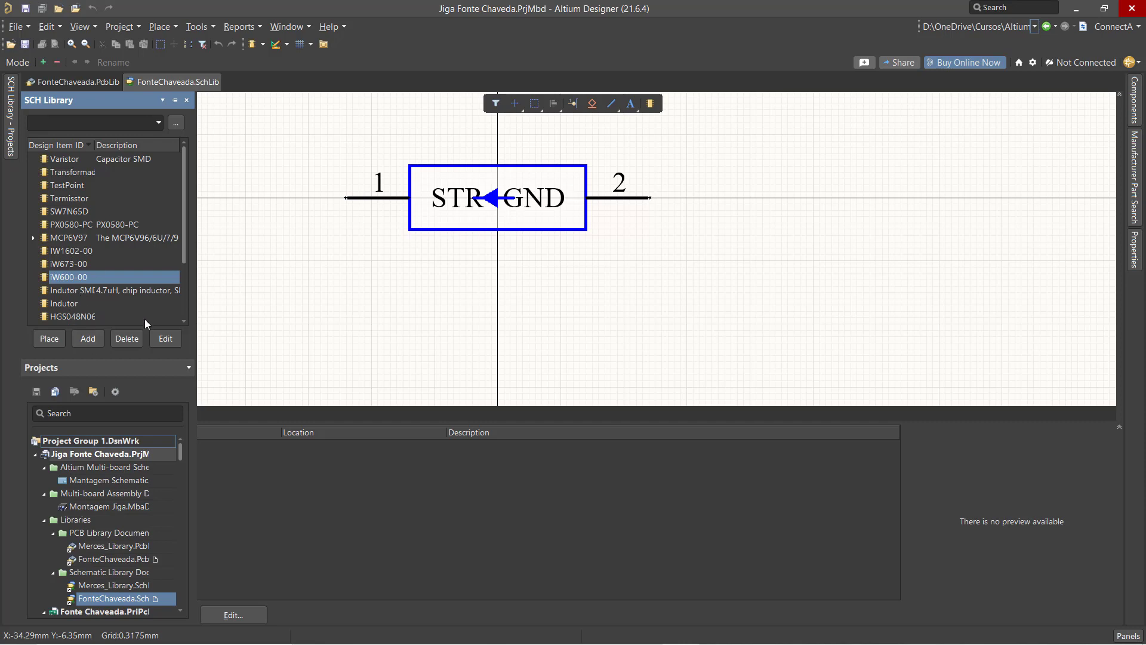
click(61, 239)
click(60, 254)
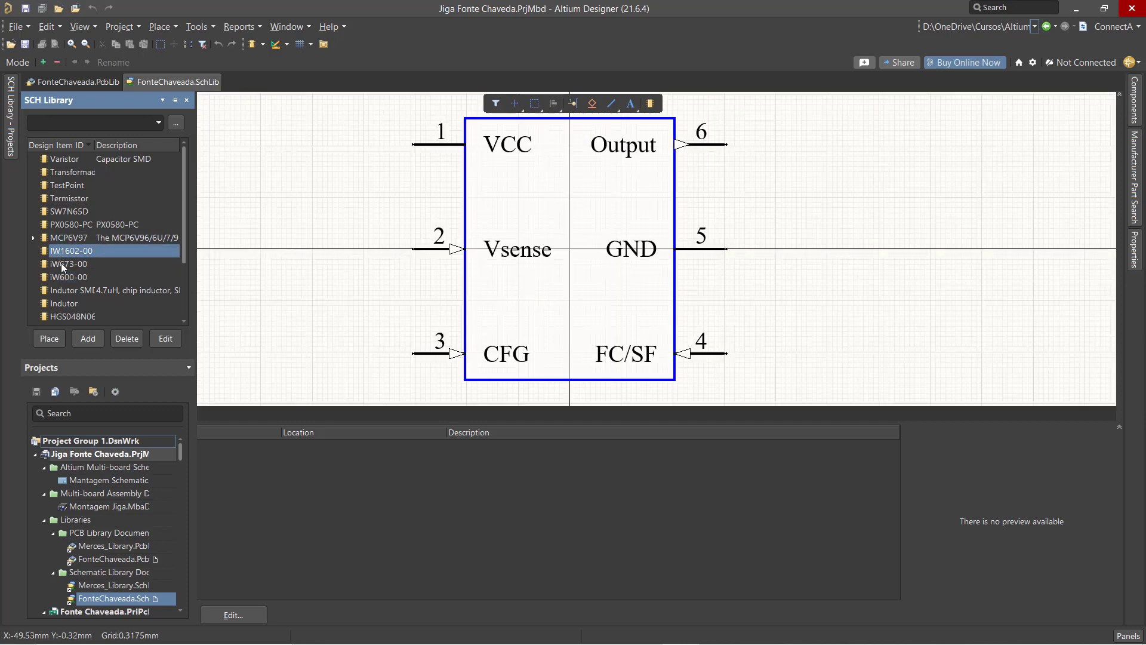
click(61, 264)
click(63, 278)
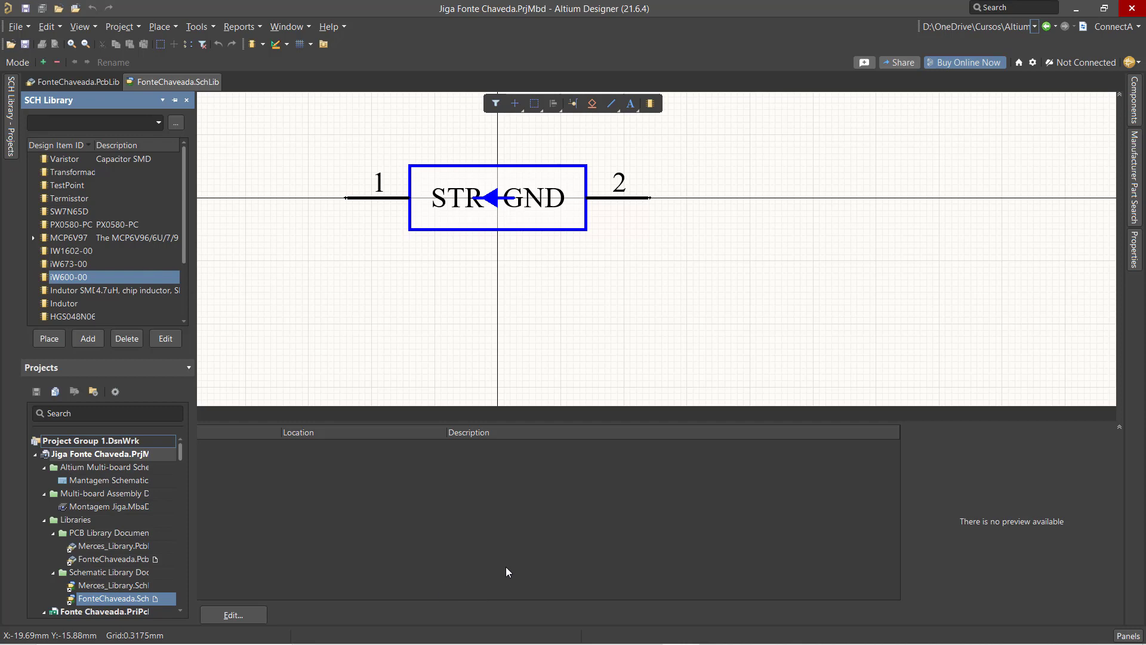
Step: Switch to Chrome and examine the iW600 2-Lead DFN package drawing at 150% zoom, highlighting the dimension D values
mouse_move(620, 642)
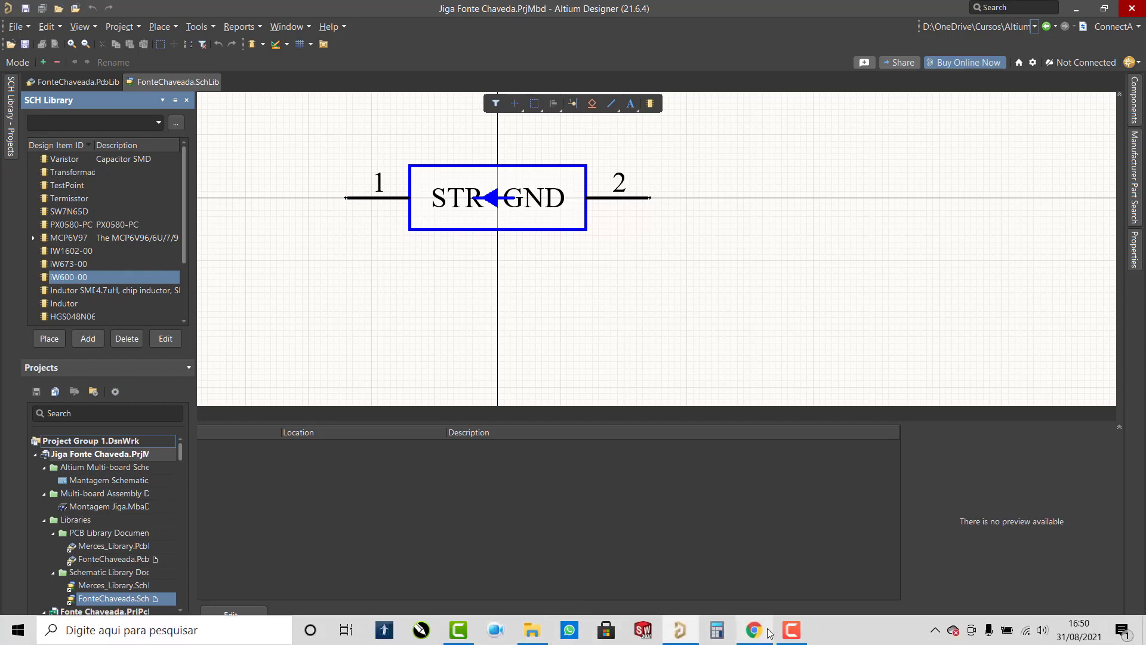
click(745, 634)
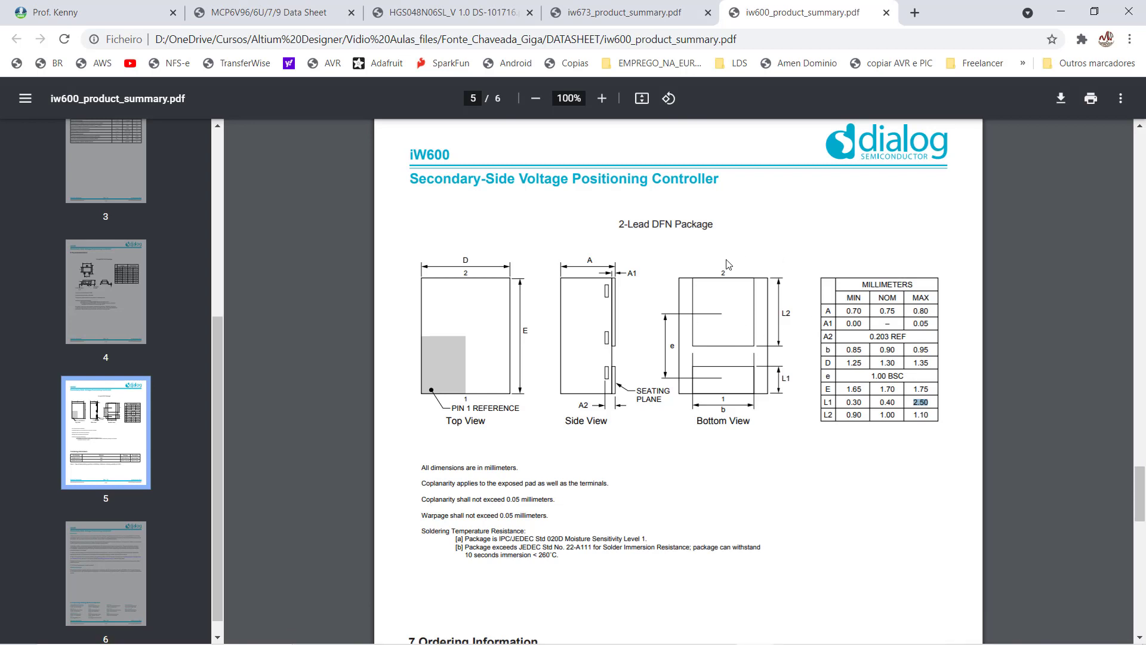
drag(456, 160, 411, 164)
click(26, 99)
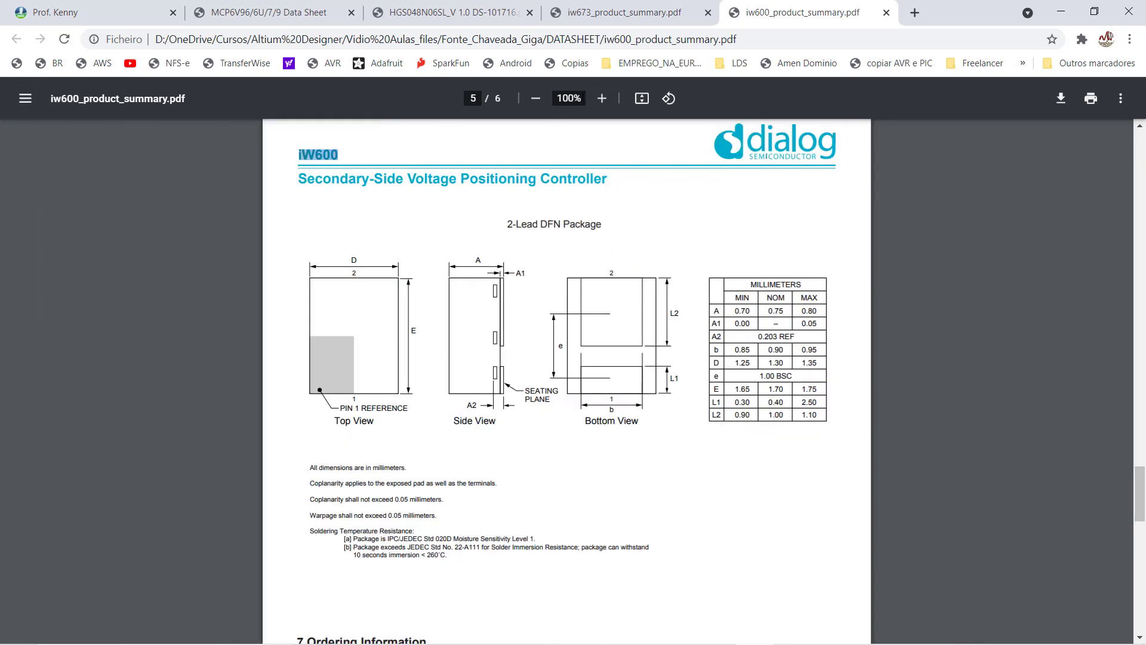
click(603, 99)
click(603, 99)
click(602, 98)
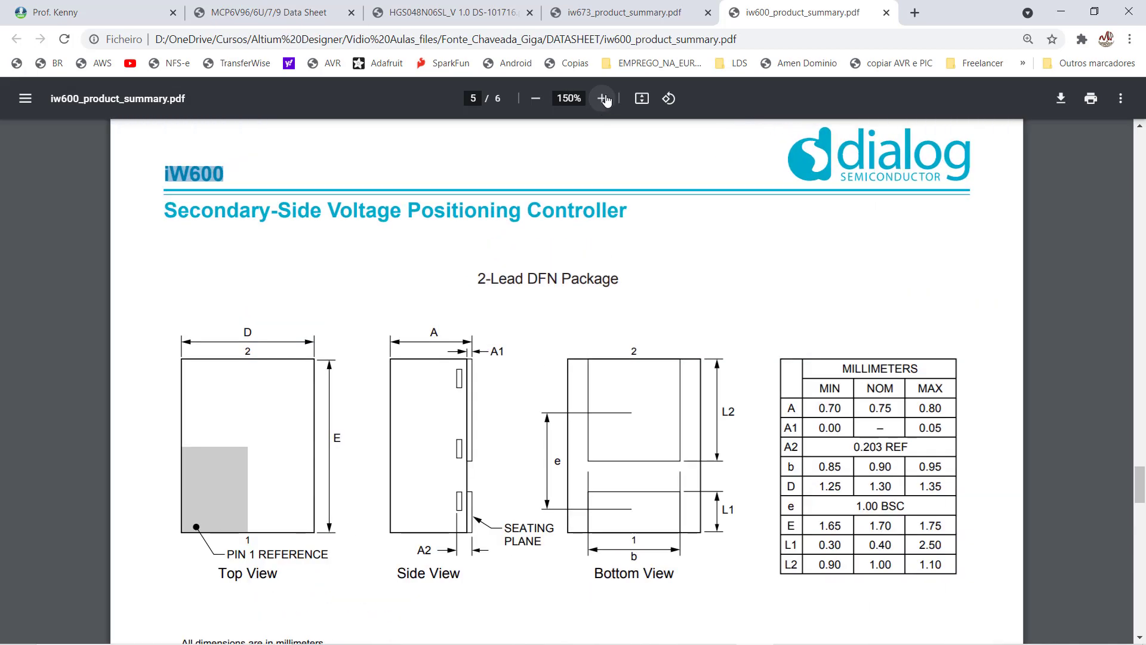
scroll(567, 314, down, 1)
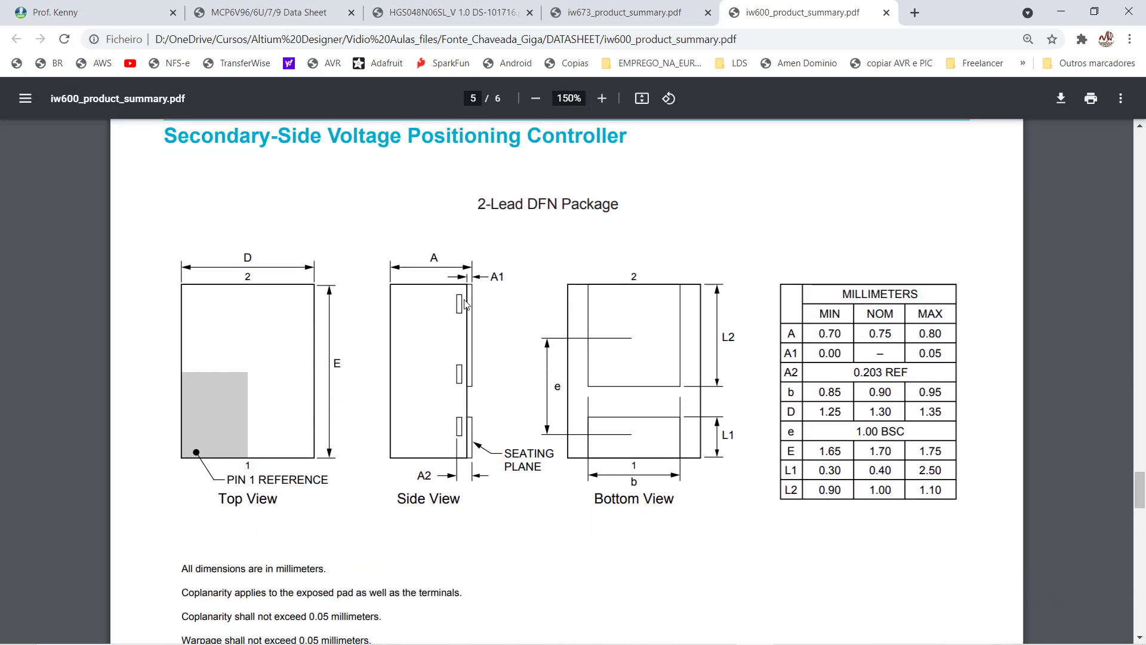
double_click(239, 258)
drag(809, 411, 941, 411)
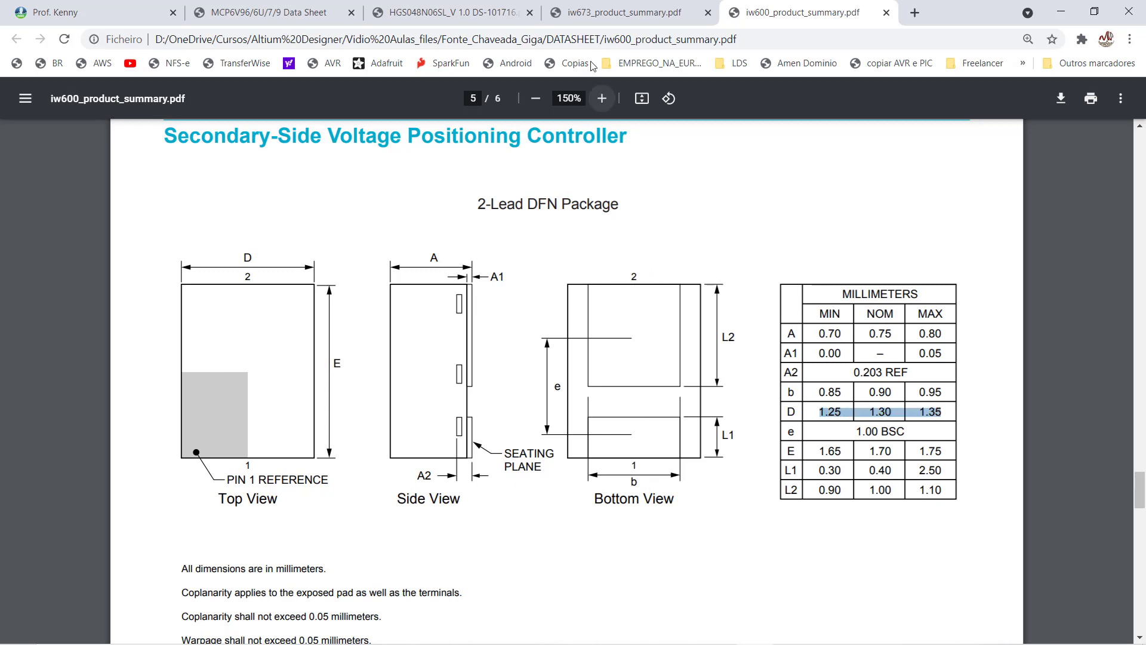
Step: Examine the 6-Lead SOT package in the iW673 datasheet and the SOIC-8 package outline in the HGS048N06SL datasheet
click(606, 12)
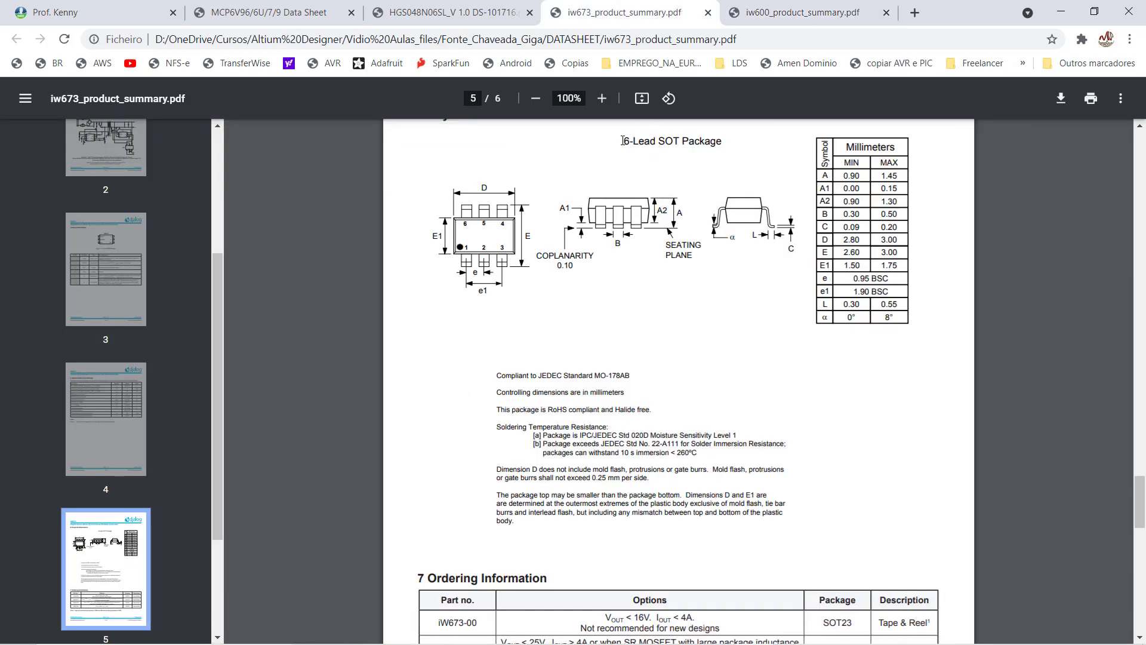
drag(622, 138, 733, 137)
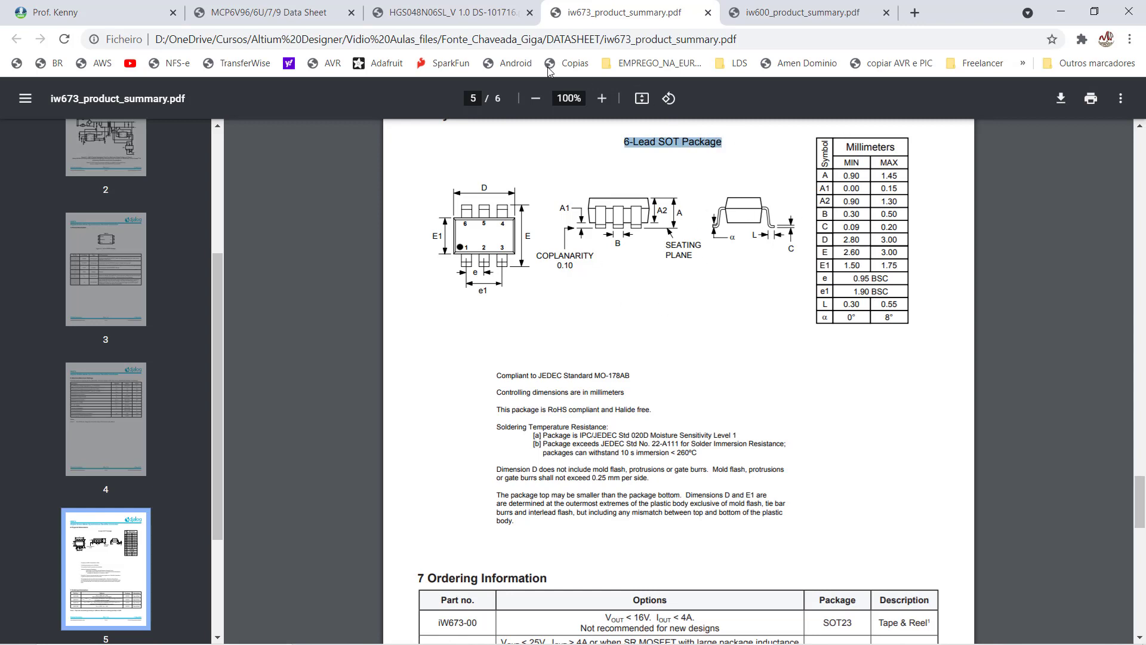
click(472, 16)
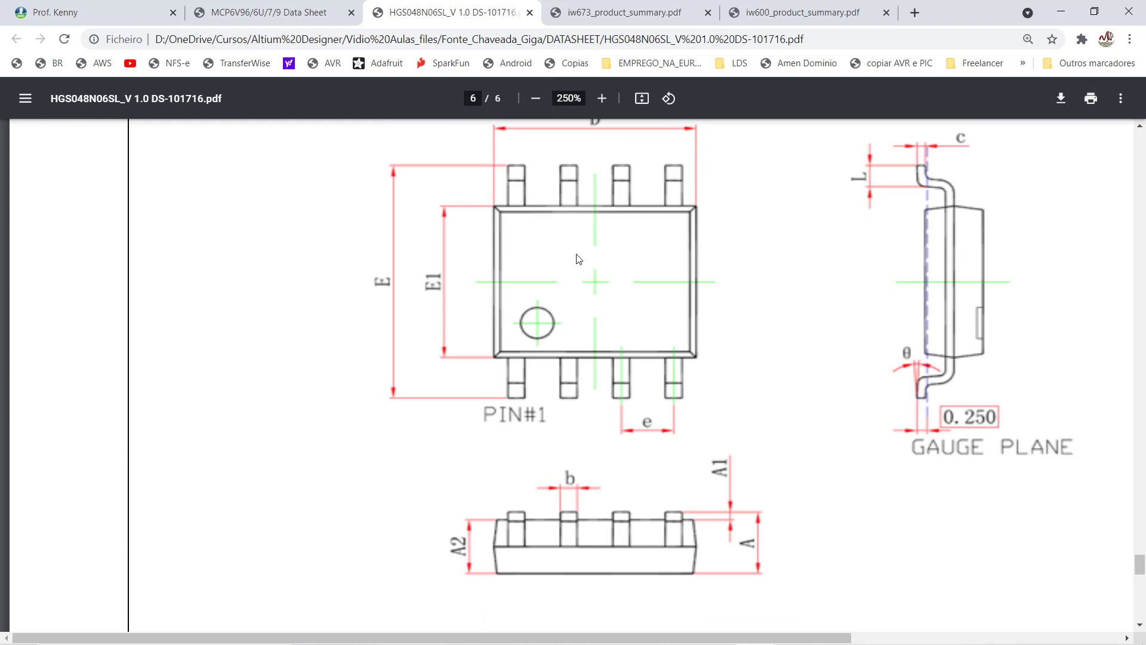
scroll(591, 286, down, 1)
scroll(630, 337, up, 2)
scroll(644, 349, up, 3)
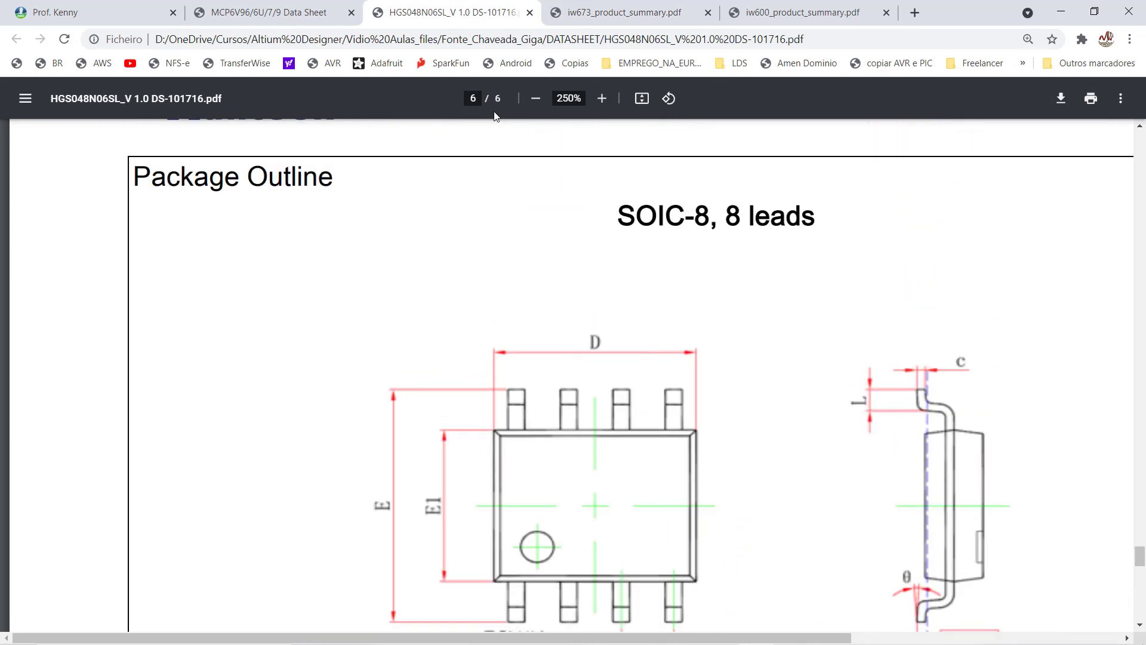
click(528, 100)
scroll(651, 368, down, 1)
scroll(650, 369, down, 5)
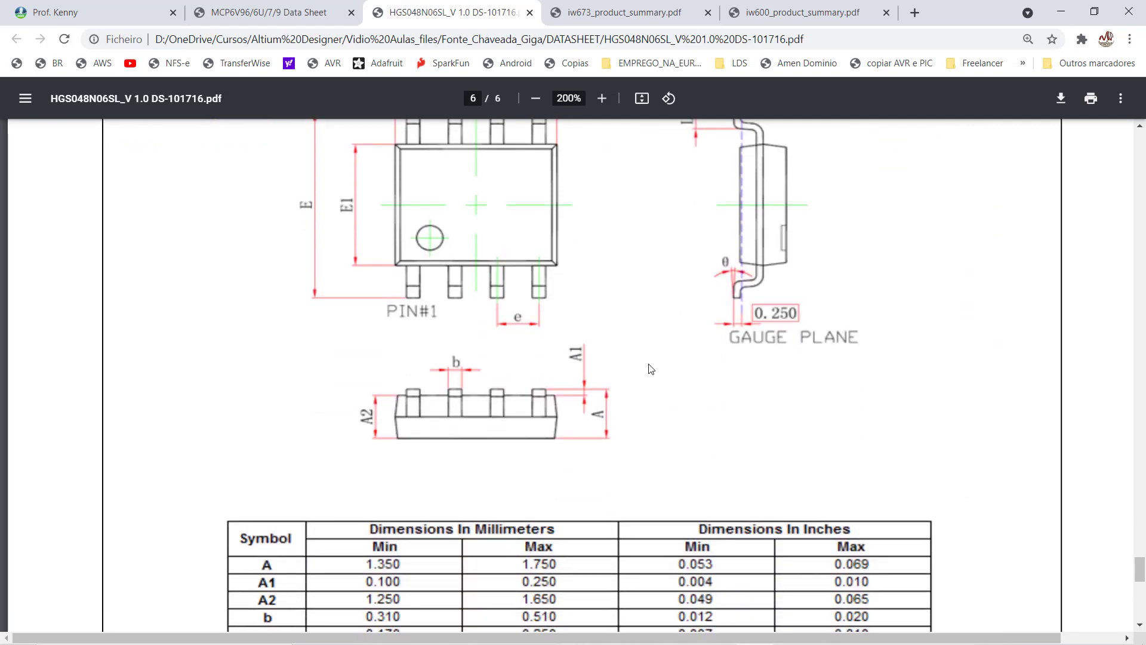
Step: Examine the 5-lead SC70 package drawings on pages 31 to 33 of the MCP6V96/6U/7/9 datasheet
click(281, 15)
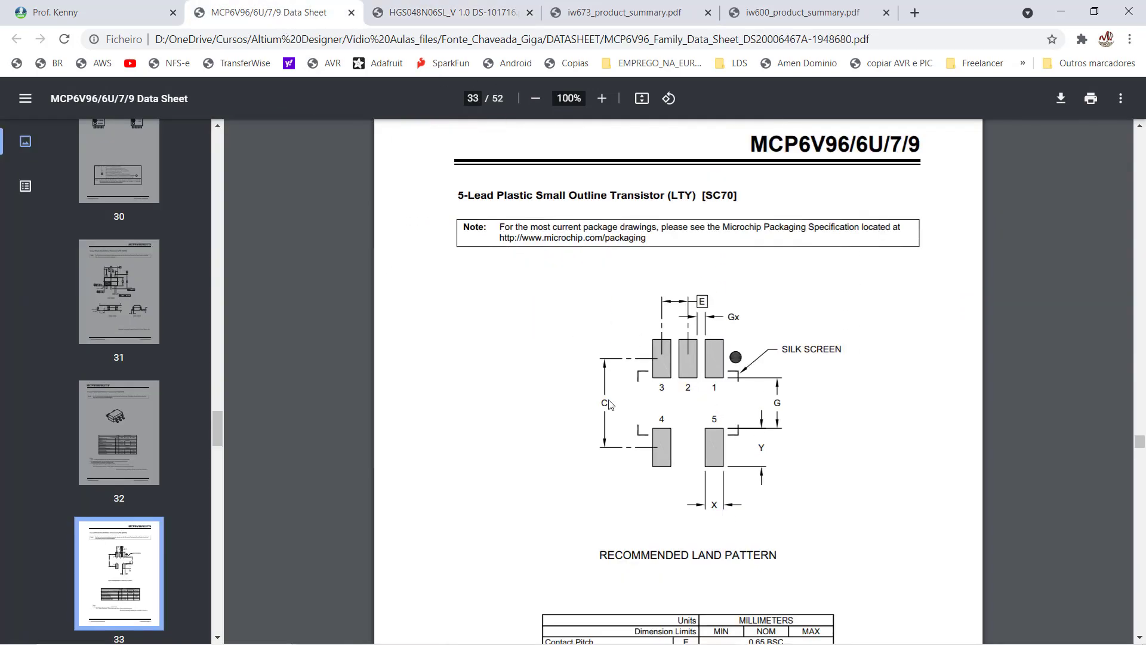
scroll(760, 418, up, 6)
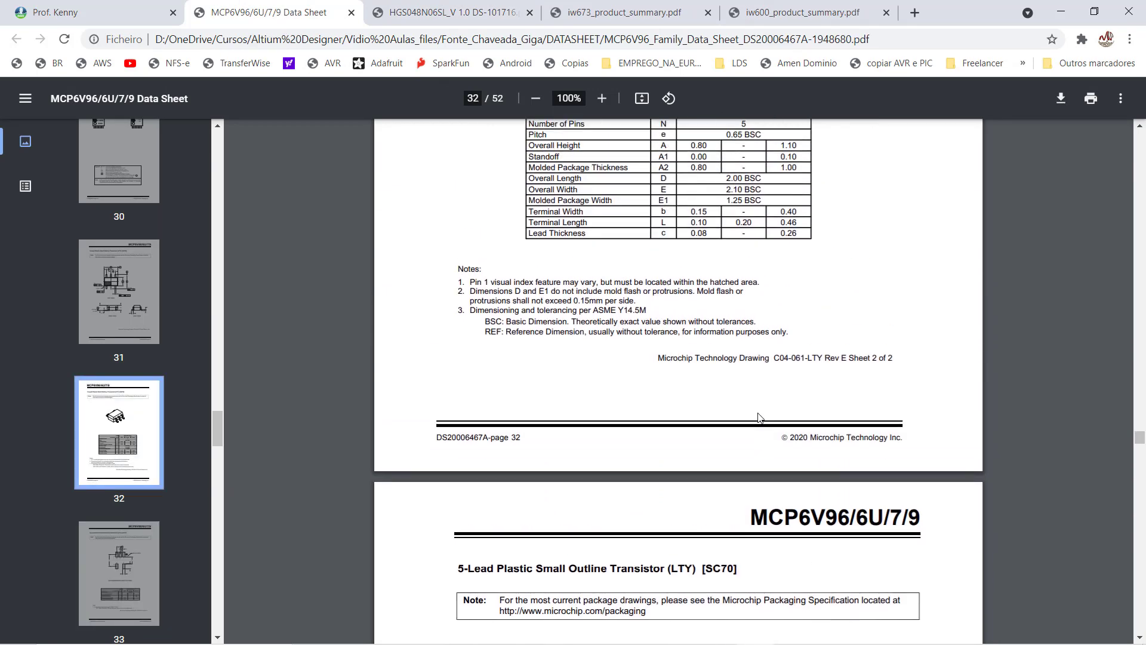
scroll(758, 416, up, 17)
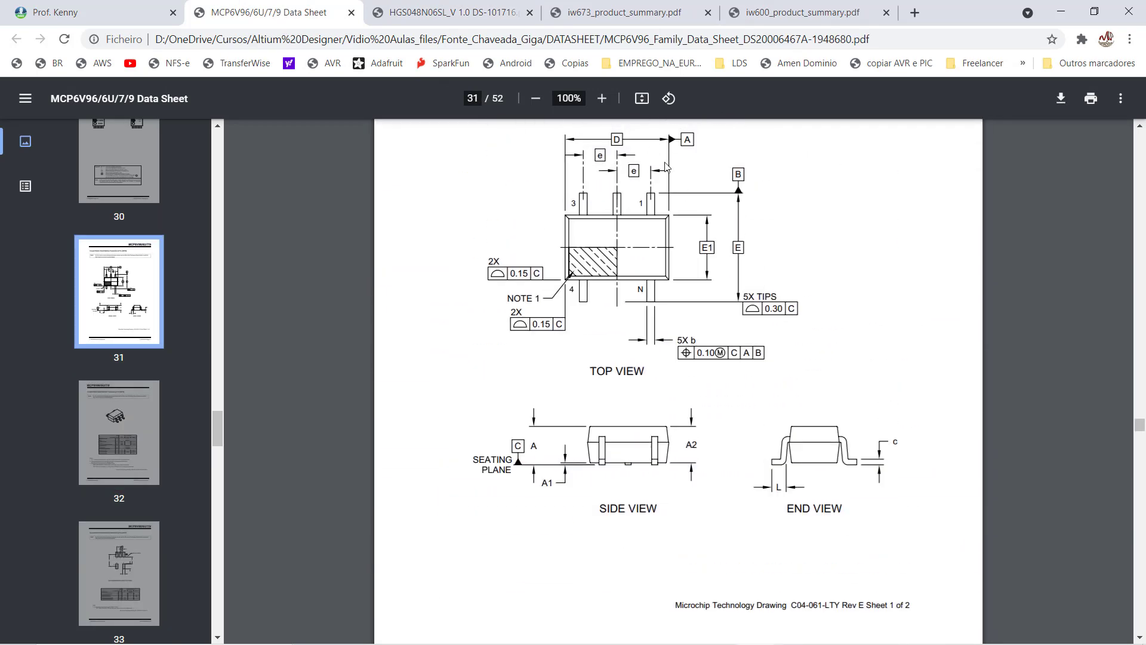
scroll(667, 167, up, 1)
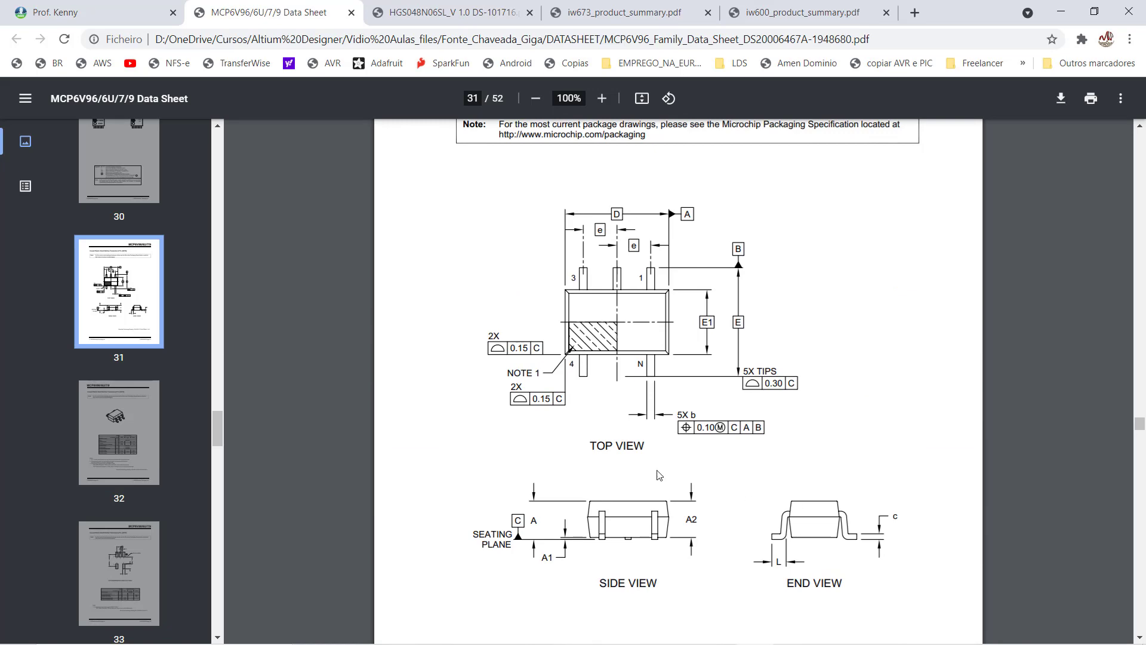
scroll(661, 469, down, 10)
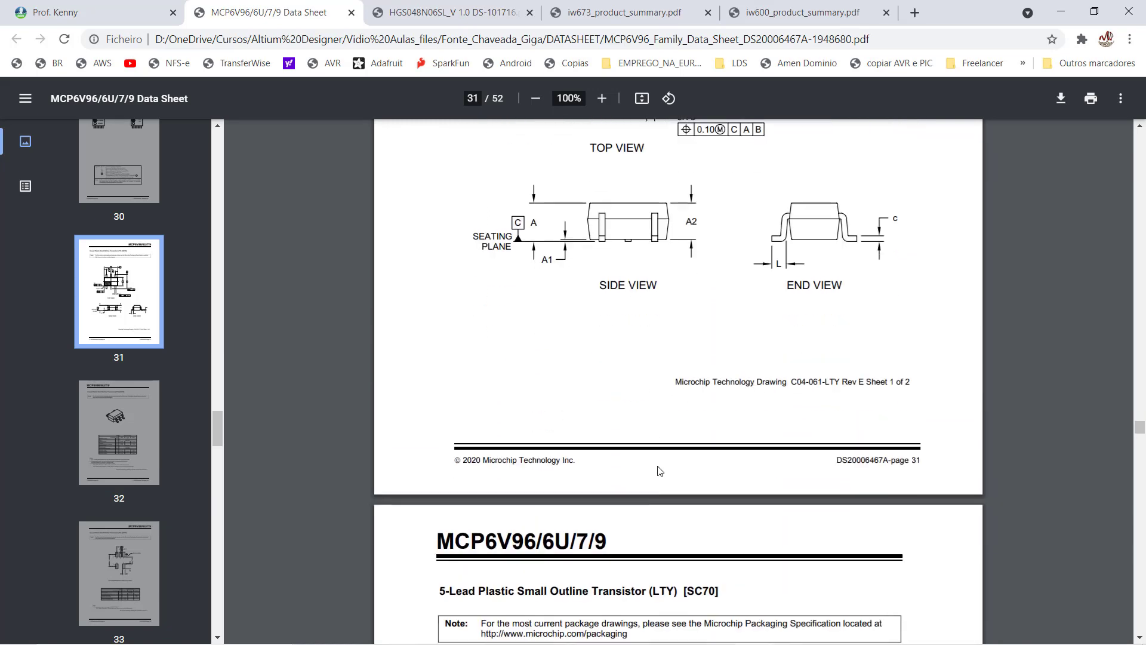
scroll(661, 469, down, 10)
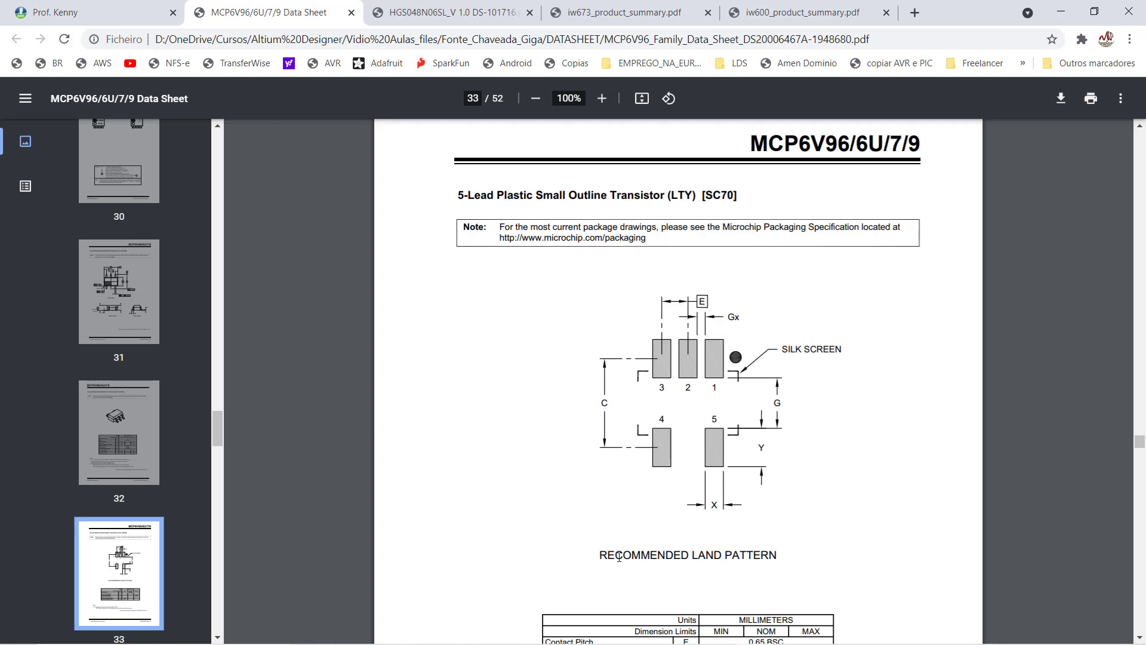
Step: Highlight the recommended land pattern title and part name on page 33 and read the pad dimension table
drag(599, 553, 798, 553)
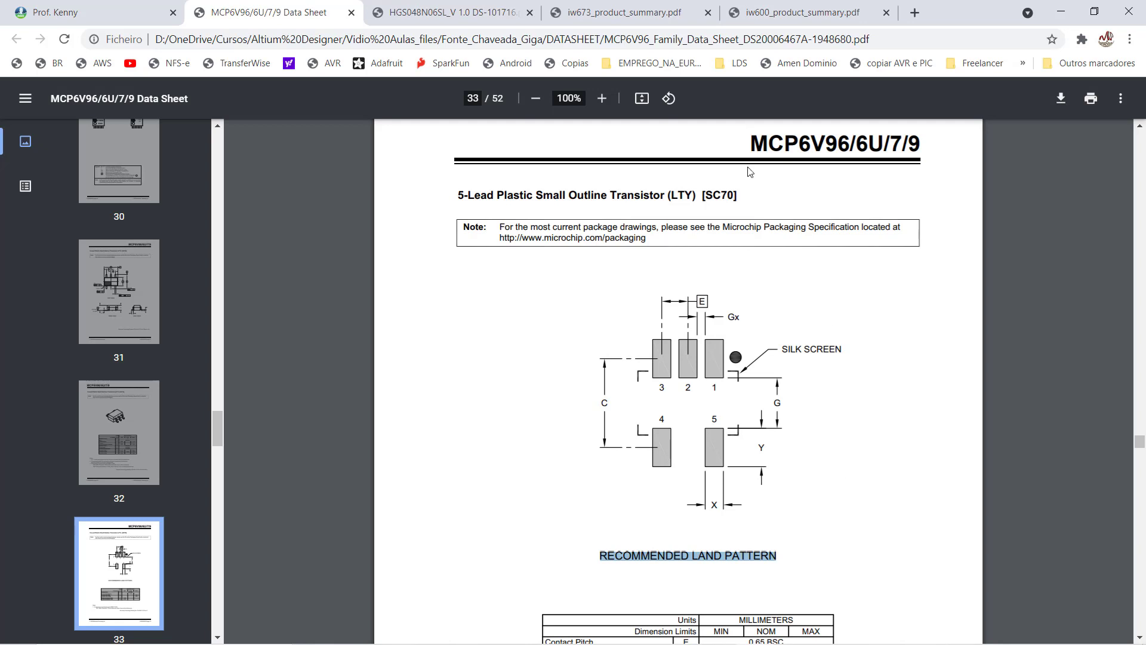
click(855, 142)
drag(959, 145, 749, 144)
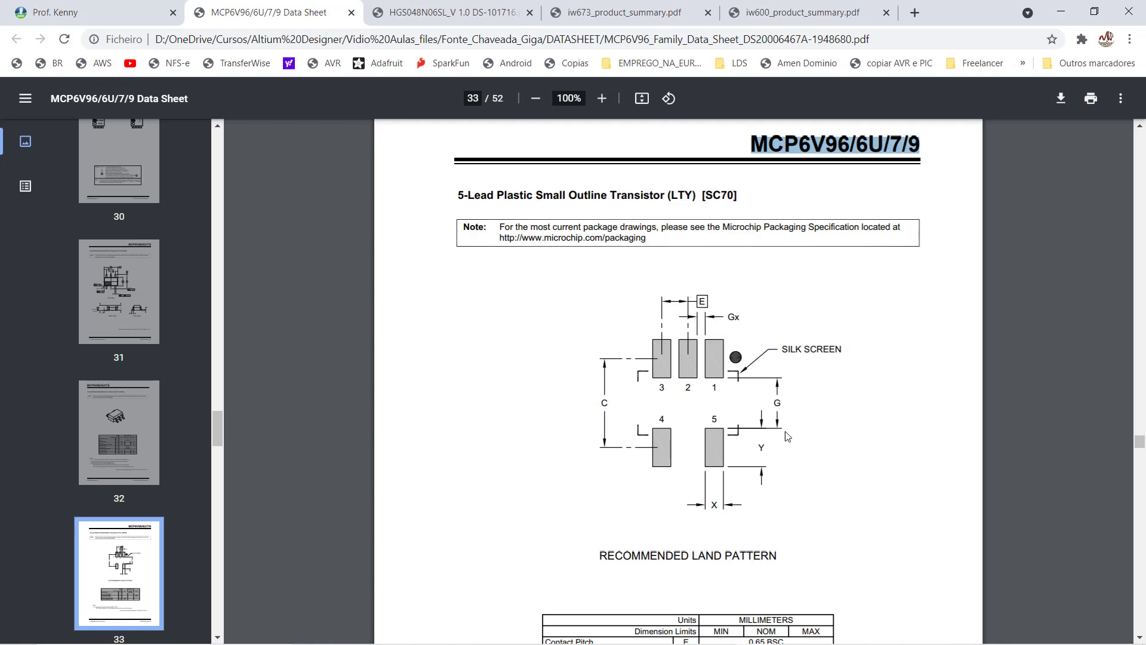
scroll(782, 452, down, 4)
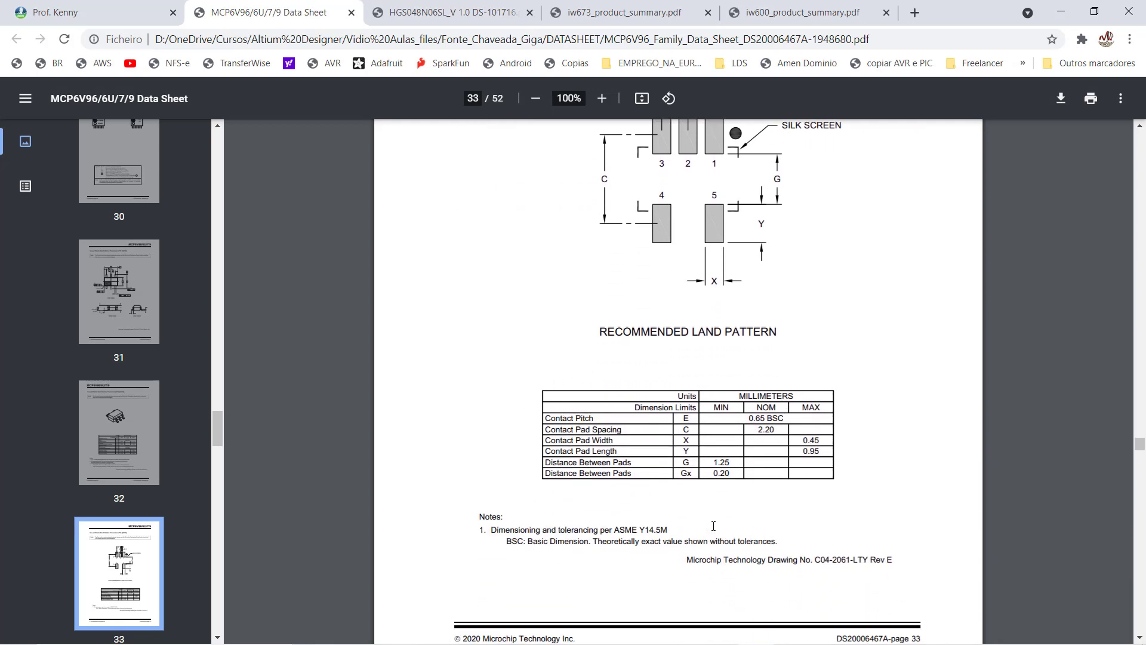
scroll(841, 364, up, 1)
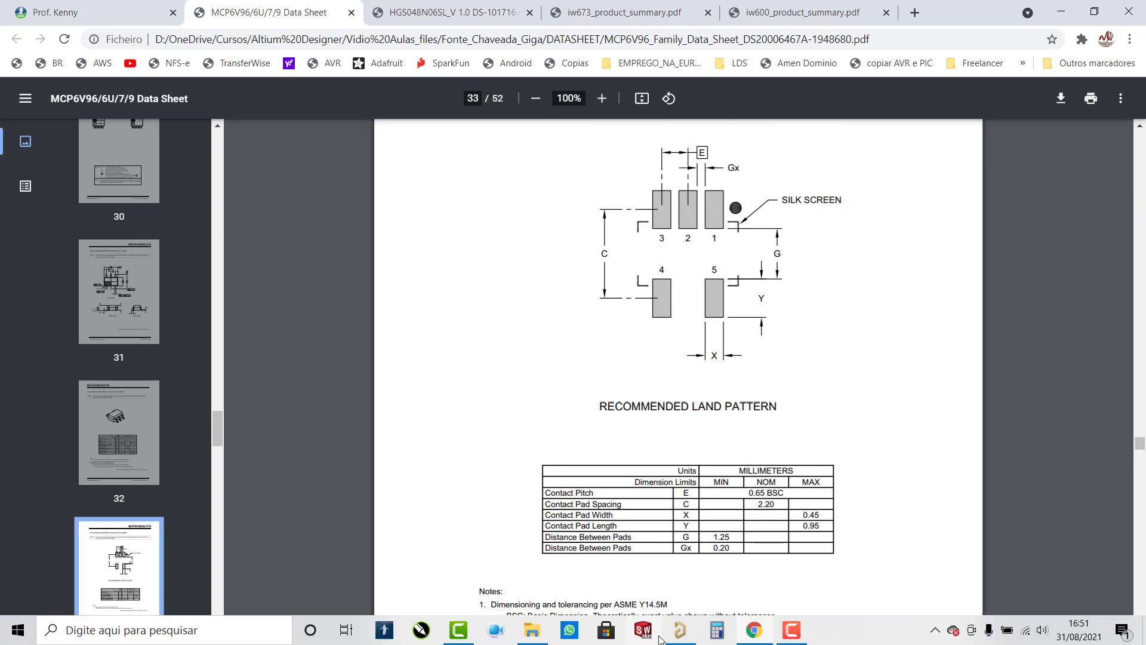
Step: Switch back to Altium Designer and bring up the FonteChaveada.PcbLib footprint library
click(766, 629)
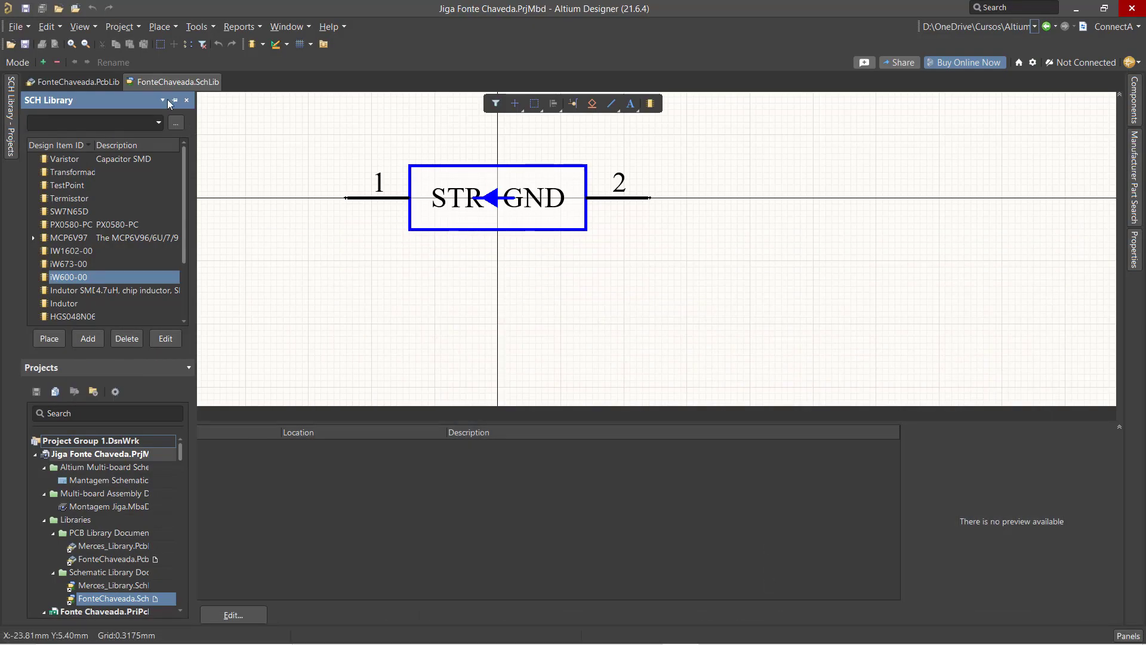
click(87, 78)
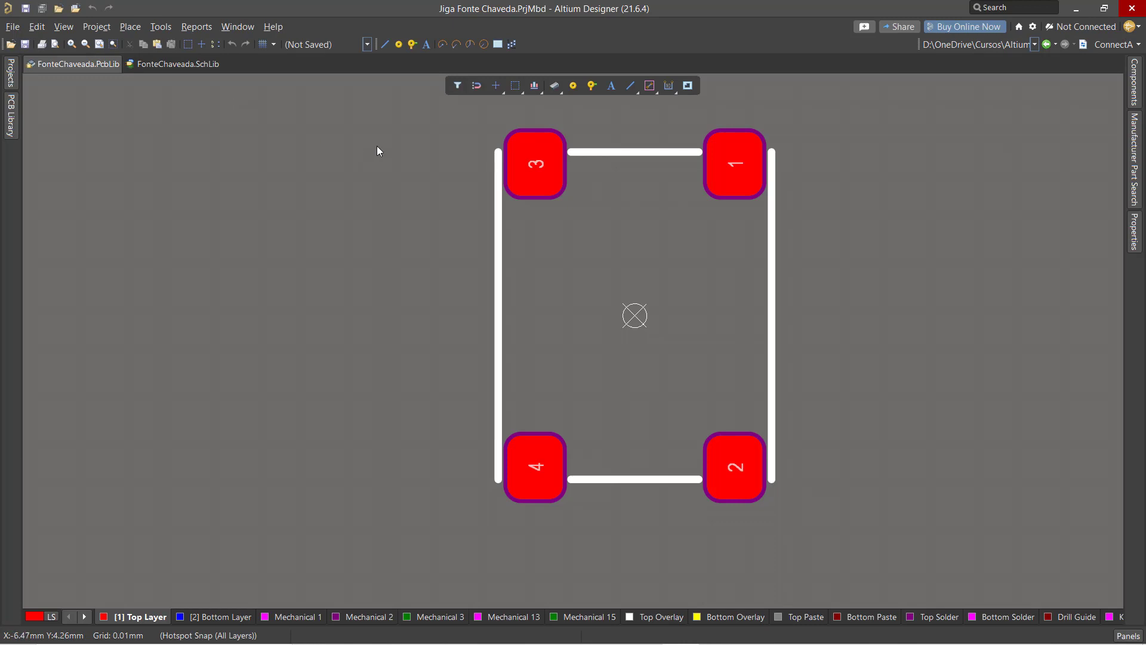
Step: Add a new blank footprint to the FonteChaveada.PcbLib library
click(161, 27)
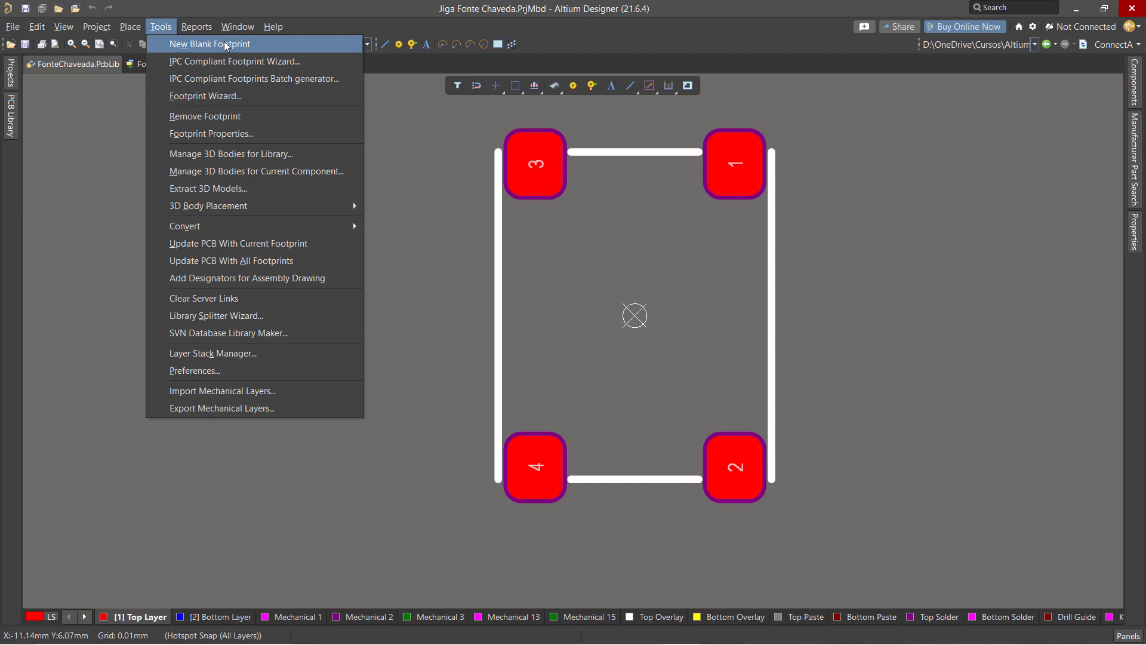
click(182, 43)
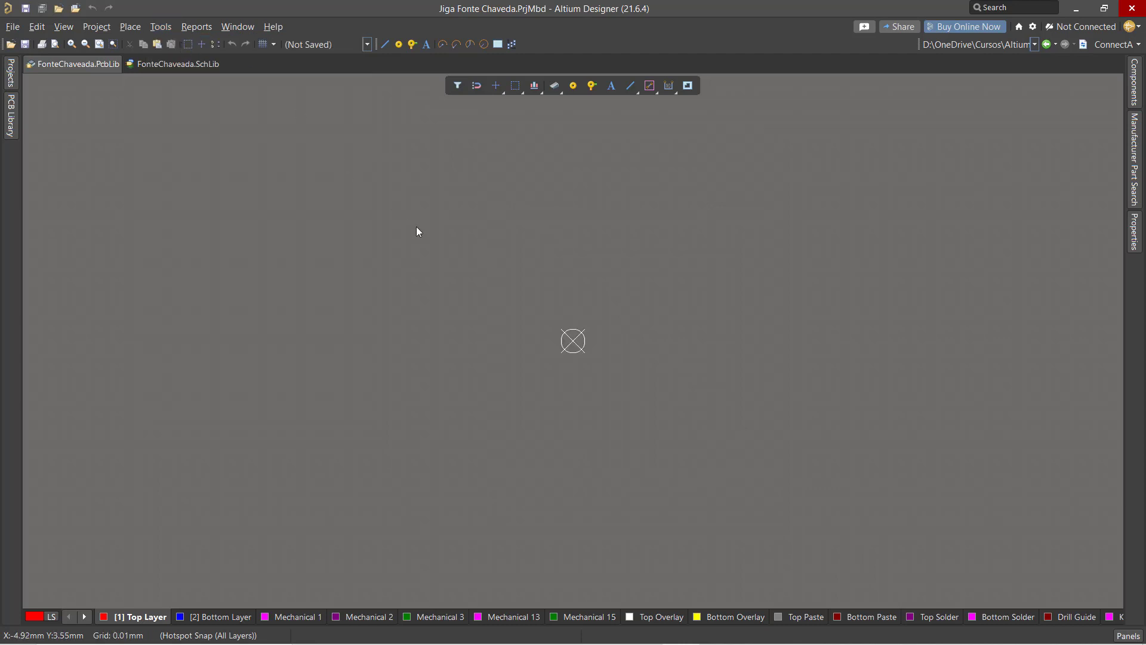
ctrl+scroll(591, 338, up, 1)
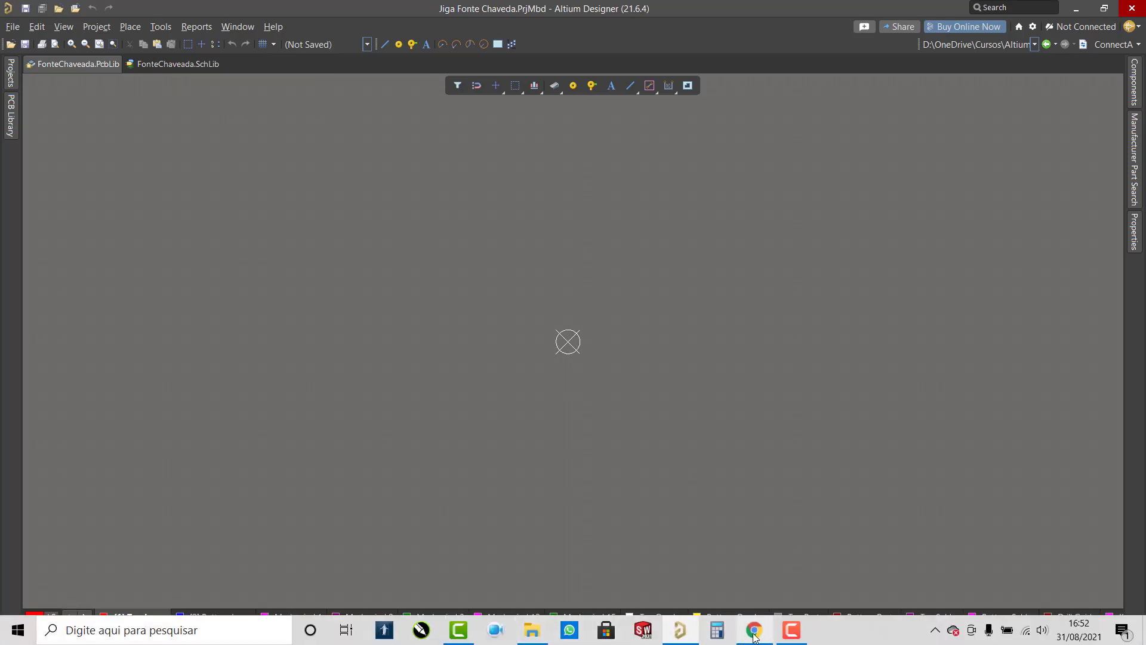
Step: Switch to Chrome and compare the Top View and Bottom View of the 2-Lead DFN package in the iw600 datasheet
click(747, 635)
click(769, 11)
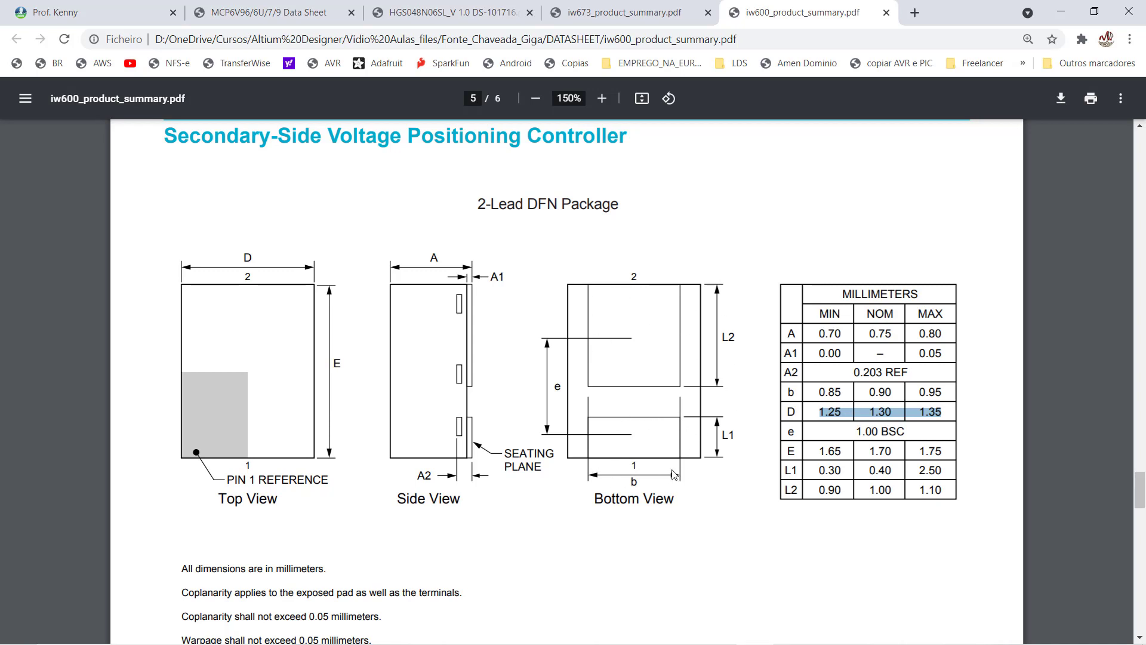
click(602, 503)
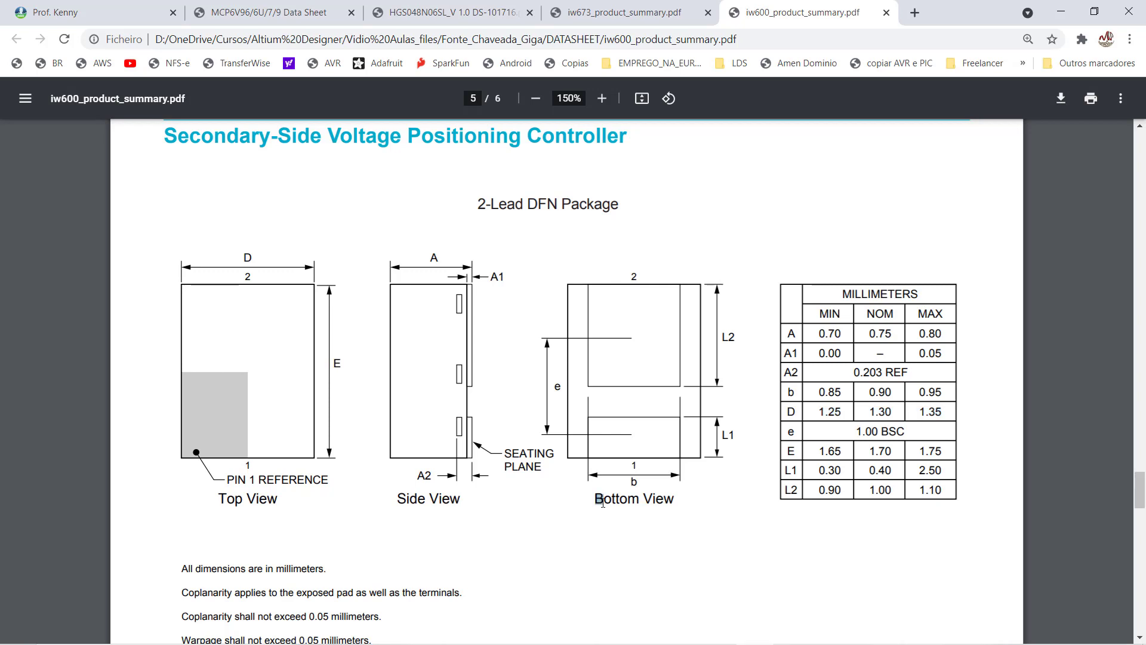
drag(602, 503, 678, 500)
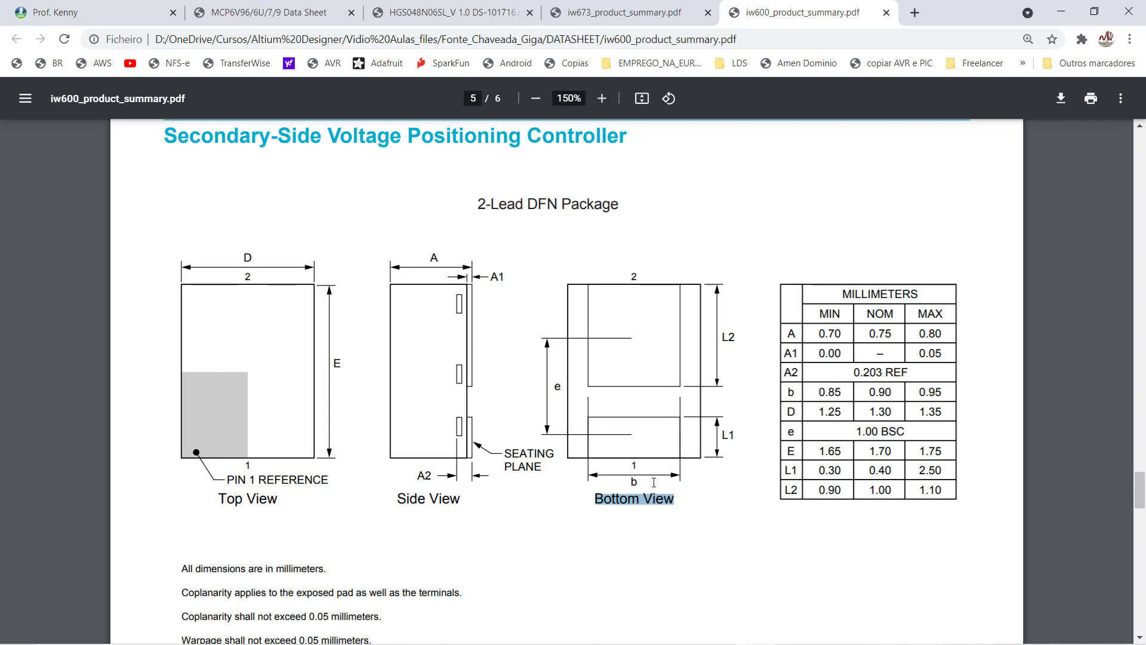
double_click(597, 499)
drag(216, 499, 279, 500)
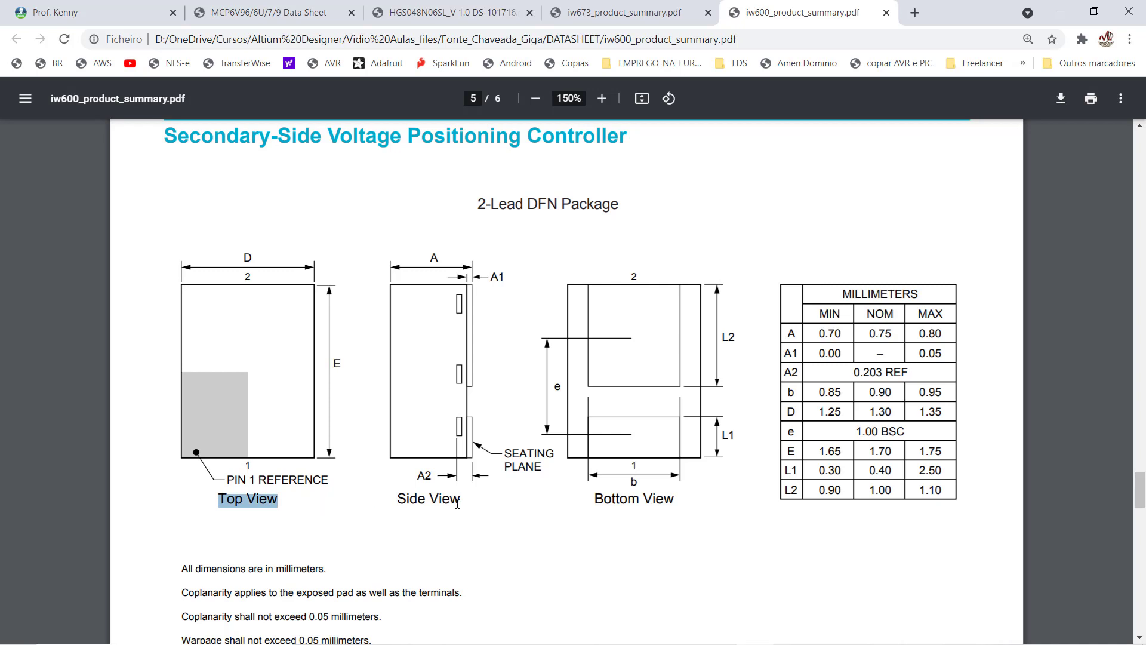
drag(591, 498, 677, 500)
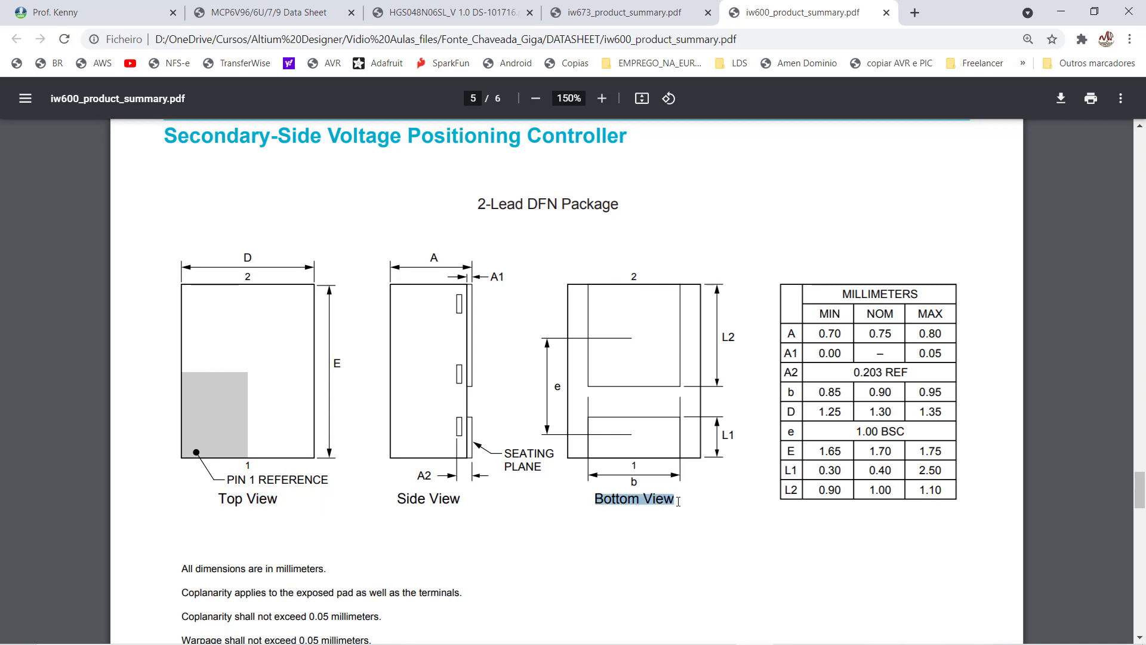
click(796, 547)
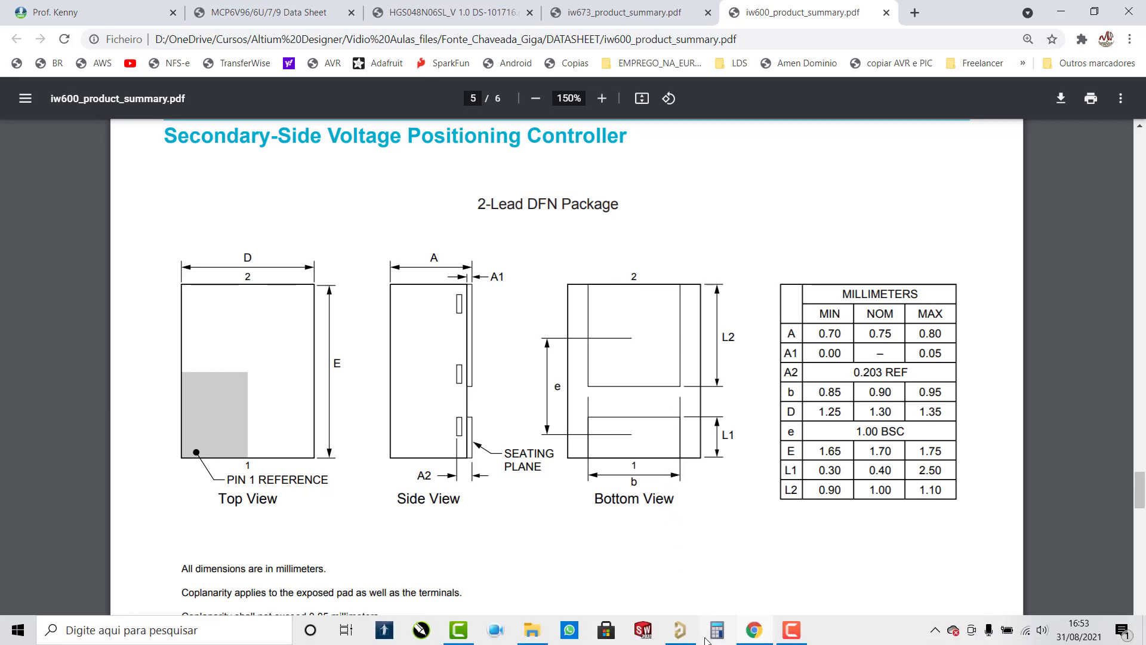
Step: Switch back to Altium Designer and start a new pad assigned to the Top Layer
click(680, 631)
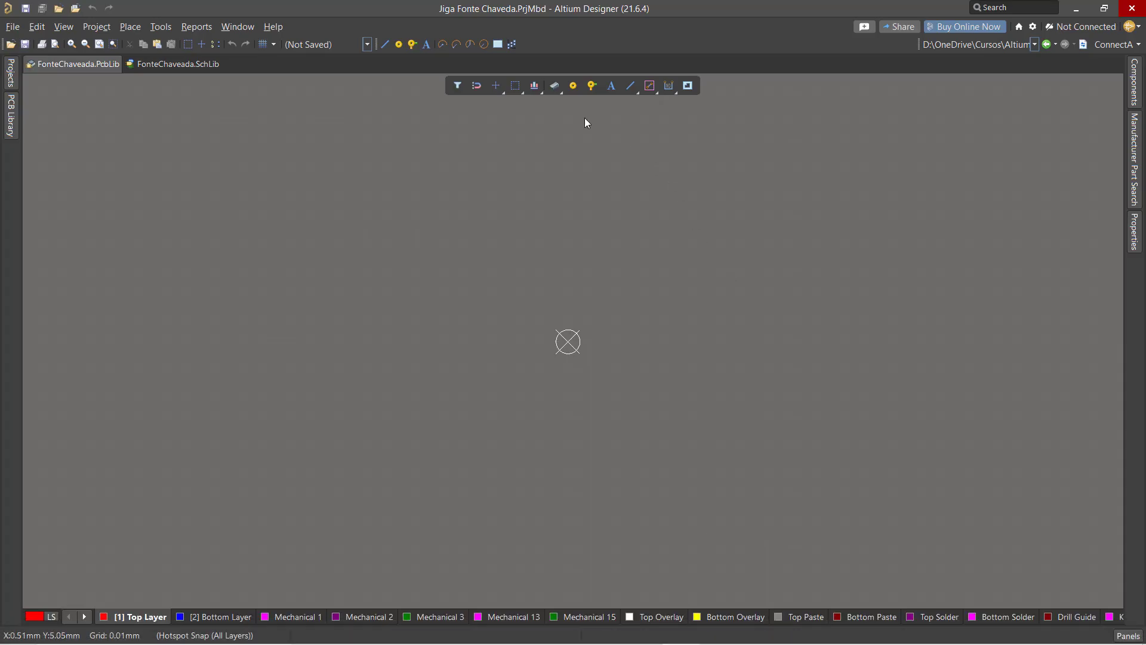
click(575, 87)
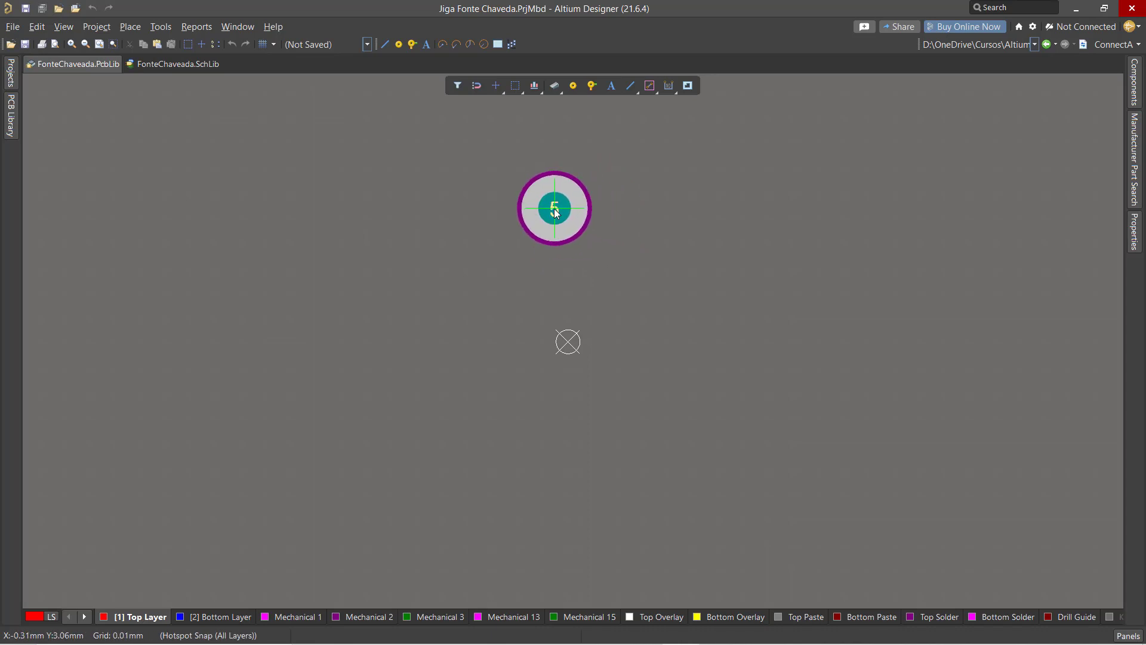
key(Tab)
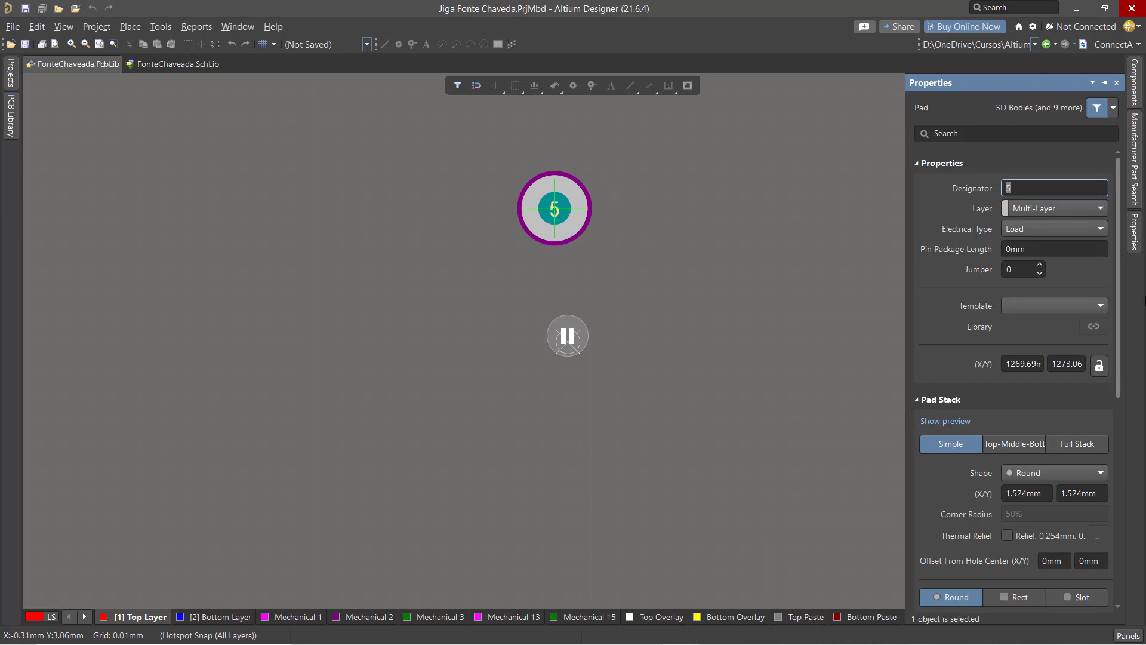
click(1098, 210)
scroll(1080, 242, up, 3)
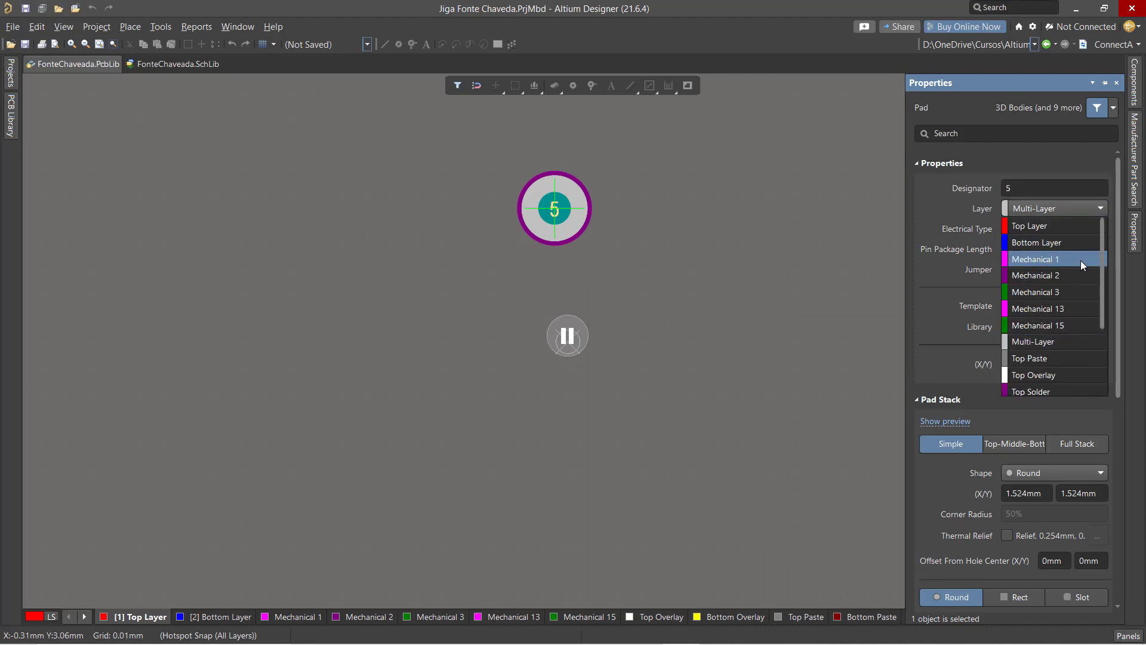
click(1064, 224)
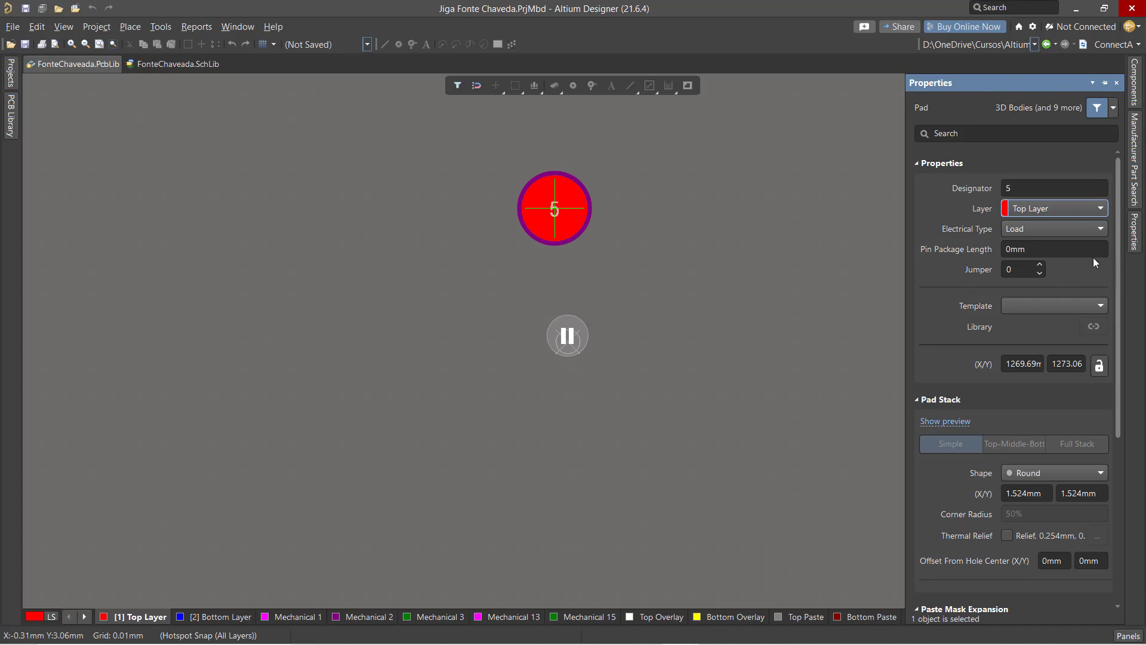
Step: Give the unplaced pad designator 1 and a Rectangular shape
double_click(1026, 189)
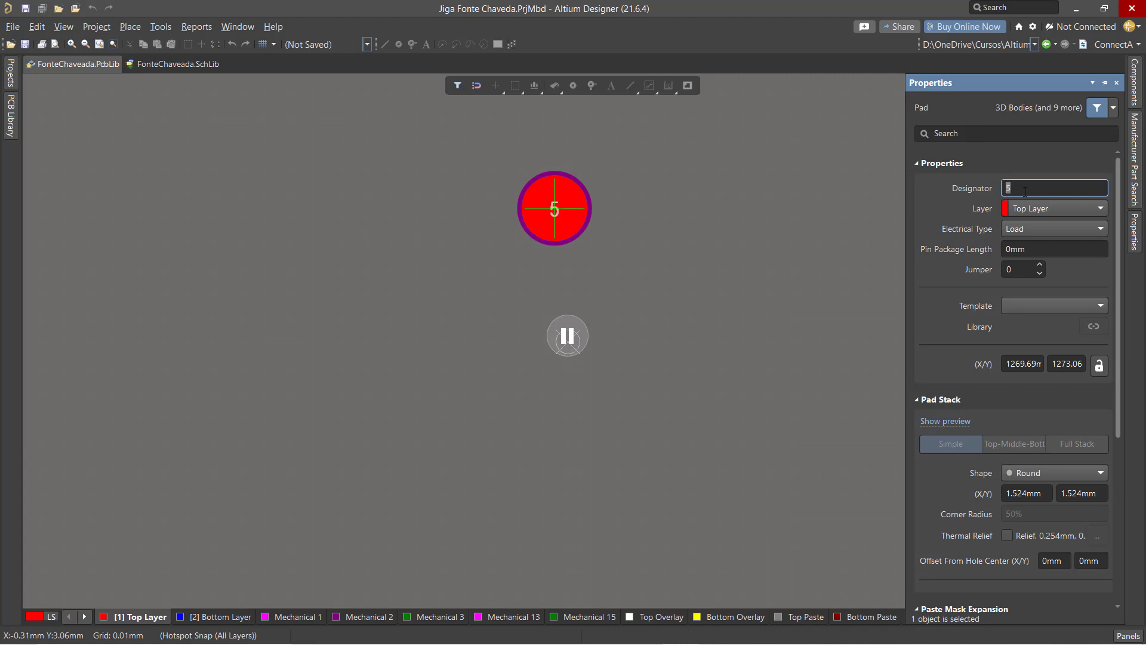
text(1)
scroll(1062, 389, down, 5)
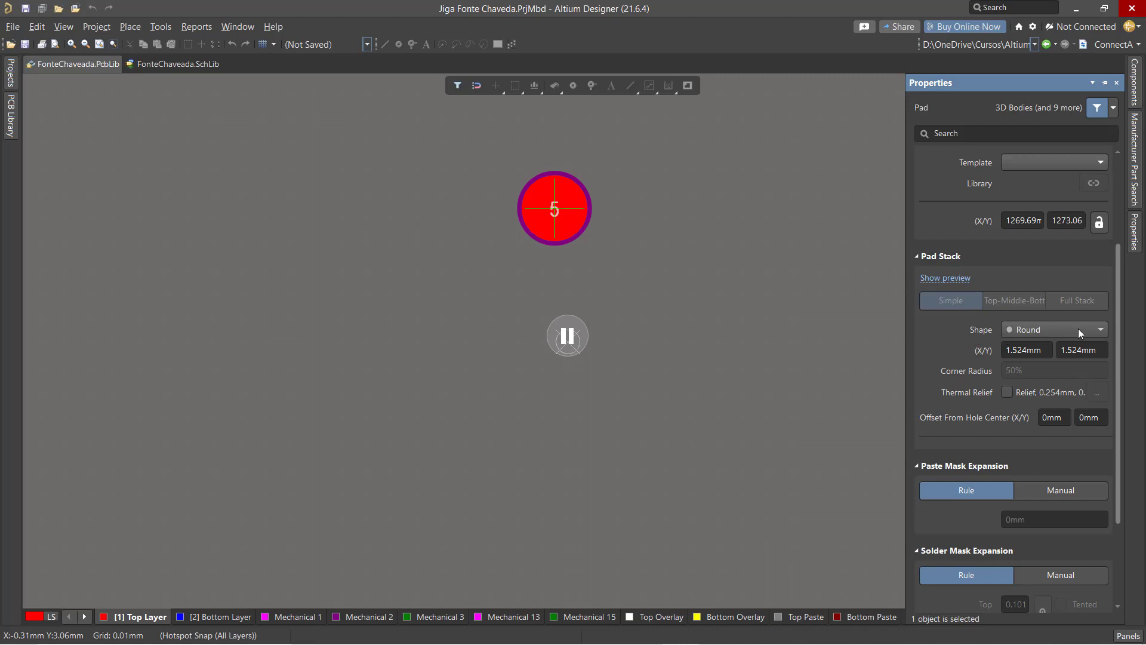
click(1100, 330)
click(1033, 367)
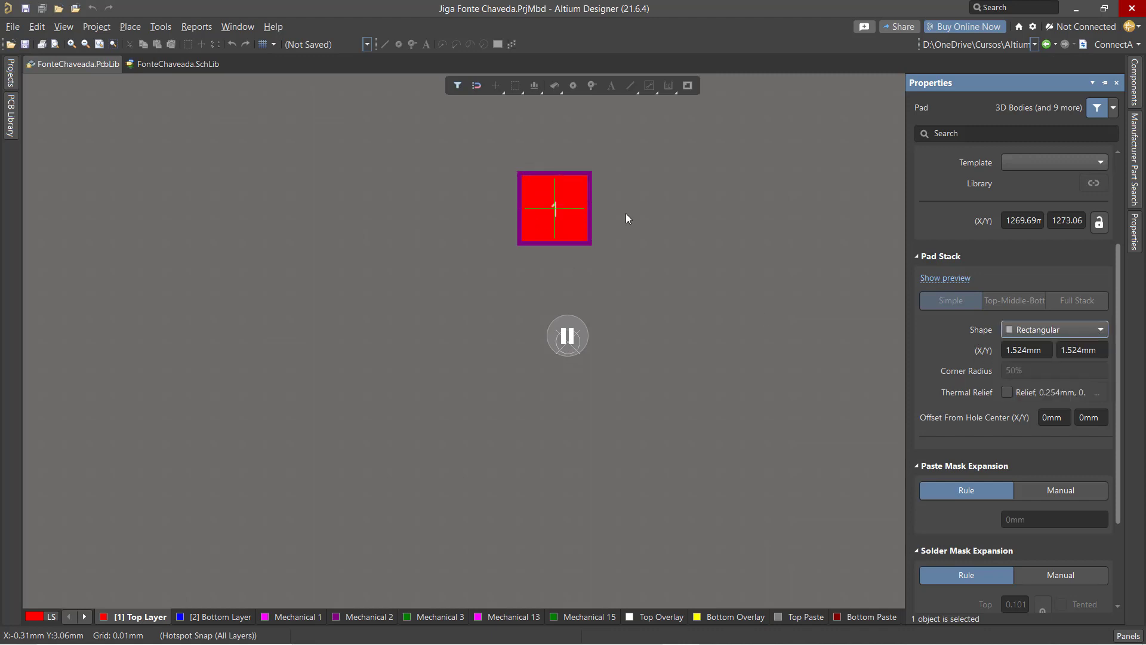
click(1005, 353)
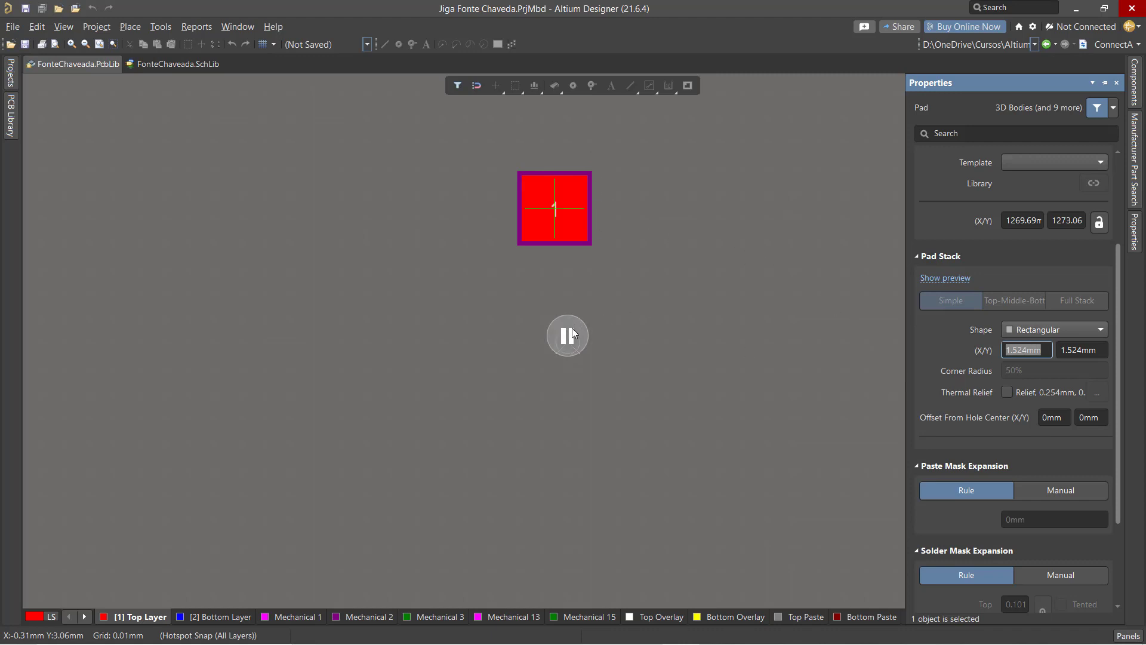
Step: Place pad 1 at the footprint origin and pad 2 about 2.4 mm above it, ending pad placement
drag(555, 209, 567, 343)
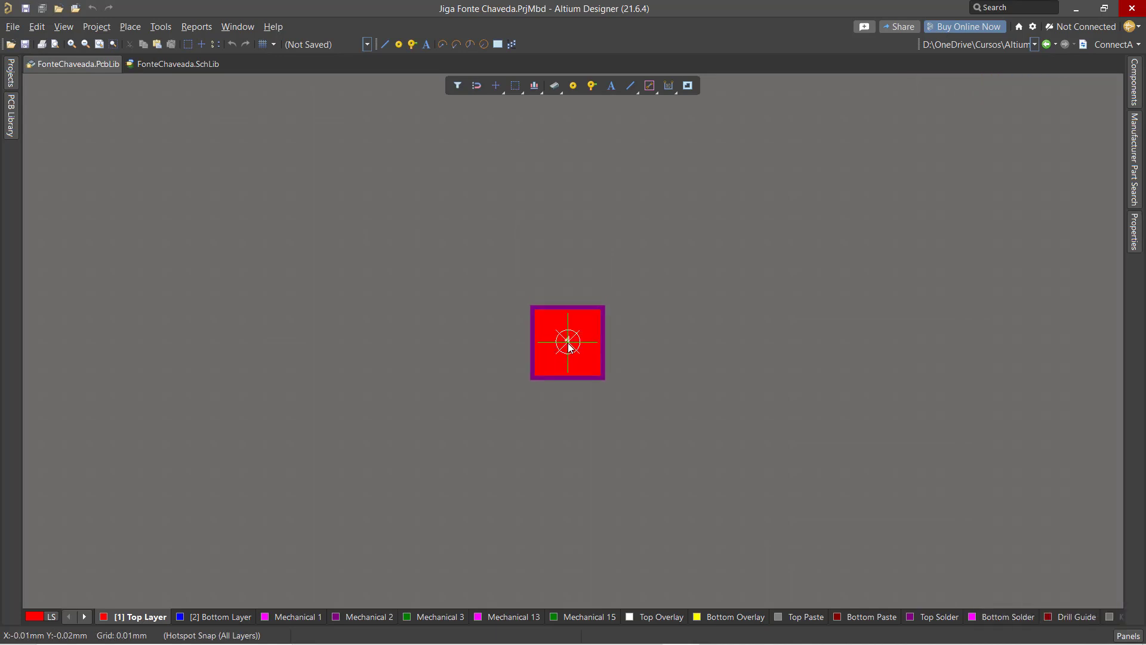
click(568, 343)
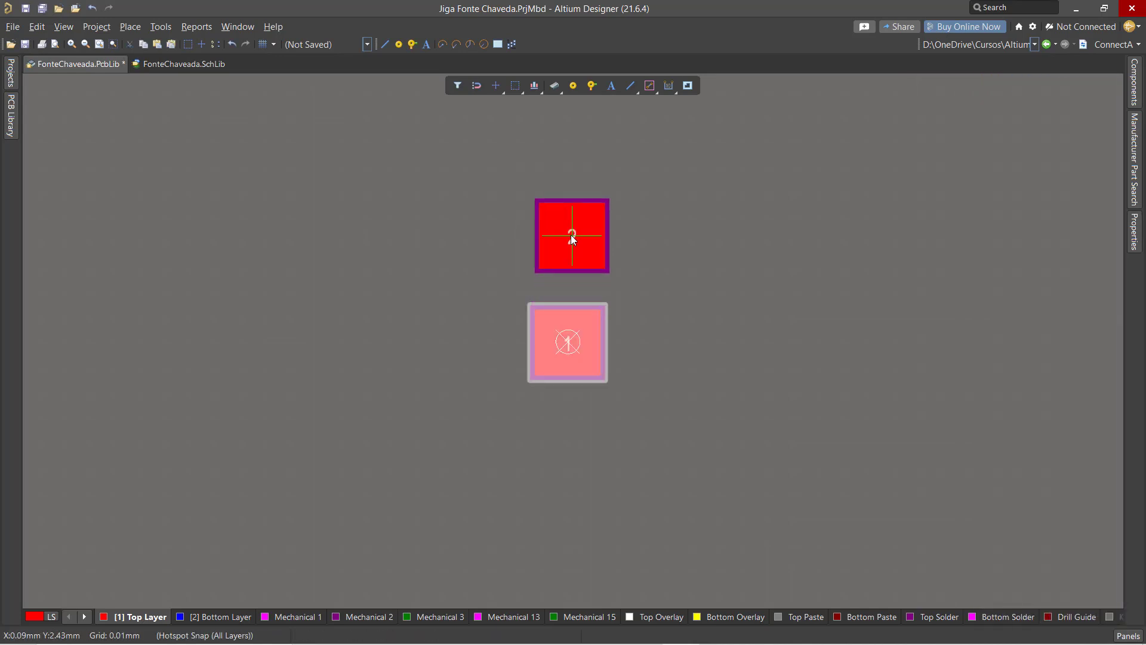
click(567, 238)
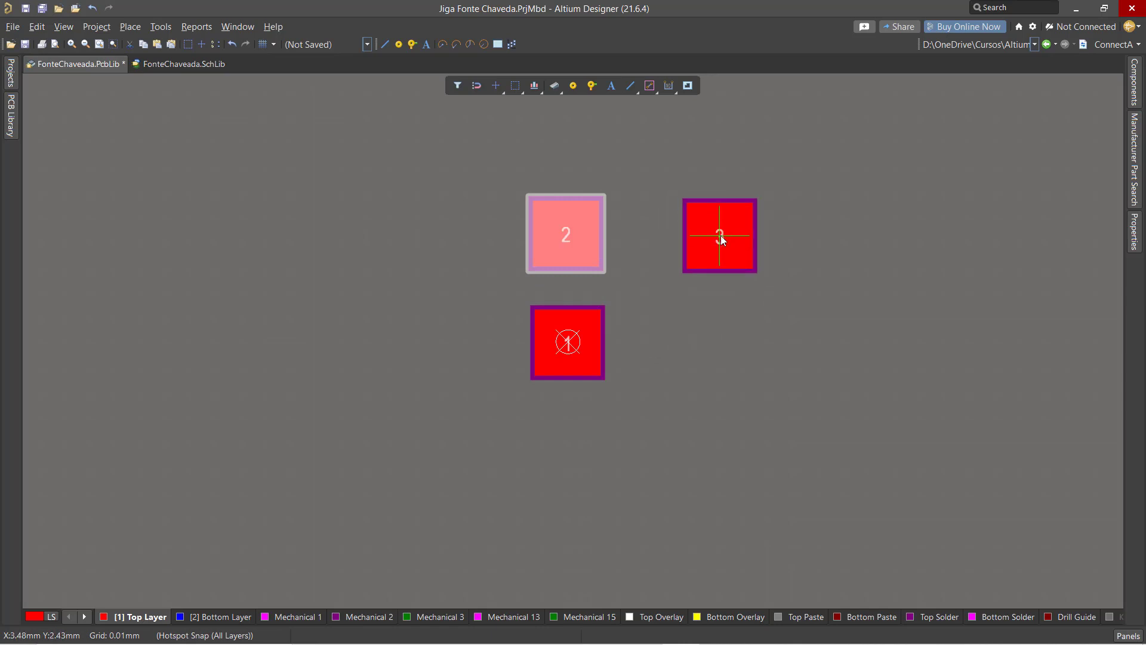
key(Escape)
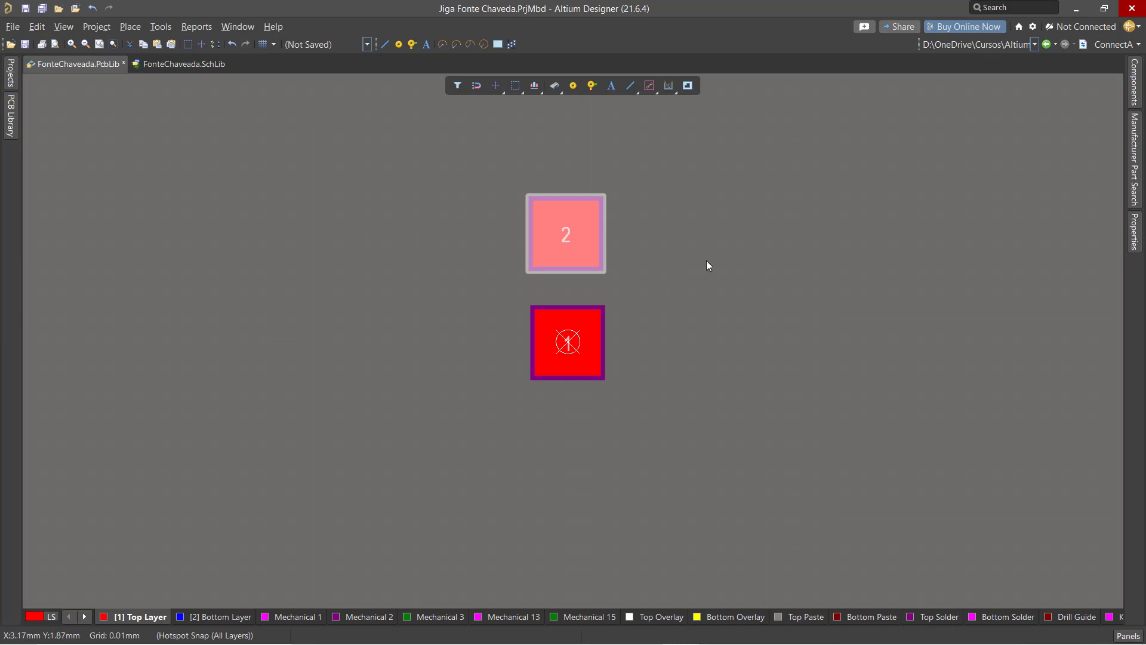
click(698, 260)
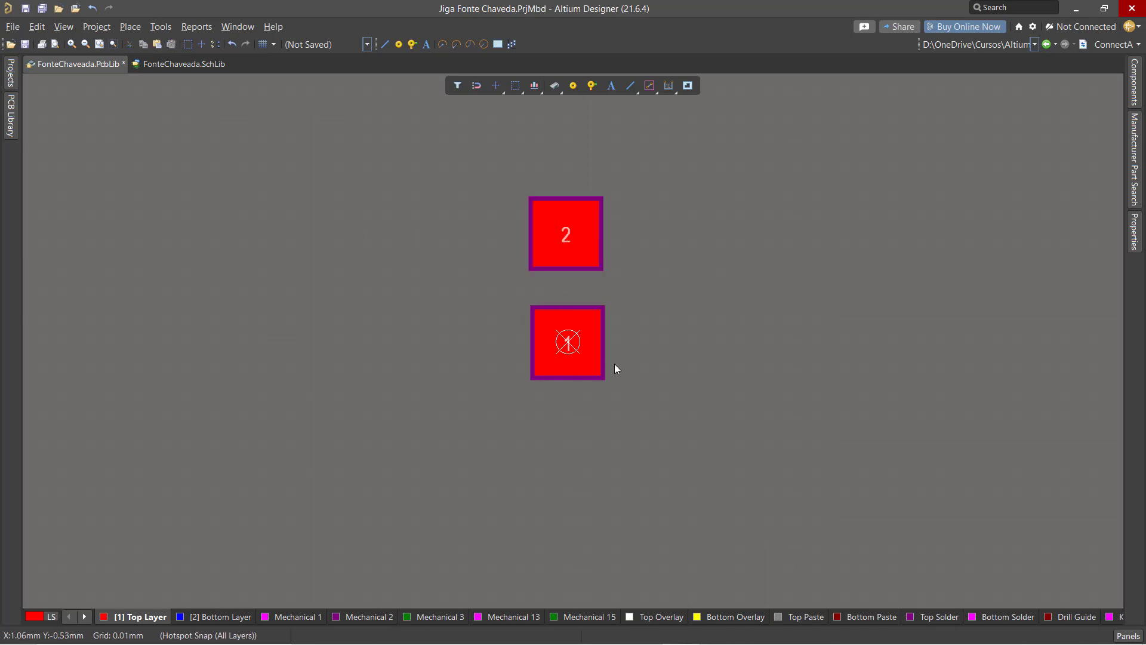
Step: Look up the maximum pad width b in the iw600 datasheet in Chrome, and return to Altium Designer
mouse_move(656, 642)
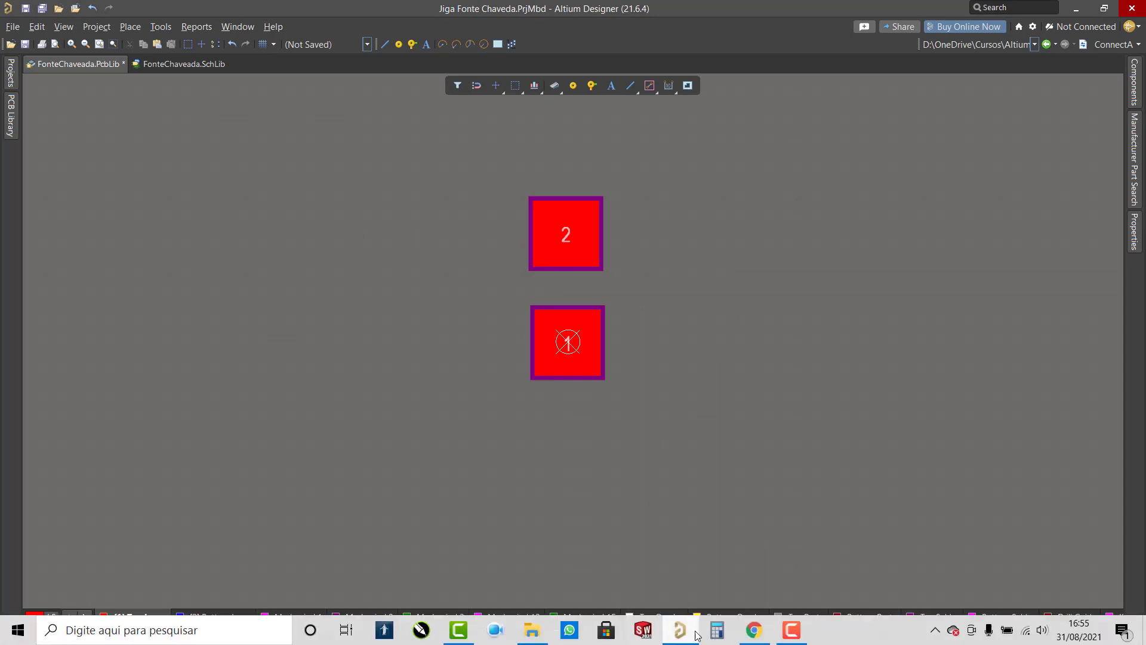
click(754, 629)
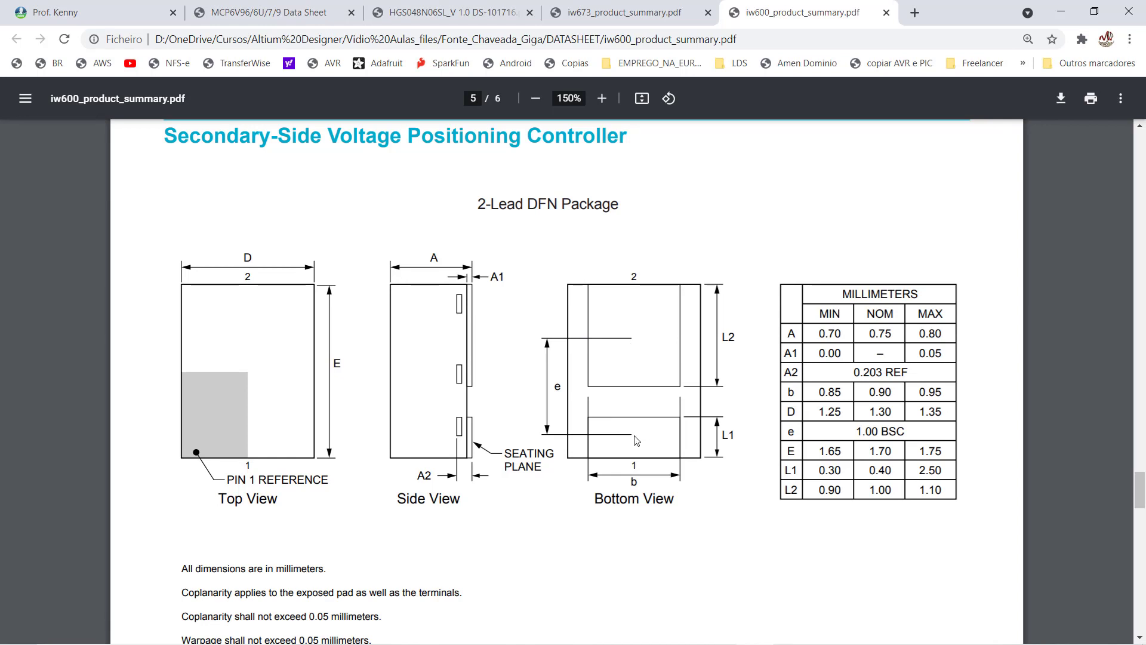
double_click(633, 482)
drag(912, 392, 949, 398)
mouse_move(642, 643)
mouse_move(679, 630)
click(682, 558)
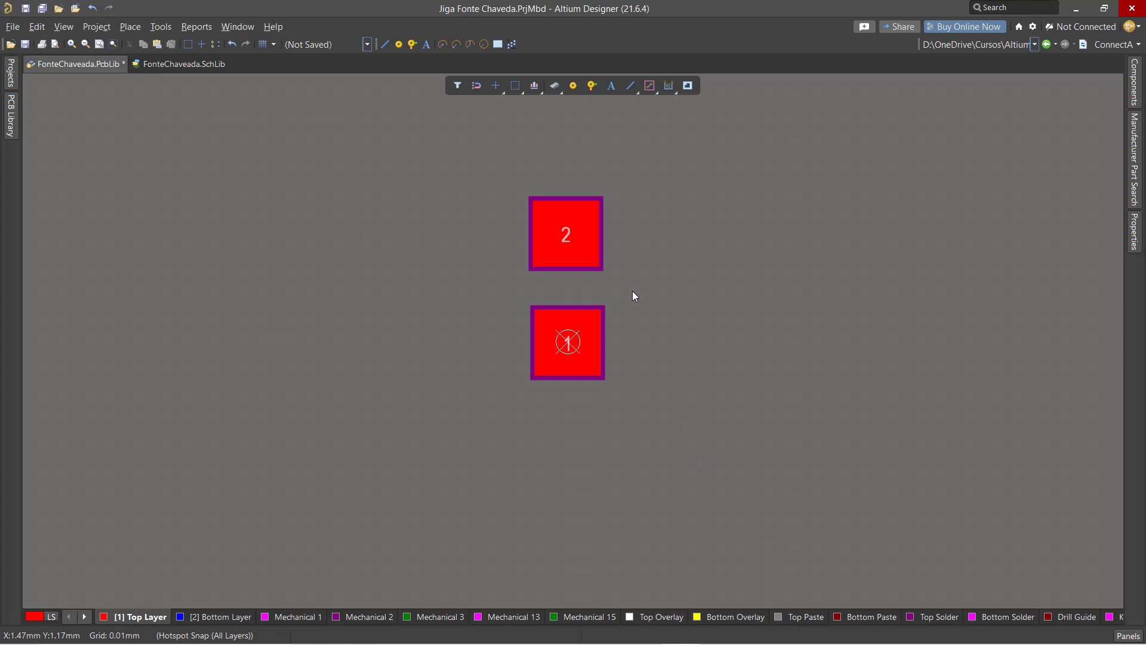
Step: Look up pitch e between the two pads in the iw600 datasheet in Chrome, and return to Altium Designer
mouse_move(634, 643)
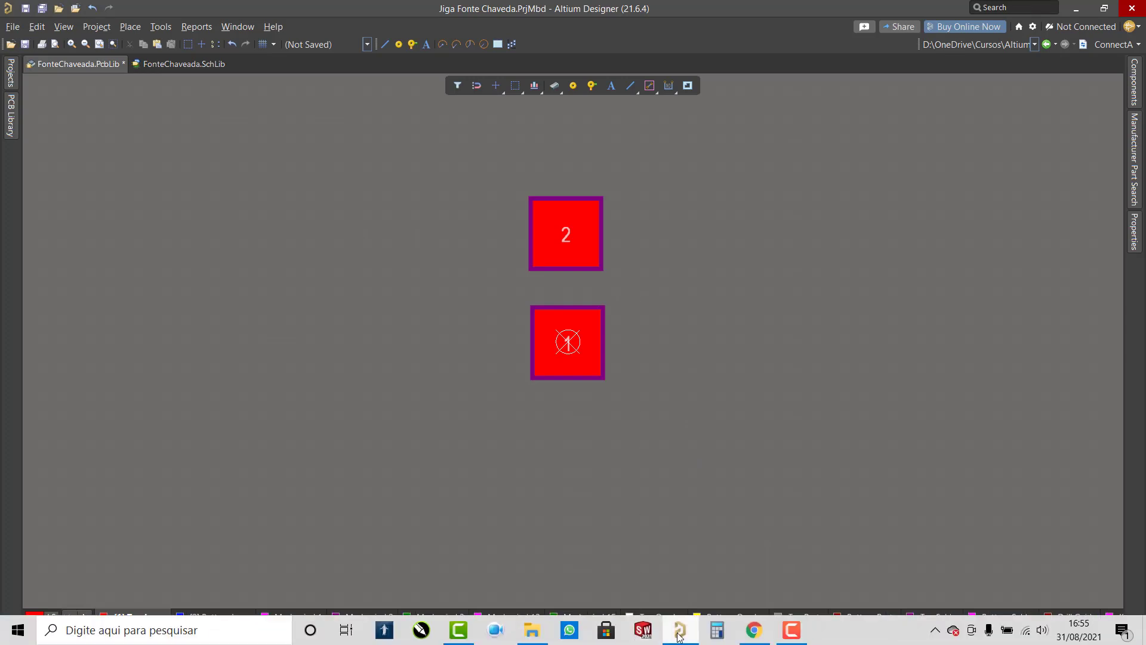
click(753, 630)
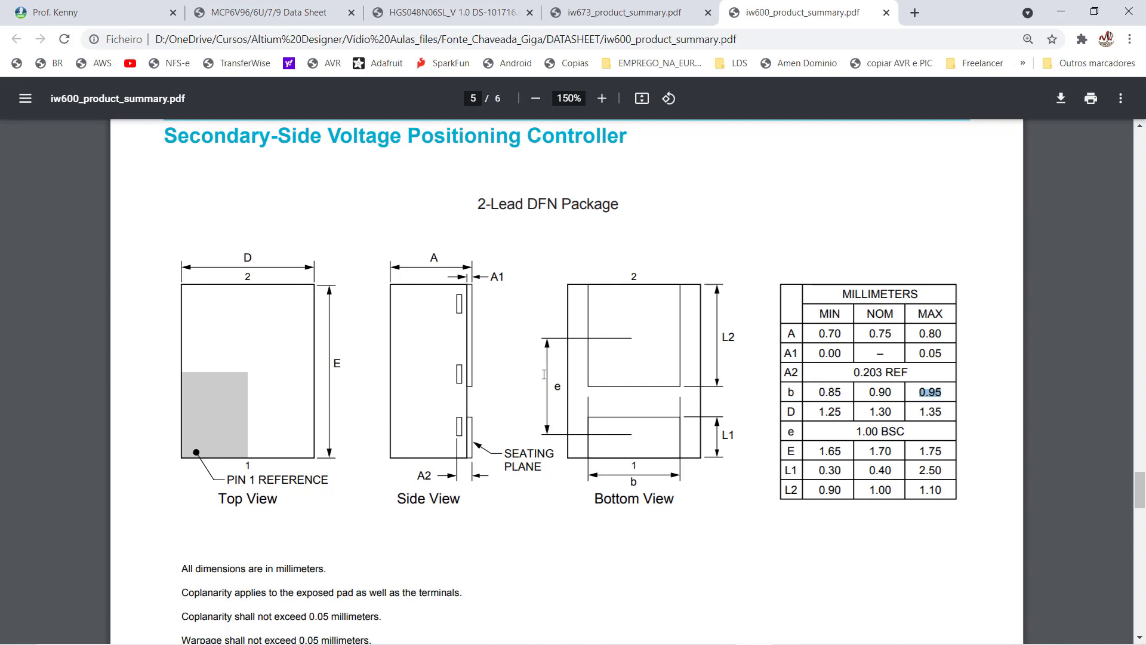
double_click(556, 390)
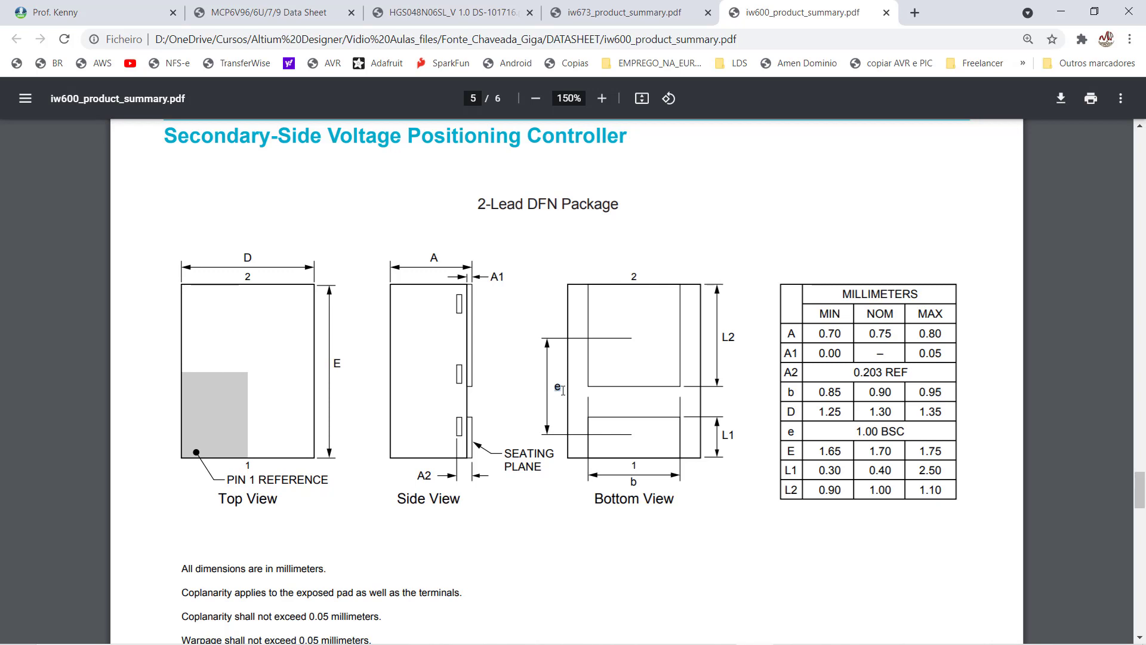
double_click(790, 430)
drag(847, 433, 899, 434)
click(678, 632)
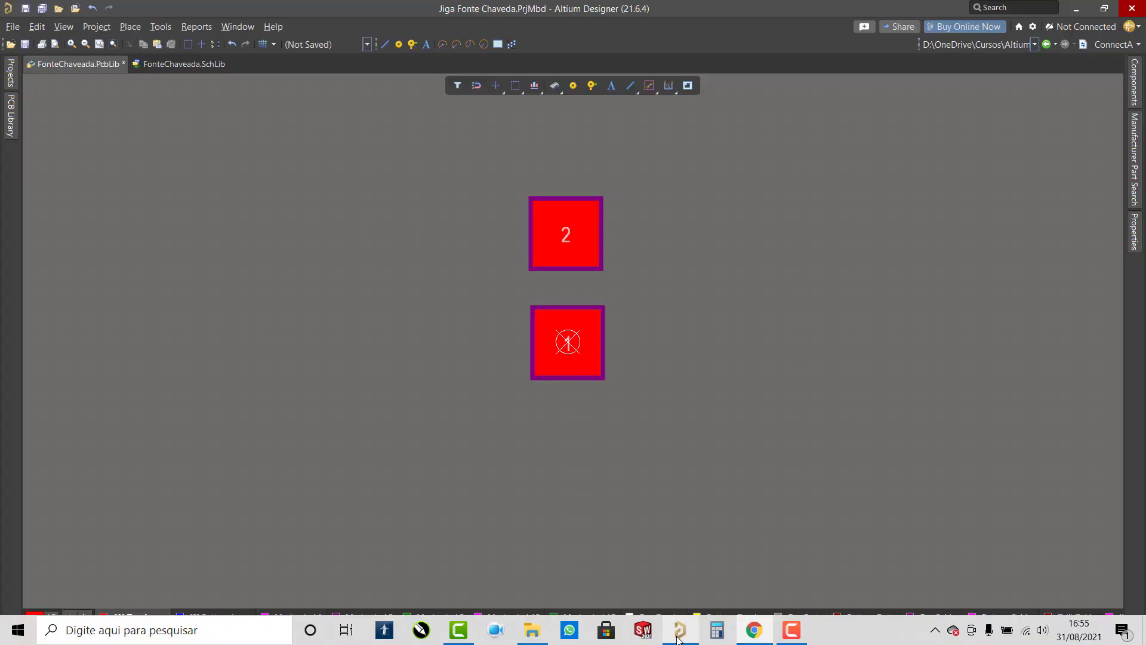
Step: Select pads 1 and 2 together and show their shared position properties
click(464, 148)
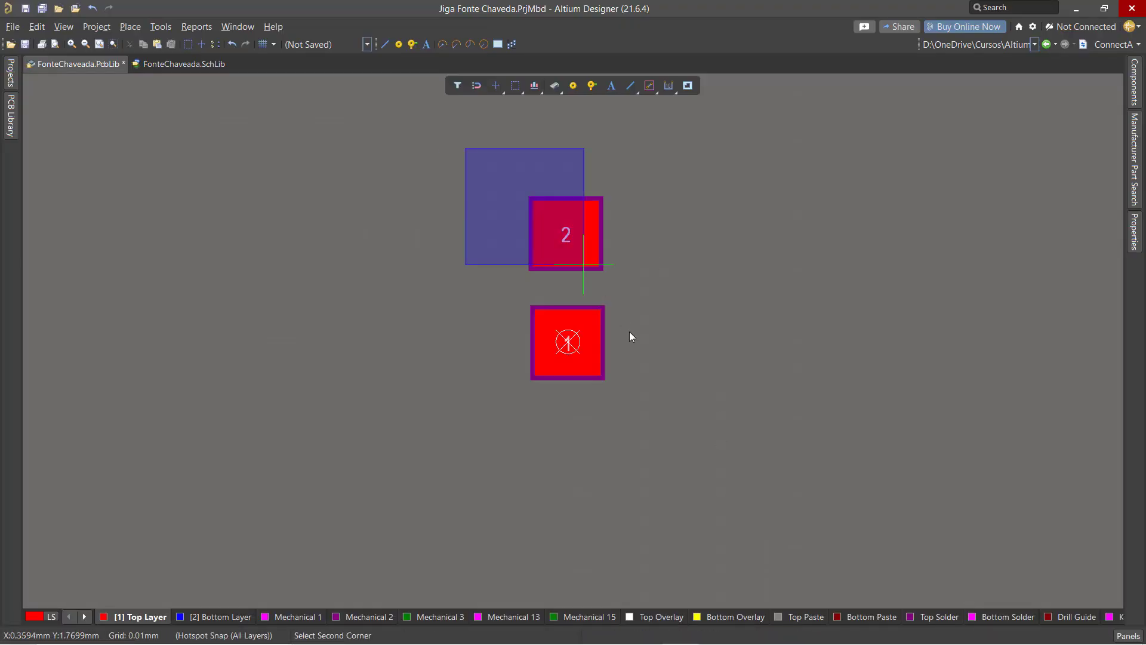
click(681, 441)
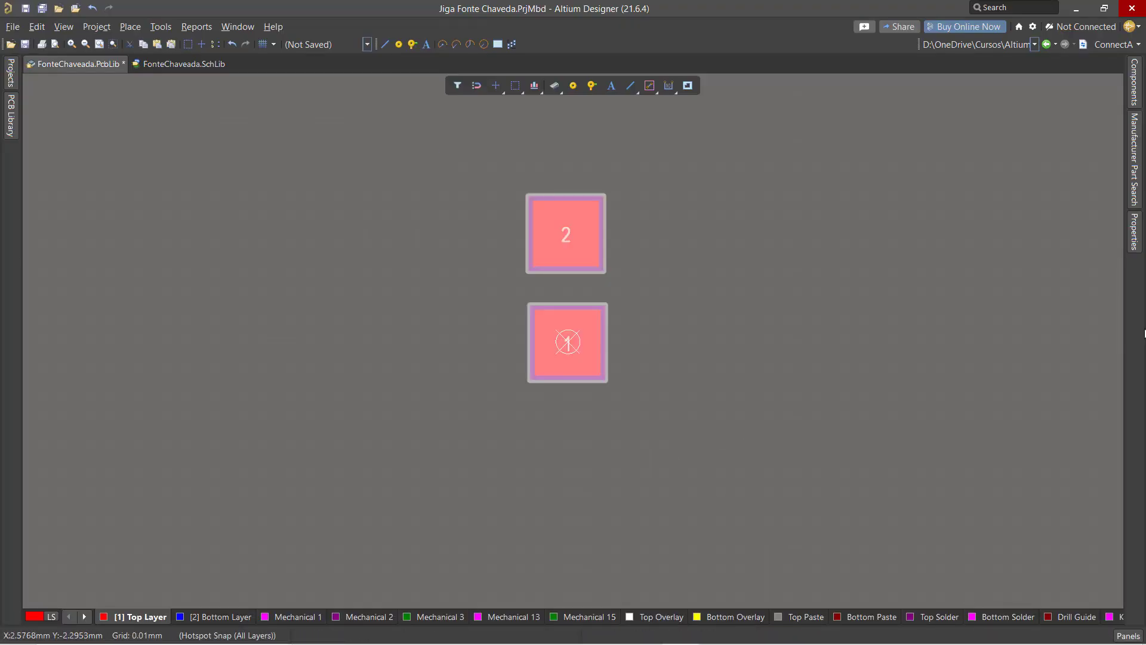
click(1135, 233)
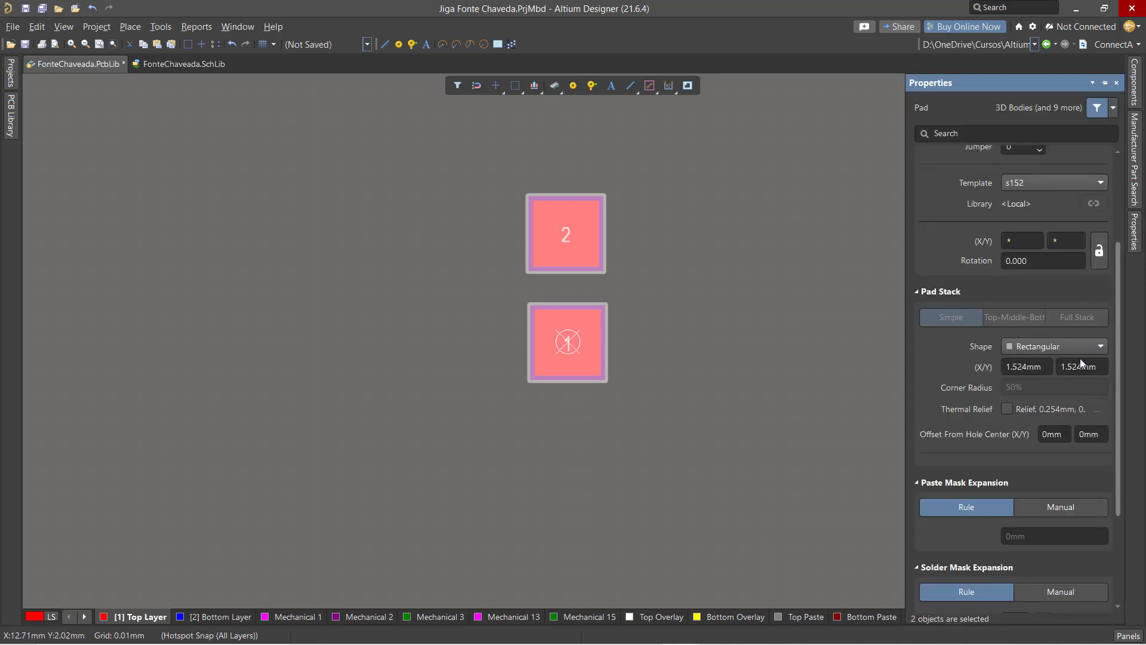
scroll(1074, 334, up, 3)
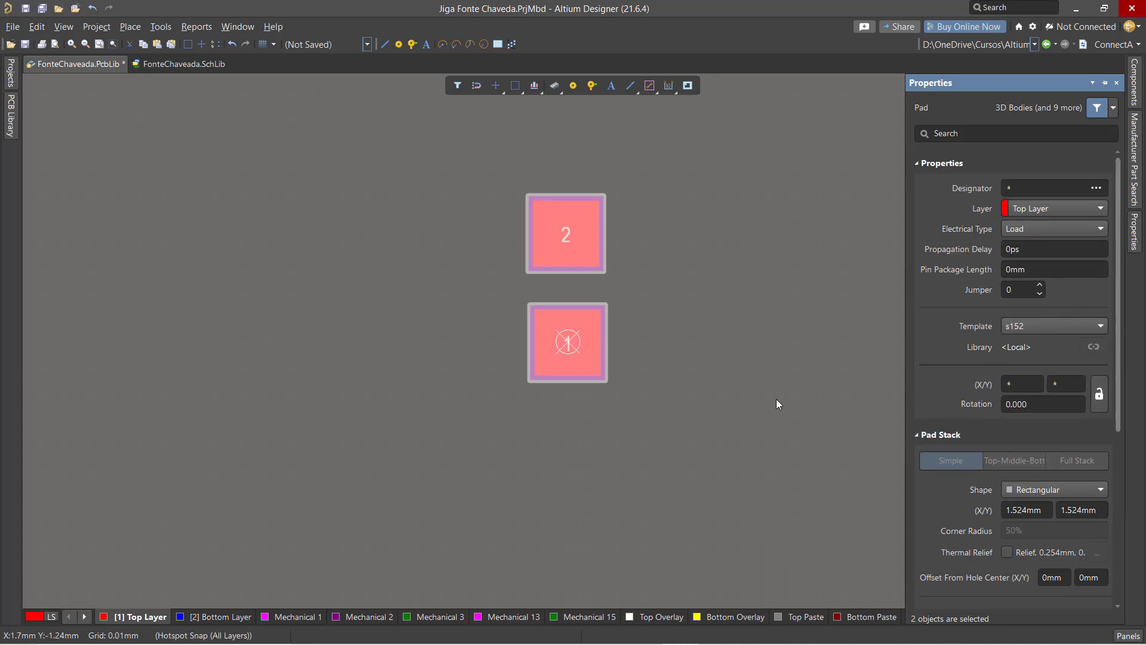
Step: Try setting the Y position of both pads to 0 mm, and undo the change
click(1070, 387)
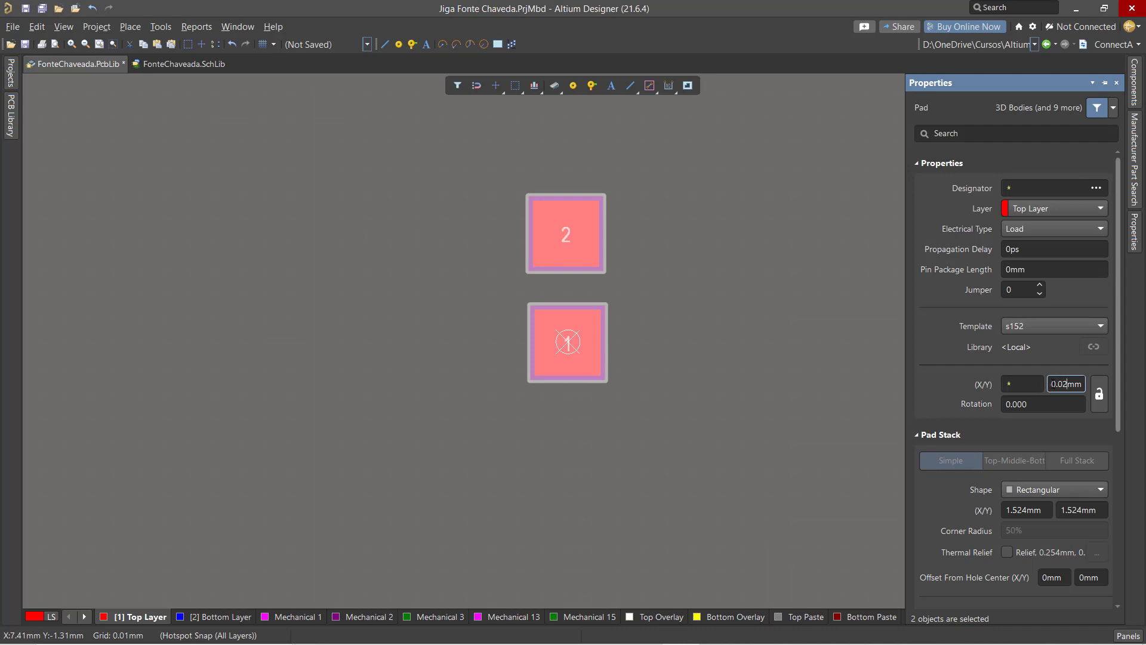
drag(1052, 384, 1116, 386)
text(-0)
key(Return)
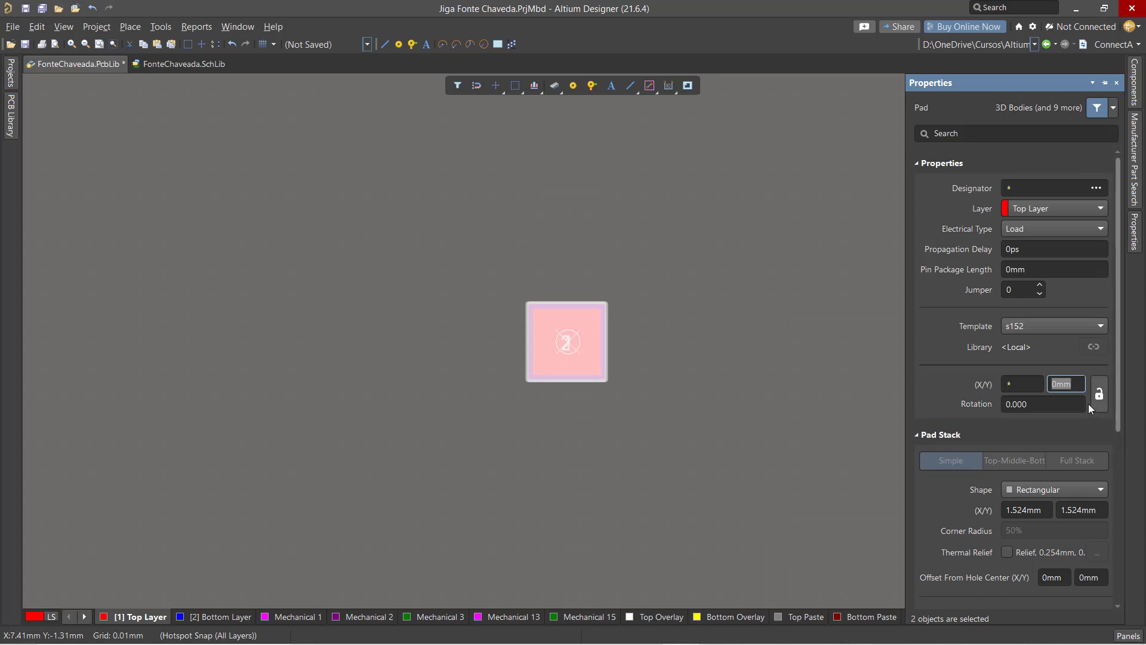
click(796, 394)
key(ctrl+z)
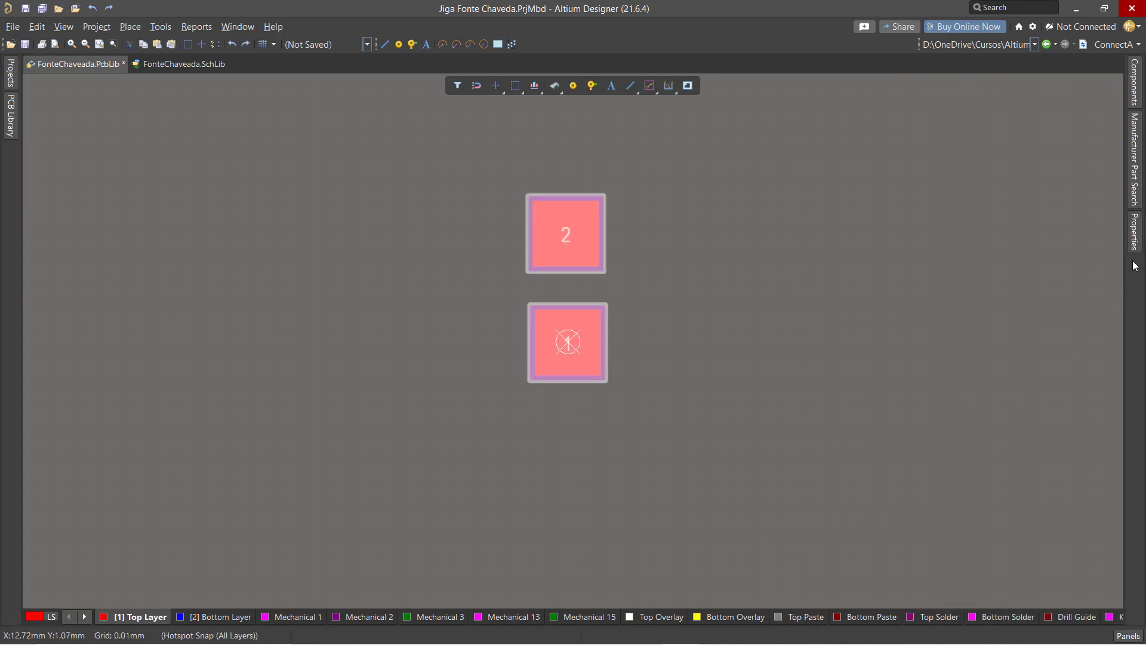
Step: Align both pads vertically by setting their X position to 0 mm, and clear the selection
mouse_move(1134, 250)
click(1024, 384)
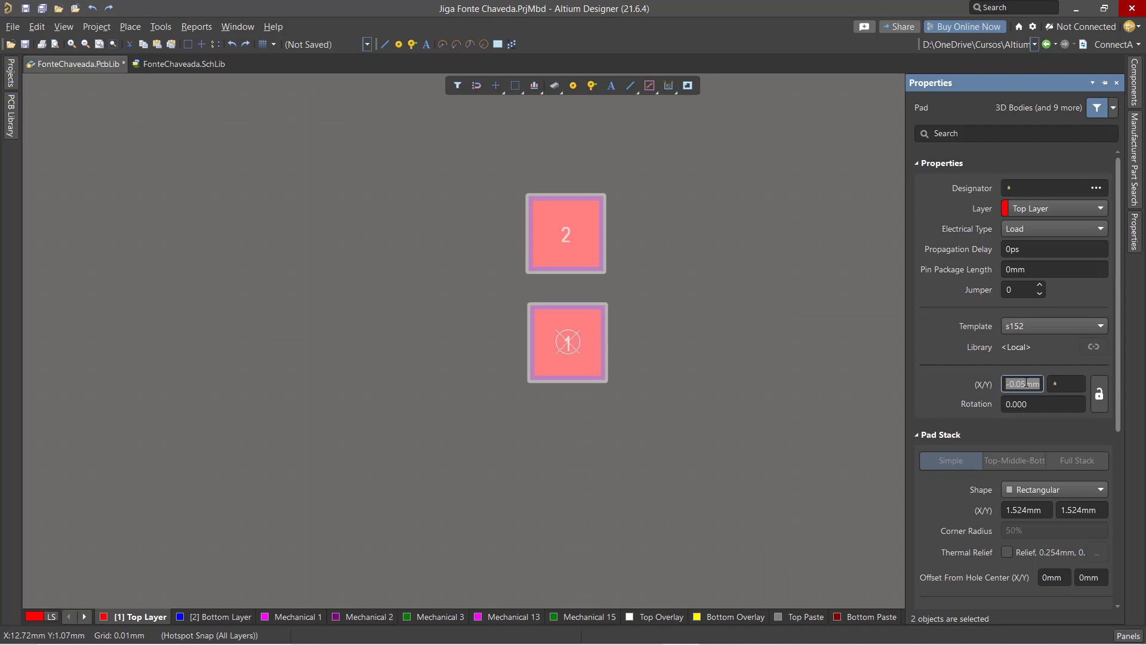
text(0)
key(Return)
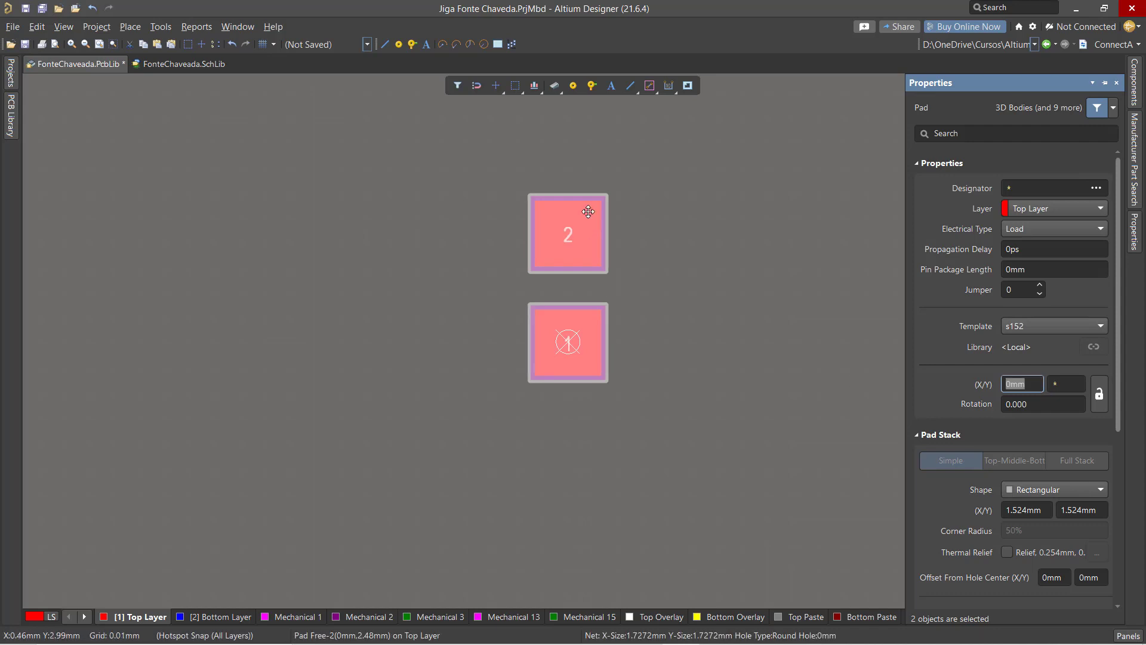
right_click(709, 324)
click(709, 287)
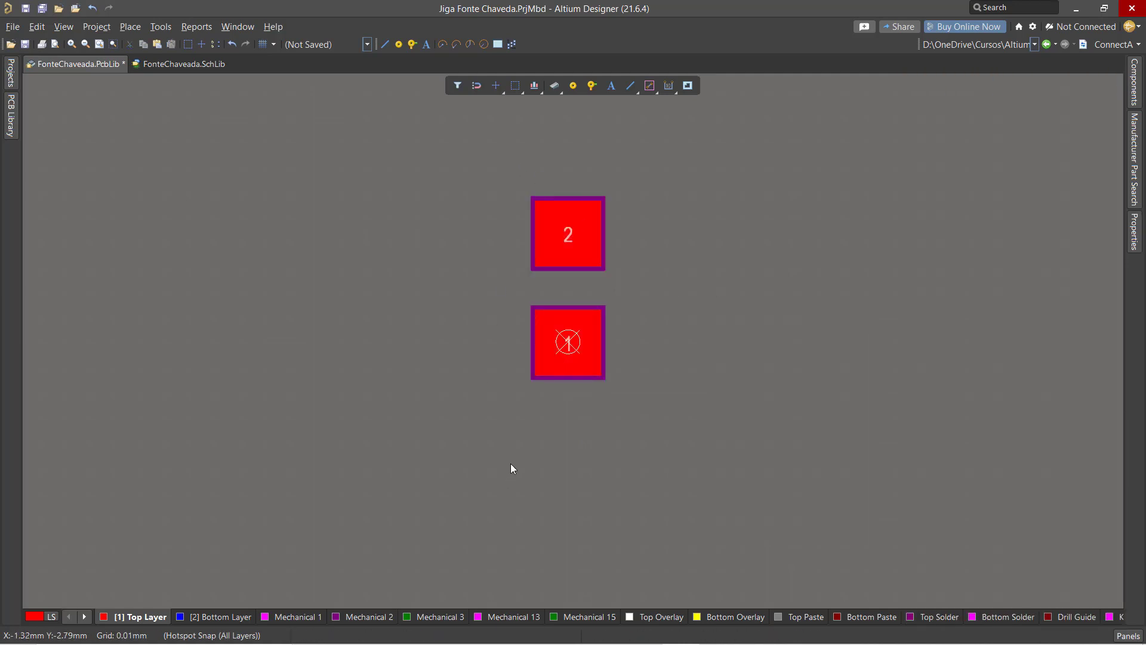
Step: Set the global snap grid to 1 mm
key(g)
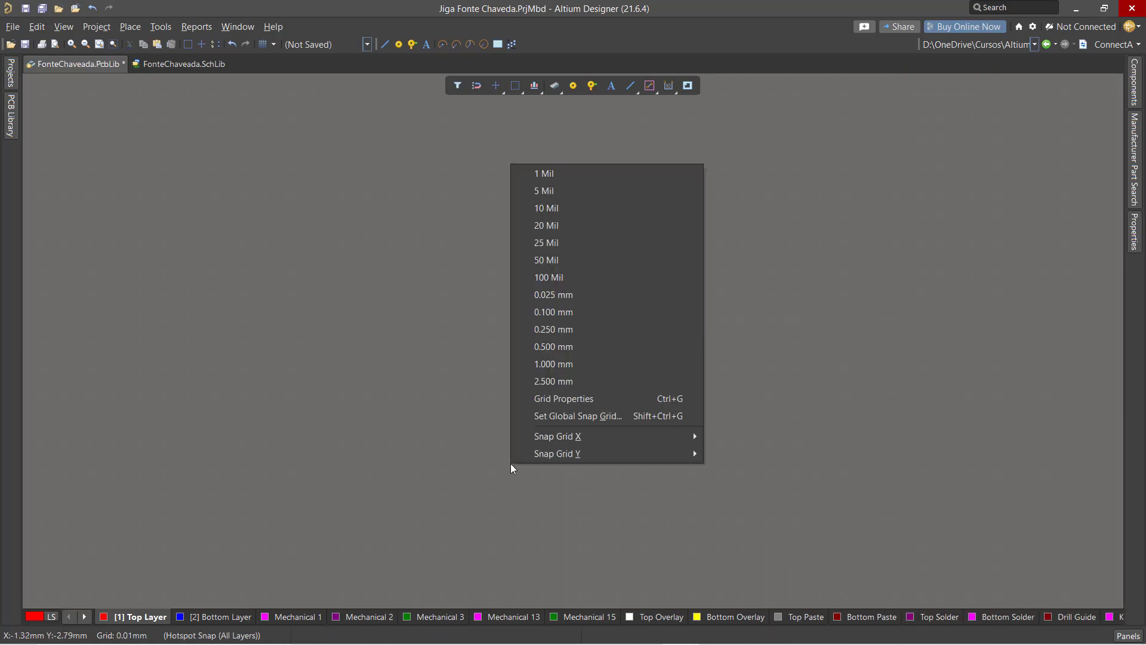
key(ctrl+shift+g)
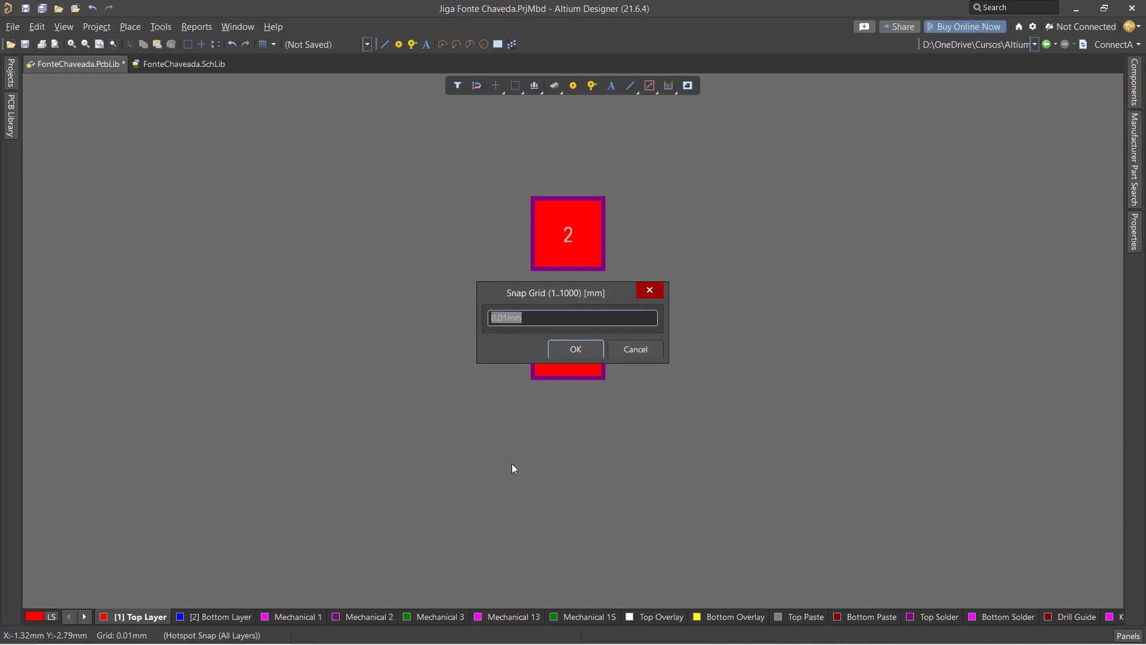
text(1)
key(Return)
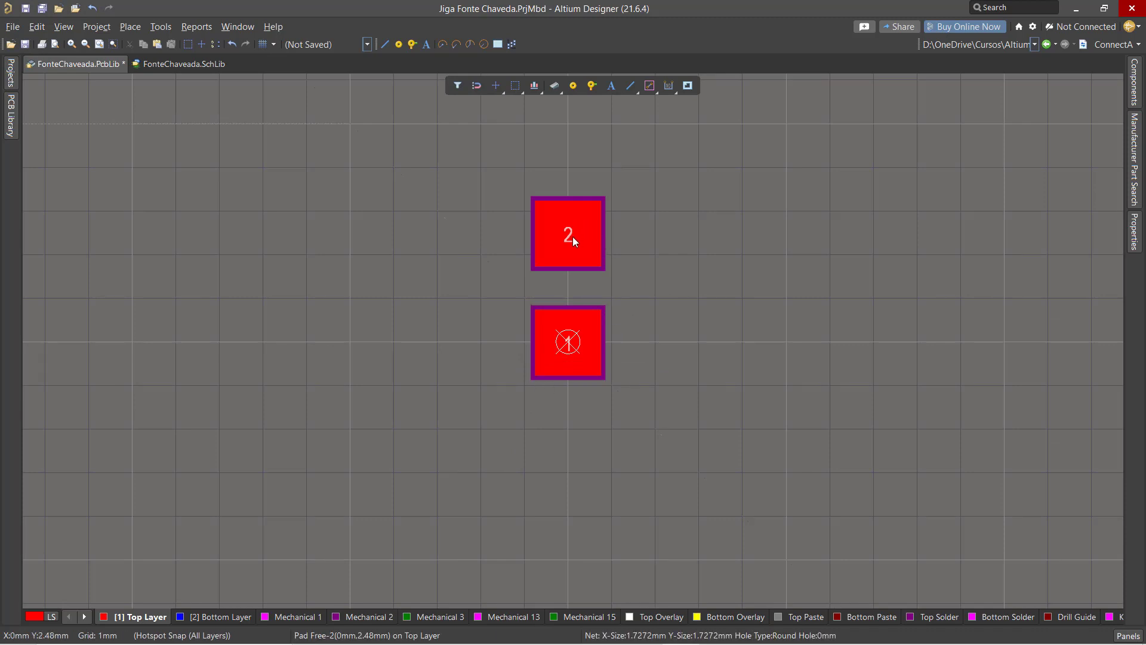
Step: Reposition the pads on the grid, with pad 1 at the footprint origin and pad 2 at 2 mm above it
mouse_move(572, 236)
mouse_down()
mouse_move(568, 217)
mouse_move(539, 221)
mouse_move(567, 222)
mouse_up()
drag(572, 336, 564, 307)
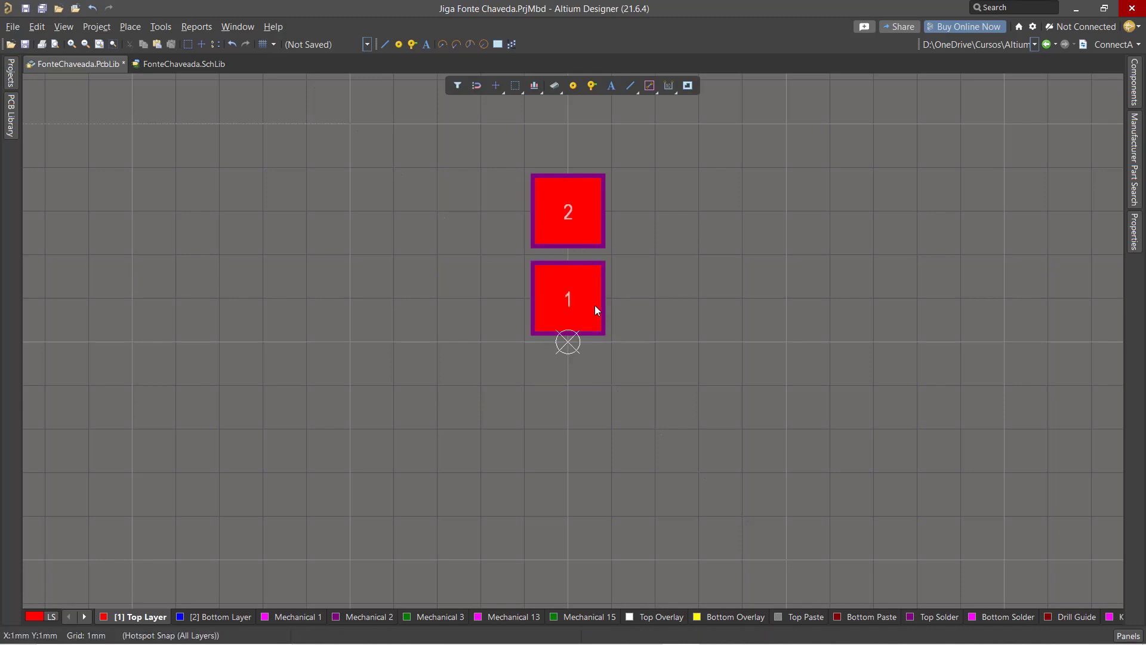
mouse_move(571, 310)
mouse_down()
mouse_move(568, 341)
mouse_move(582, 350)
mouse_up()
drag(568, 207, 569, 254)
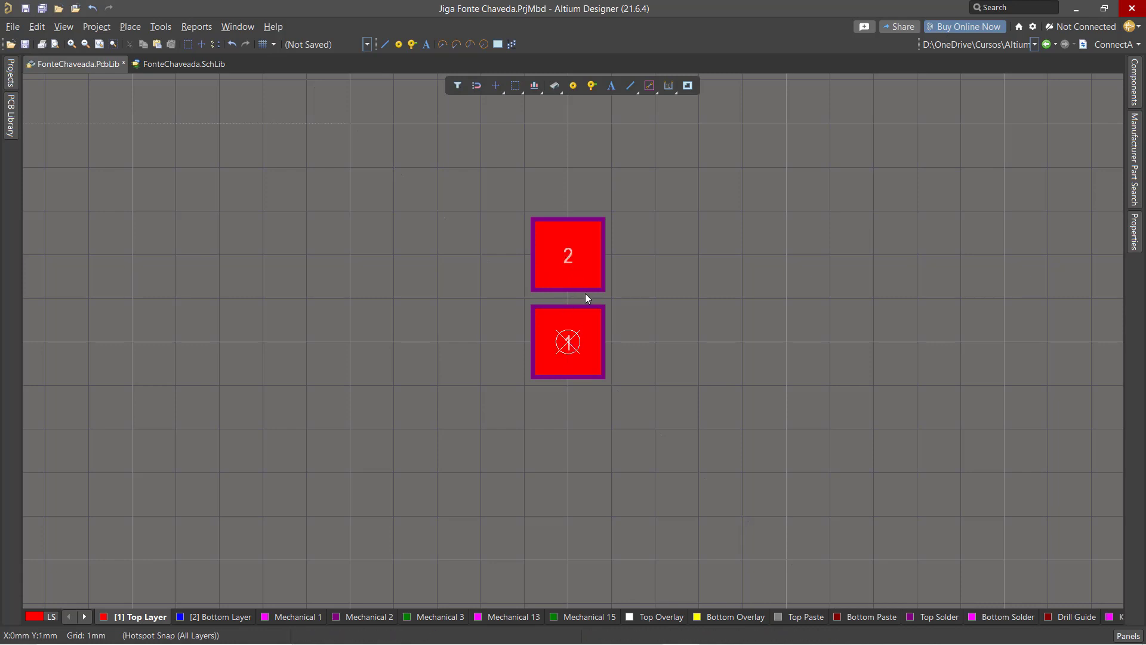
Step: Select both pads, check the maximum pad width b in the iw600 datasheet in Chrome, and return to Altium Designer
click(558, 316)
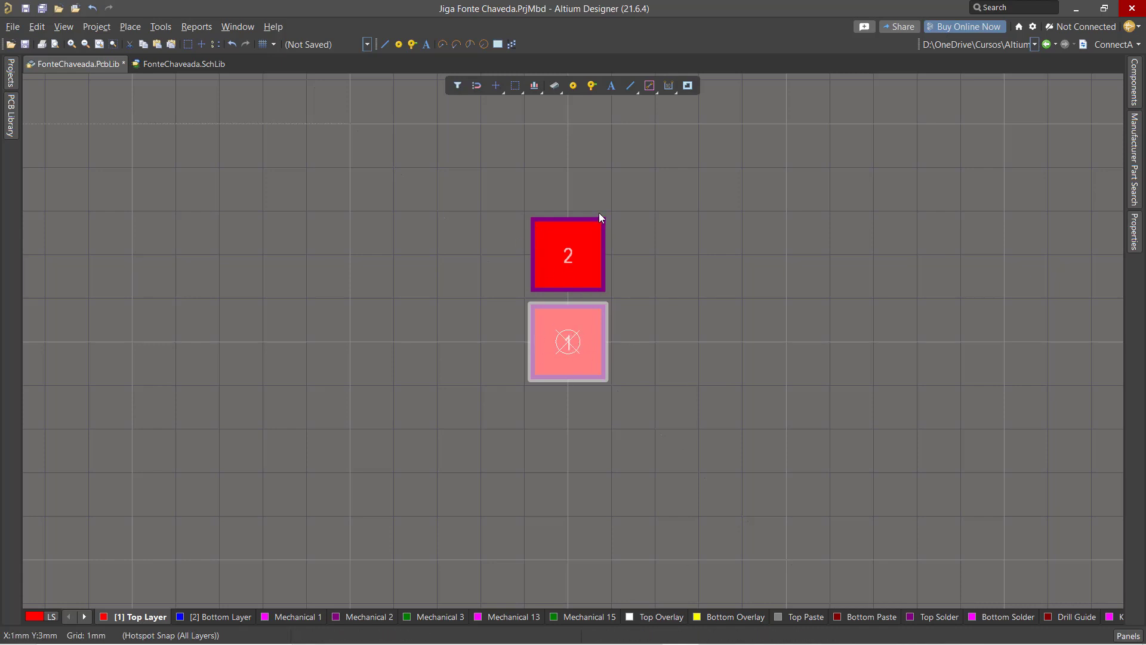
drag(471, 174, 675, 421)
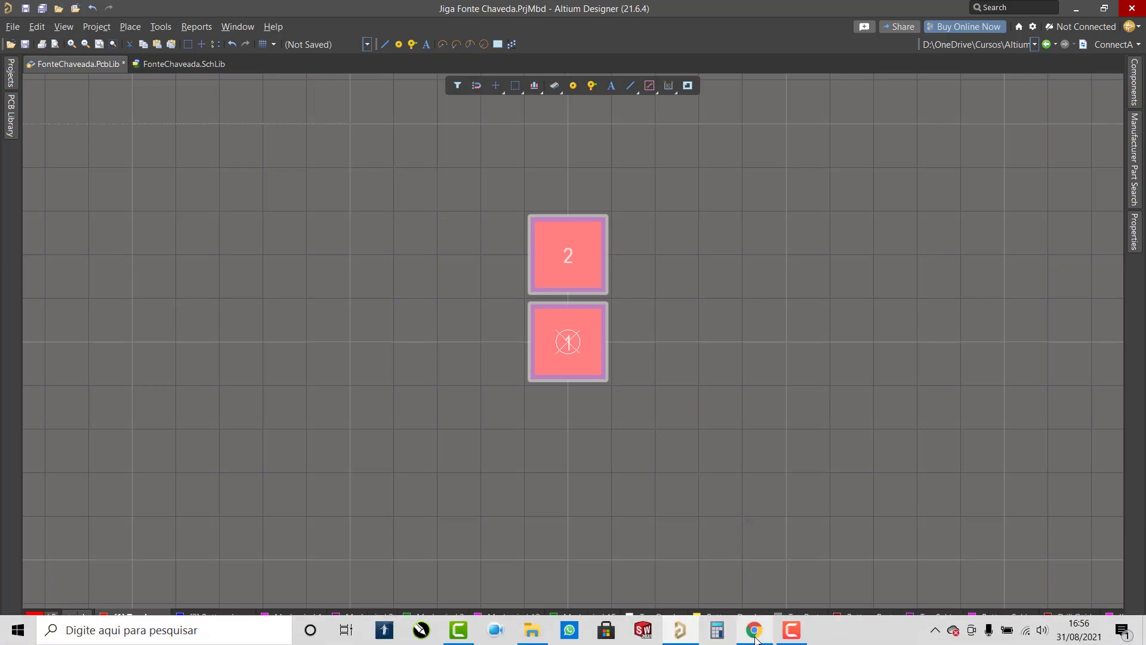
click(753, 629)
drag(624, 481, 646, 481)
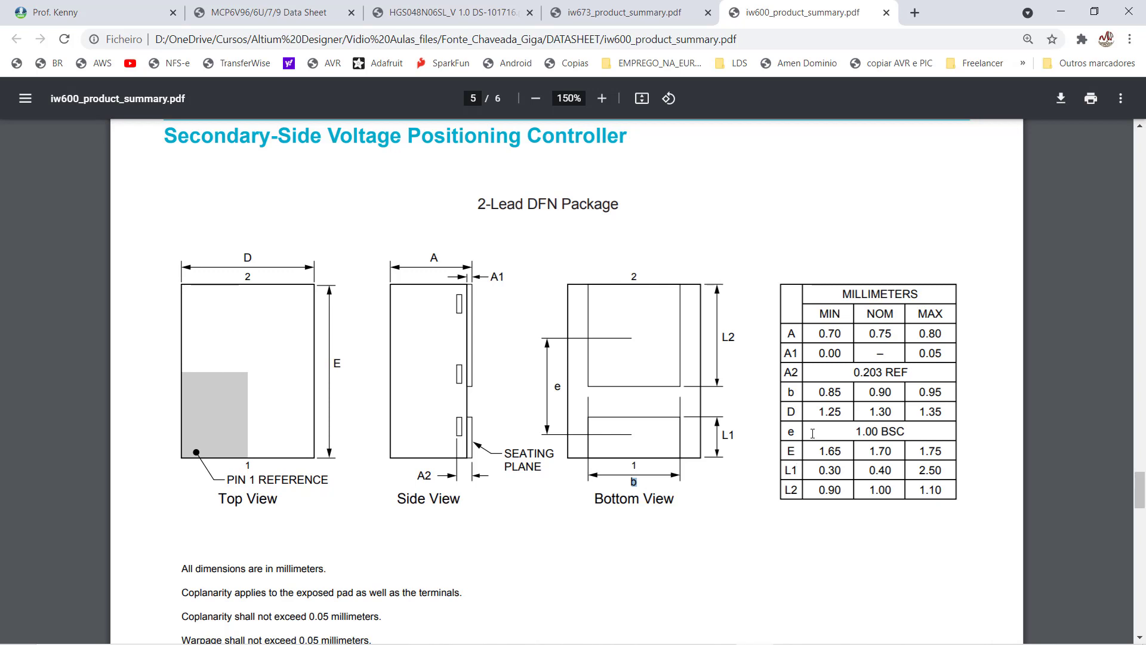
drag(914, 392, 957, 394)
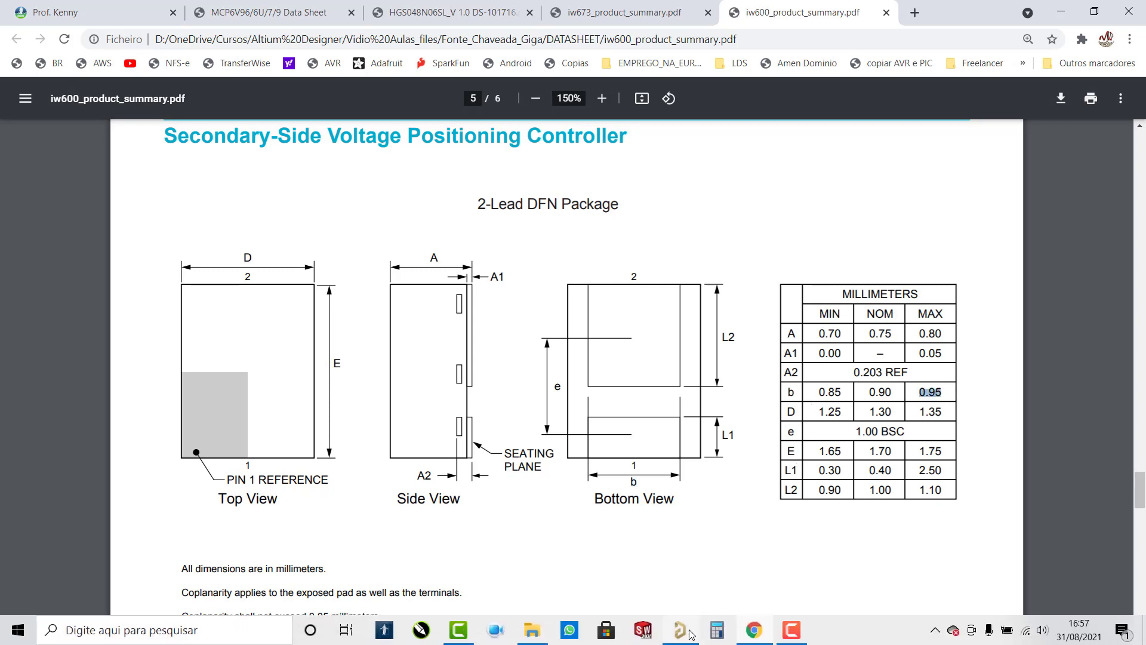
click(679, 631)
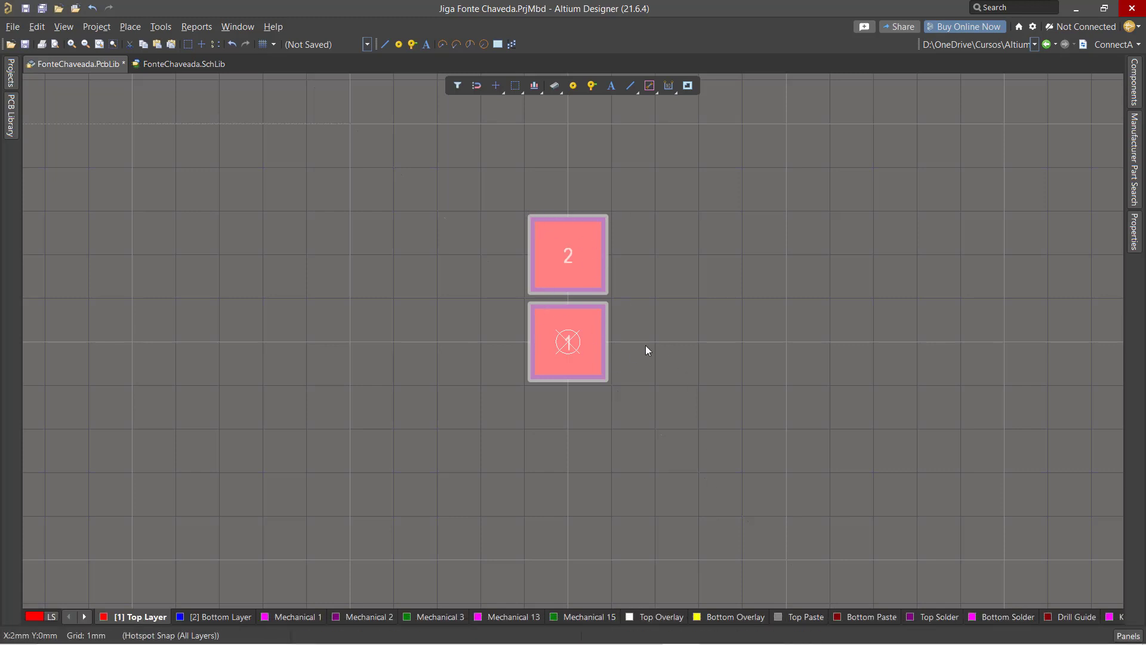
Step: Set the X size of both pads to 0.95 mm and clear the selection
mouse_move(1134, 231)
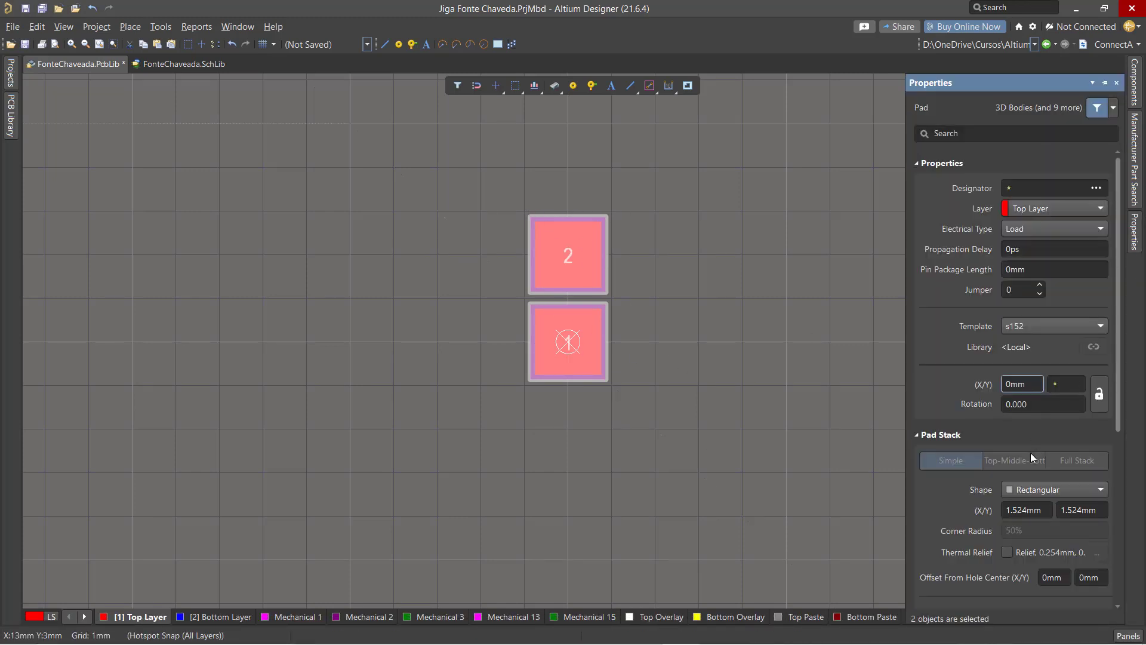
scroll(1030, 453, down, 3)
scroll(1030, 453, down, 2)
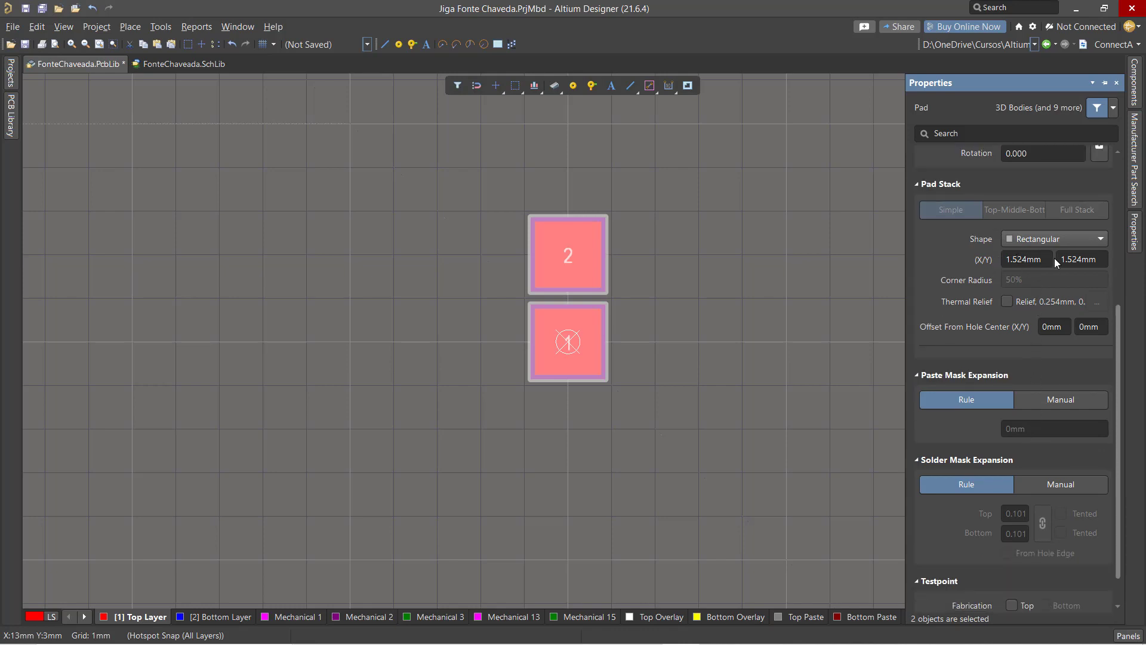
drag(1008, 259, 1045, 259)
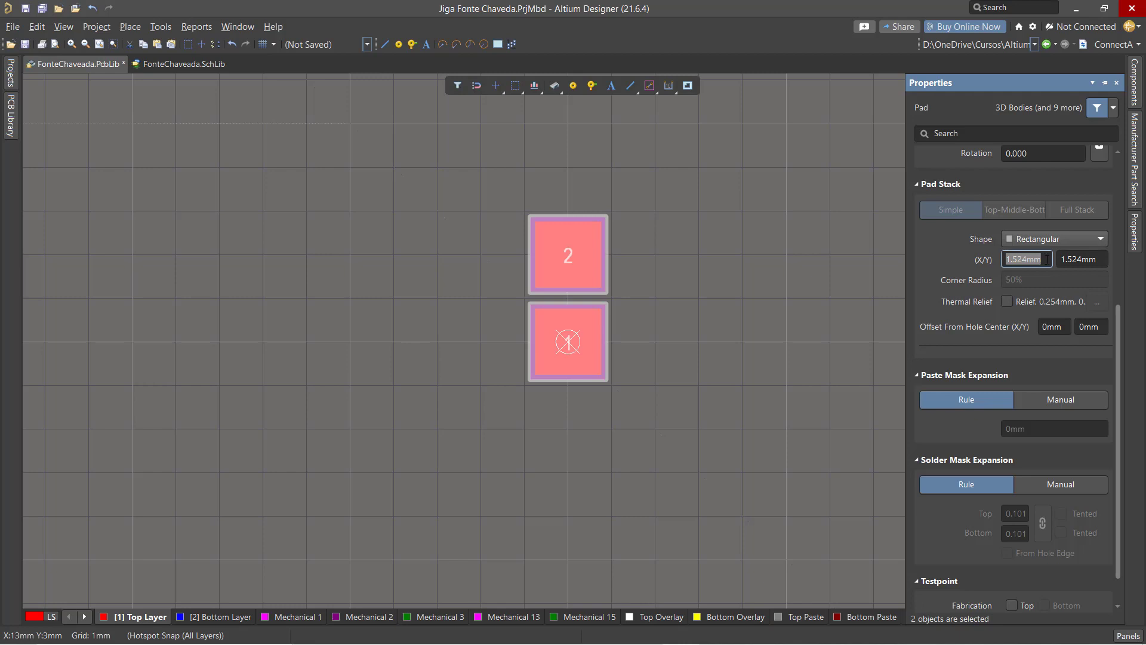
key(BackSpace)
text(.95)
key(Return)
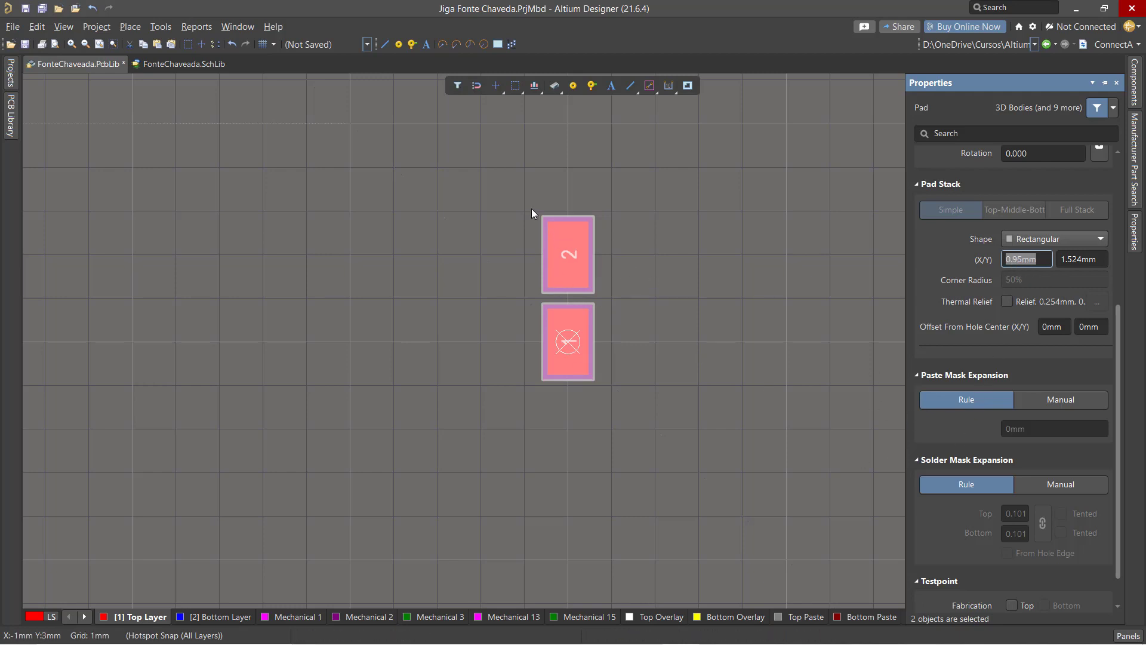
click(686, 291)
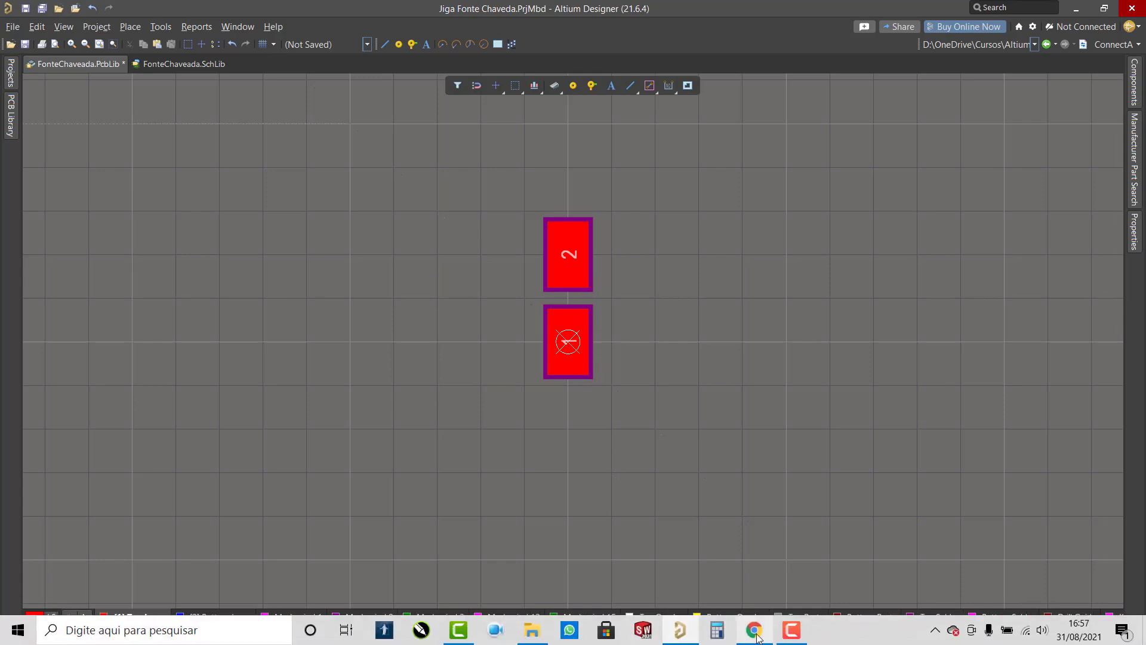
Step: Examine pad length L1 in the iw600 datasheet in Chrome against the other package dimensions, and return to Altium Designer
click(755, 632)
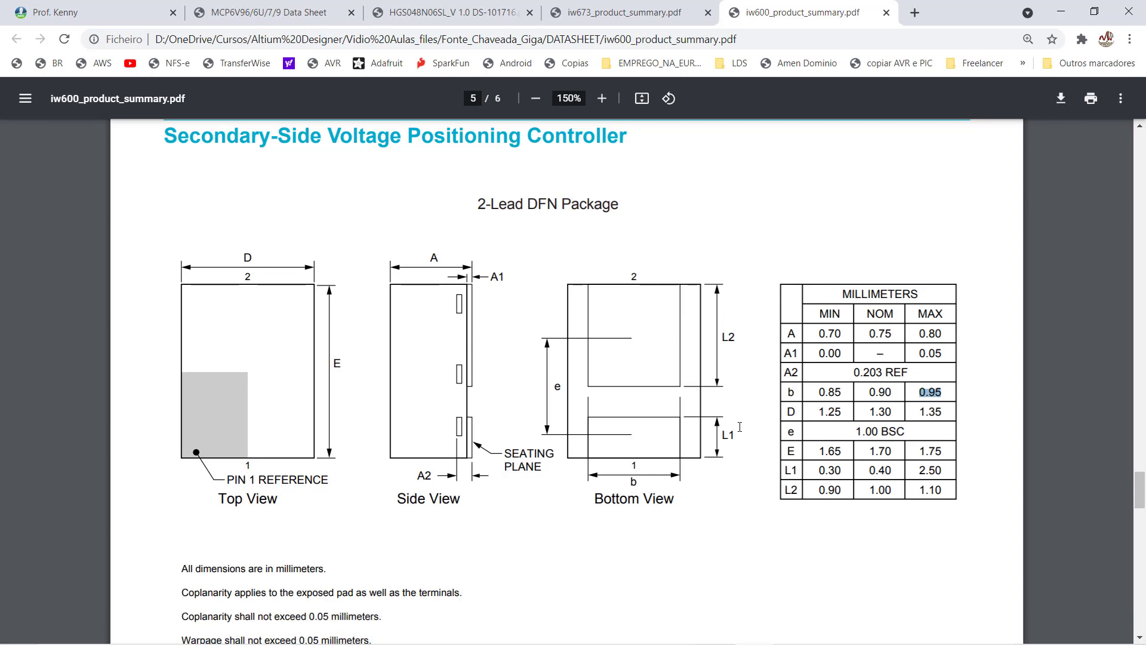
drag(722, 430, 735, 430)
drag(819, 314, 841, 314)
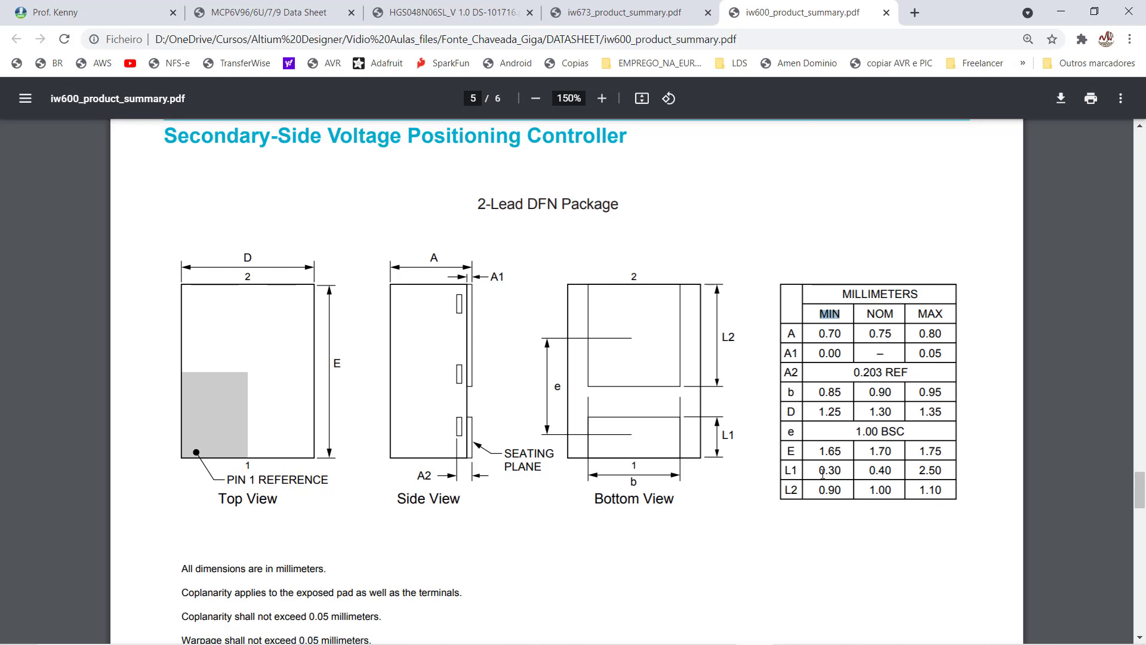
drag(918, 475, 955, 474)
drag(858, 431, 896, 431)
drag(955, 492, 916, 490)
drag(948, 453, 919, 452)
drag(817, 470, 952, 468)
drag(822, 395, 938, 392)
drag(819, 412, 948, 412)
drag(917, 469, 939, 470)
mouse_move(733, 641)
click(679, 631)
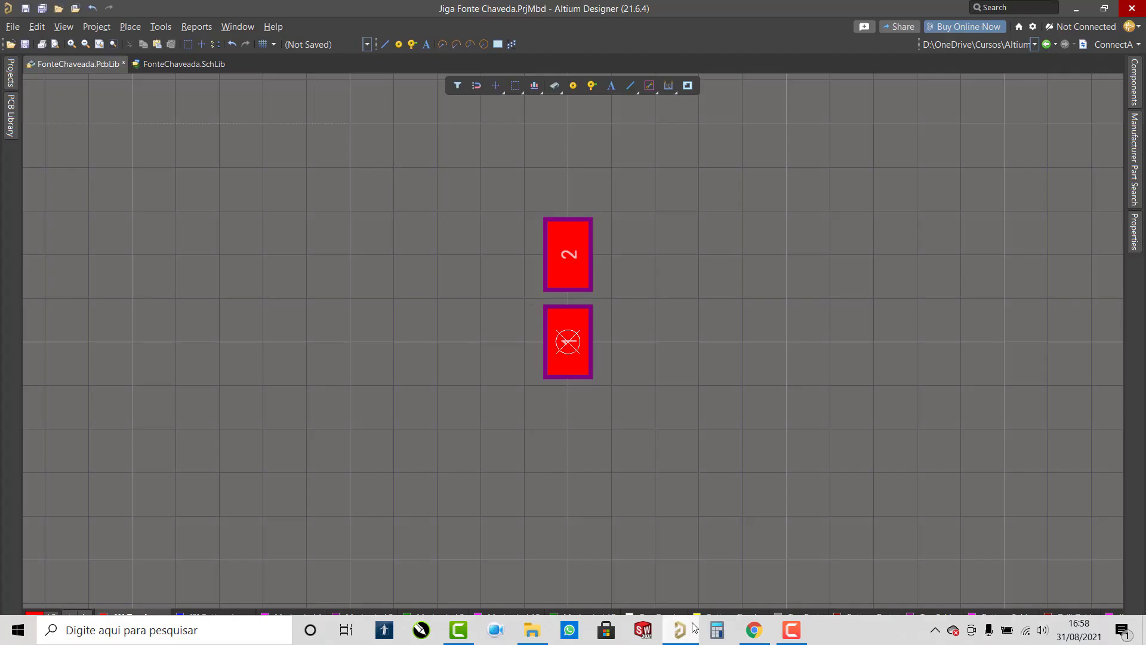
Step: Set the Y size of pad 1 to 0.5 mm and deselect it
click(574, 313)
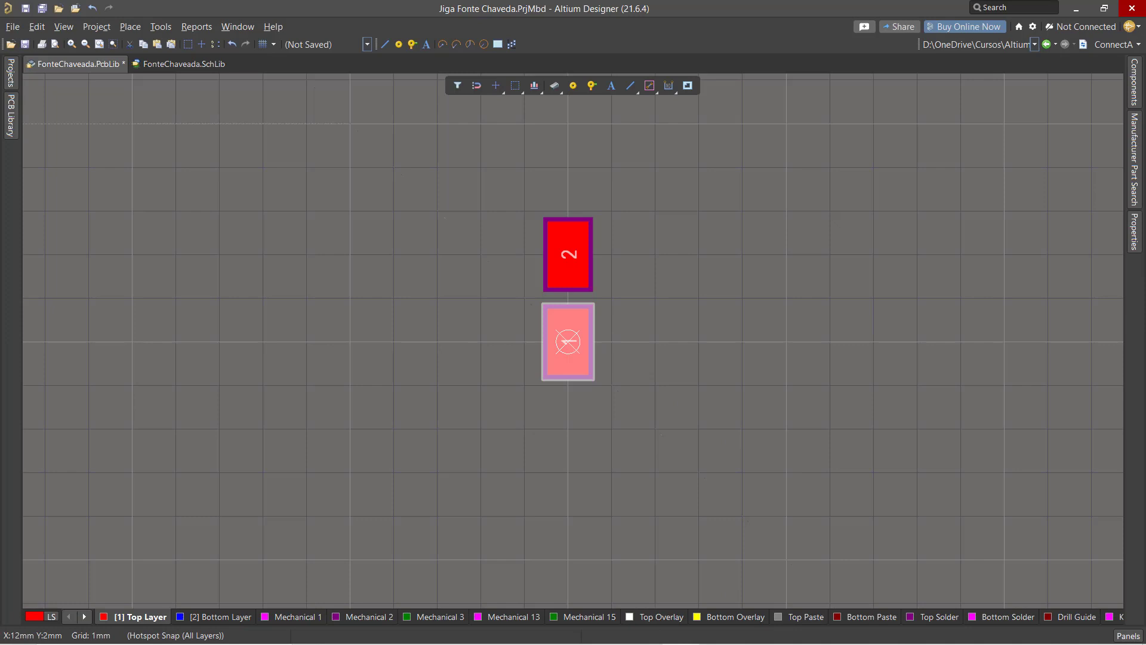
click(1137, 238)
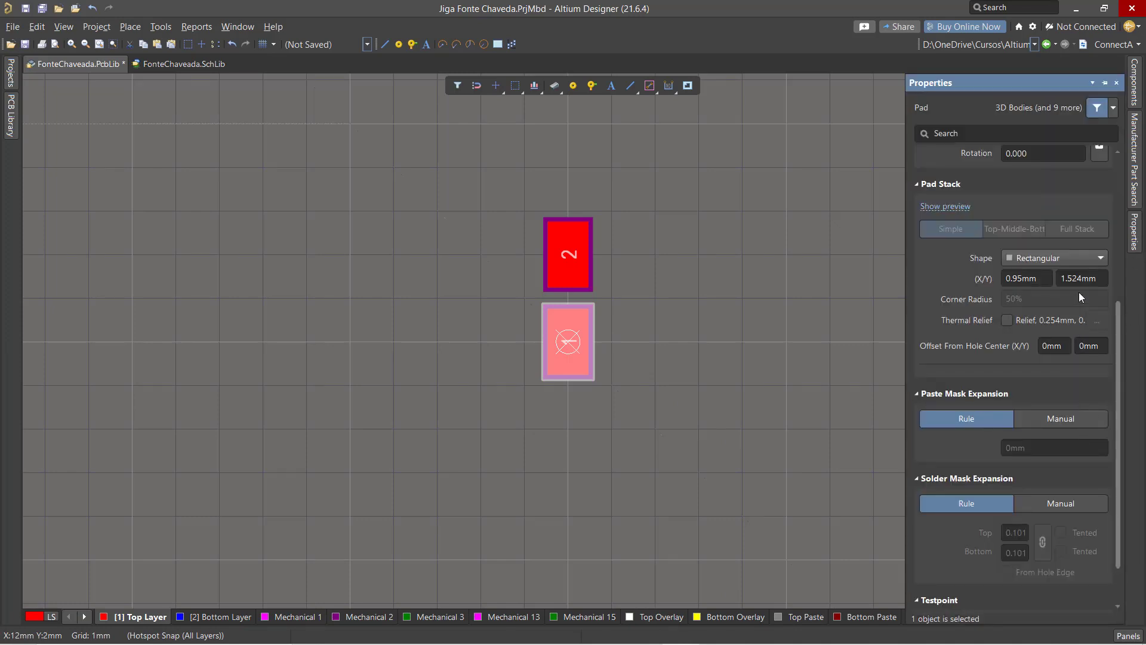
click(1096, 278)
drag(1095, 278, 1061, 288)
key(BackSpace)
text(.50)
key(Return)
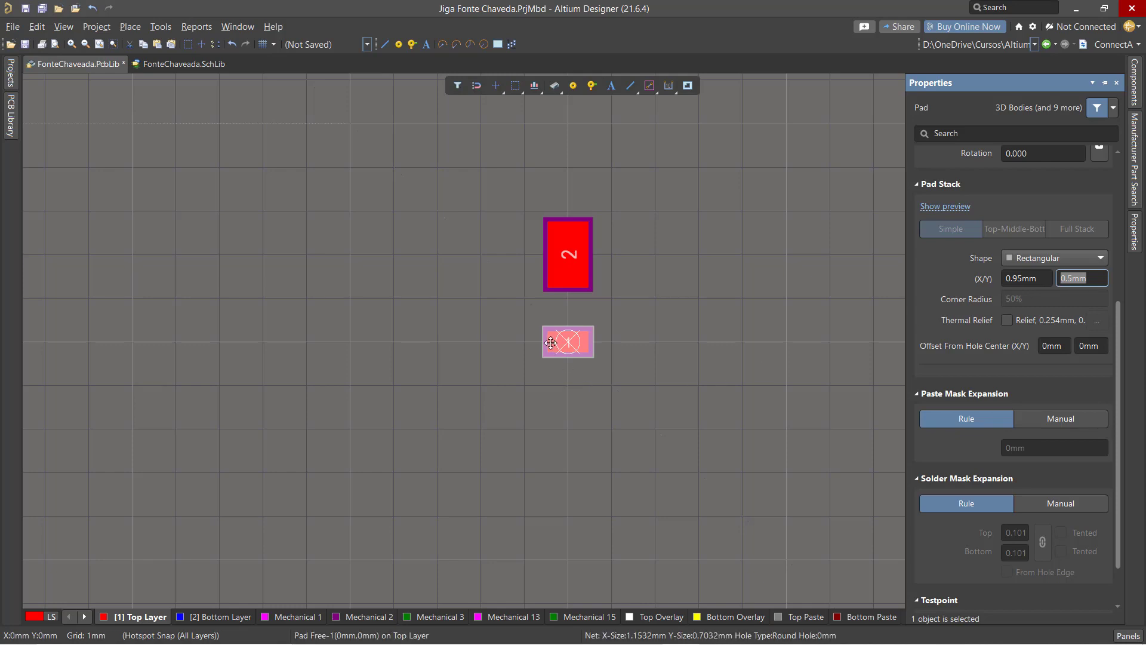
click(608, 326)
Step: Look up the maximum pad length L2 in the iw600 datasheet in Chrome, and return to Altium Designer
ctrl+scroll(571, 368, up, 3)
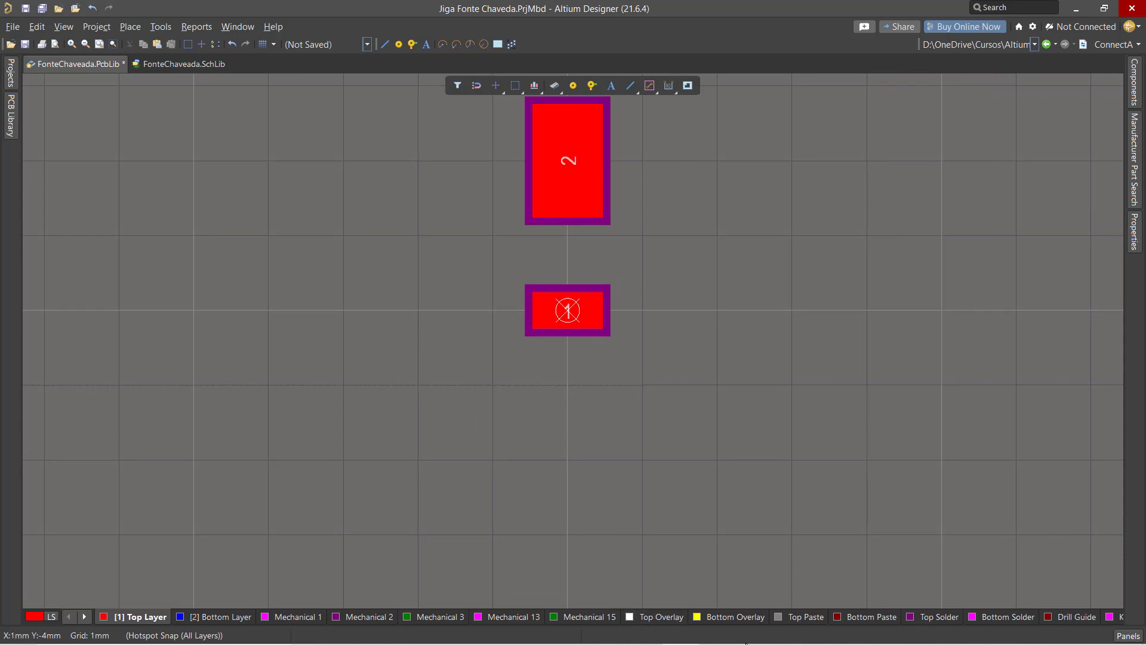
click(754, 630)
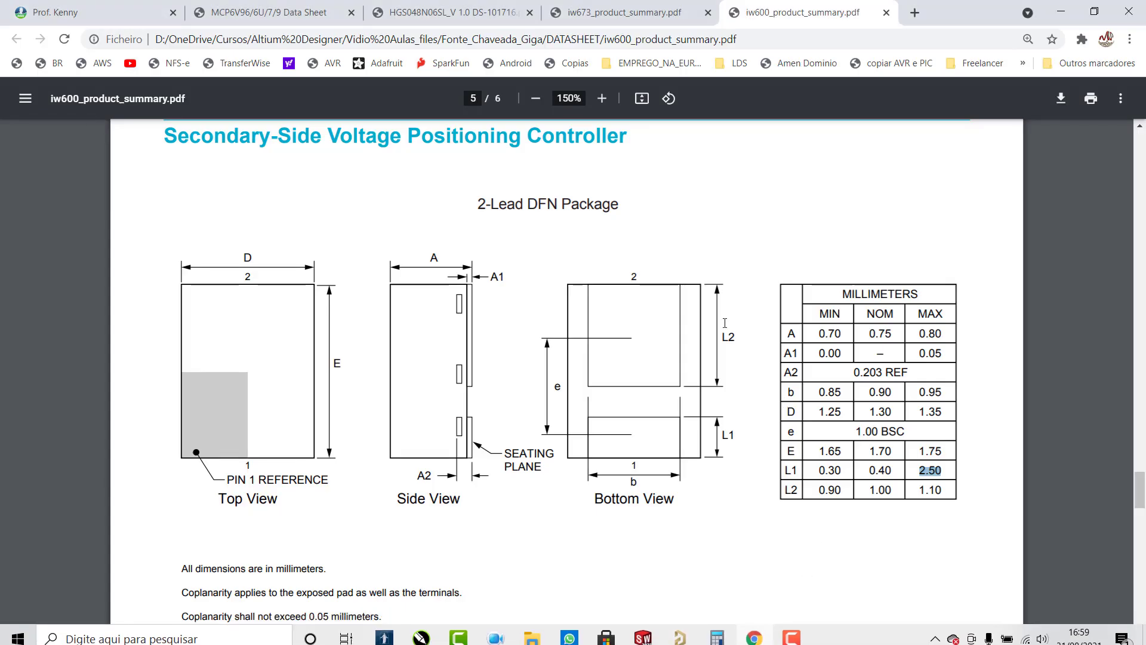
drag(921, 493, 953, 494)
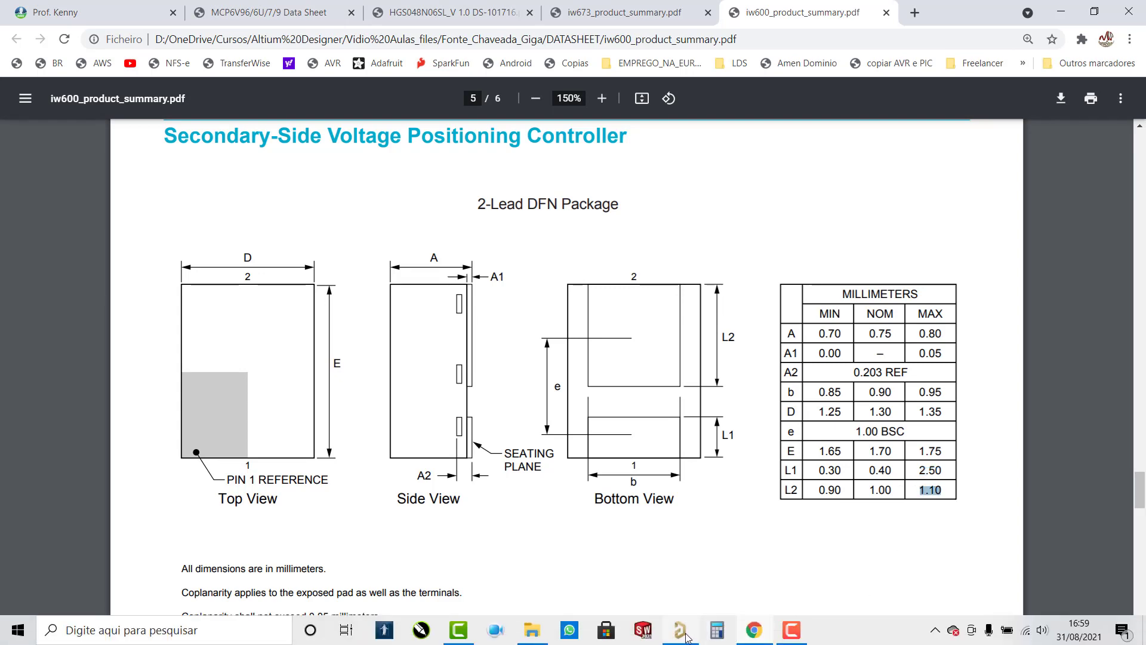
click(680, 638)
Step: Set the Y size of pad 2 to 1.1 mm and deselect it
click(586, 156)
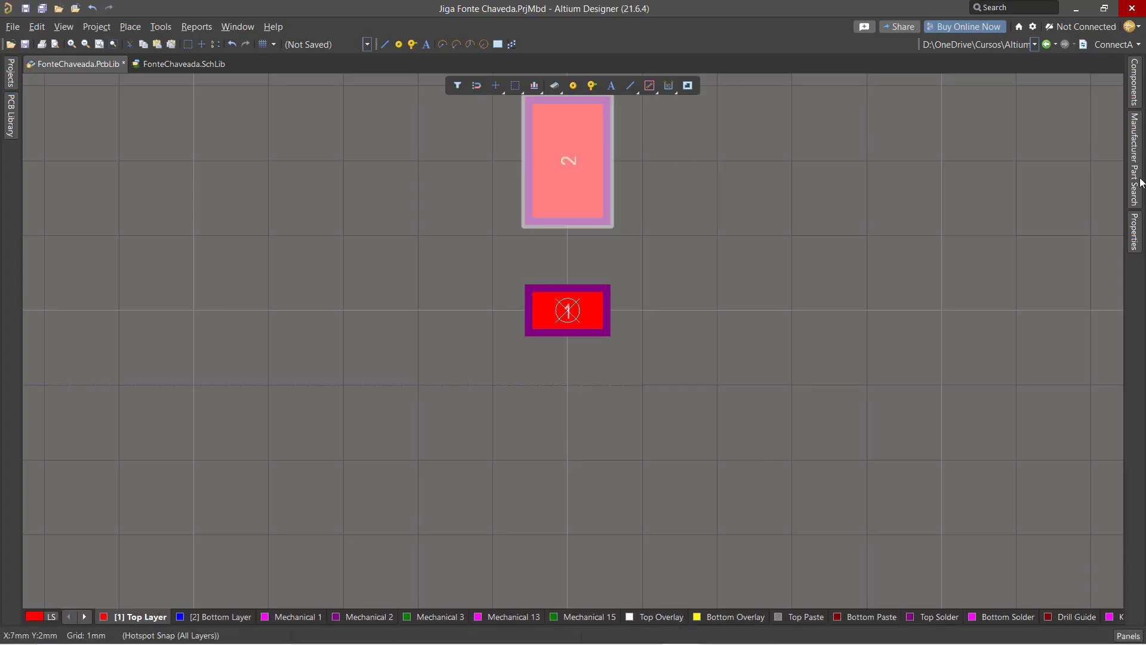
mouse_move(1134, 232)
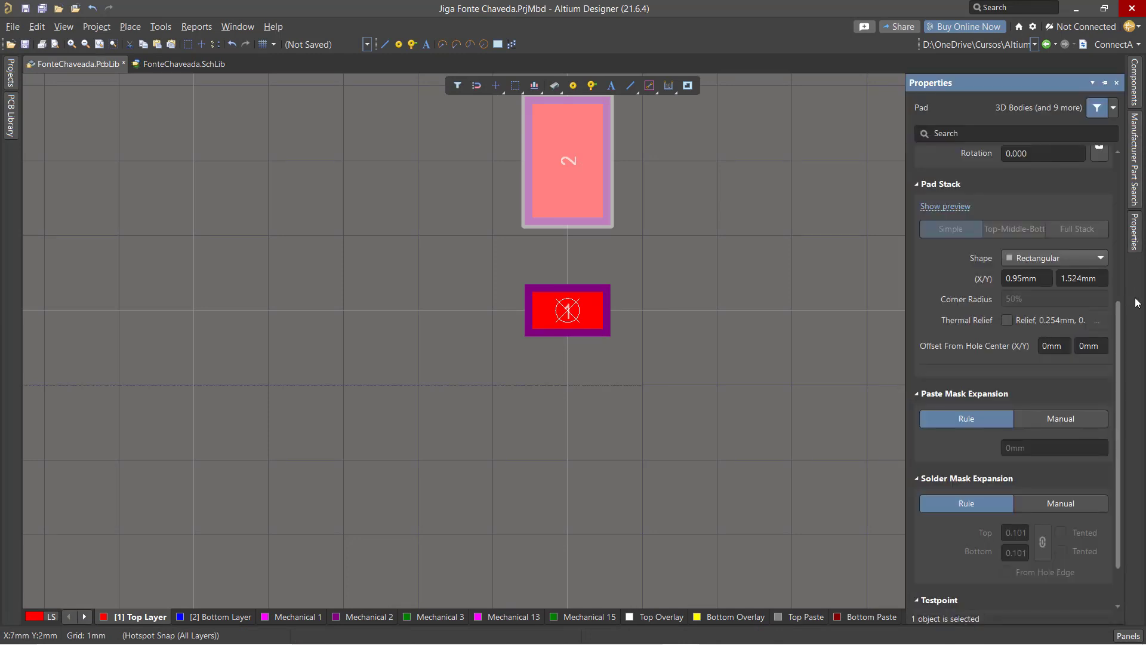
click(1087, 278)
drag(1097, 279, 1049, 291)
text(1)
key(Return)
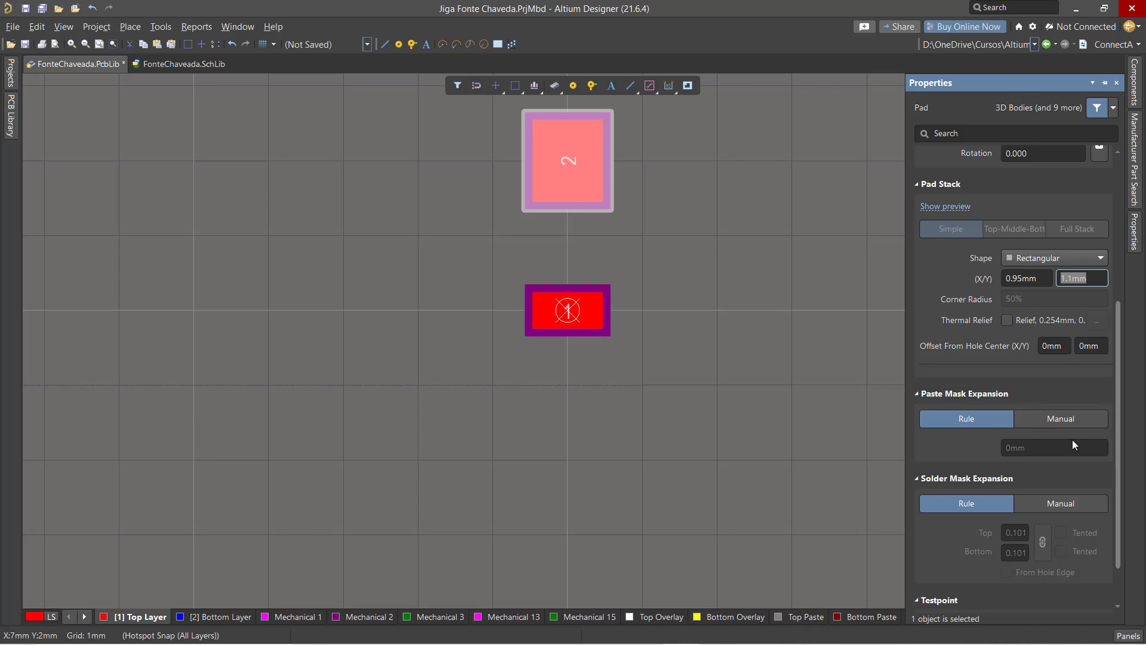
middle_drag(717, 236, 715, 235)
click(715, 235)
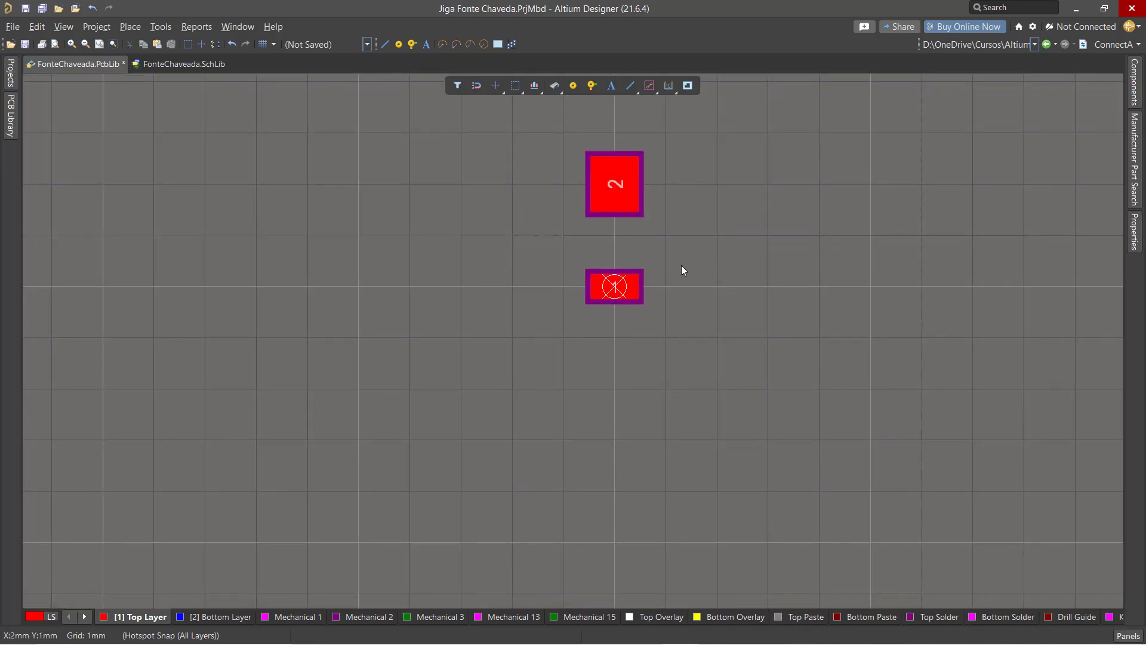
Step: Move pad 2 straight down to X 0 mm, Y 1 mm, directly above pad 1, and deselect it
click(614, 181)
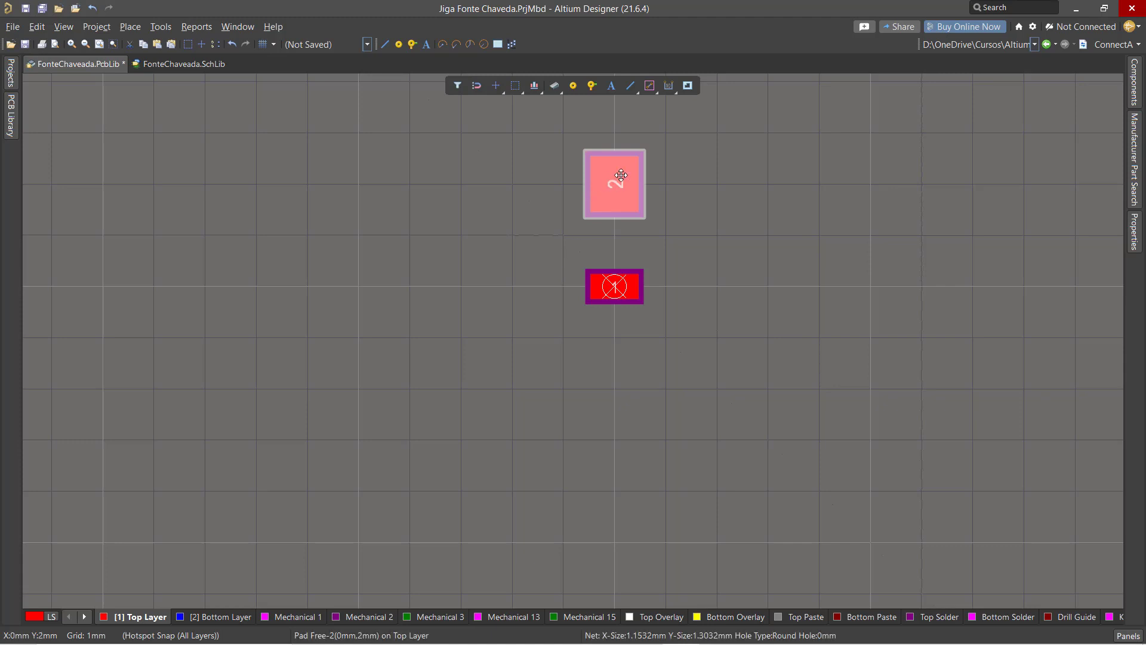
drag(614, 179, 614, 229)
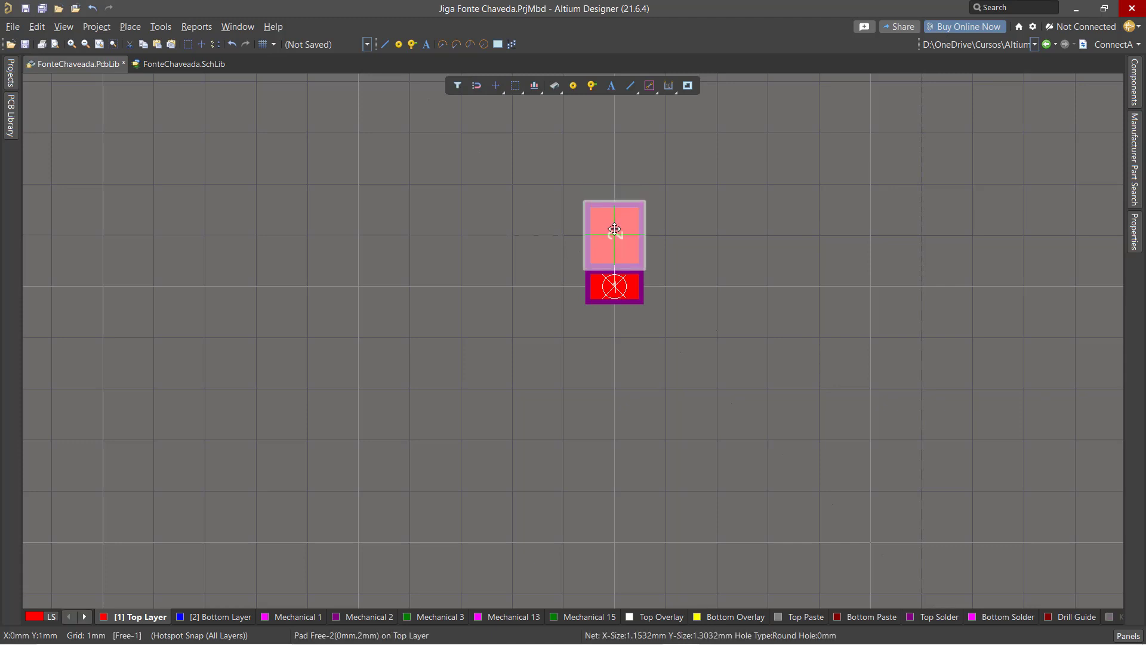
ctrl+scroll(614, 285, up, 3)
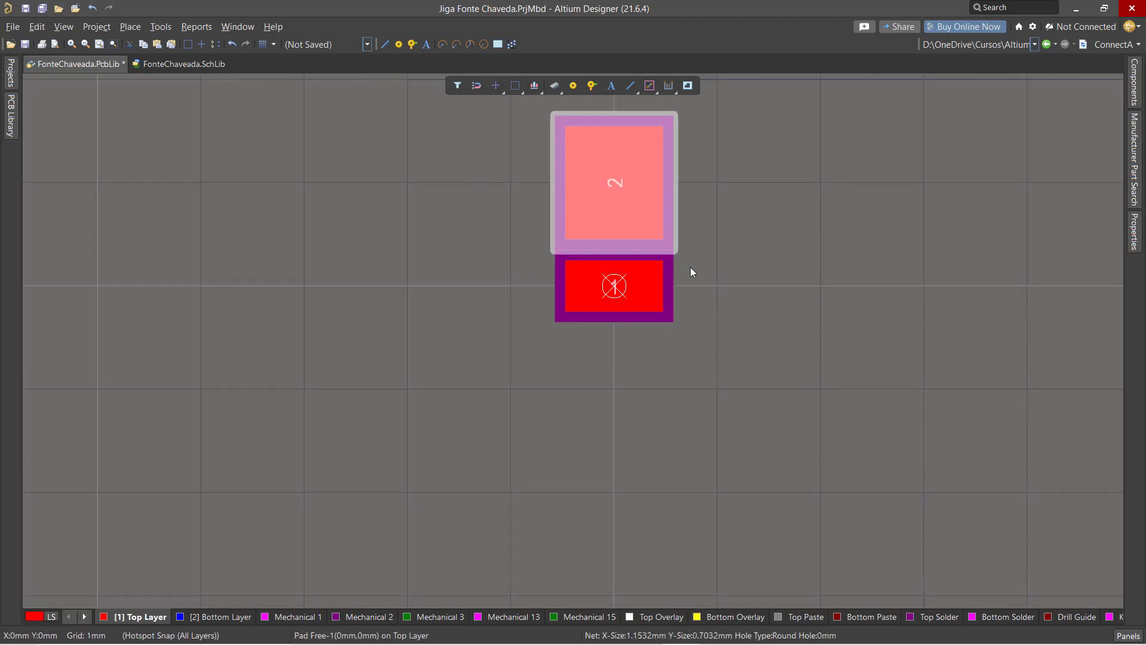
click(715, 248)
ctrl+scroll(614, 285, up, 3)
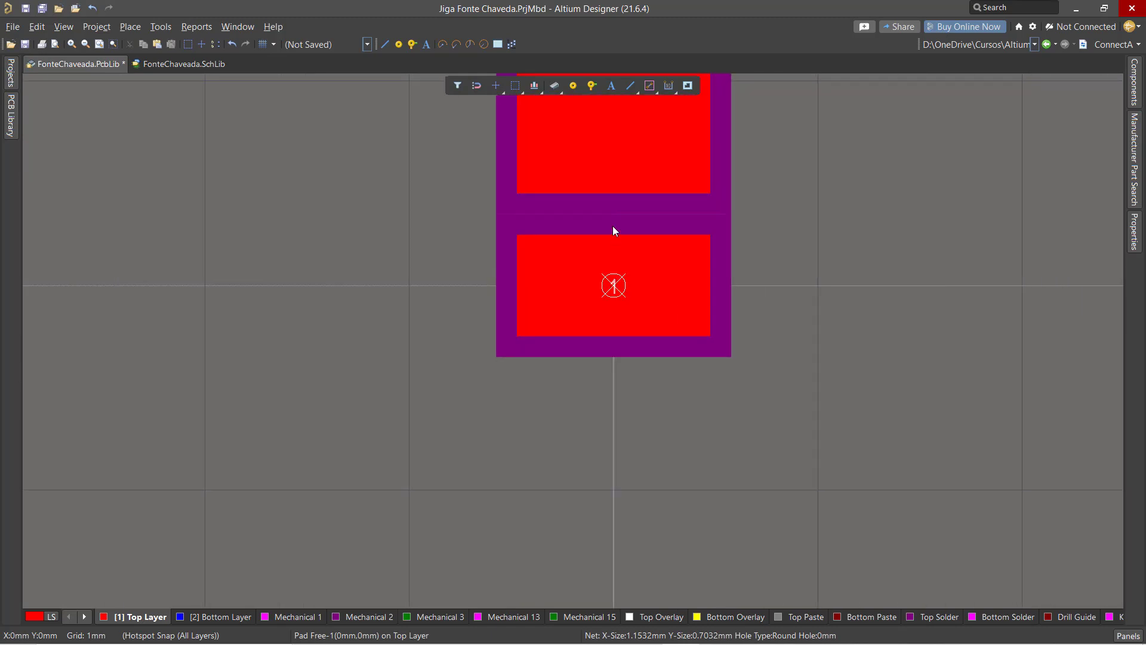
ctrl+scroll(624, 131, down, 2)
right_drag(686, 131, 675, 279)
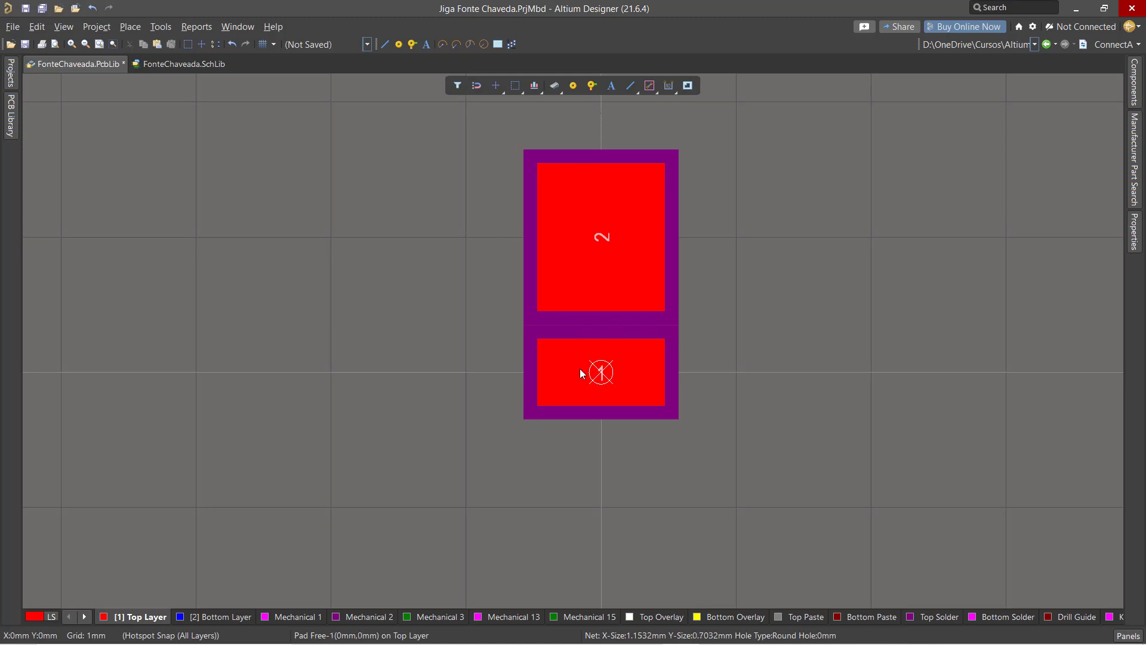
Step: Measure the clearance between pads 2 and 1 as primitives, and clear the measurement mark from the workspace
click(198, 26)
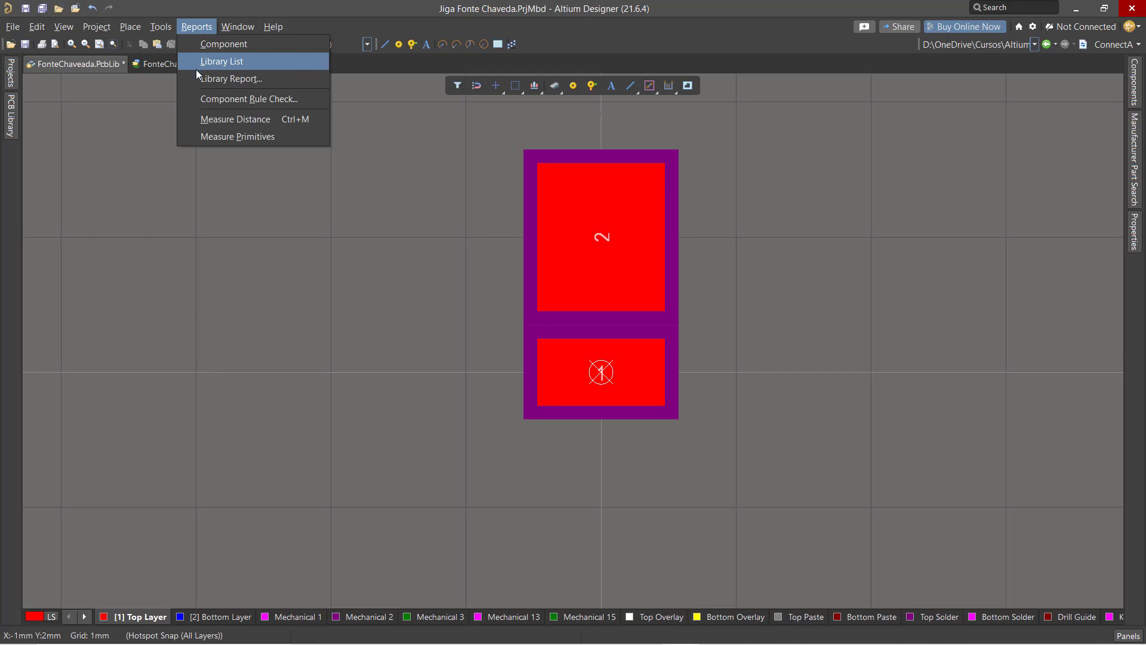
click(252, 139)
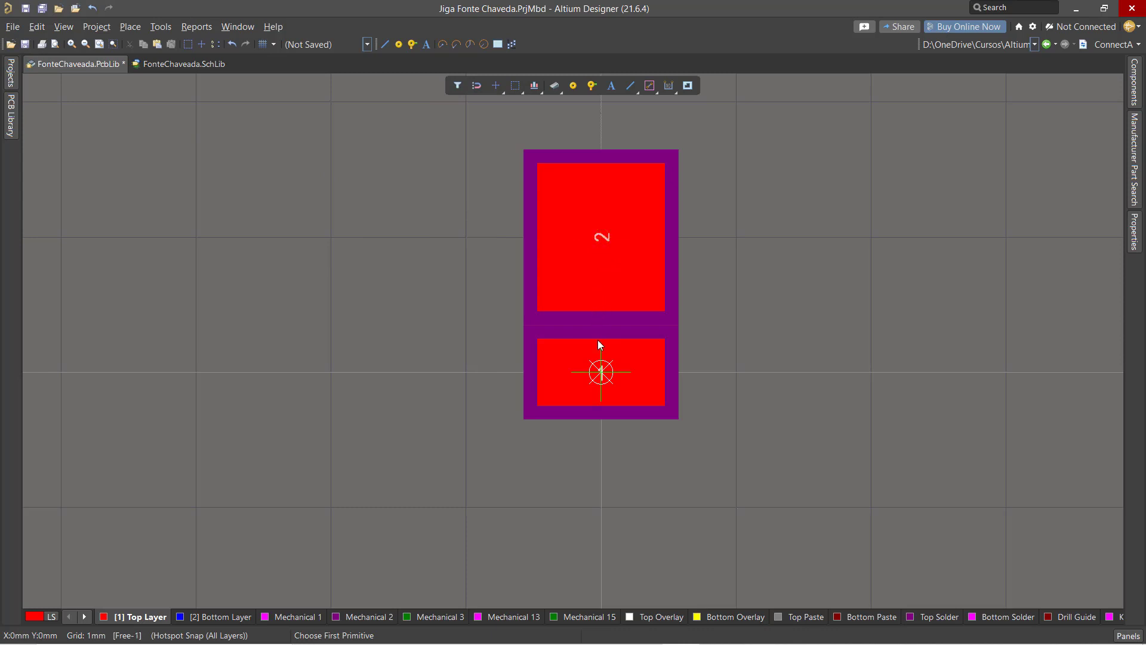
click(597, 249)
click(601, 371)
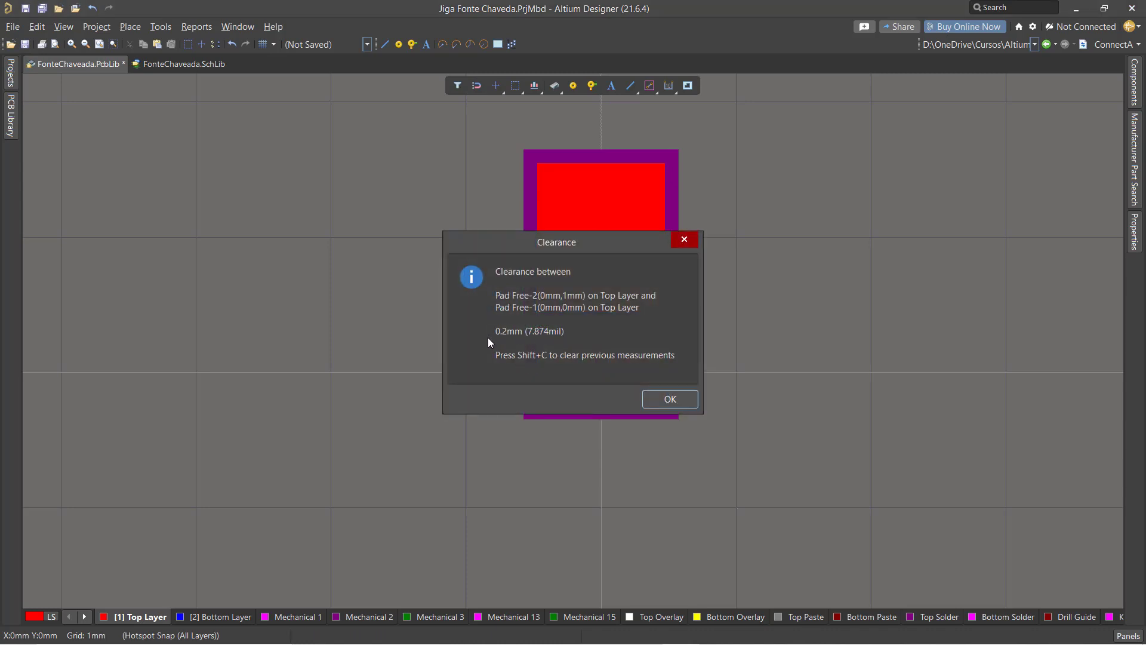
click(671, 390)
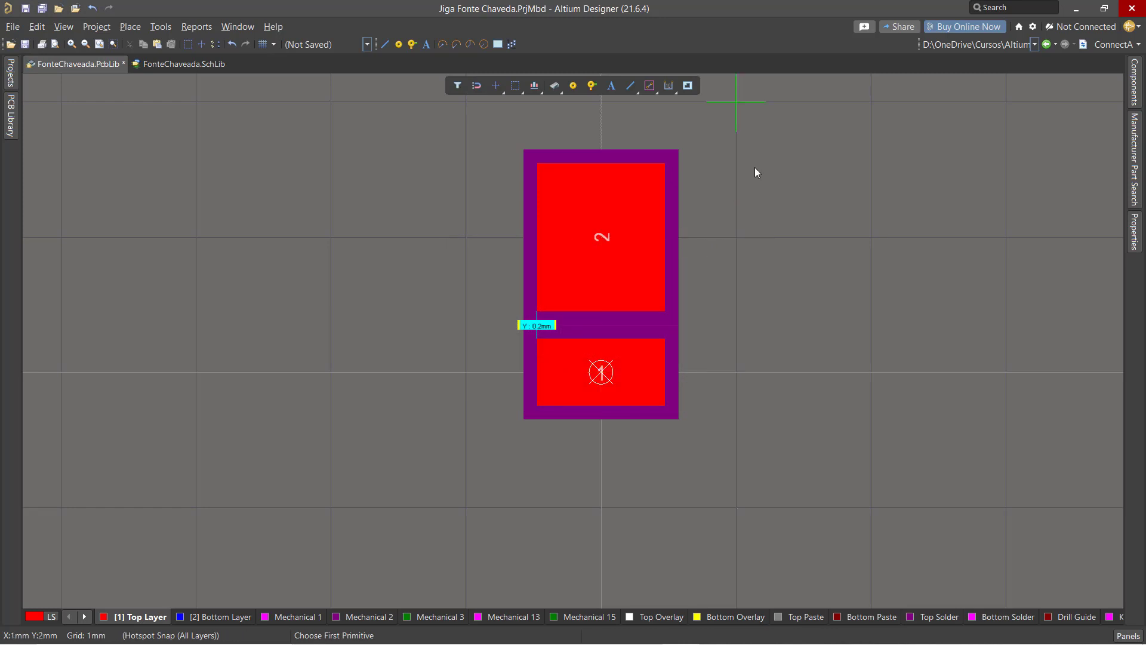
ctrl+scroll(736, 238, down, 3)
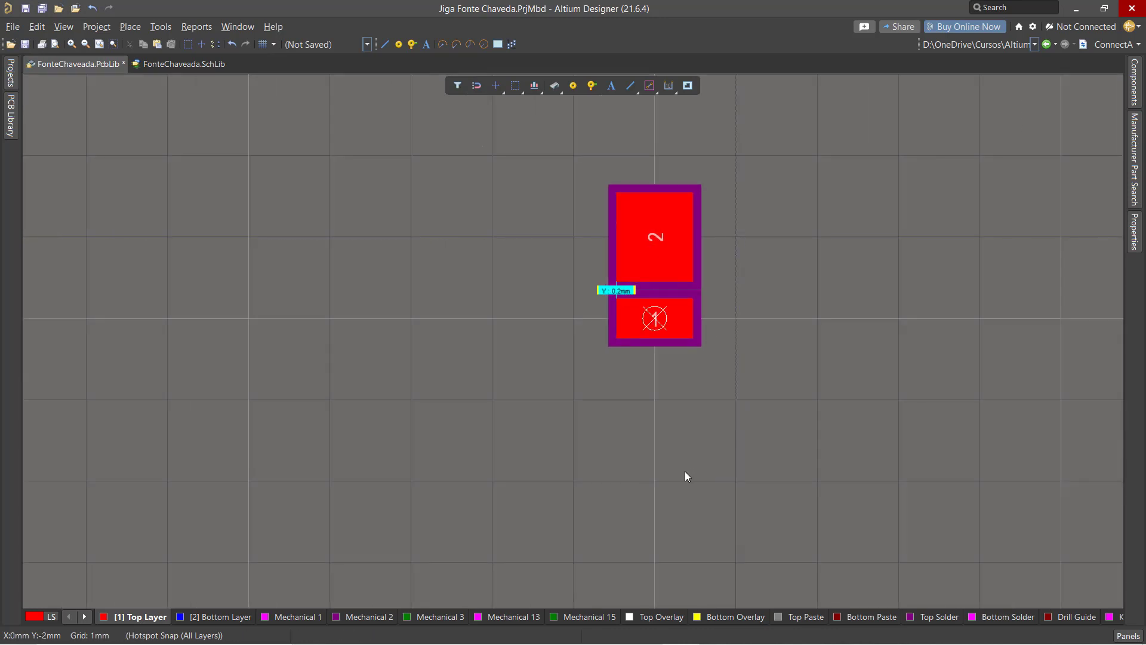
key(shift+c)
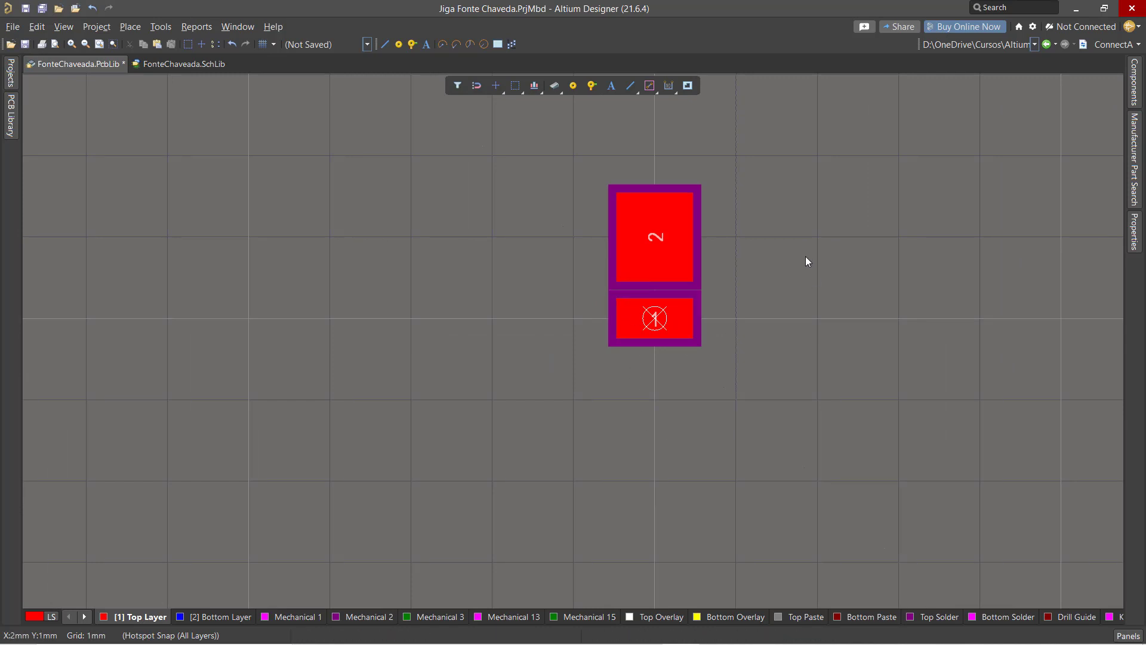
Step: Delete the footprints PCBComponent_1 and PCBComponent_1 - duplicate from the PCB library, confirming each removal
ctrl+scroll(818, 237, down, 2)
right_drag(818, 237, 737, 263)
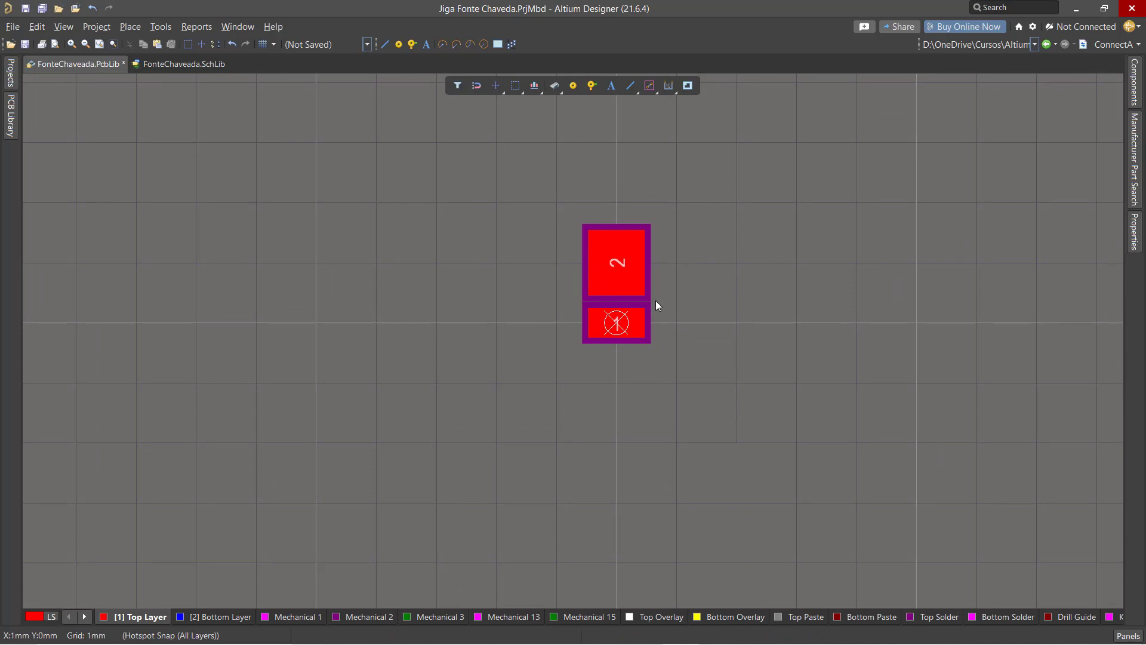
ctrl+scroll(730, 264, down, 1)
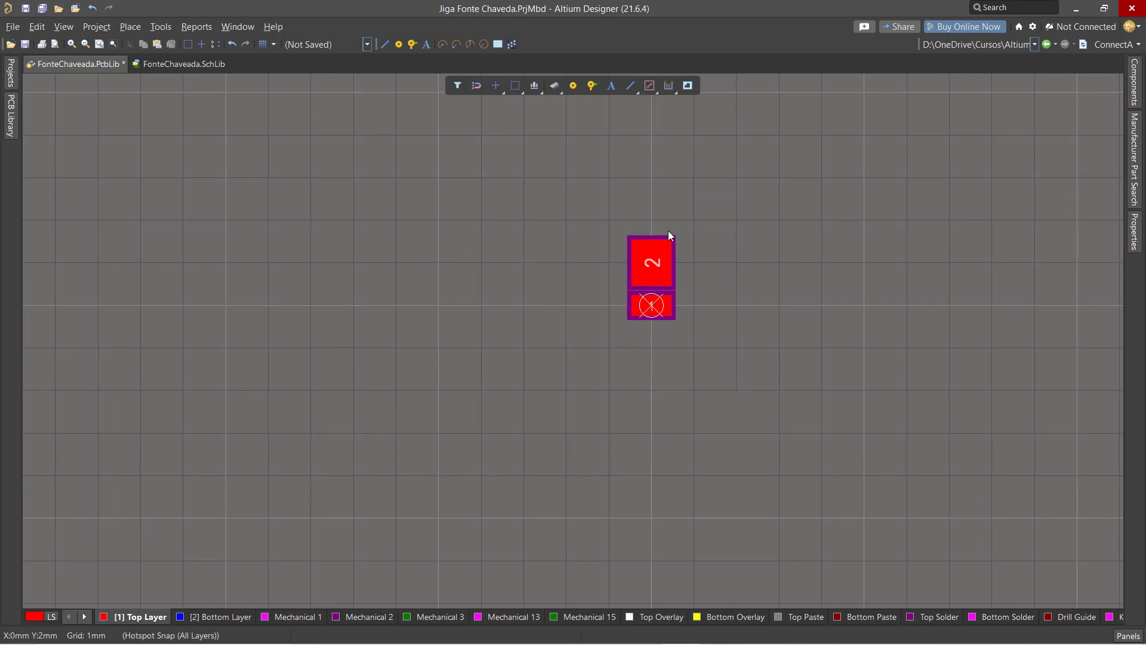
ctrl+scroll(734, 261, down, 2)
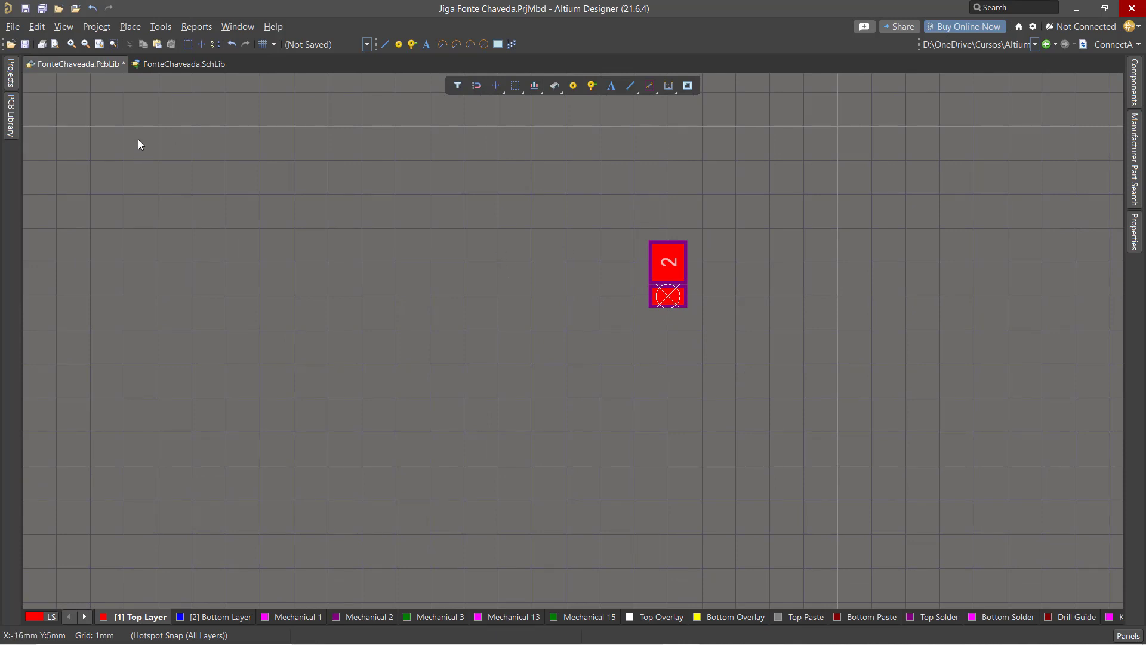
click(11, 118)
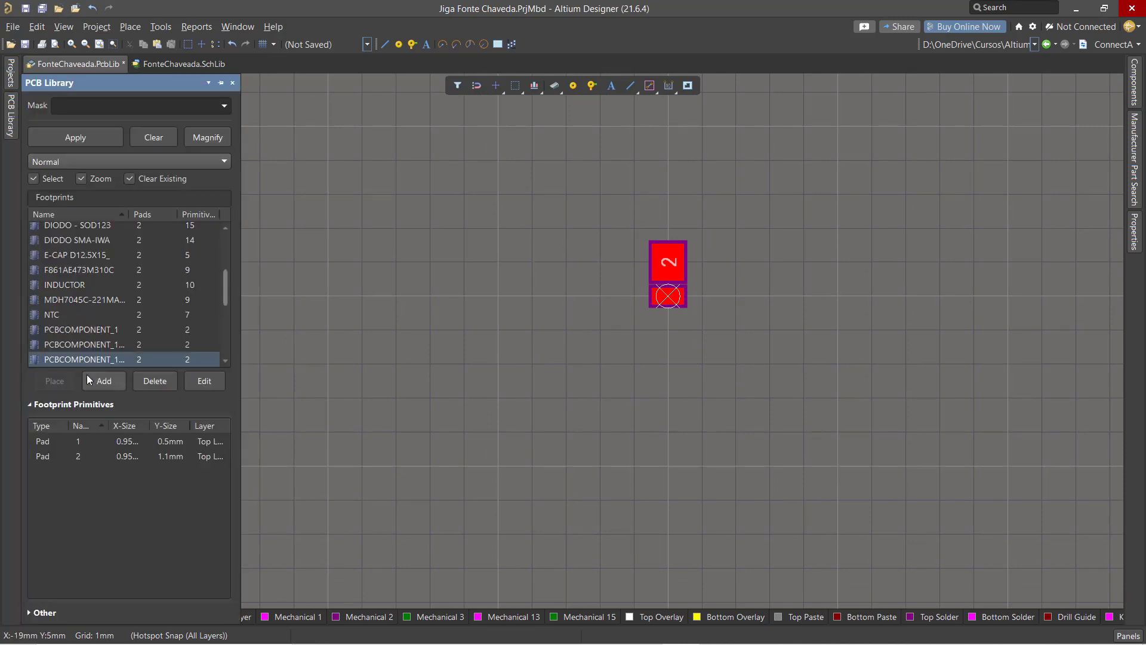
scroll(70, 363, down, 1)
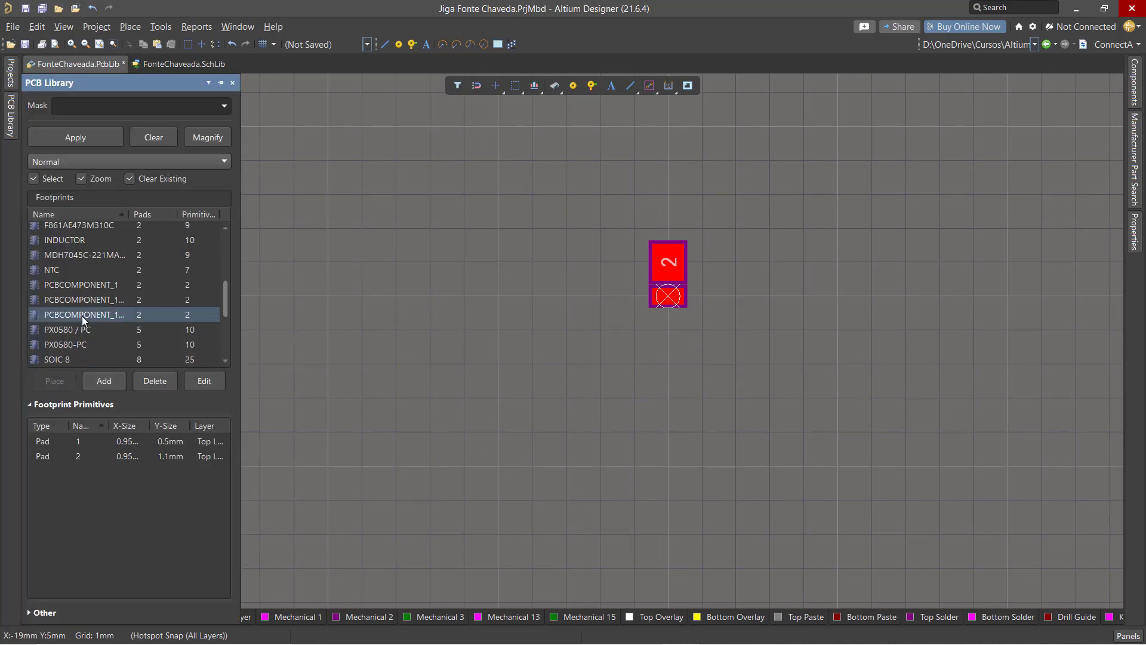
click(76, 283)
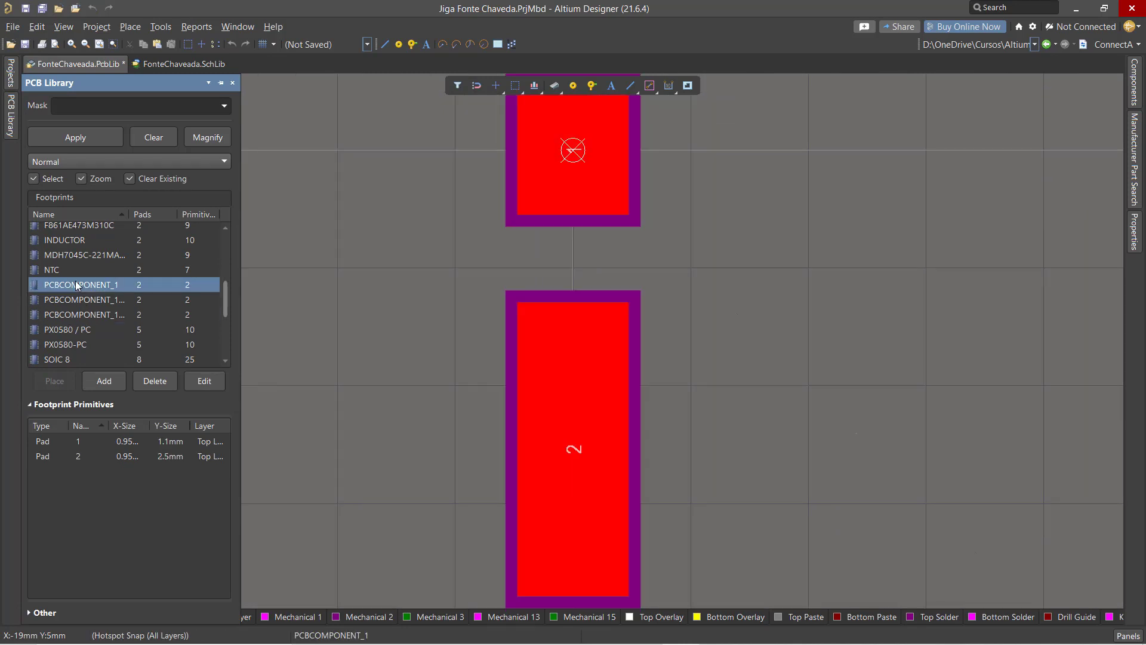
key(Delete)
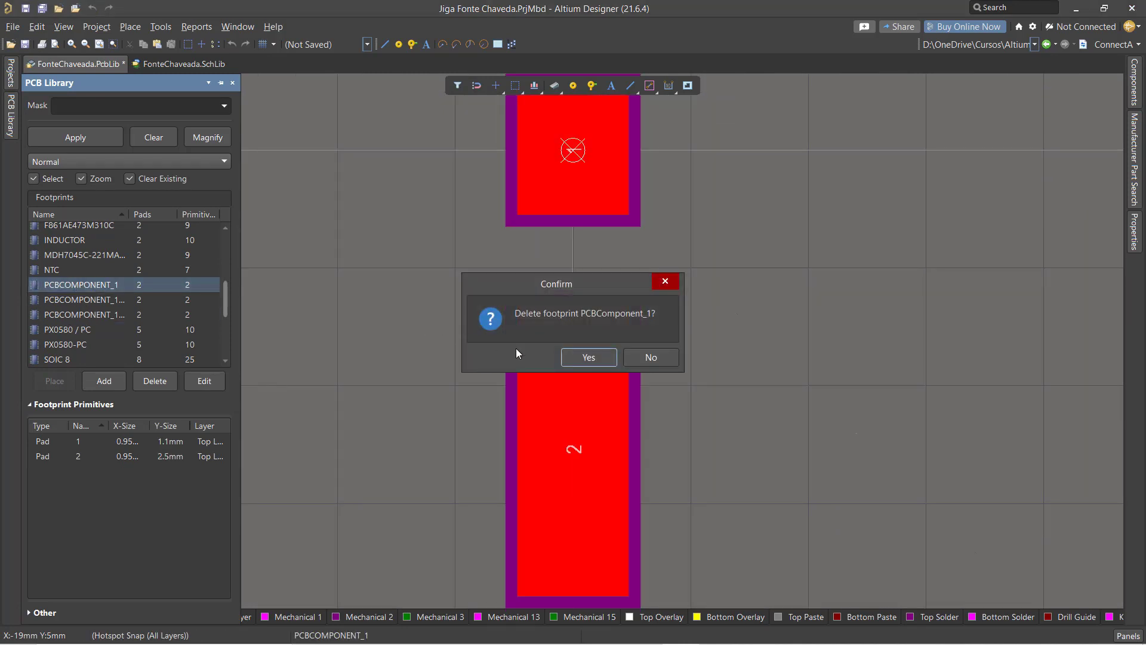
click(588, 357)
click(82, 286)
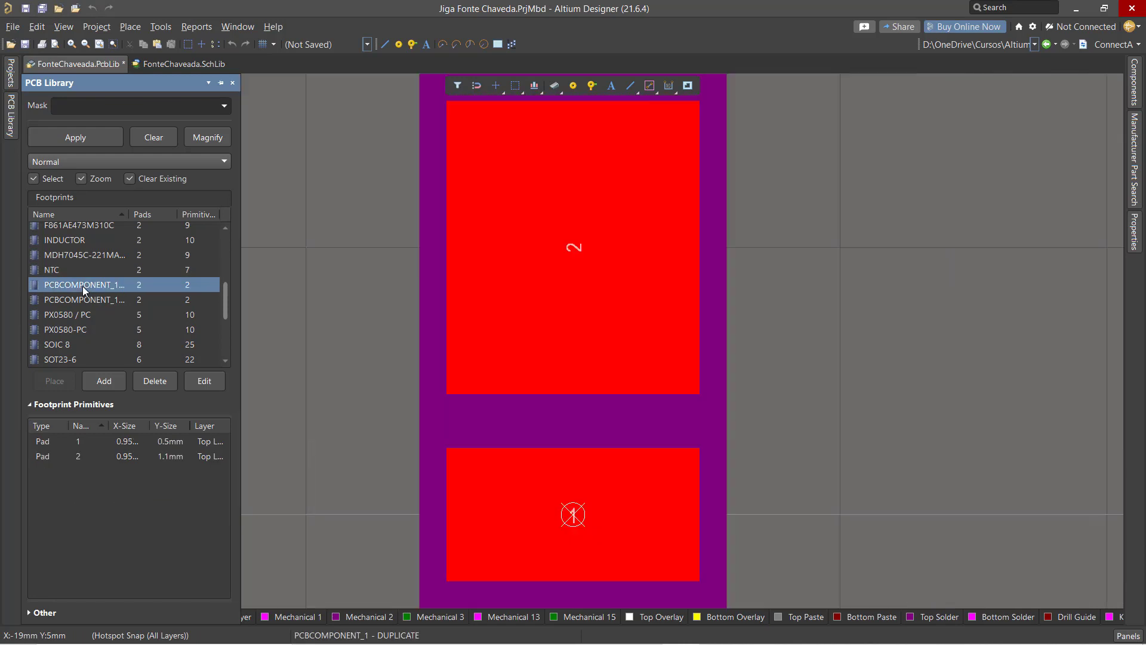
key(Delete)
click(604, 357)
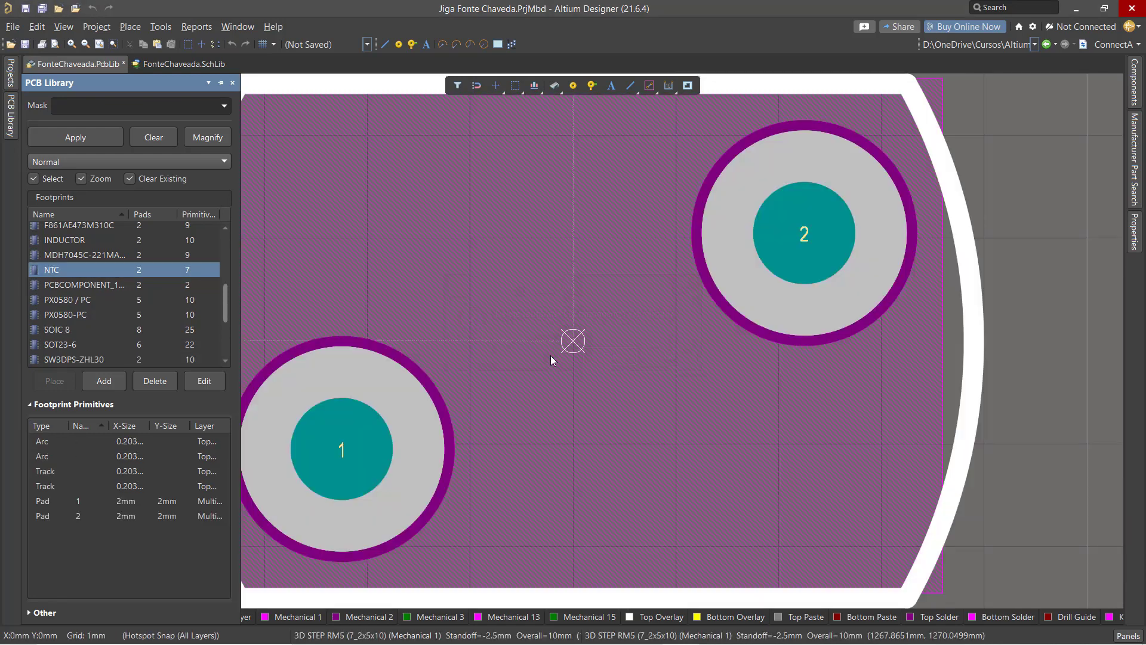
Step: Rename the footprint PCBComponent_1 - duplicate1 as teste
click(71, 284)
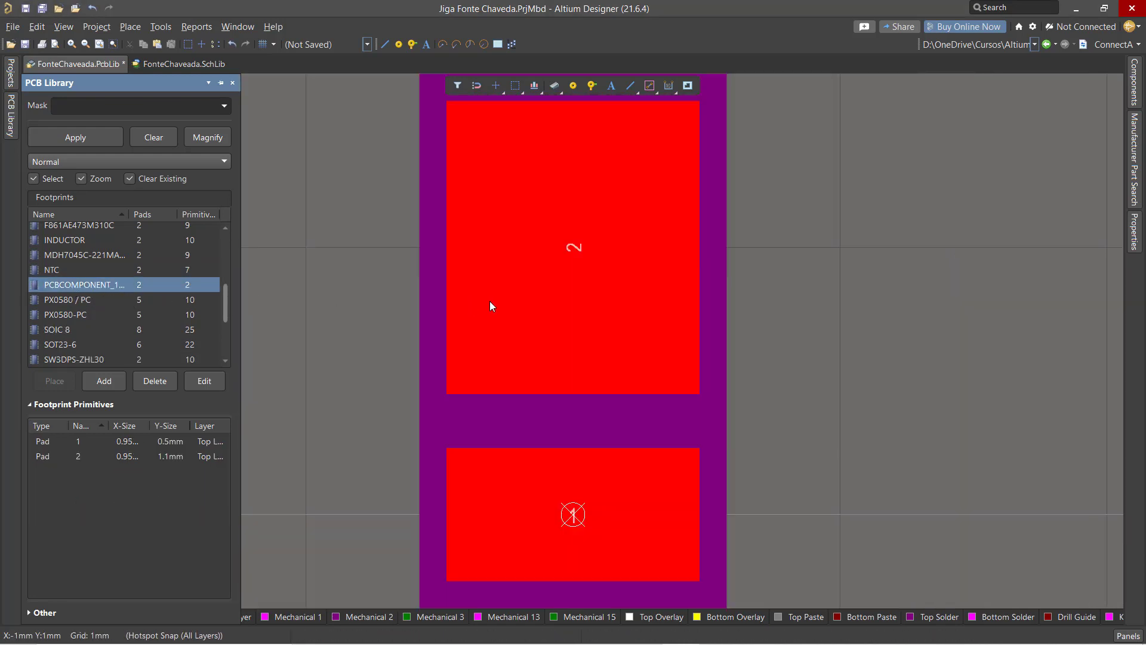
ctrl+scroll(573, 247, down, 2)
ctrl+scroll(573, 248, down, 1)
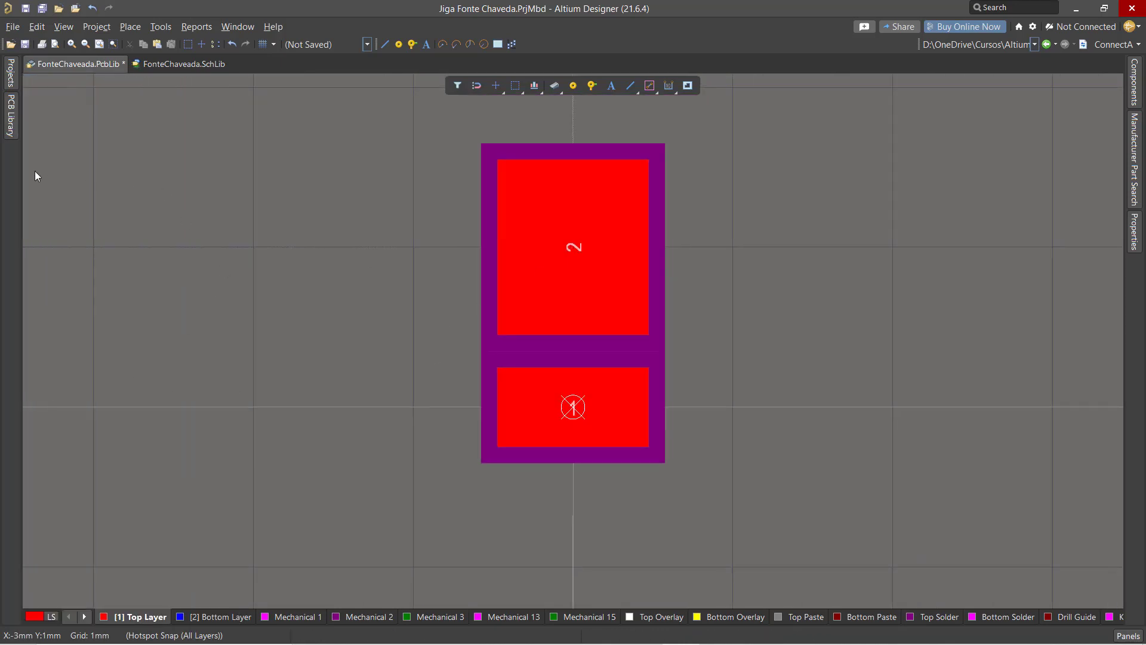
mouse_move(11, 129)
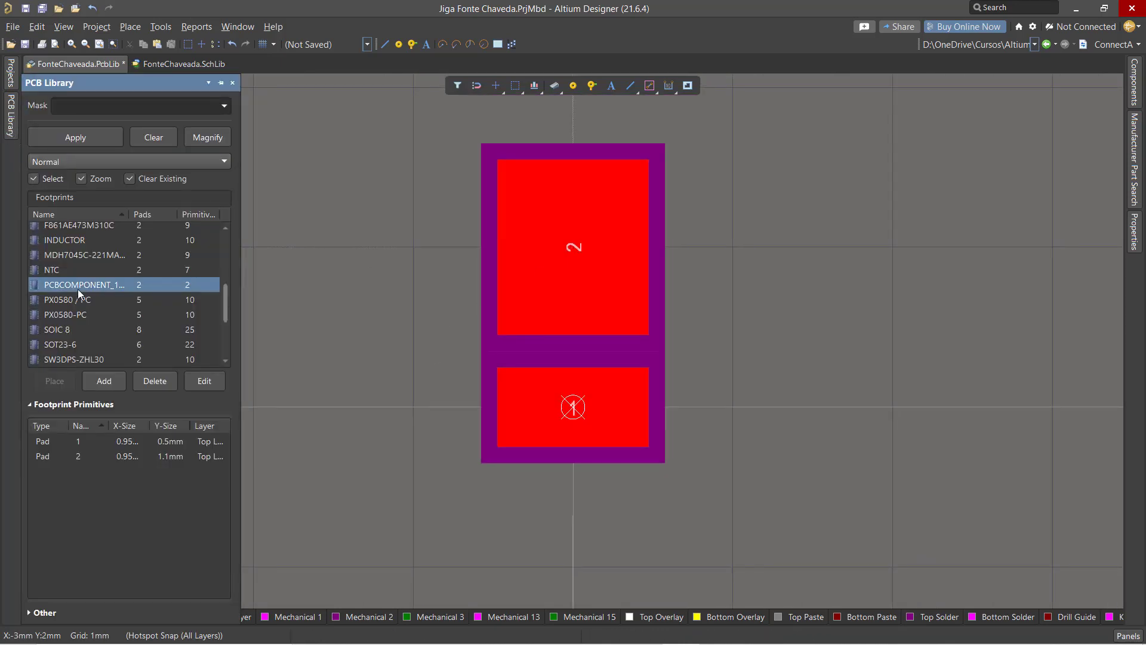
double_click(78, 286)
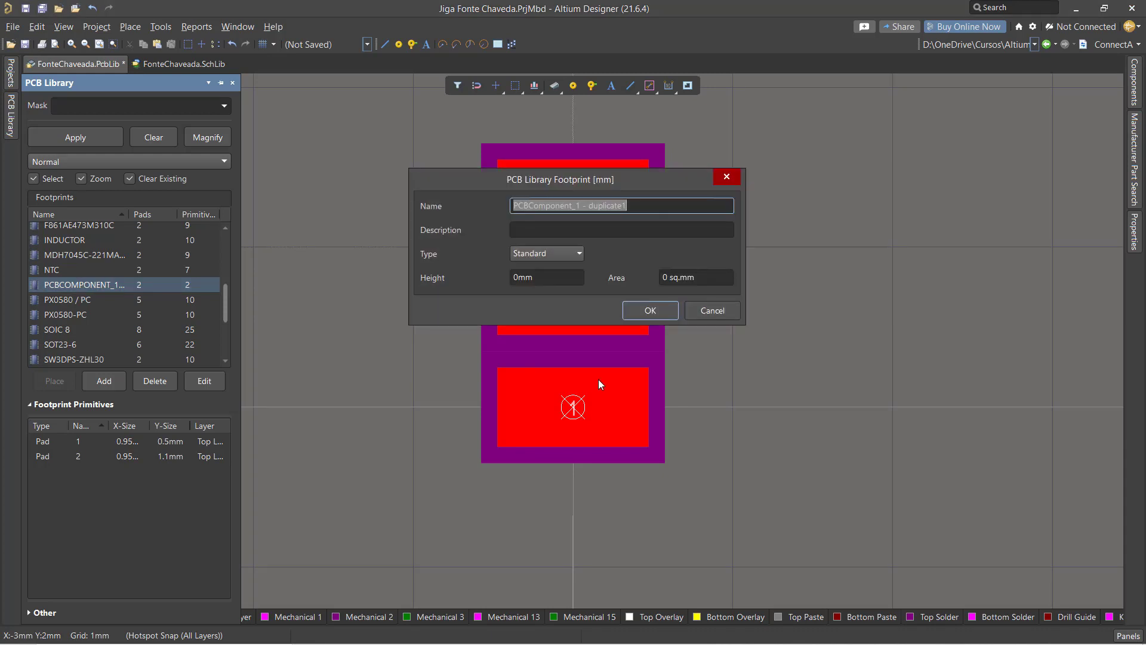
text(teste)
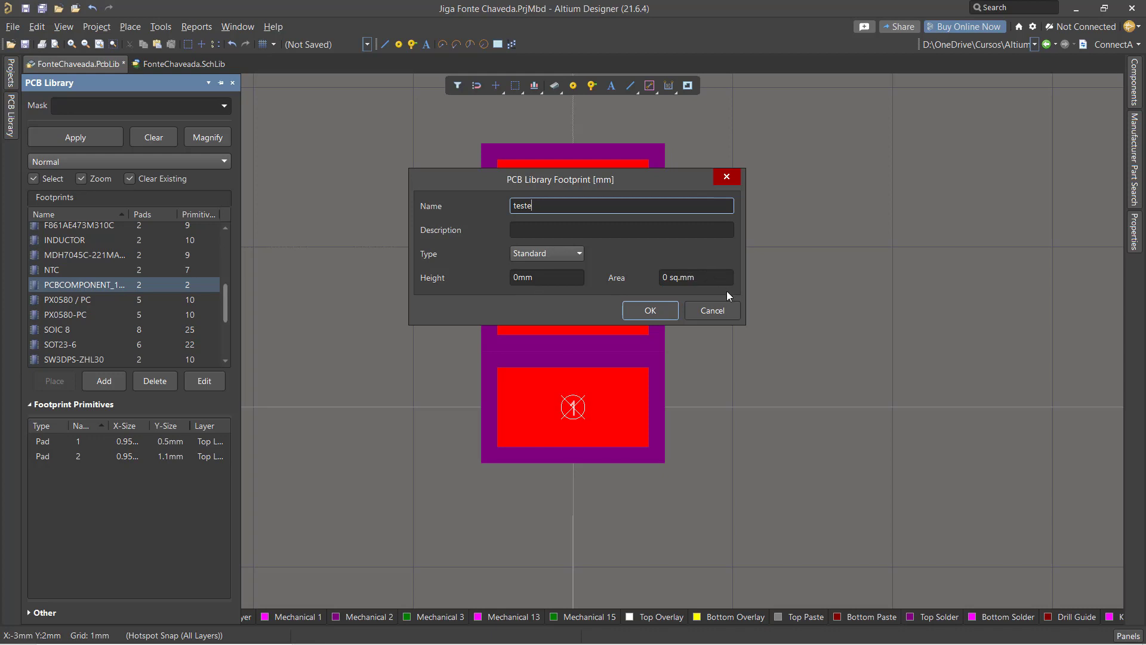
click(648, 311)
ctrl+scroll(835, 251, down, 3)
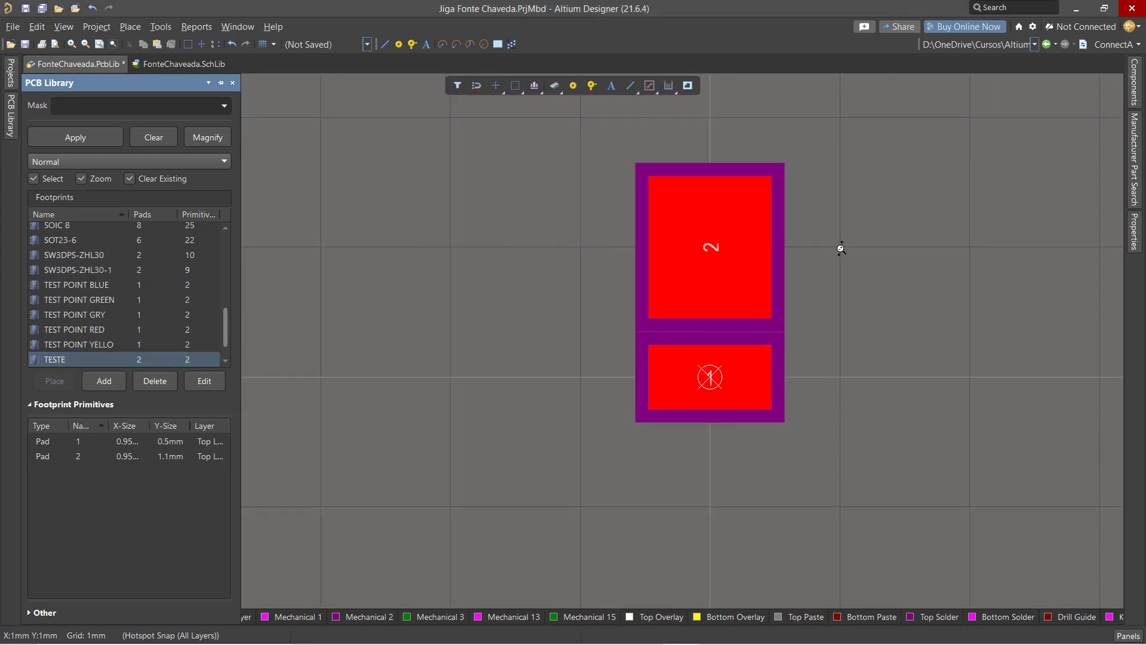
right_drag(809, 256, 704, 253)
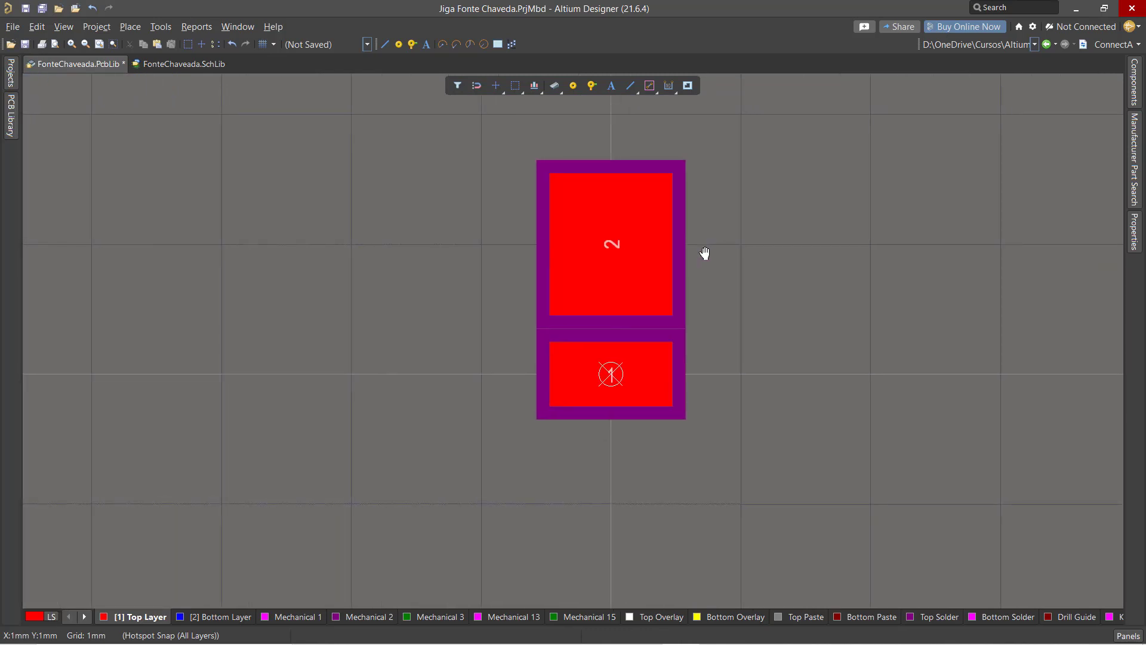
middle_drag(741, 245, 741, 258)
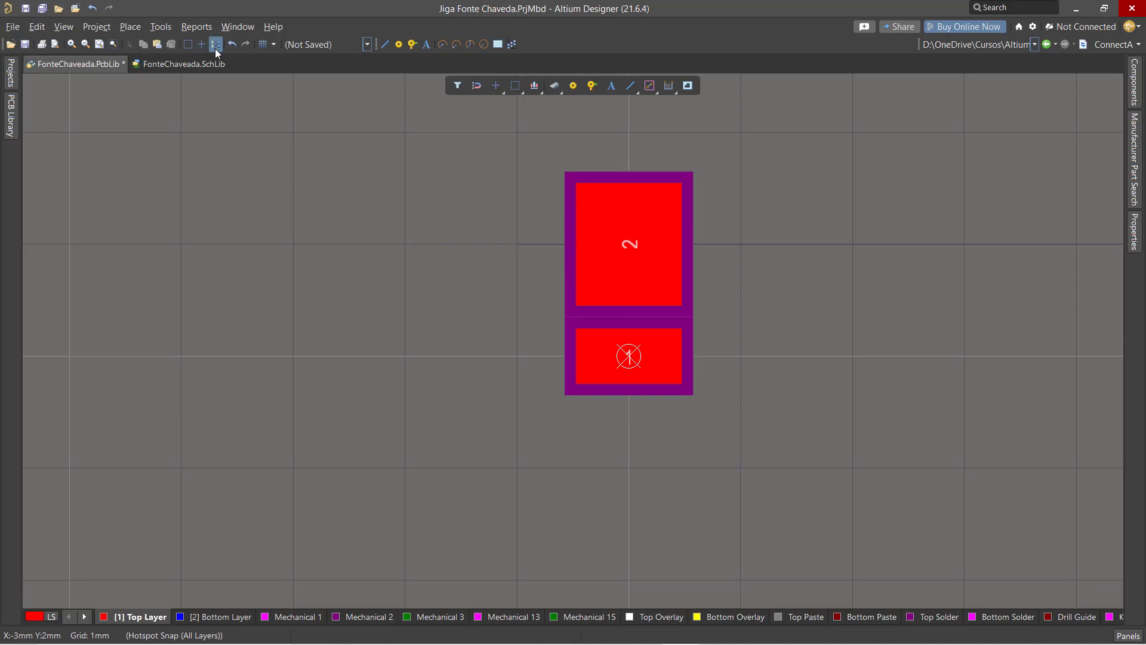
Step: Start a footprint in the Footprint Wizard using the Diodes pattern, Metric (mm) units and Surface Mount board technology
click(161, 27)
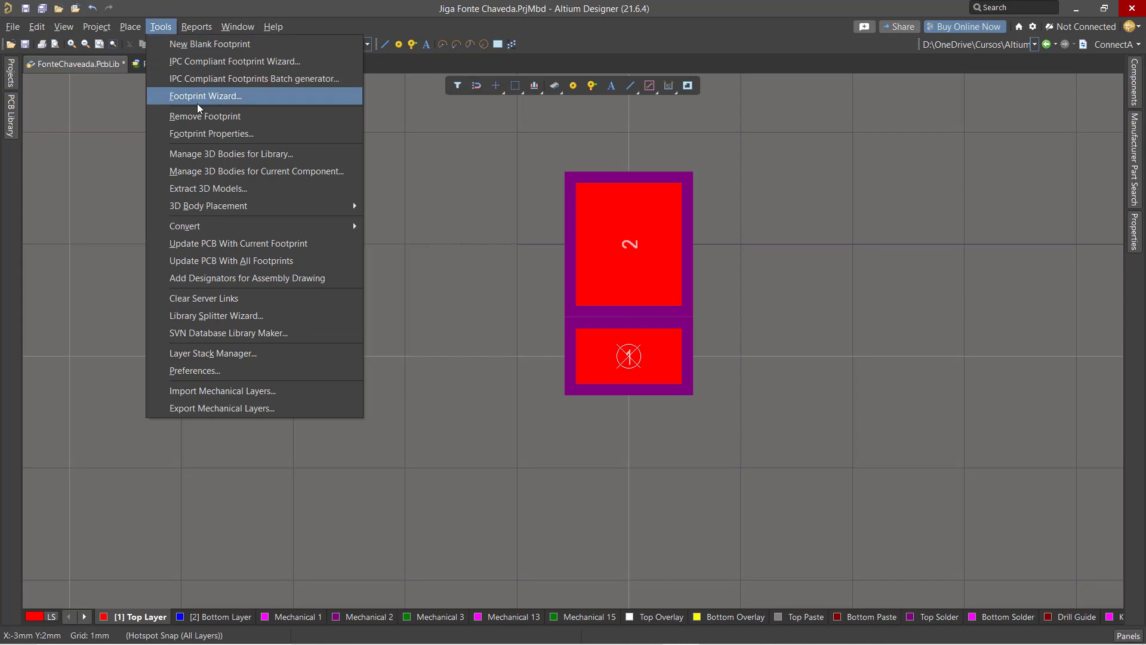
click(220, 98)
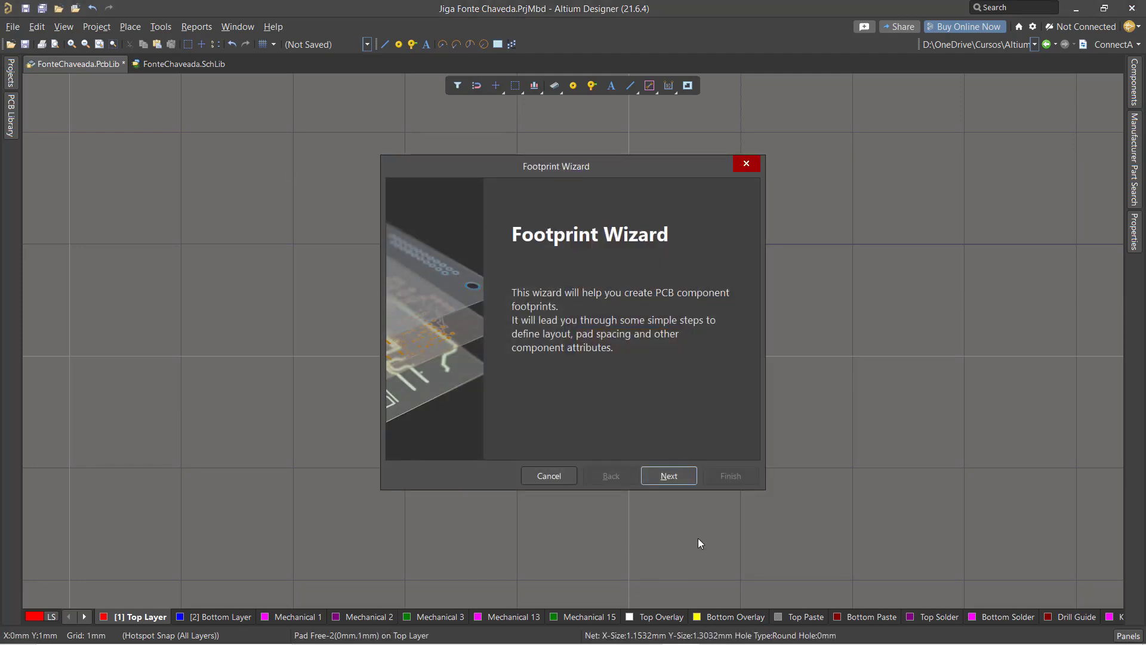
click(671, 475)
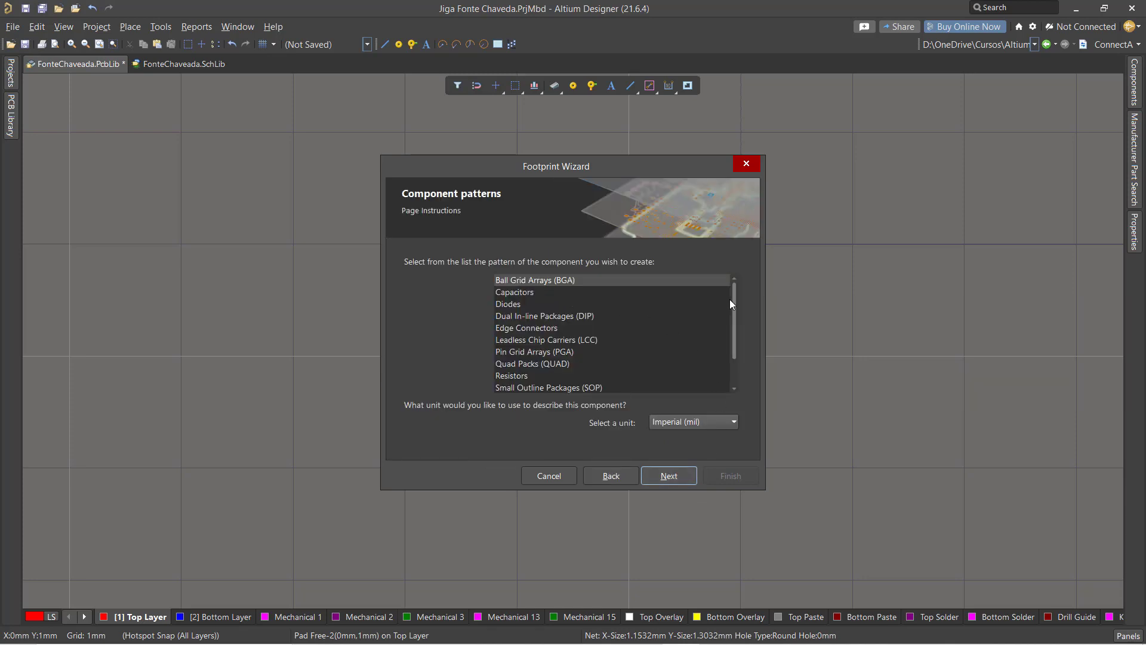
mouse_move(735, 310)
mouse_down()
mouse_move(737, 356)
mouse_move(739, 293)
mouse_up()
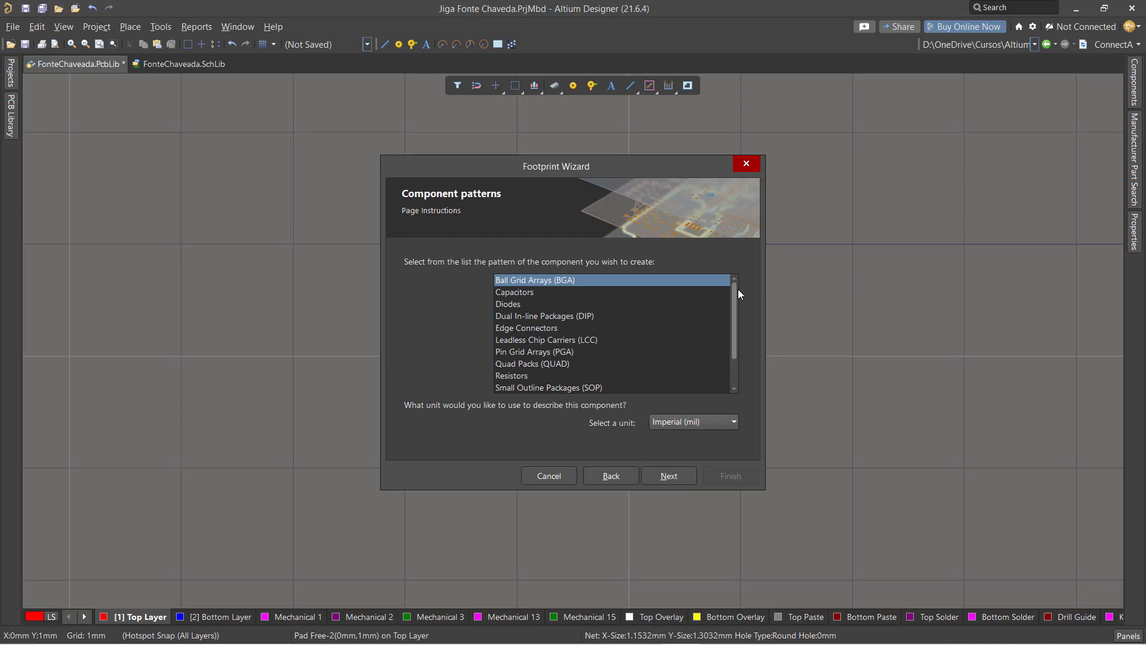
click(509, 304)
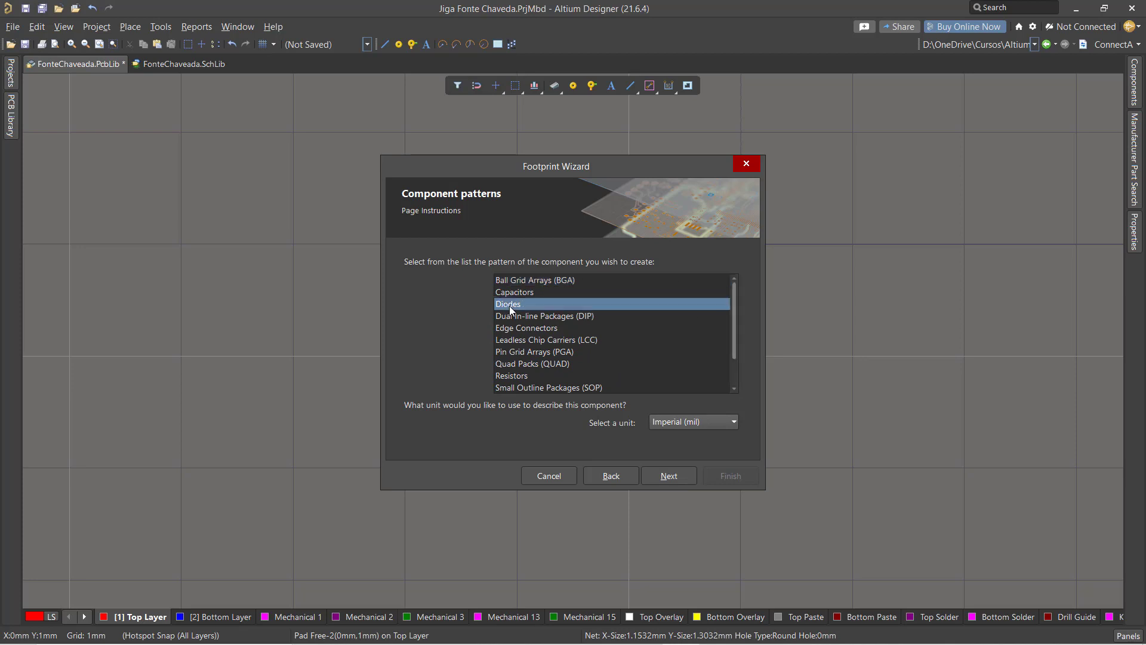
click(732, 422)
click(668, 436)
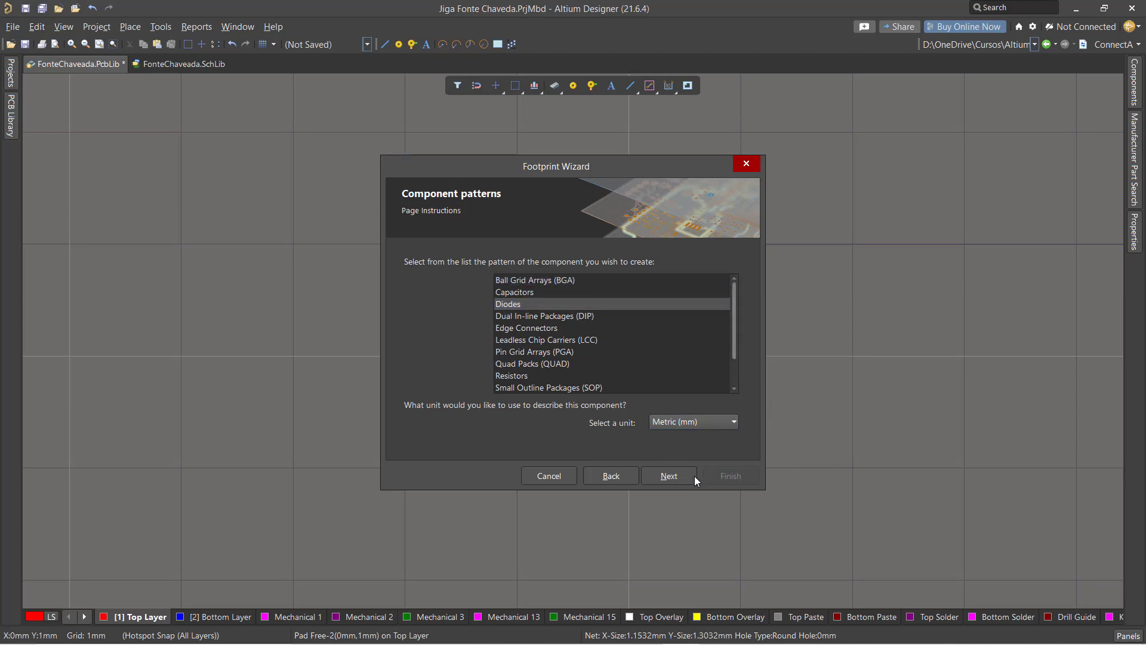
click(667, 476)
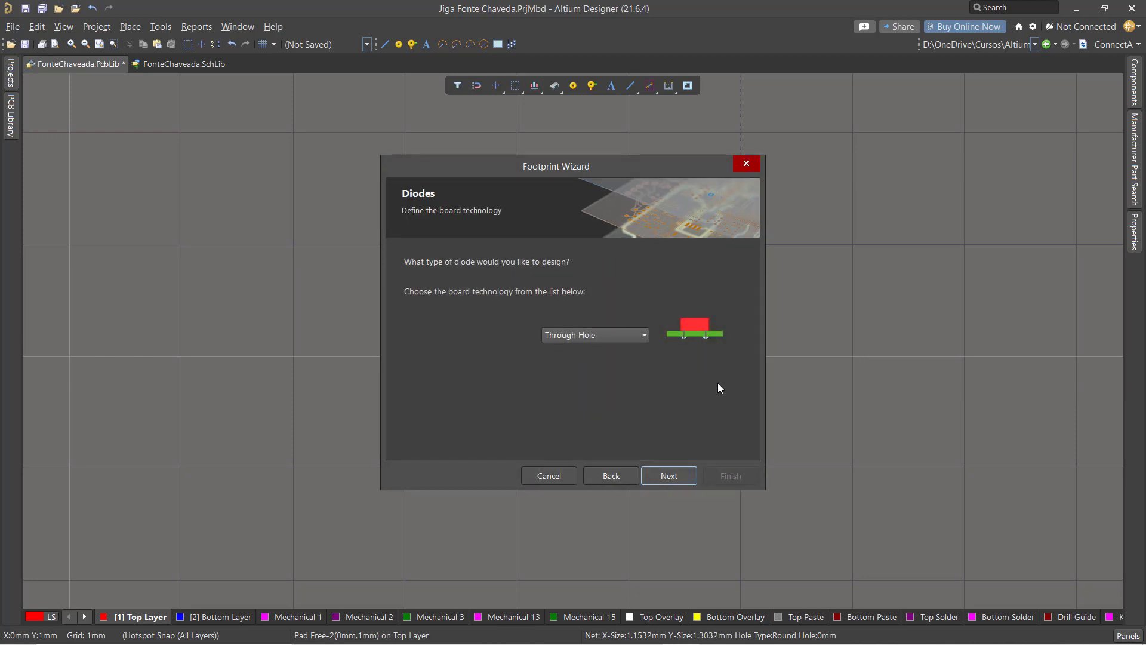
click(640, 335)
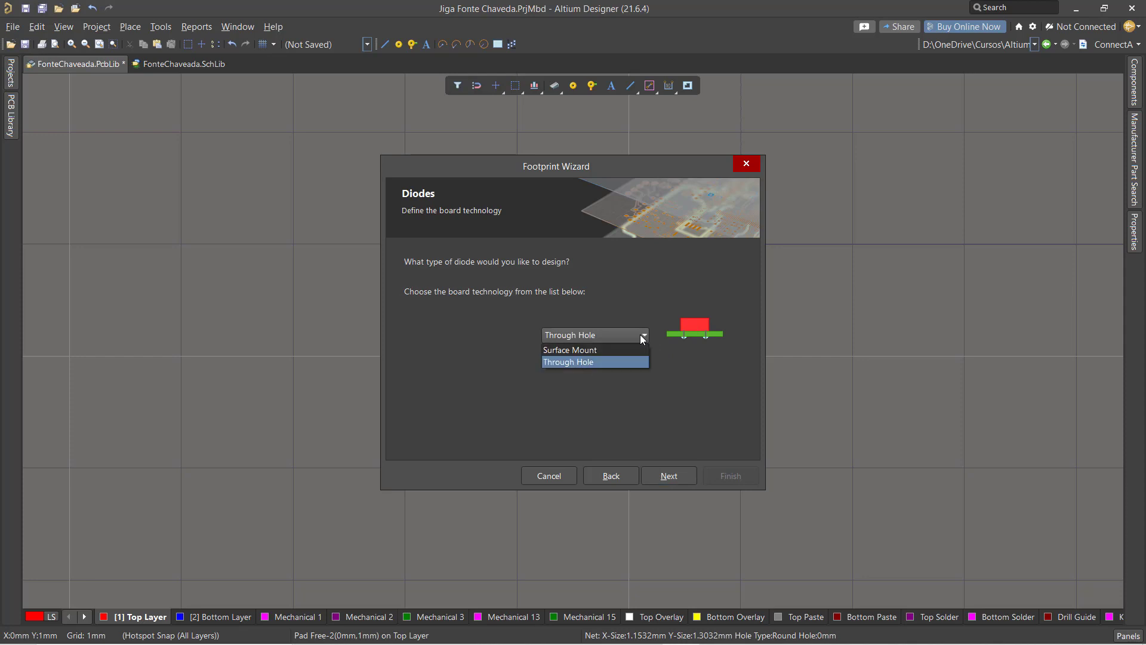
click(593, 351)
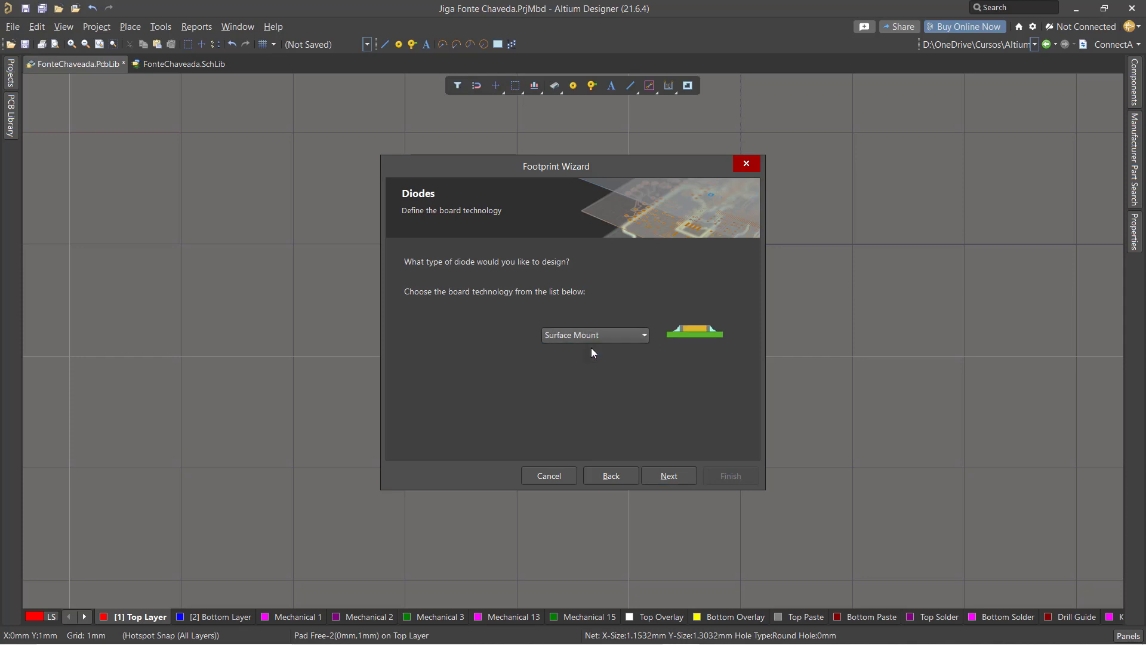
click(668, 475)
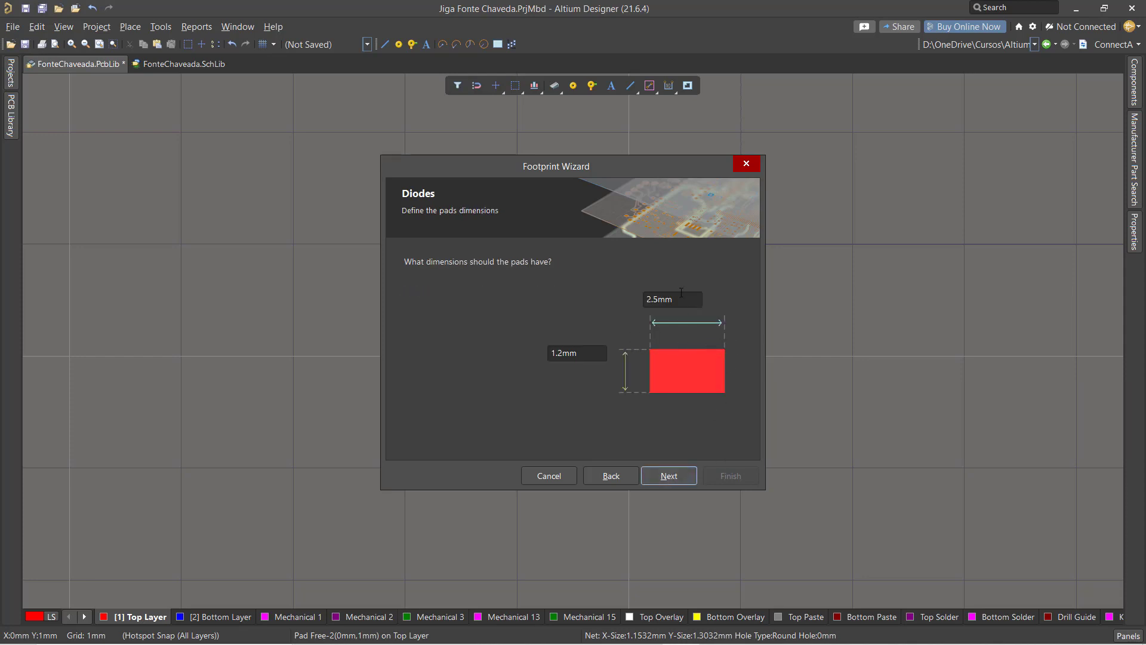
Step: Set the diode's pads to 0.95 mm wide and 1.10 mm high, with a relative spacing of 1 mm
drag(679, 300, 642, 303)
text(.95)
click(584, 351)
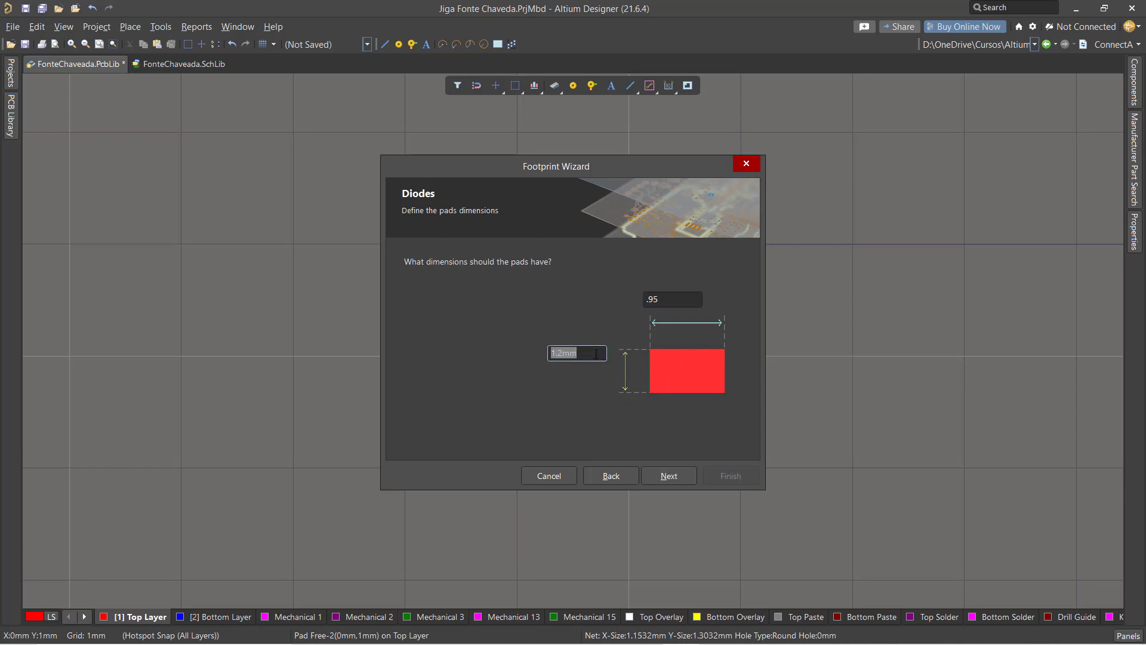
drag(594, 353, 548, 358)
text(.)
key(BackSpace)
text(1.10)
click(671, 474)
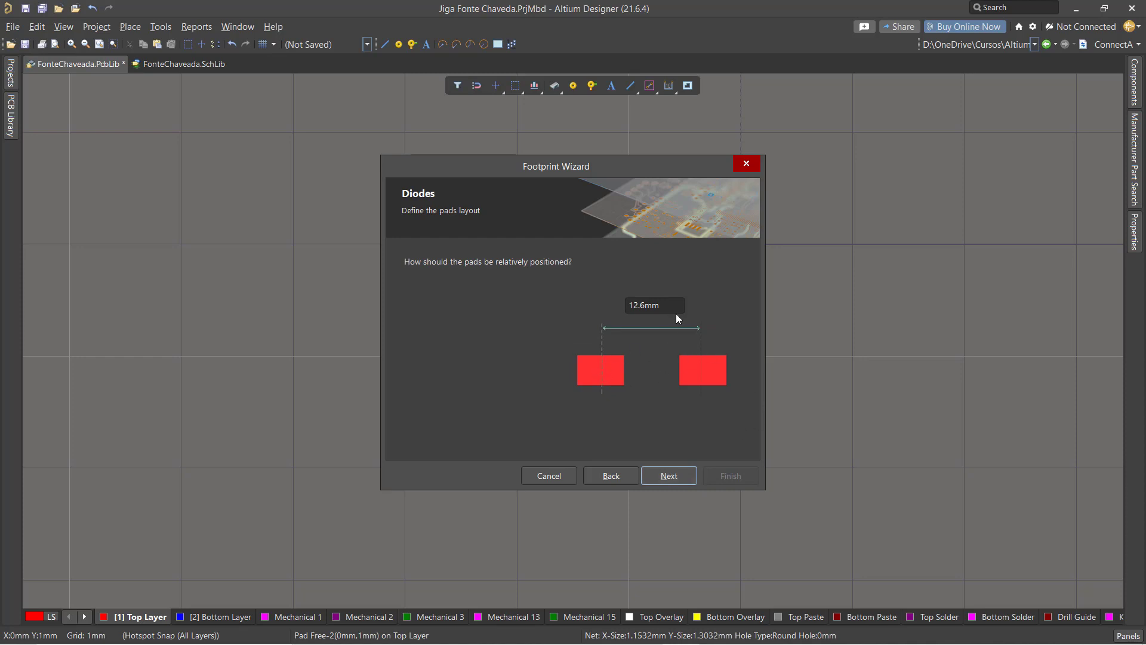
click(654, 306)
text(1)
click(673, 479)
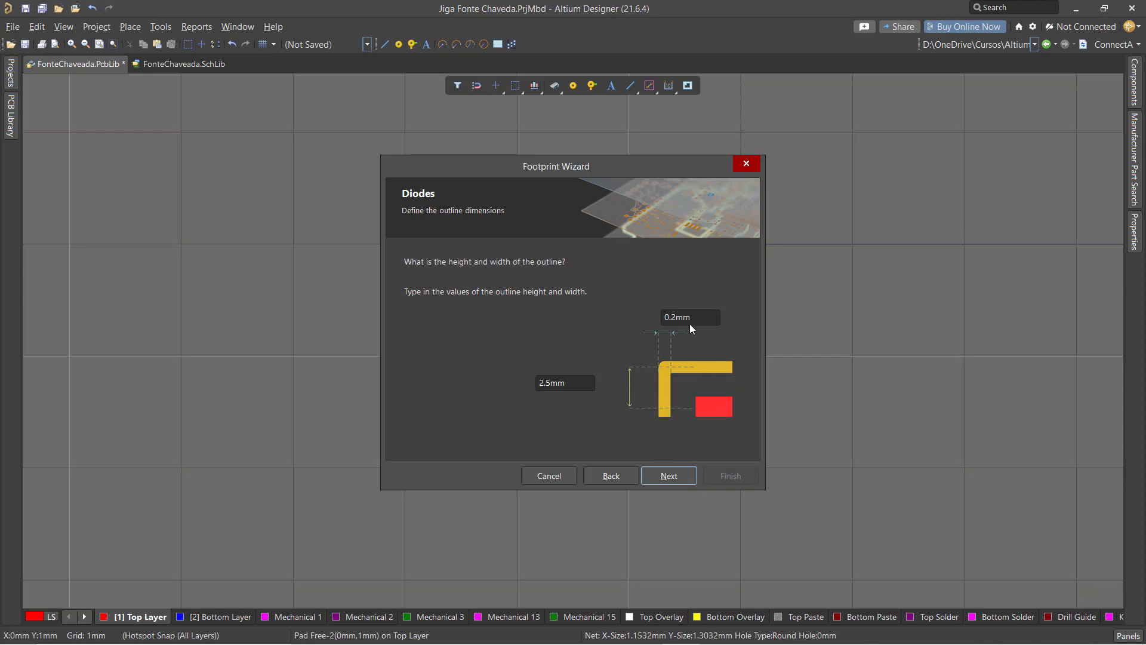
Step: Switch to Chrome to check the maximum D and E dimensions in the iw600 datasheet, and return to Altium Designer
mouse_move(687, 640)
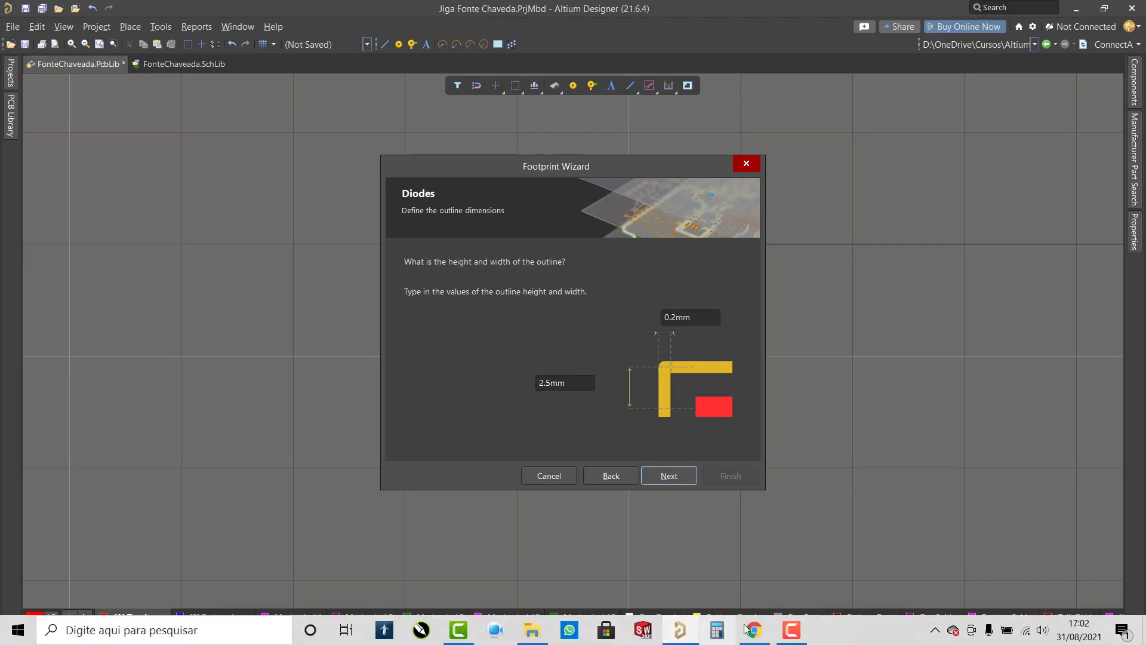
click(753, 635)
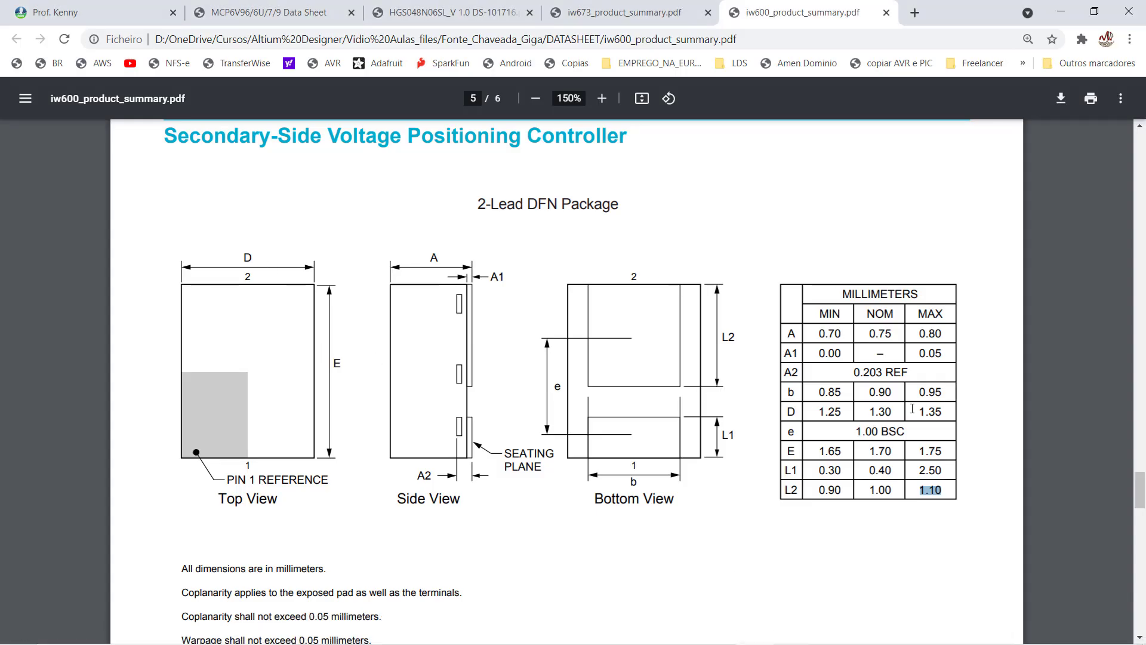
drag(913, 411, 956, 413)
drag(918, 450, 950, 452)
mouse_move(781, 644)
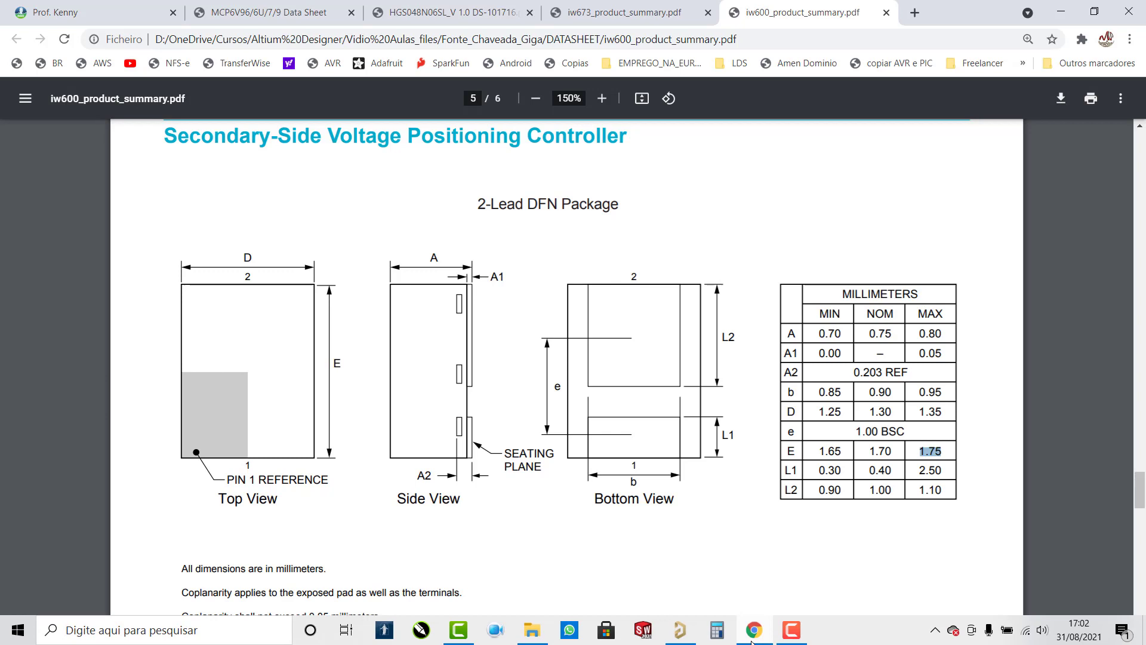
click(680, 629)
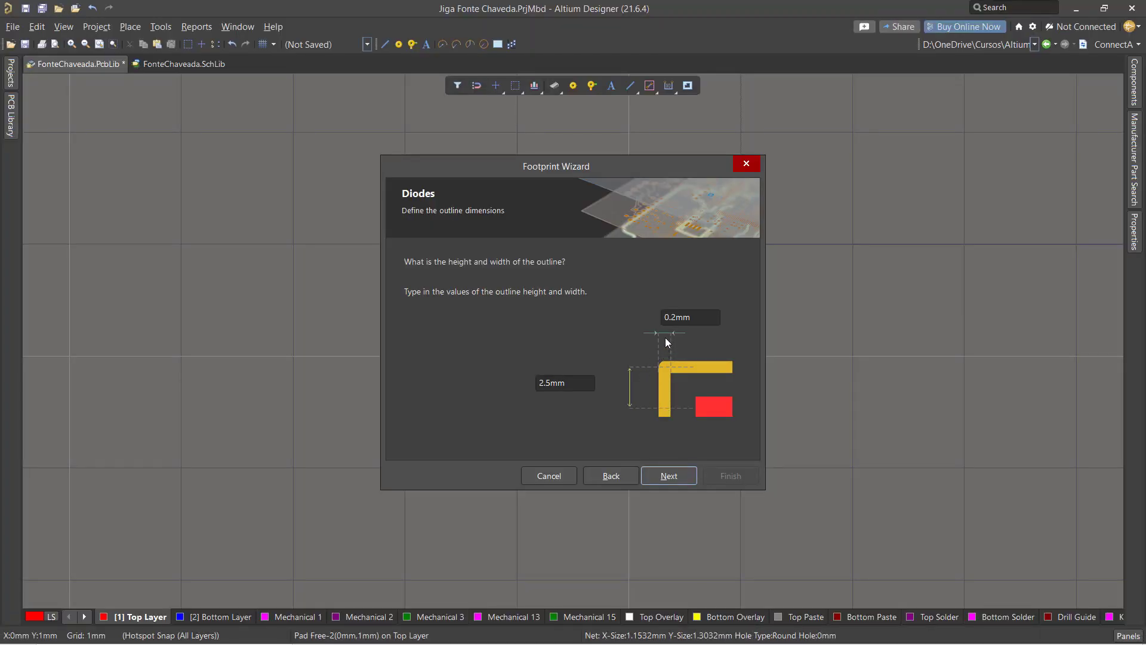
Step: Set the diode outline's height to 1.75 mm and accept the outline dimensions
drag(593, 383, 529, 385)
text(1.75)
key(Tab)
click(672, 318)
key(BackSpace)
key(BackSpace)
text(.)
click(672, 474)
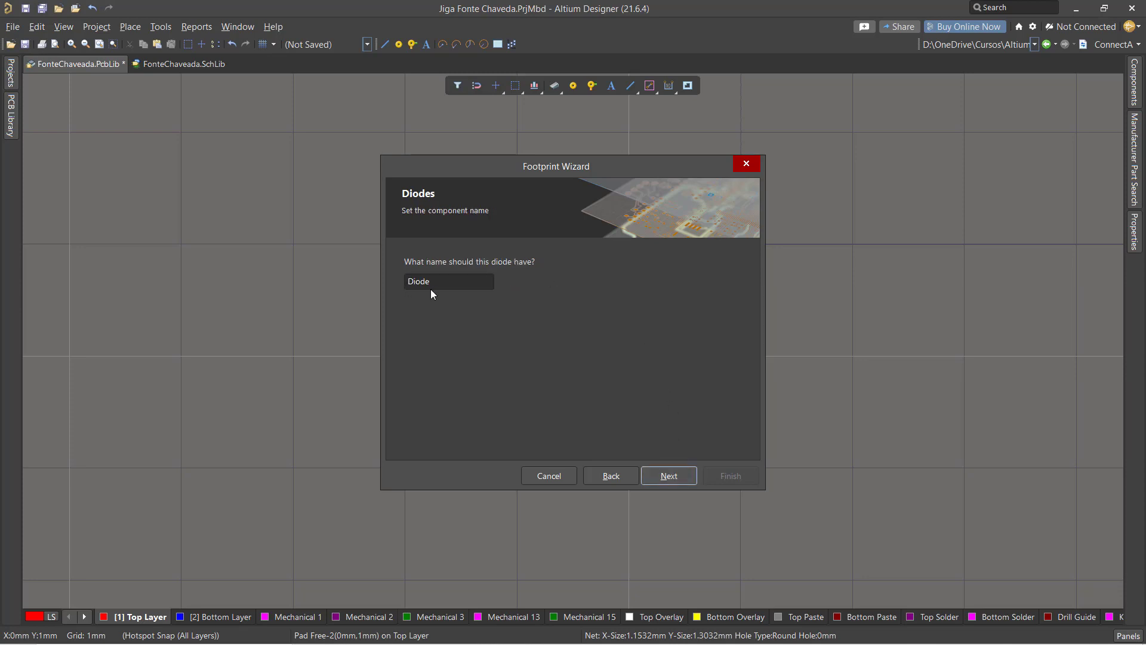
Step: Keep the component name Diode and finish the wizard to generate the footprint
drag(438, 282, 402, 294)
click(669, 477)
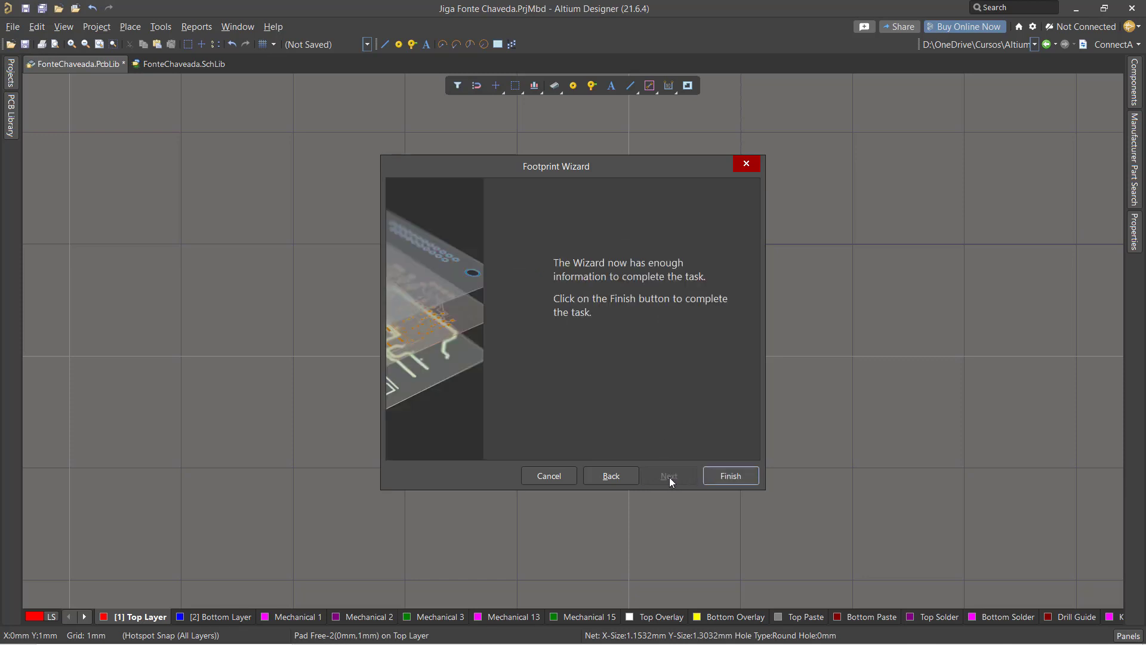
click(720, 478)
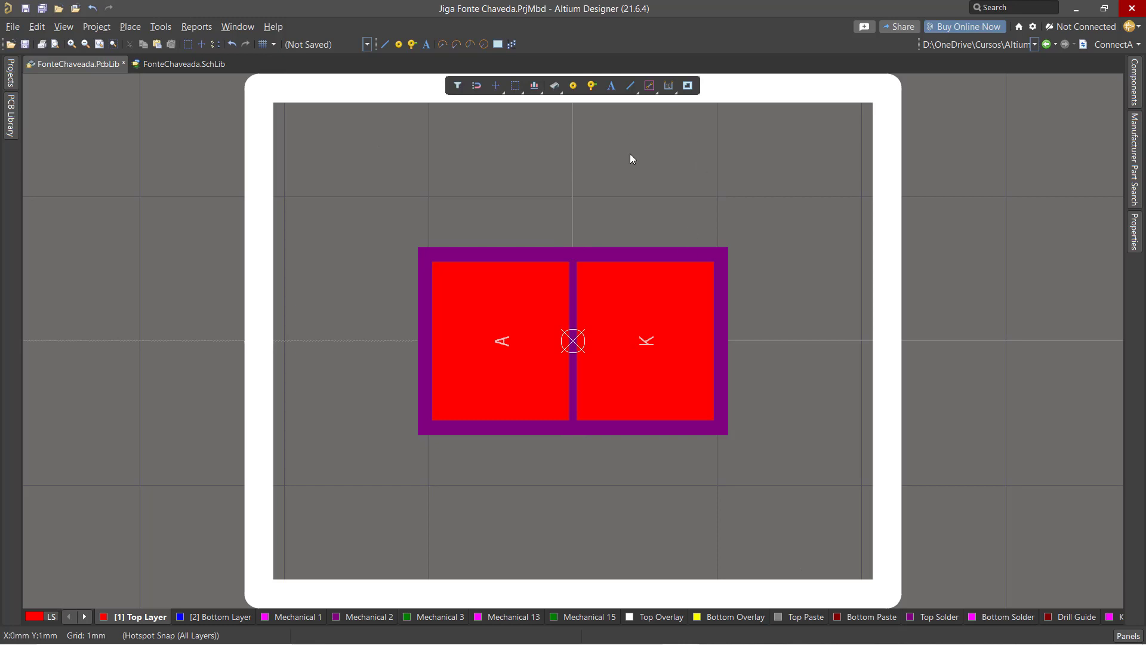
Step: Move the outline's upper track down to Y 1 mm and its lower track up to Y -1 mm
ctrl+scroll(570, 195, down, 3)
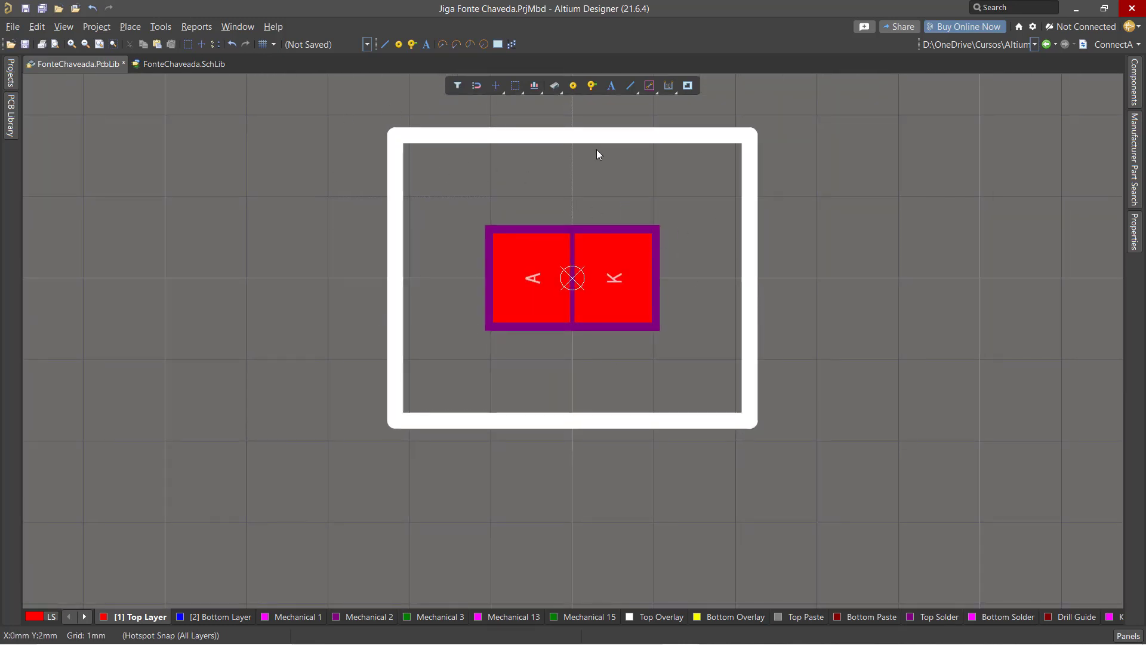
drag(586, 138, 588, 195)
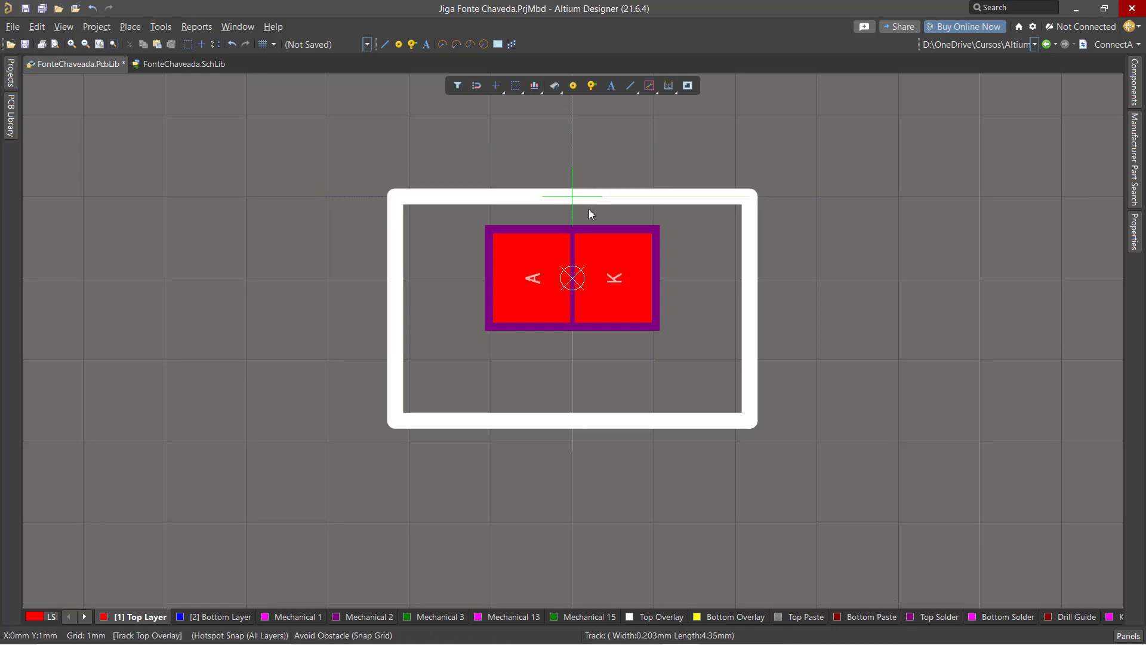
drag(586, 424, 585, 360)
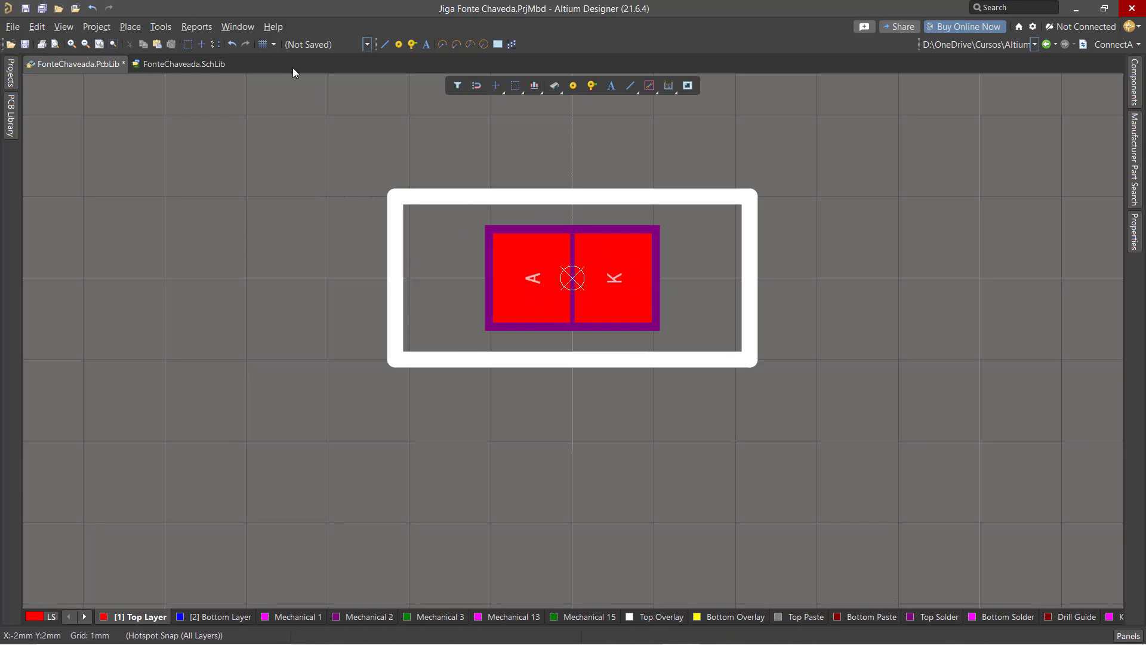
click(159, 31)
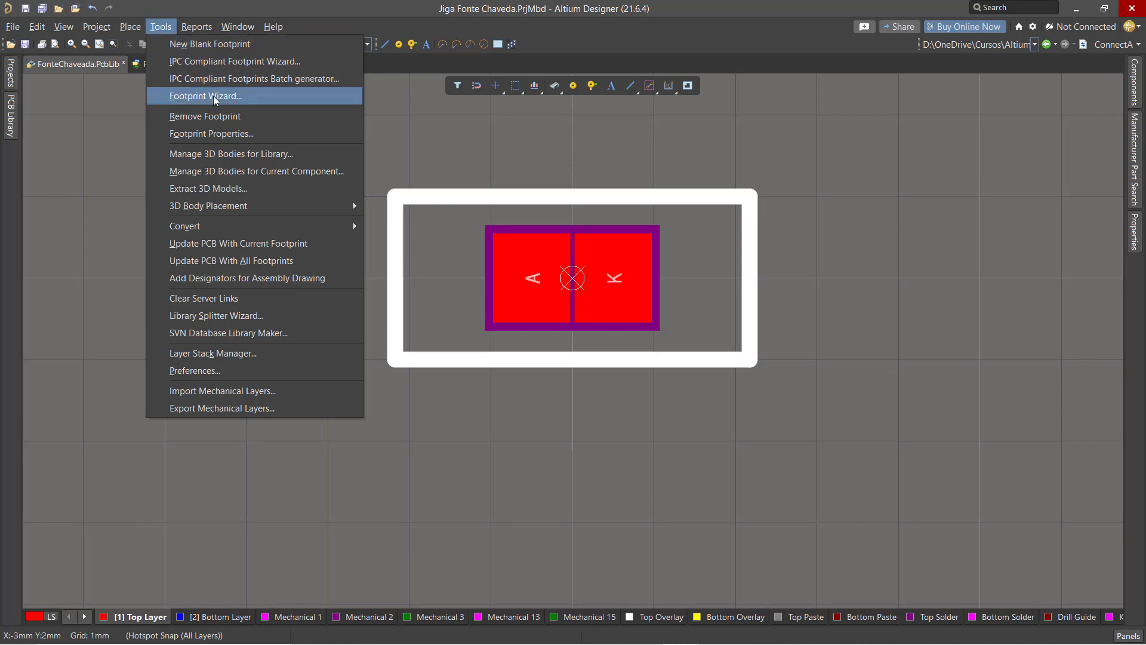
click(833, 167)
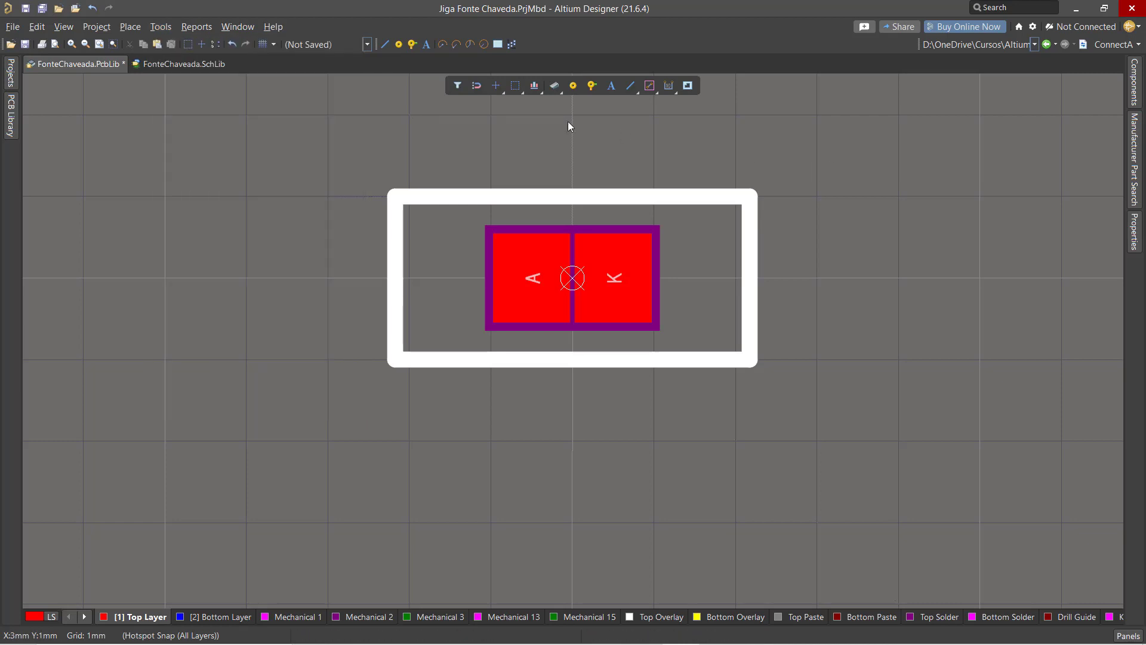
ctrl+scroll(803, 226, down, 2)
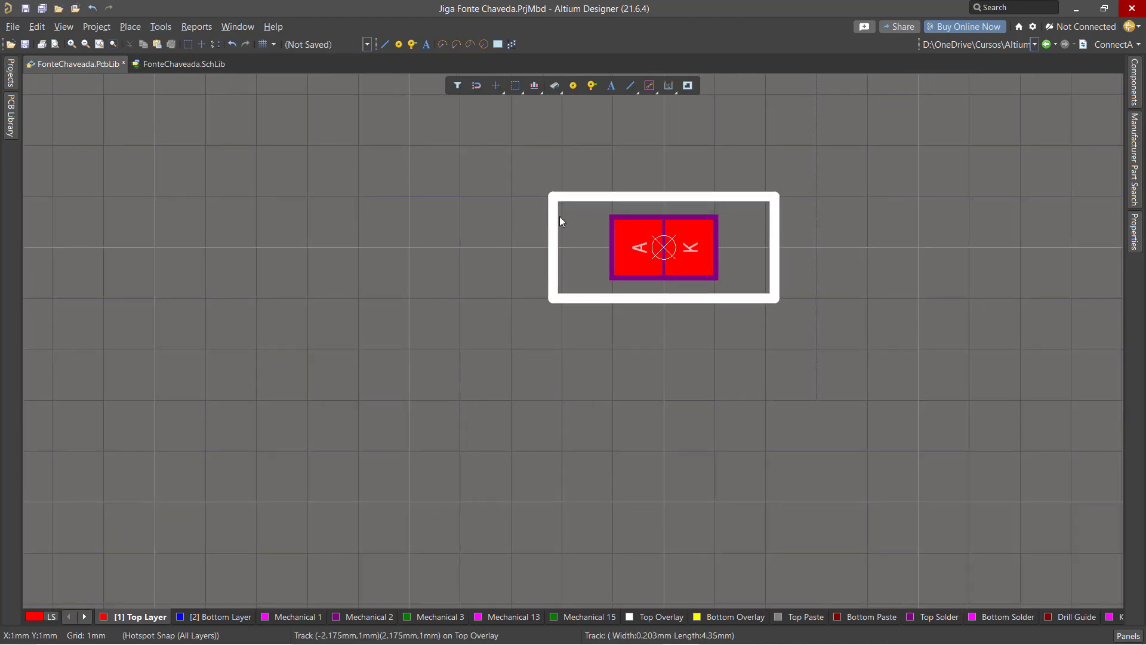
Step: Delete the Diode footprint from the PCB library and confirm its removal
click(12, 111)
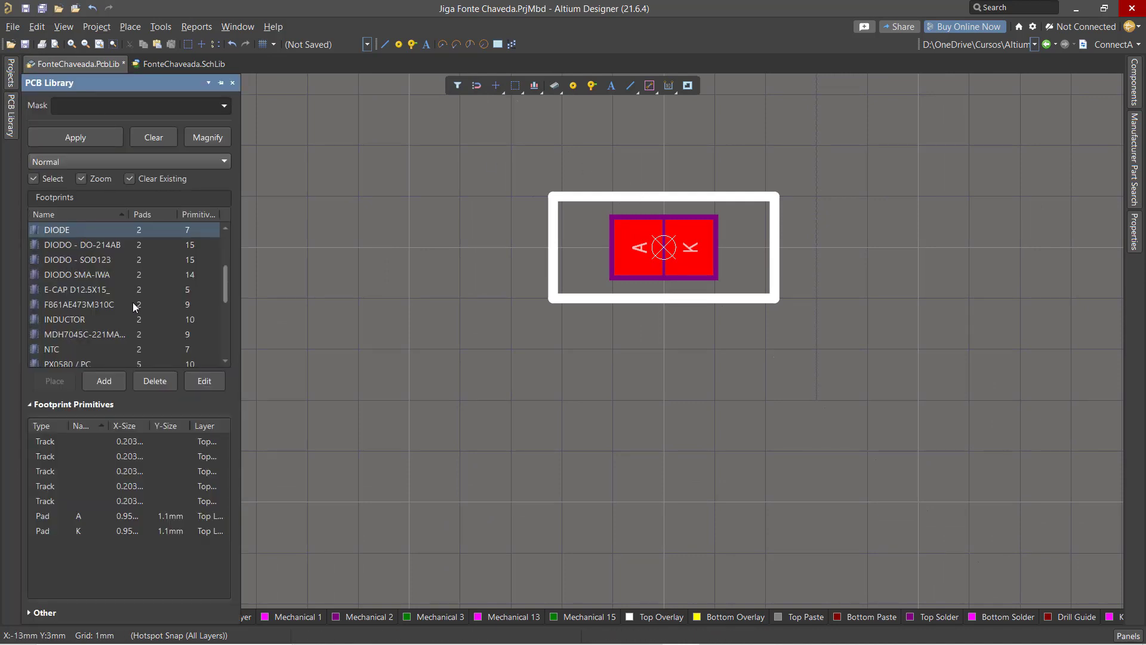
scroll(133, 304, up, 2)
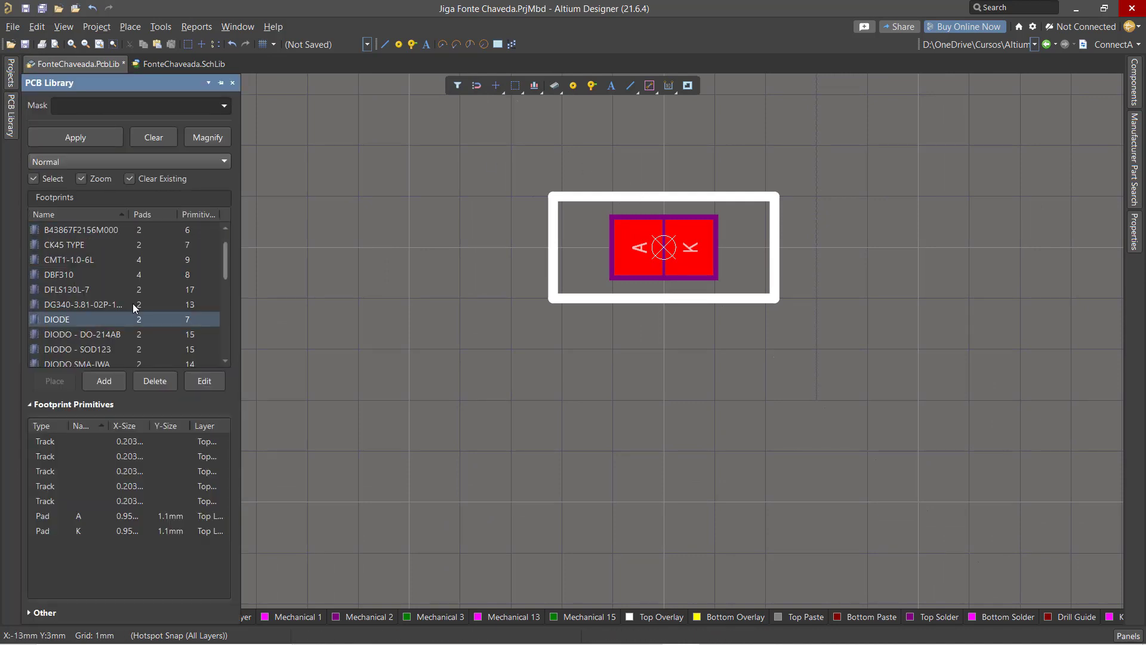
click(65, 336)
click(66, 320)
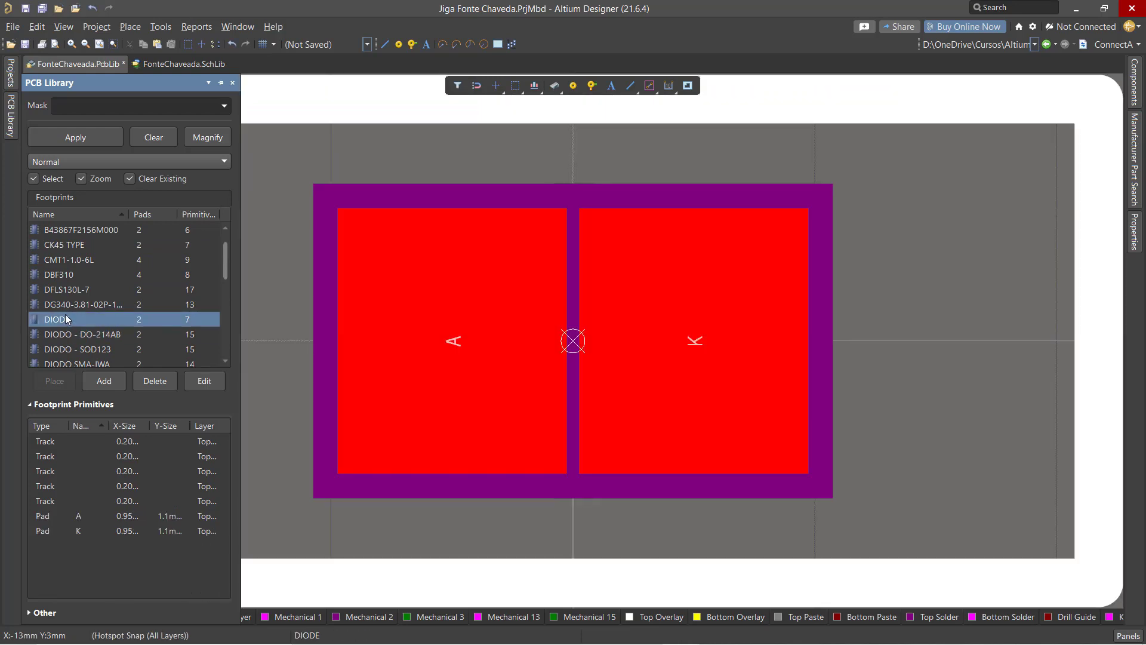
key(Delete)
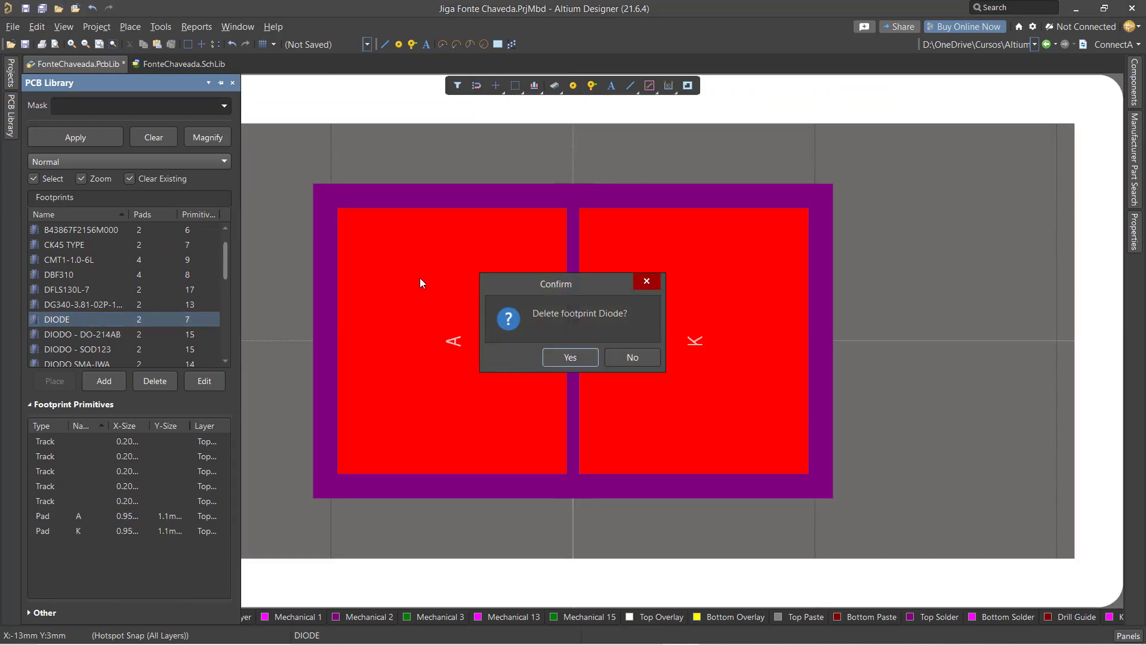
click(570, 357)
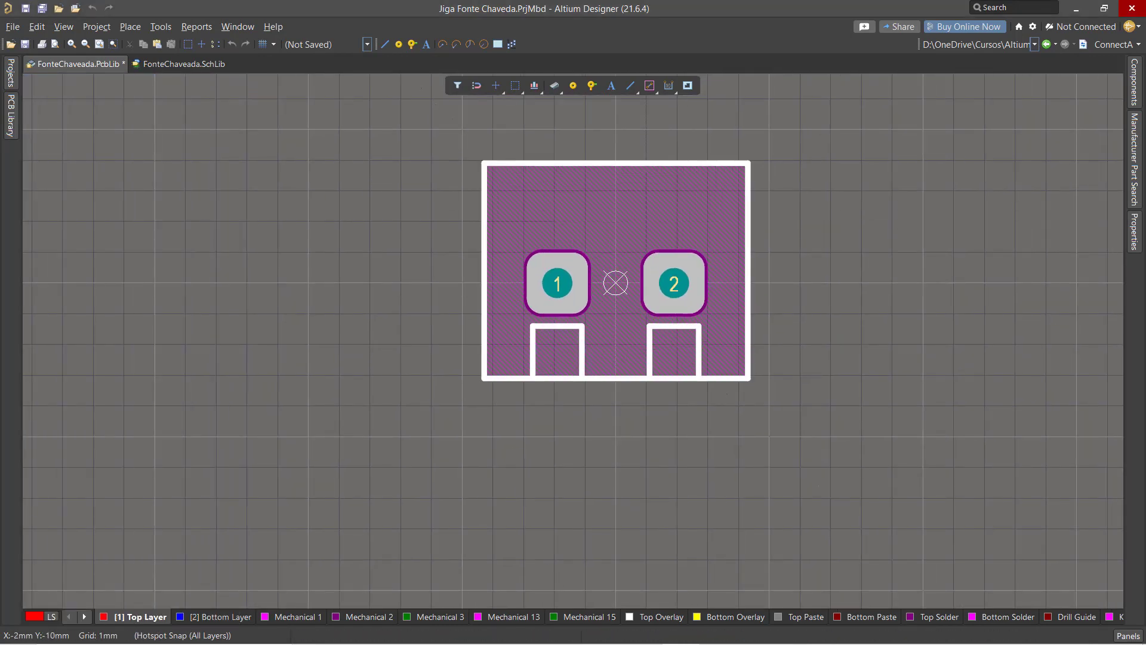
mouse_move(809, 642)
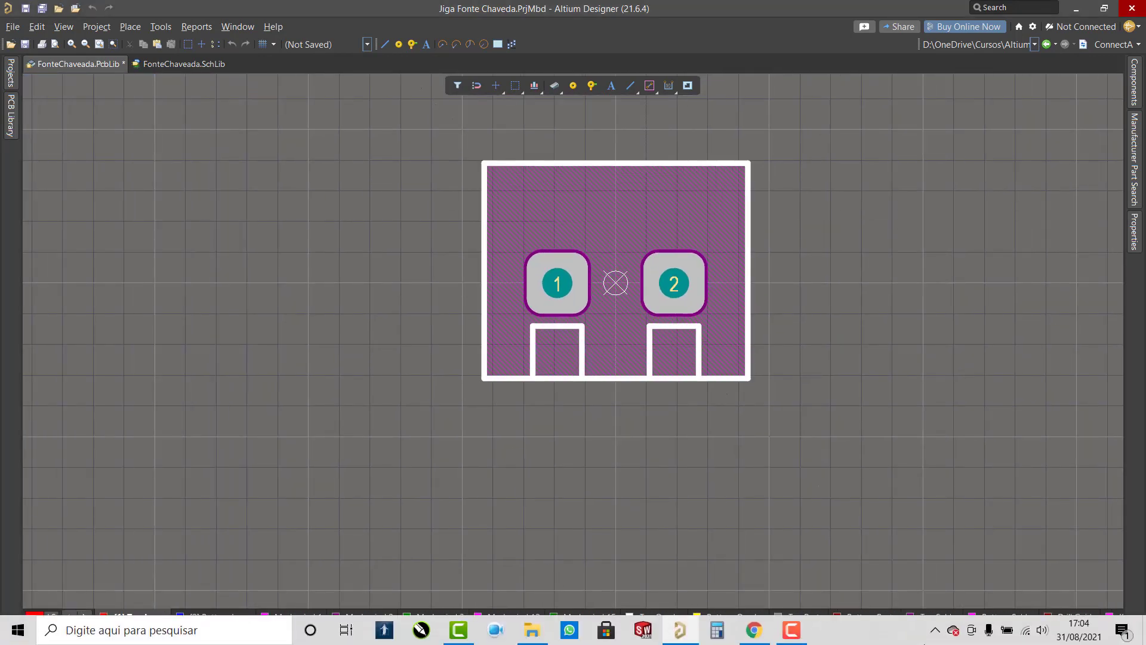
click(807, 637)
click(1119, 600)
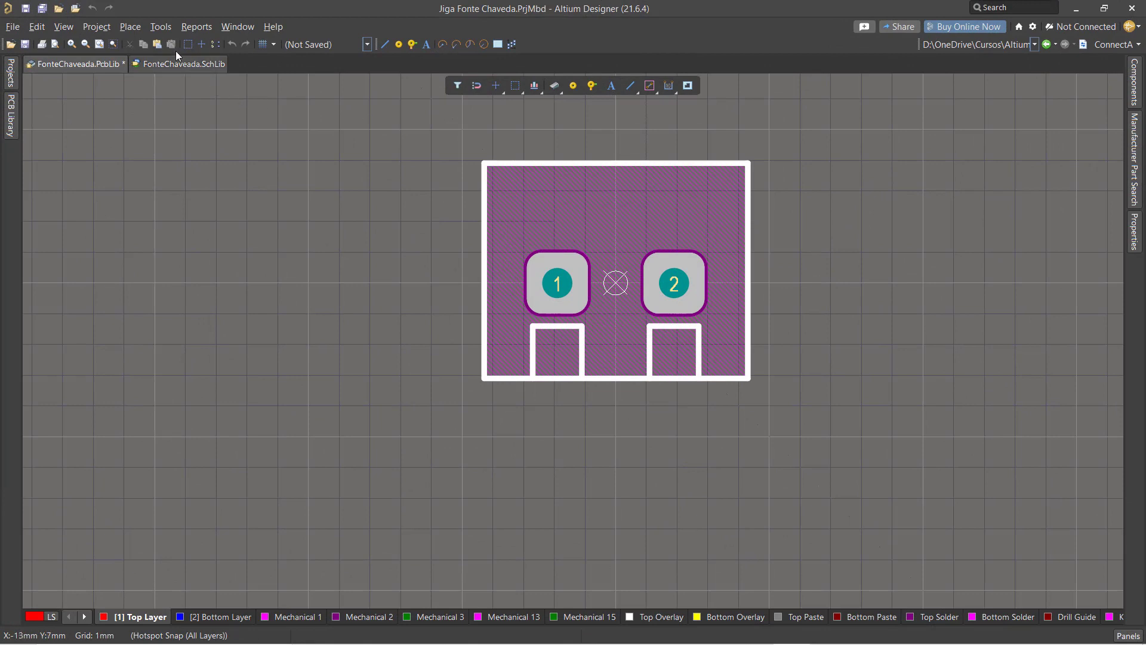
click(162, 26)
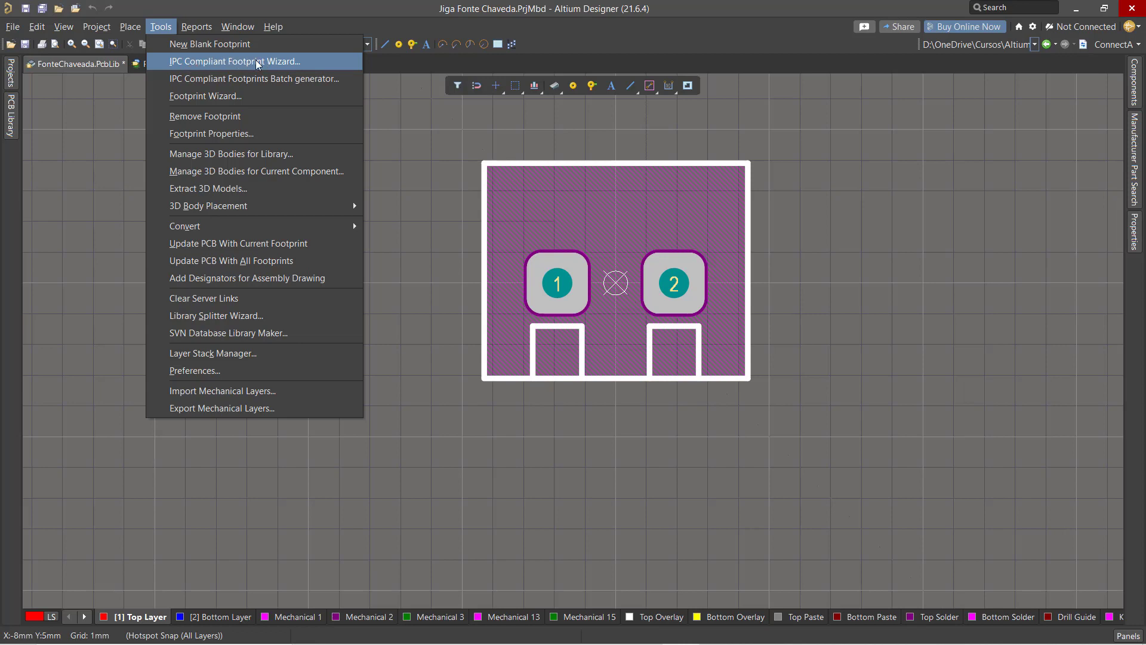
click(395, 149)
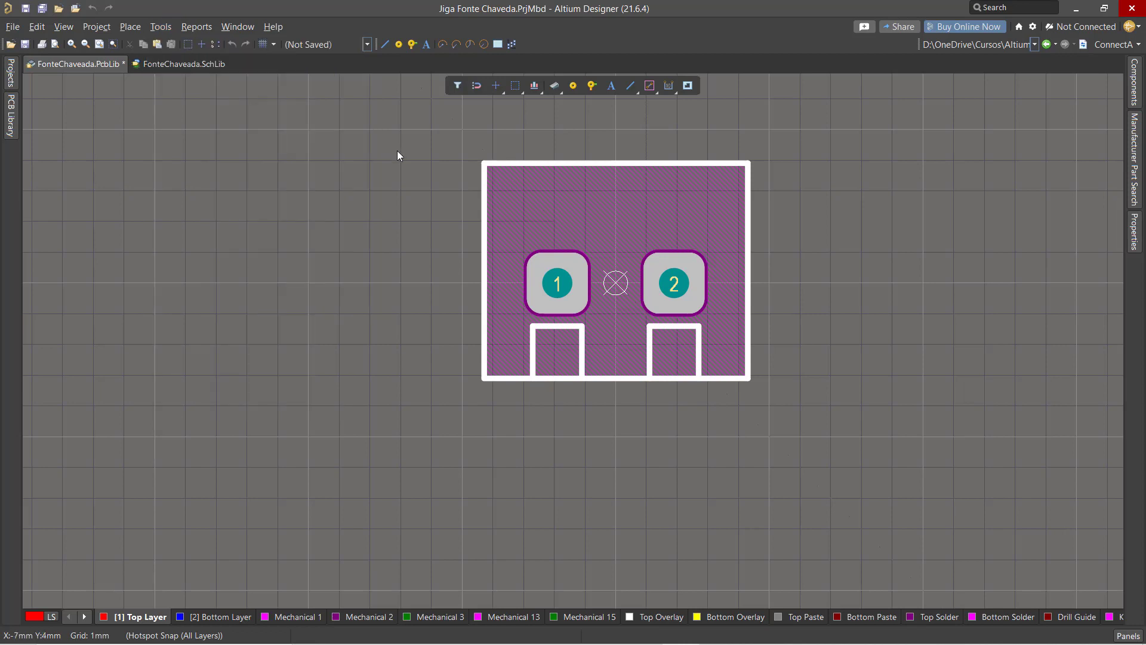
Step: Start the IPC Compliant Footprint Wizard and advance to the component type selection
click(162, 25)
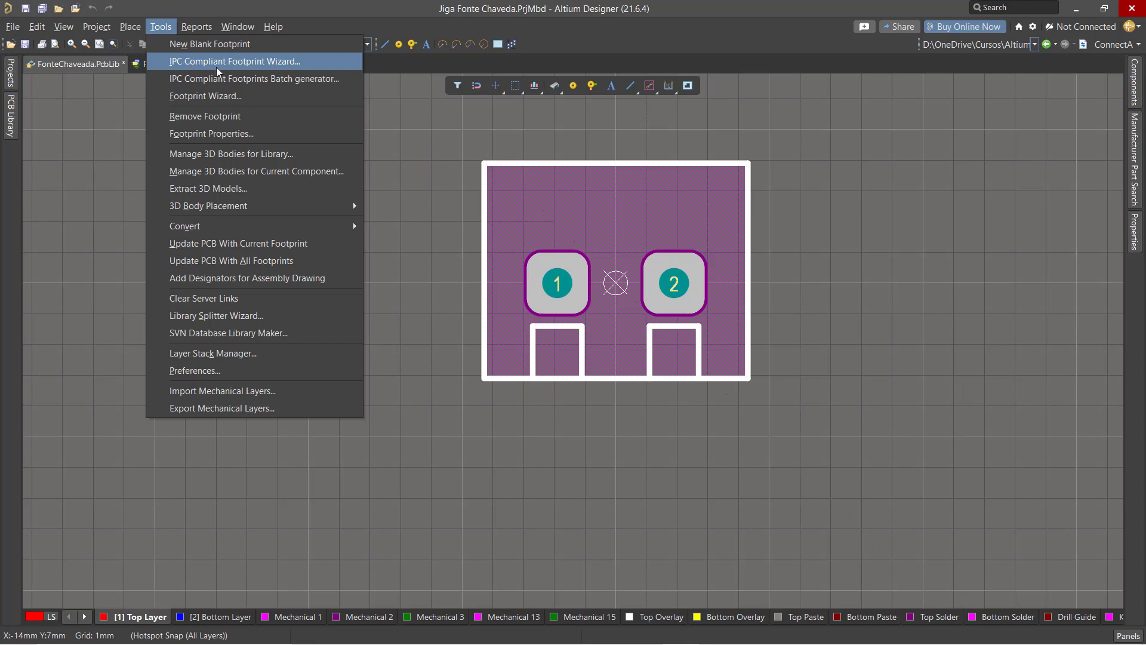
click(283, 63)
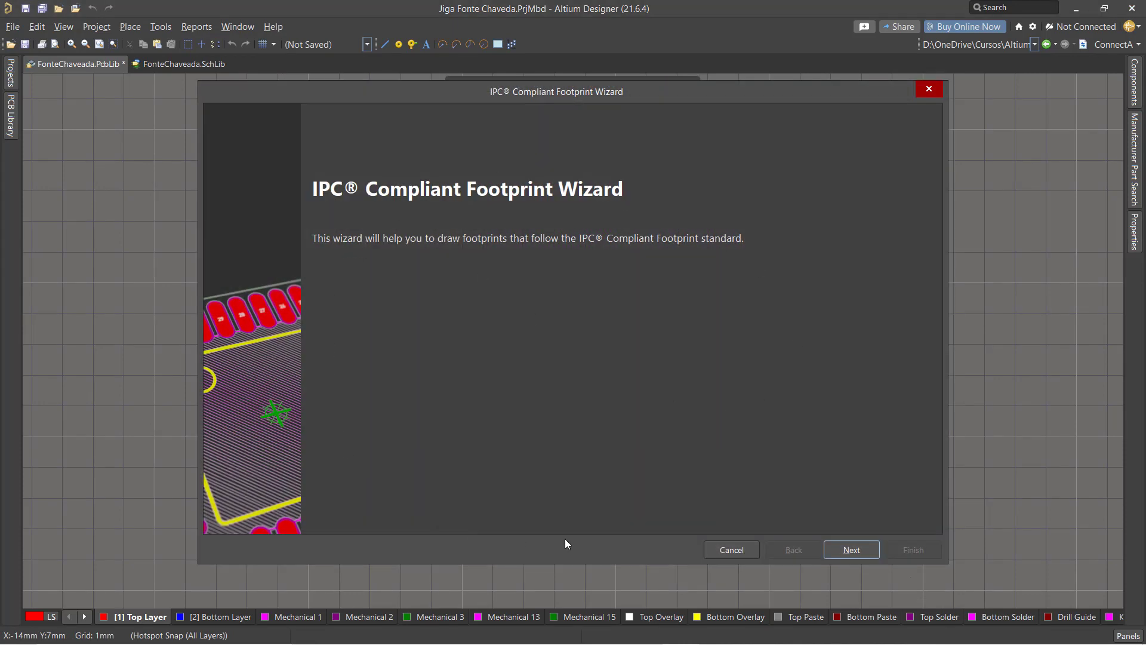
click(854, 550)
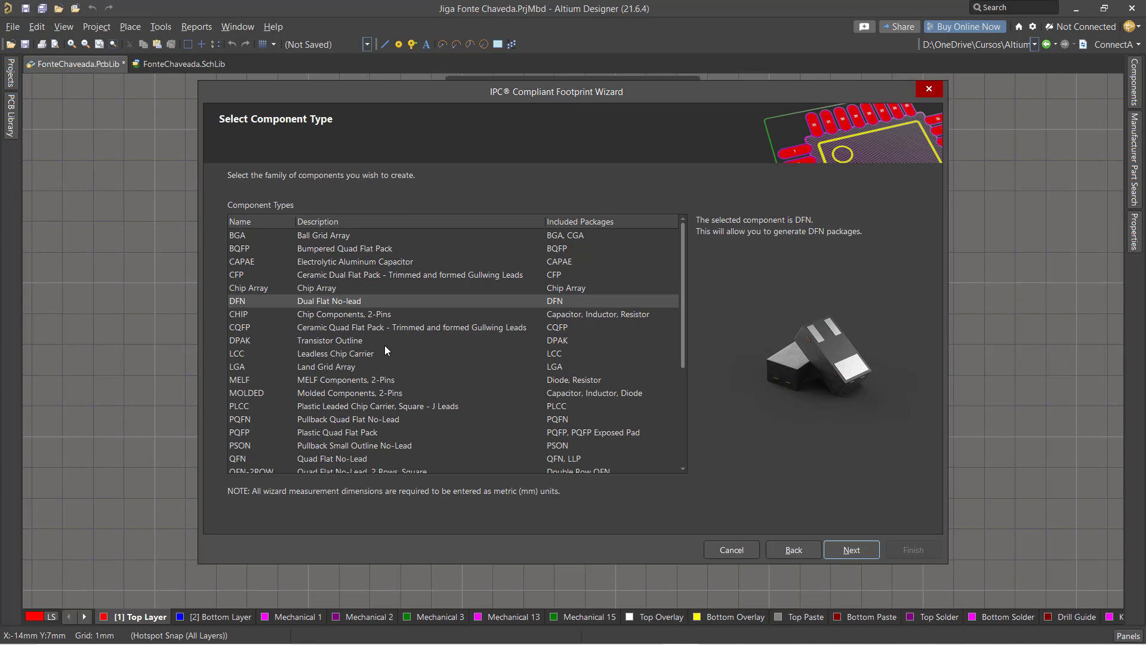
Step: Review the wizard's component types from BGA to WIRE WOUND together with their package previews
click(275, 237)
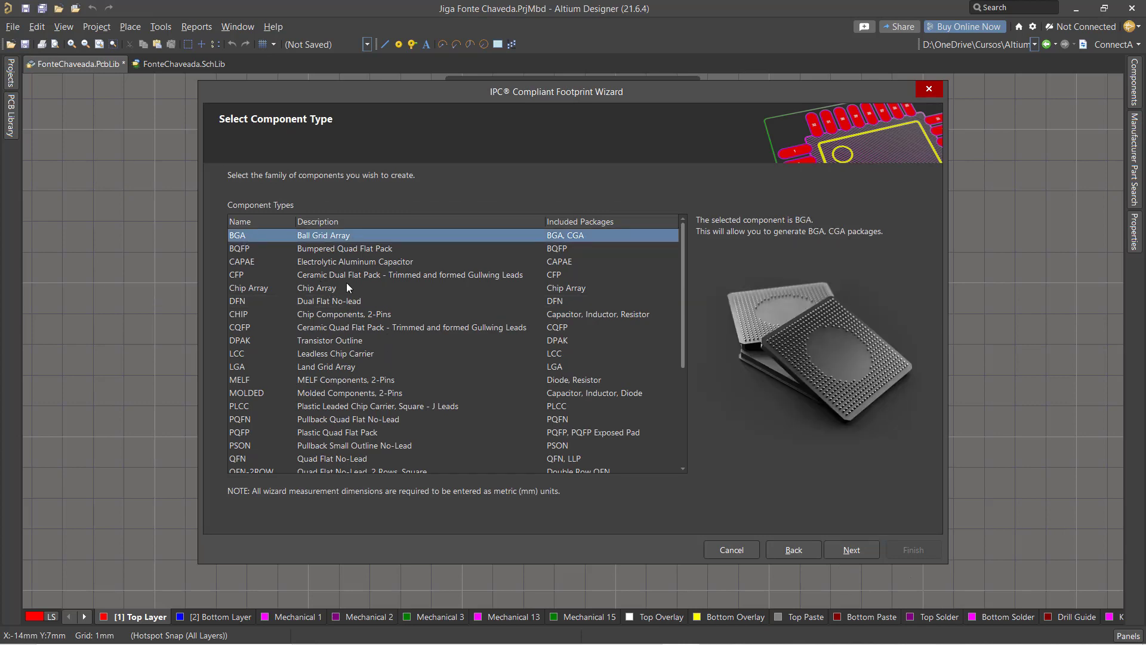
key(Down)
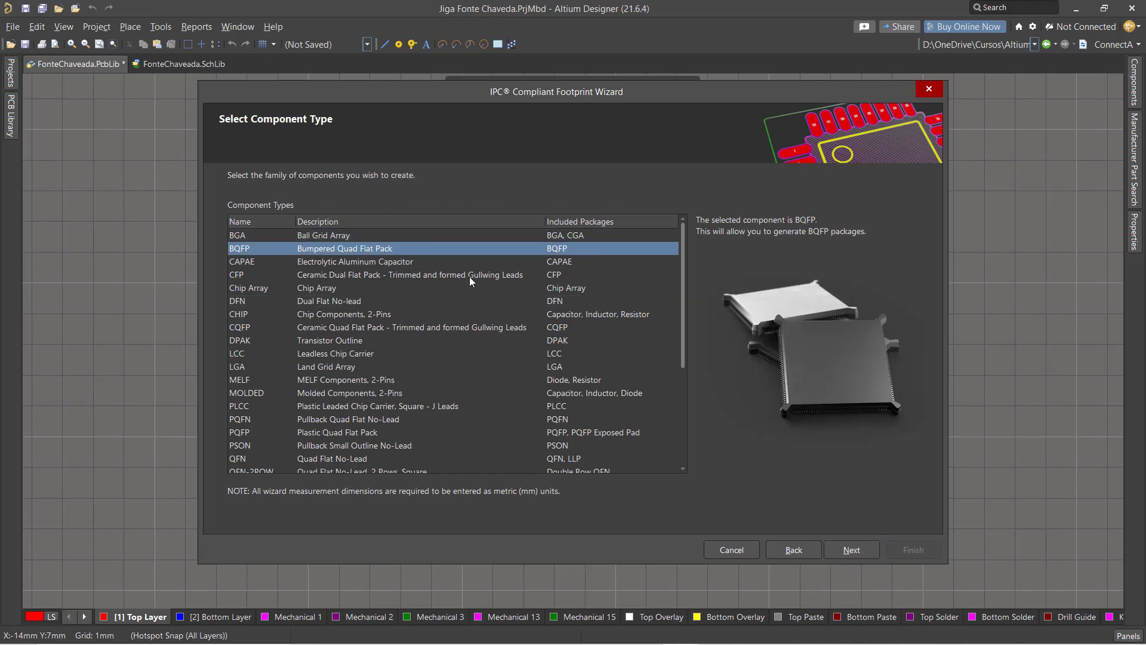
key(Down)
key(Down)
key(Down)
key(Down)
key(Down)
key(Down)
key(Down)
key(Down)
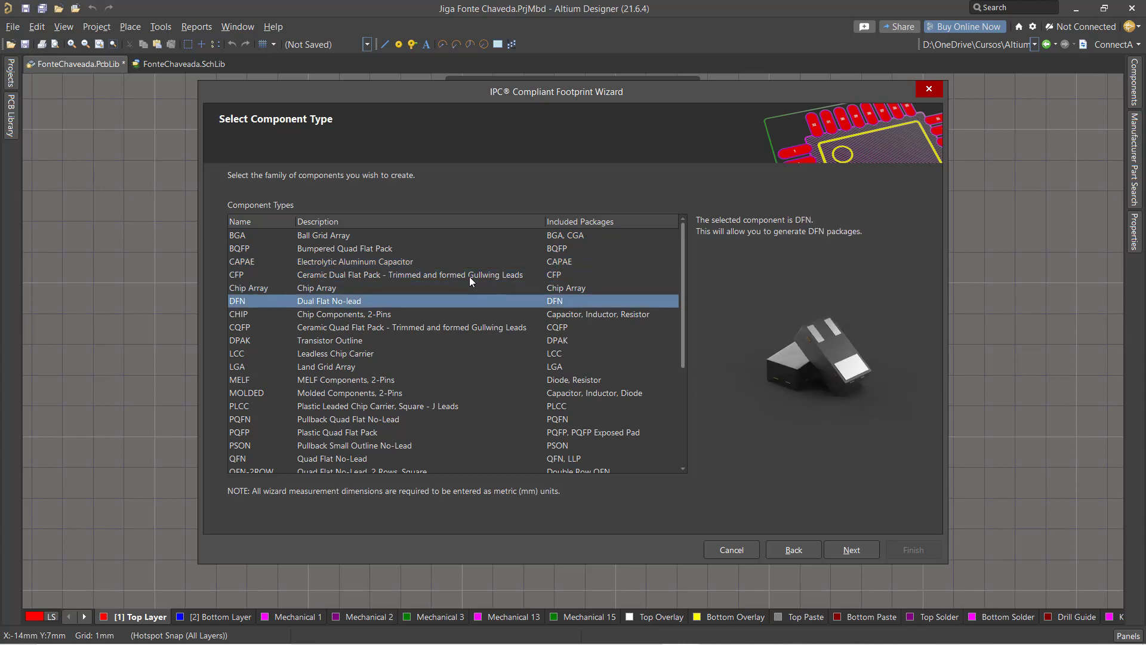
key(Down)
key(Down)
key(Down)
key(Down)
key(Down)
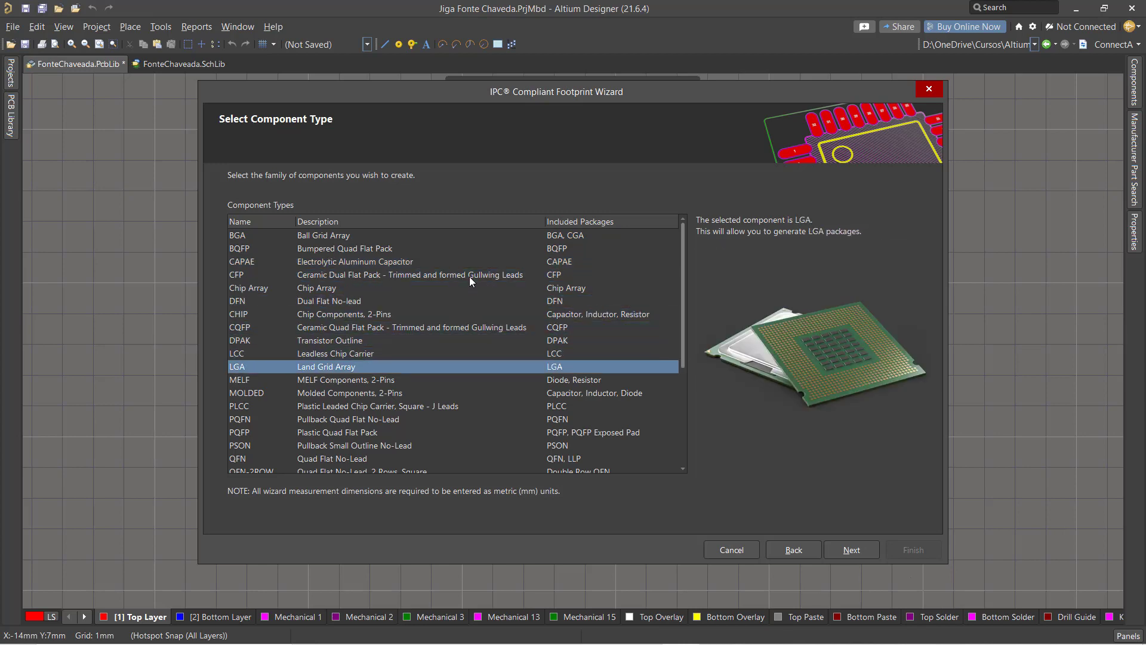
key(Down)
key(Down)
key(Down)
key(Down)
key(Down)
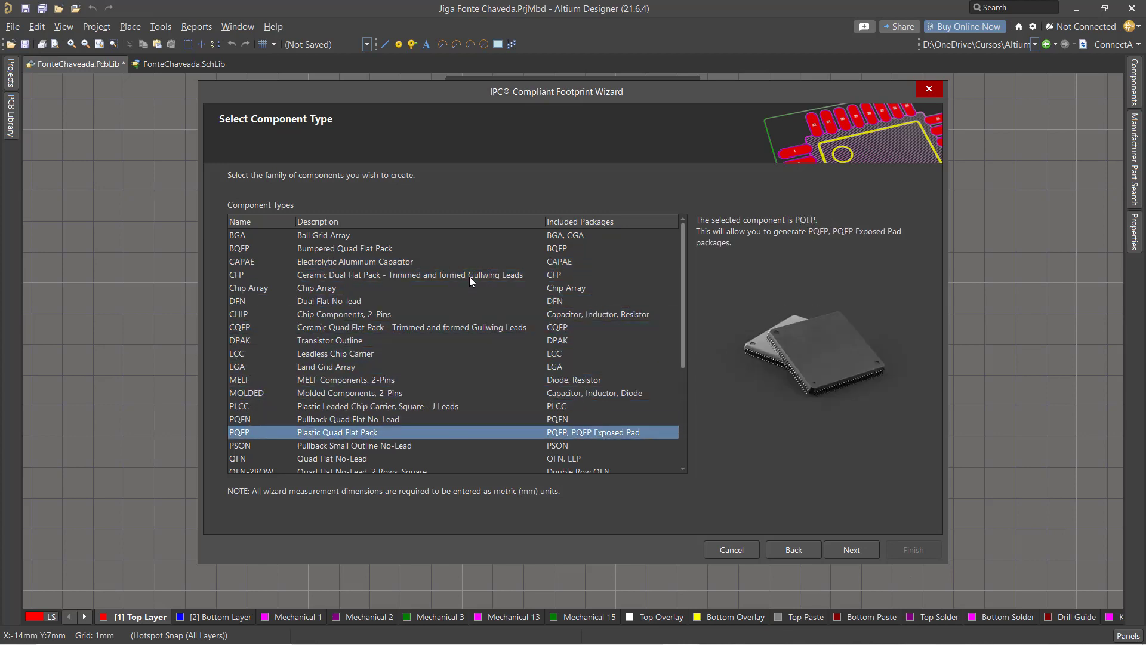
key(Down)
key(Down)
key(Down)
key(Down)
key(Down)
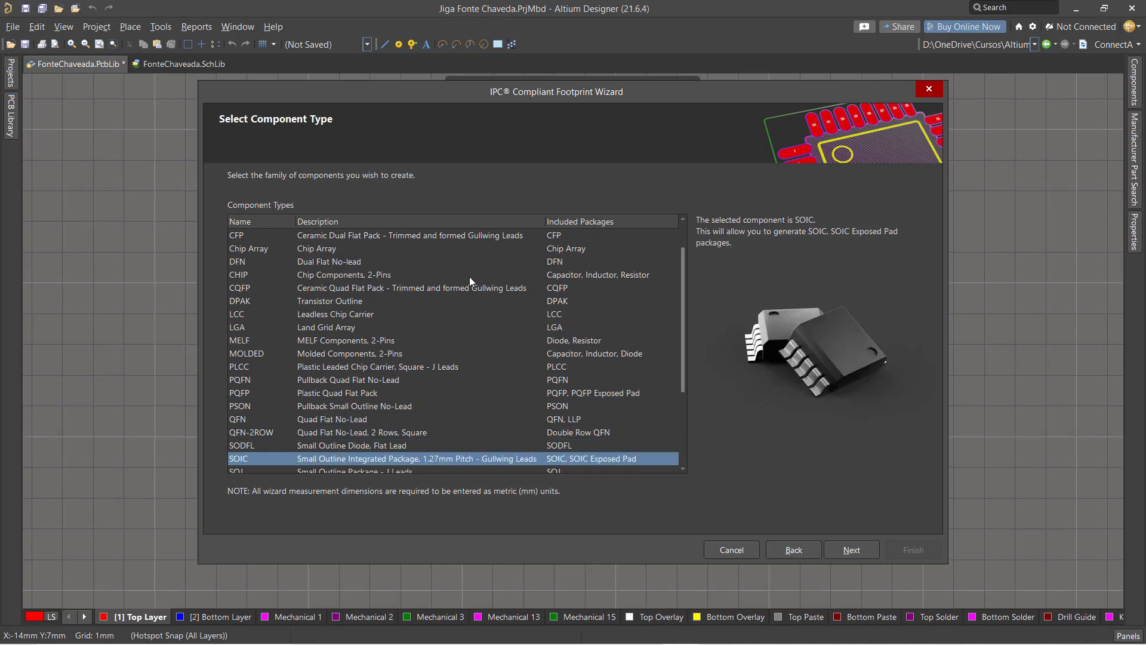
key(Down)
key(Down)
key(Down)
key(Down)
key(Down)
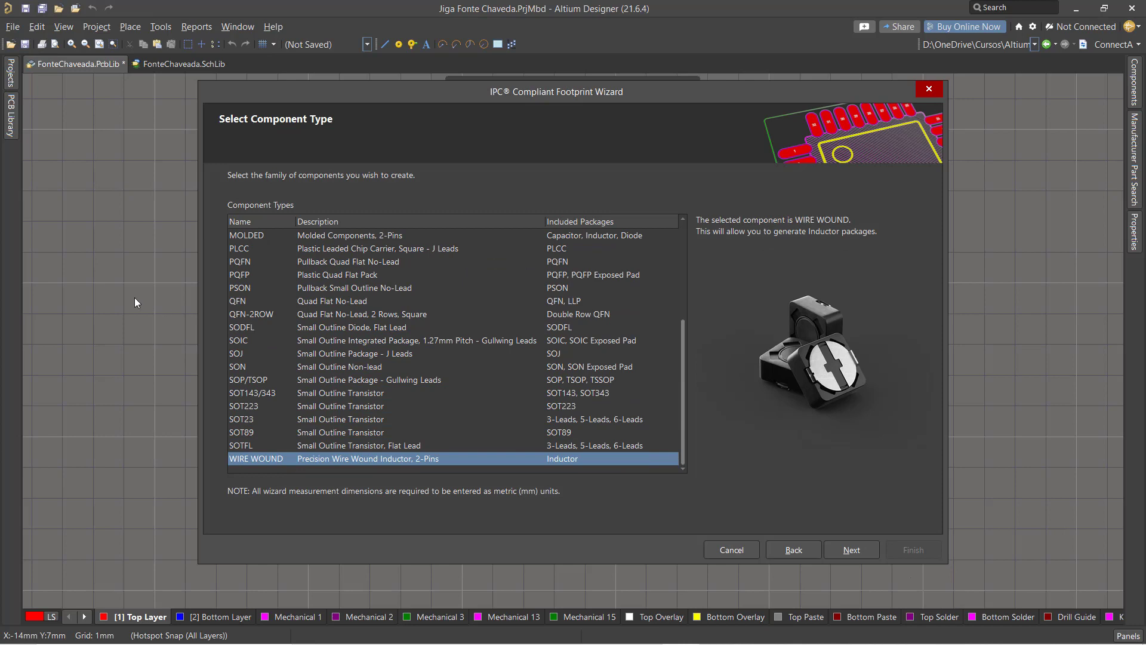
scroll(295, 331, up, 4)
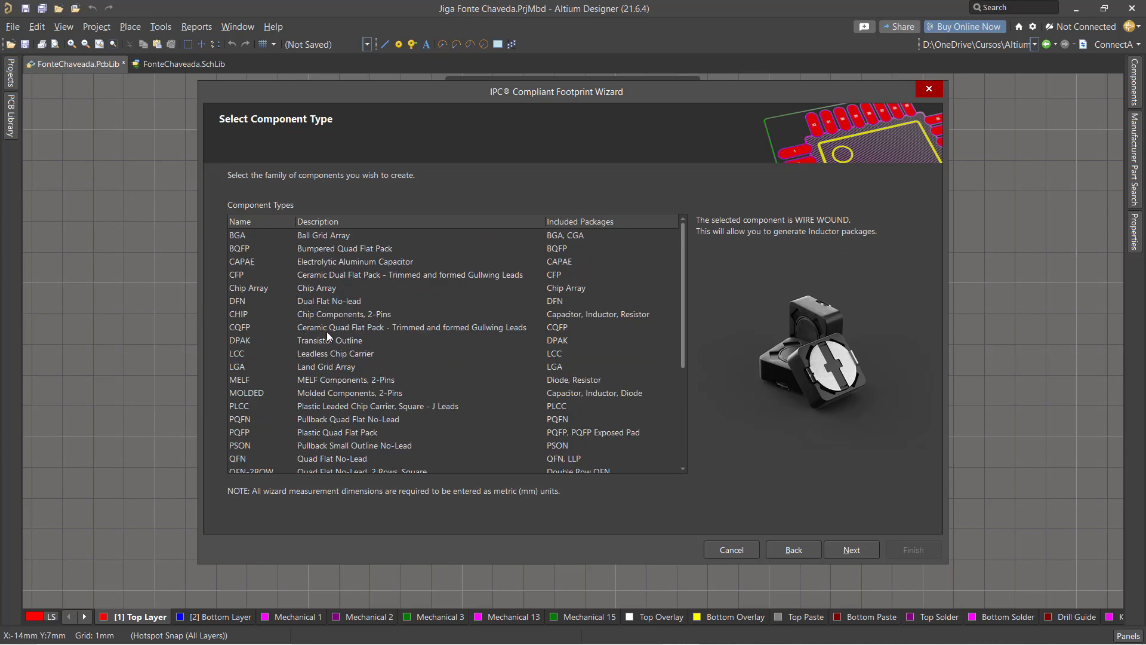
Step: Choose the DFN component type and keep DFN 2-Lead as the package type in the overall dimensions
click(236, 302)
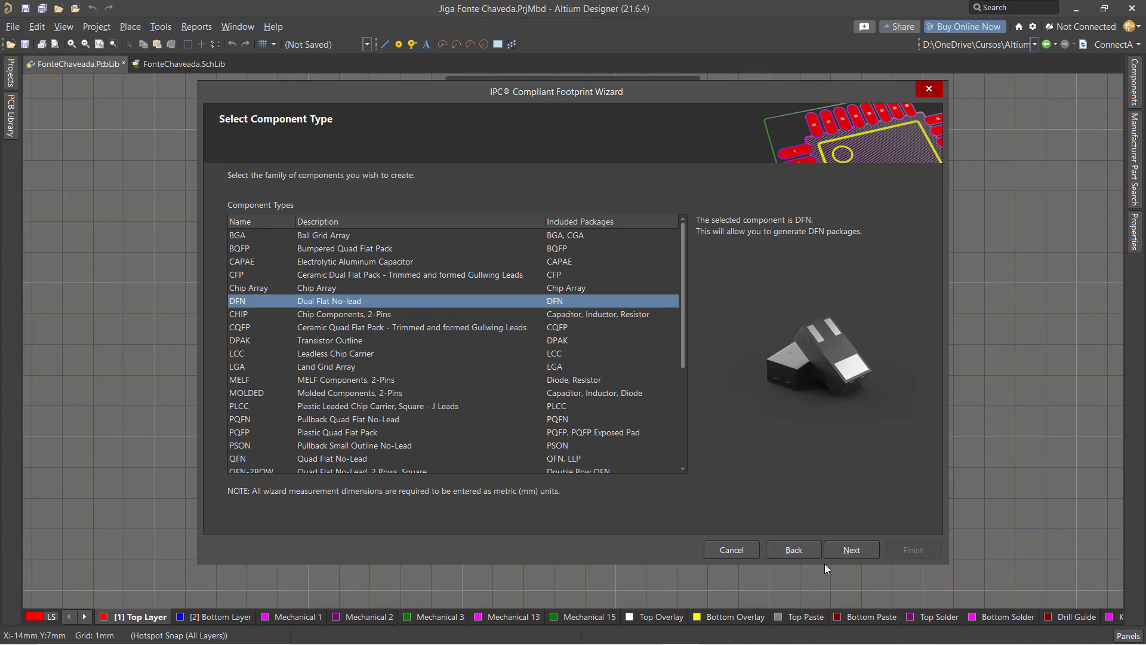
click(850, 549)
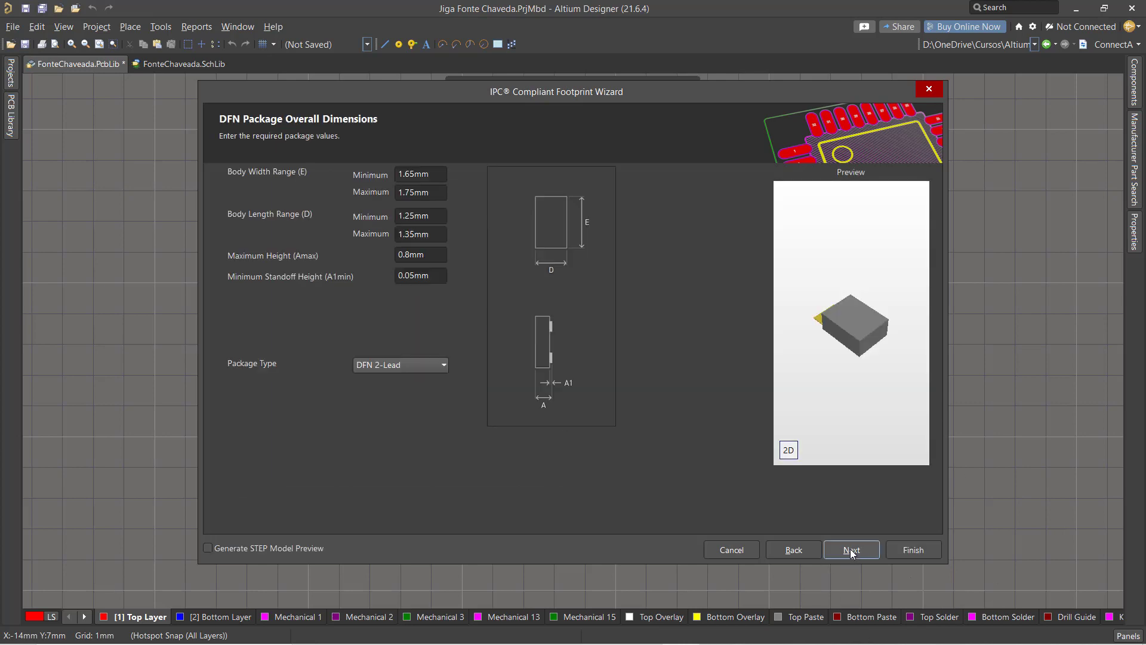
click(441, 366)
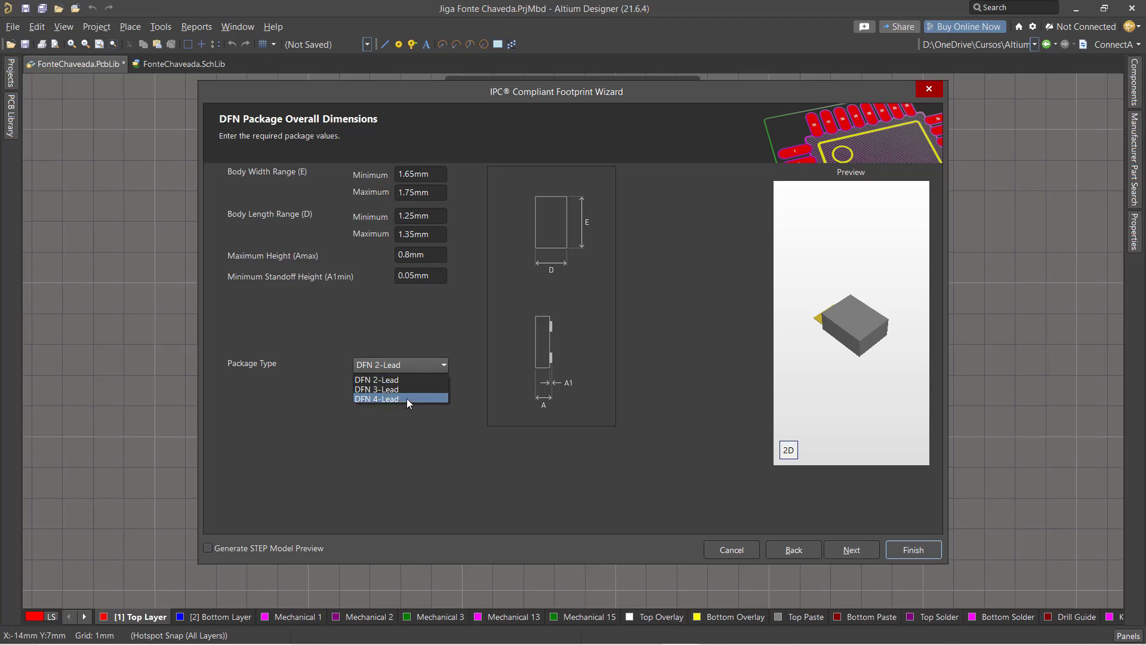
click(396, 364)
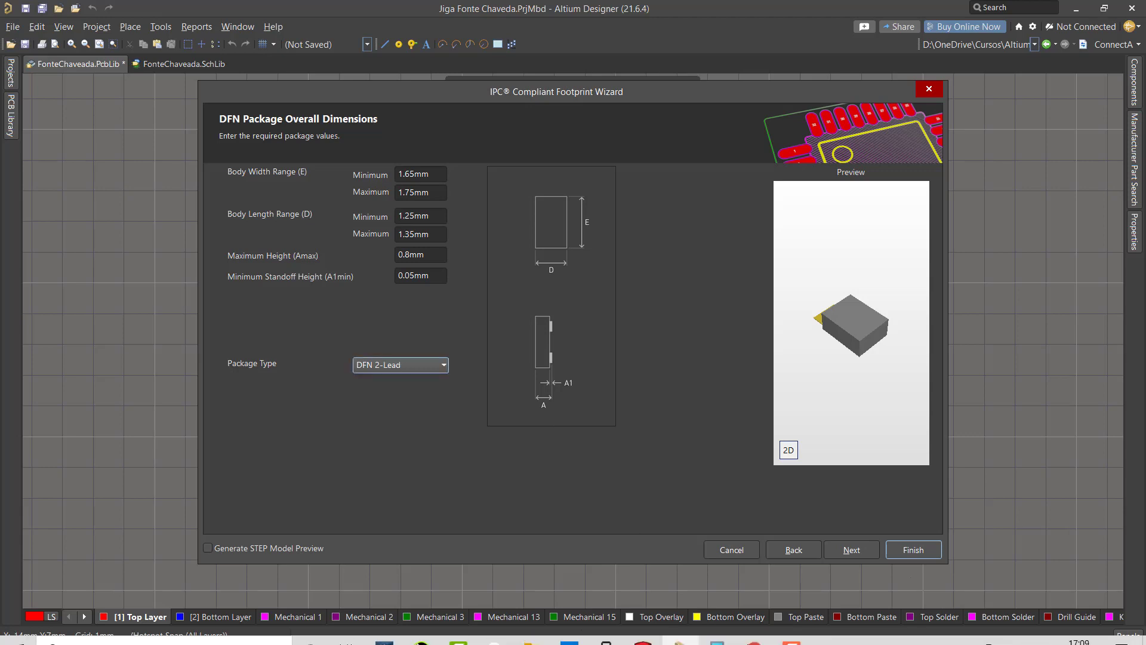
Step: Switch to Chrome, check the package designation in the iW600 datasheet, and return to Altium Designer
click(754, 630)
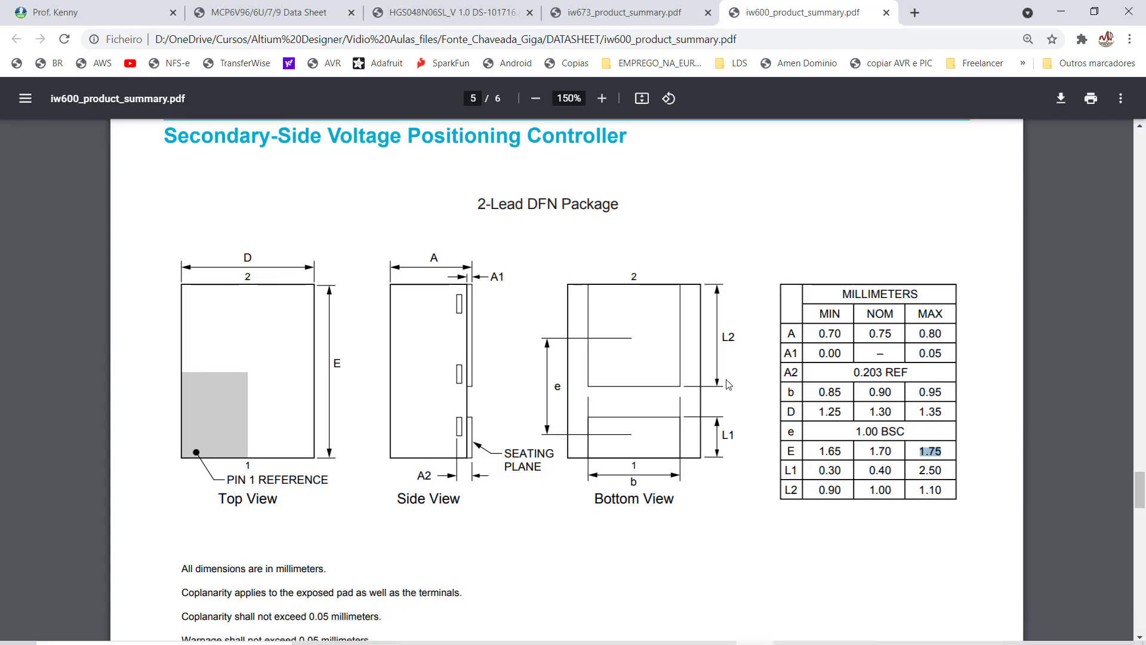
drag(476, 204, 638, 216)
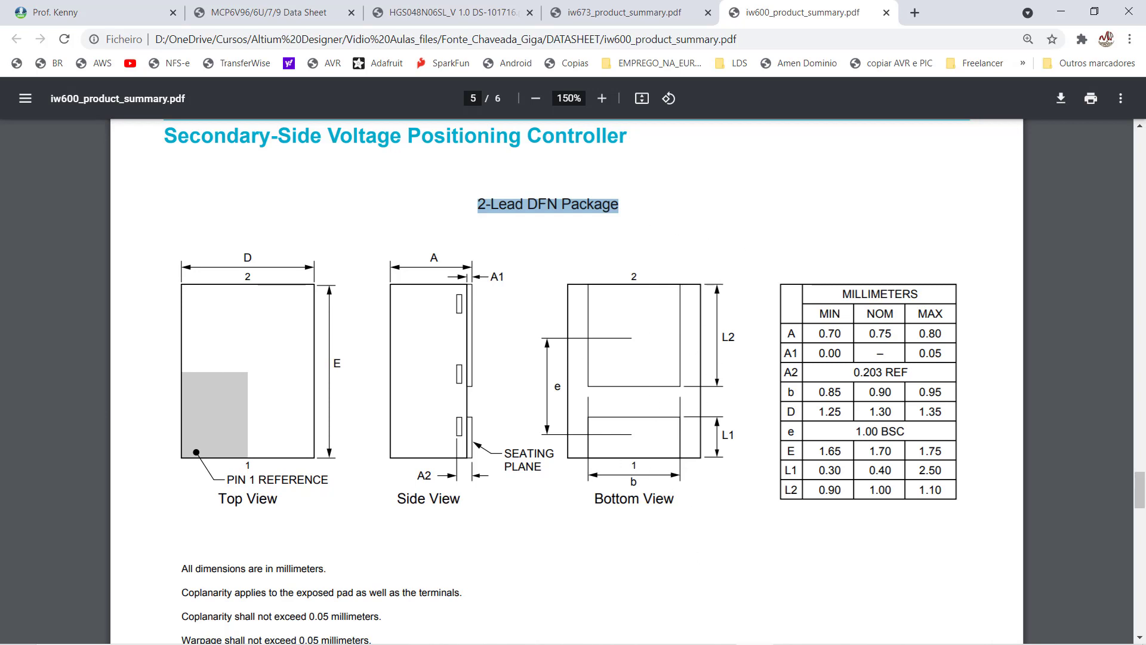
click(685, 635)
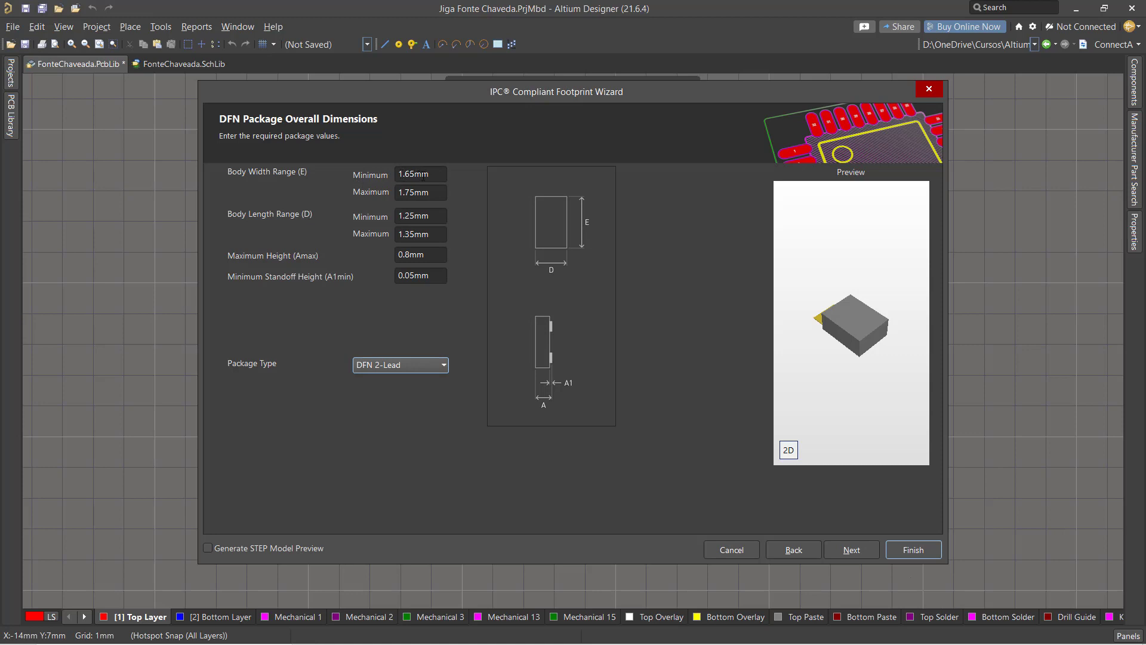
Step: Look up the maximum E dimension in the Chrome datasheet and enter 1.75 as the minimum body width in Altium Designer
double_click(422, 175)
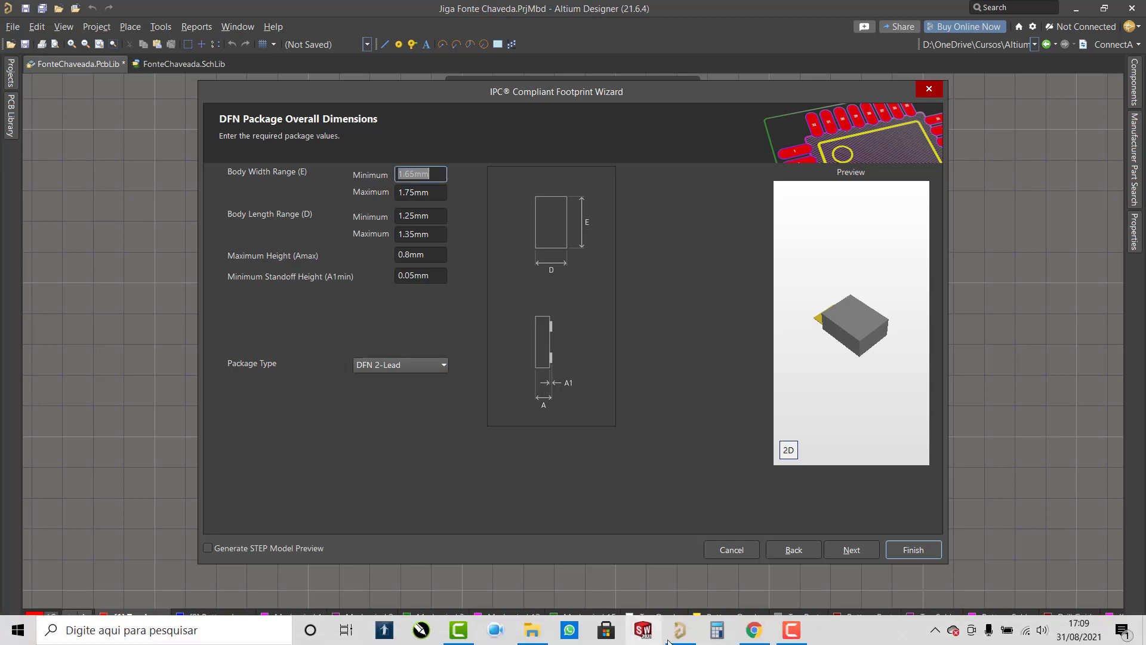
click(750, 634)
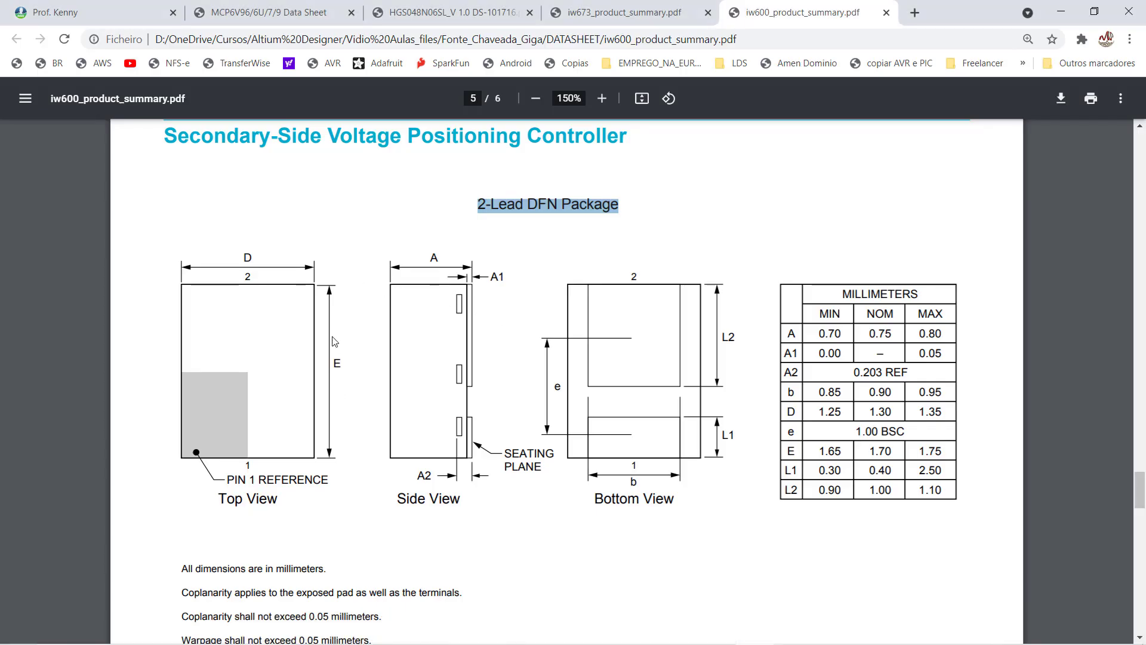
drag(919, 453, 943, 453)
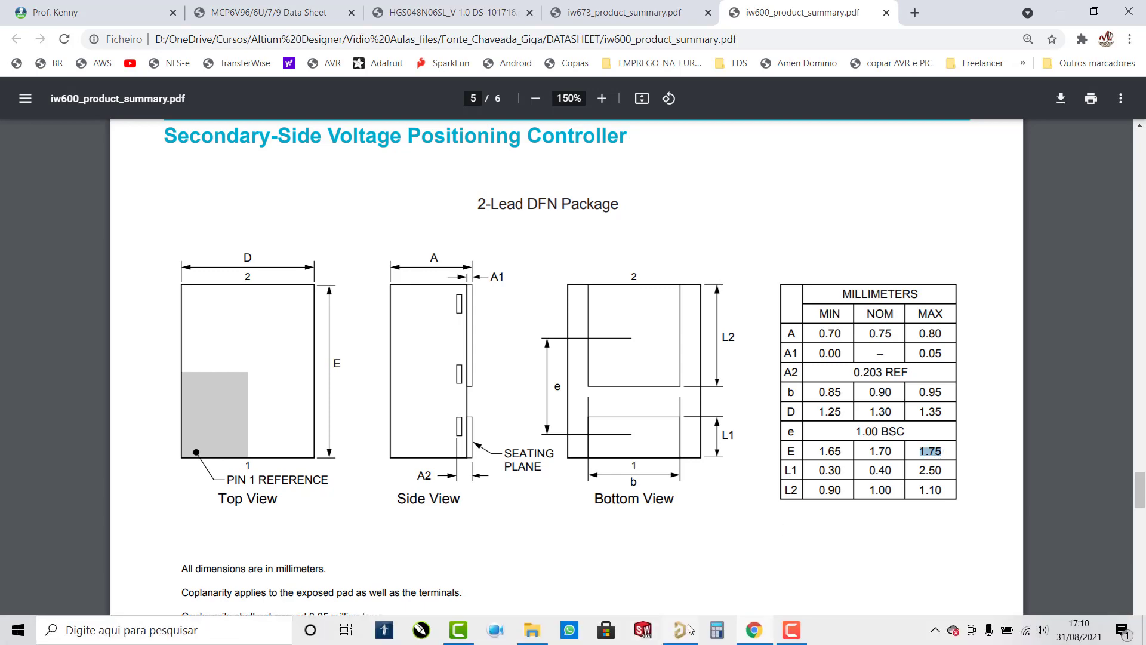
click(681, 632)
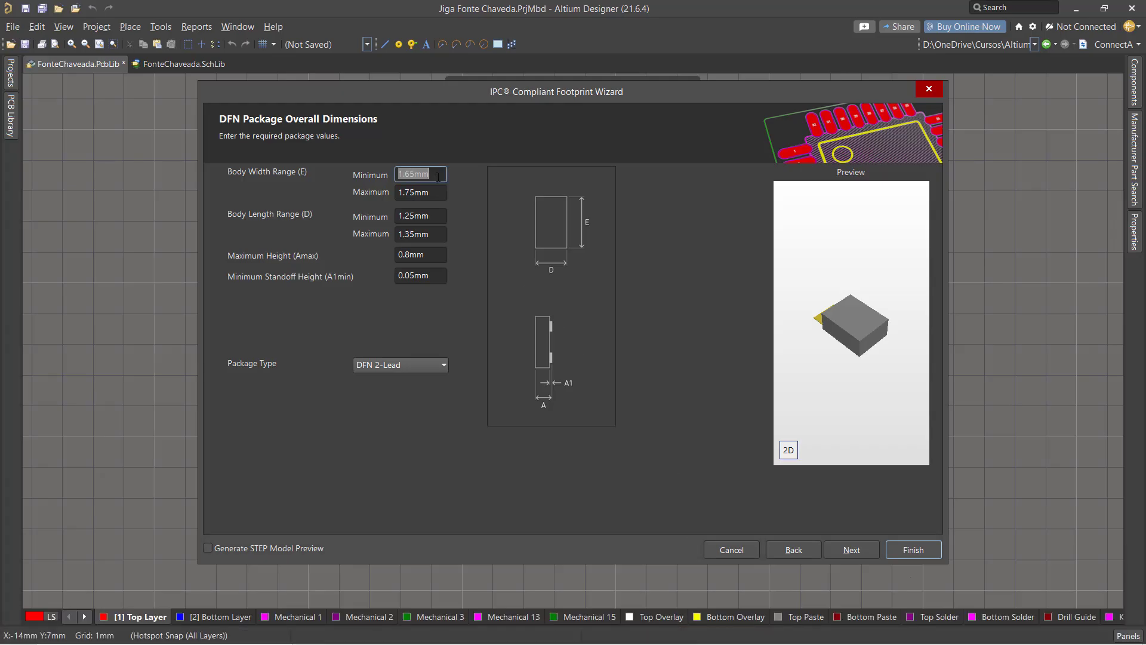
text(1.75)
Step: Look up the minimum E dimension in the Chrome datasheet and set the minimum body width to 1.65 in Altium Designer
drag(423, 176, 387, 181)
mouse_move(608, 642)
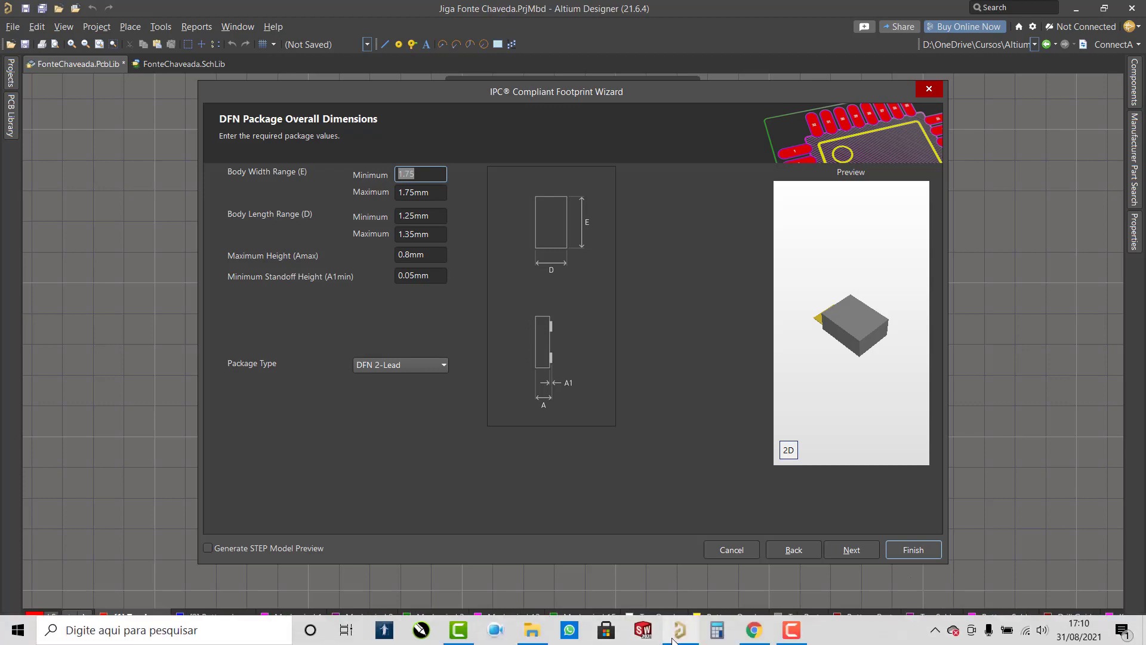
click(754, 631)
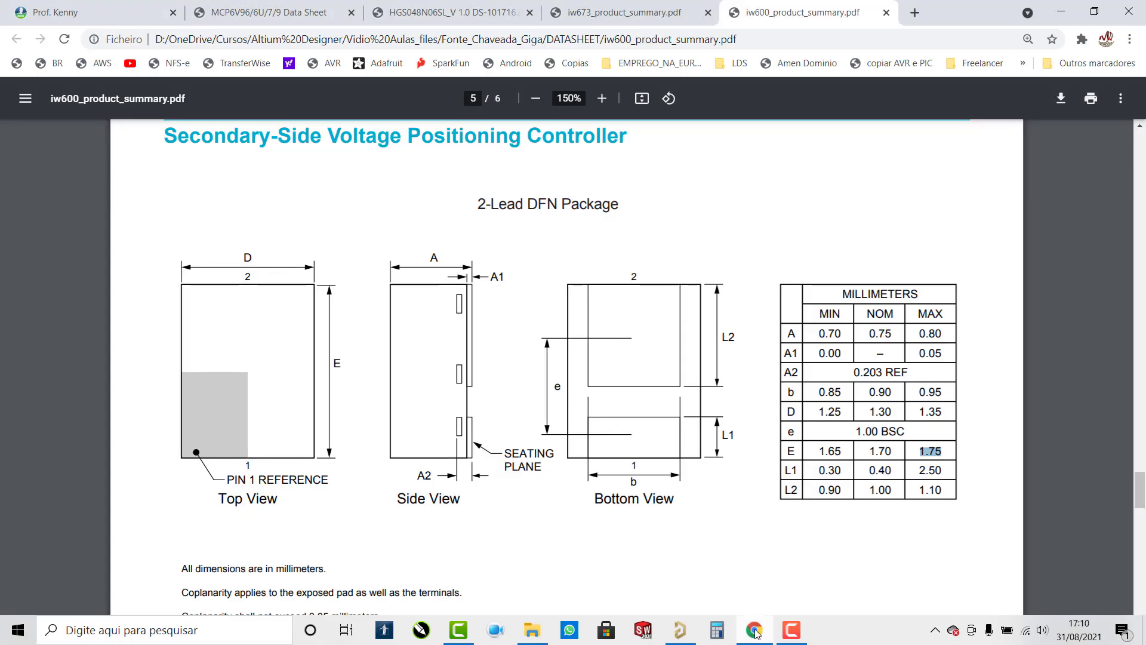
drag(820, 453, 856, 449)
click(693, 641)
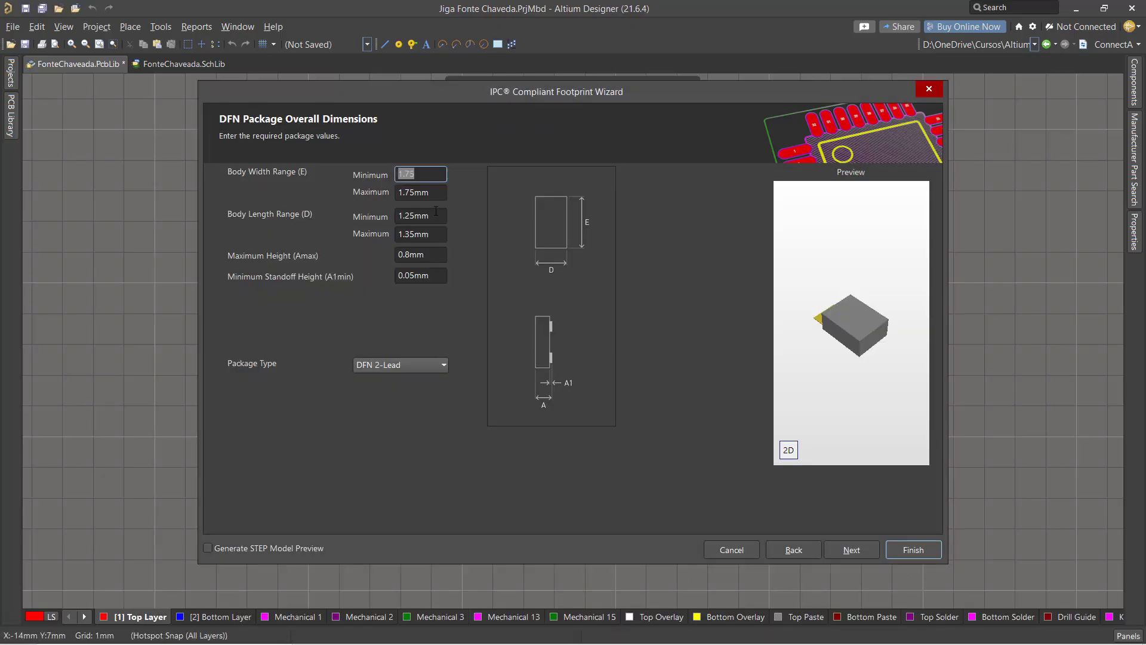
text(1.65)
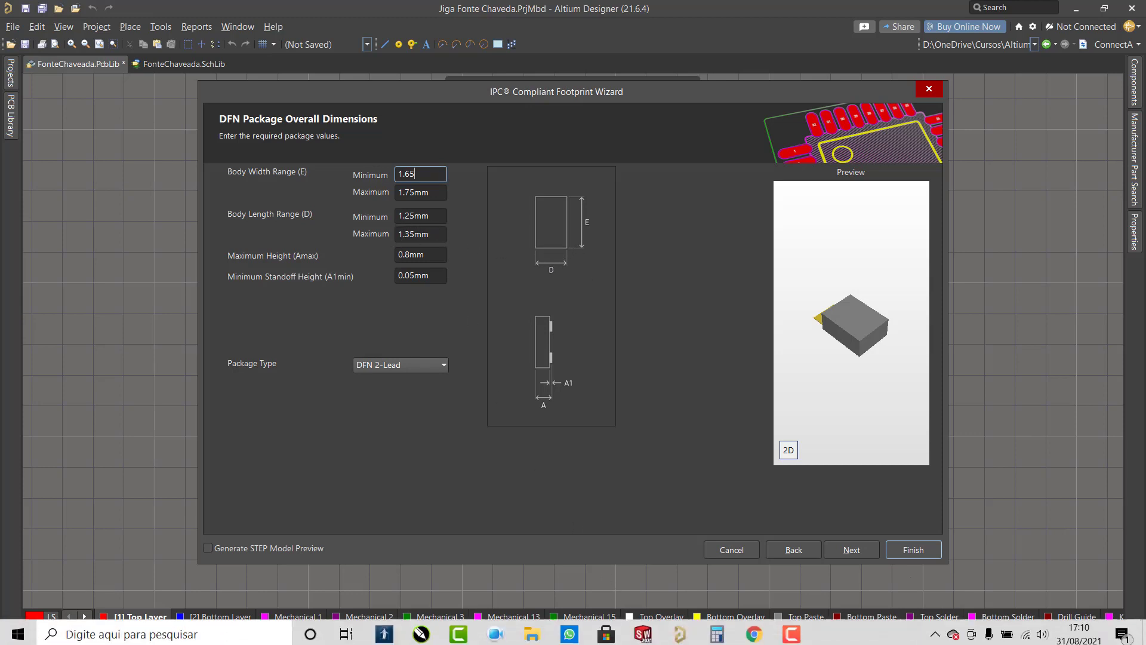
Step: Compare the wizard's body length range and maximum height with dimensions D and A in the Chrome datasheet, returning to Altium Designer
click(753, 630)
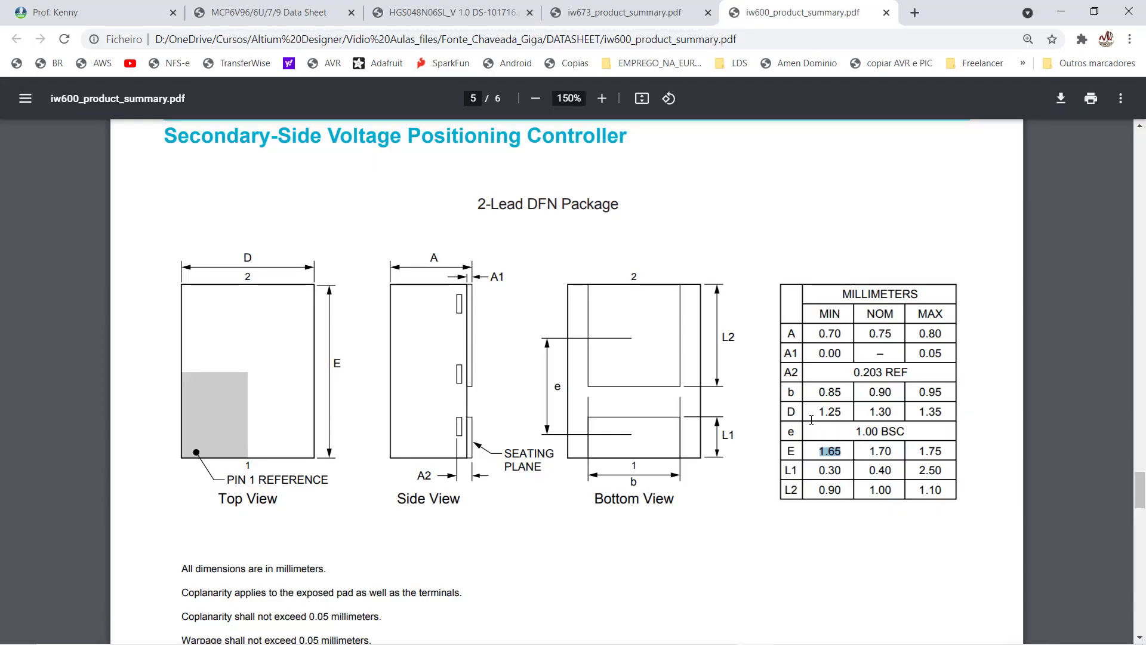
drag(820, 415, 849, 401)
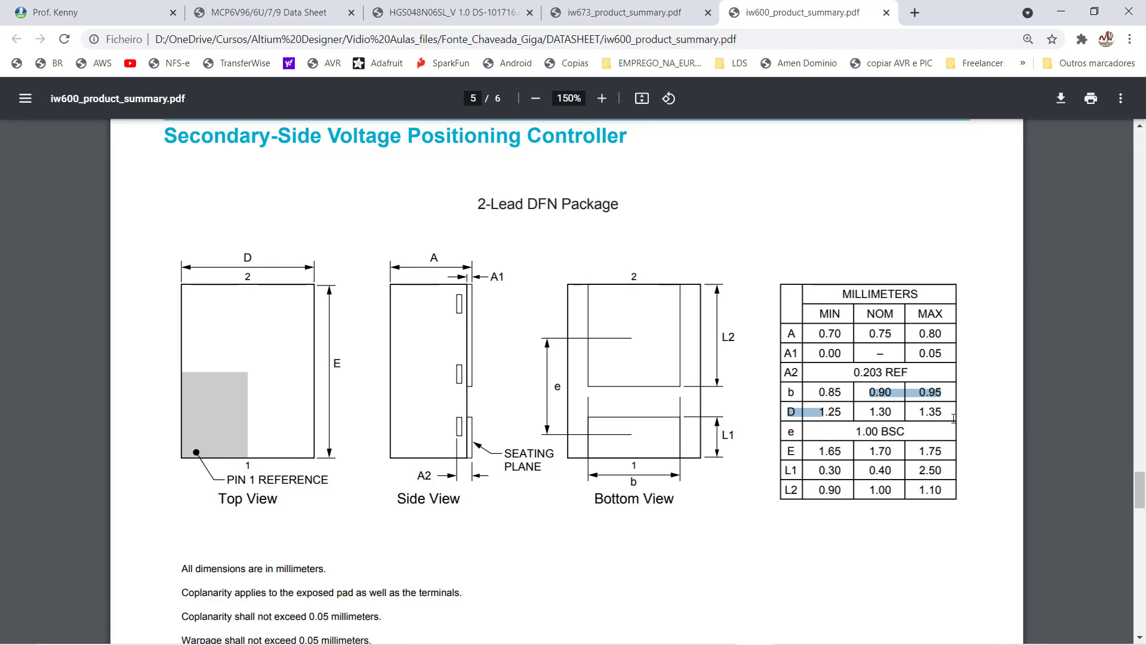
click(680, 630)
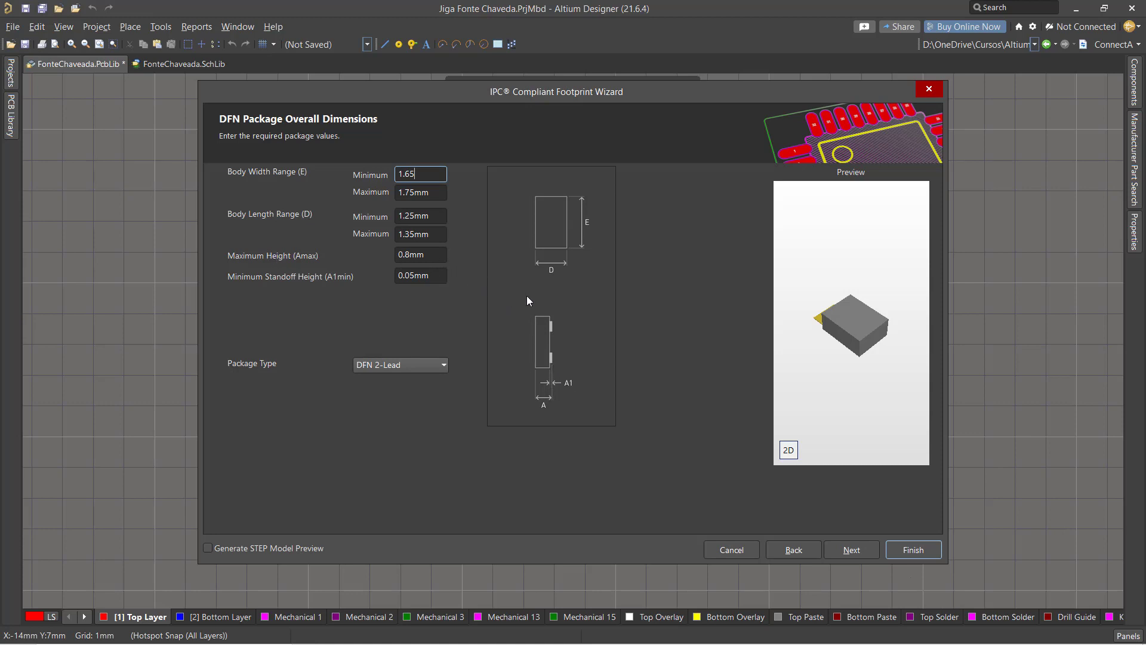
click(754, 630)
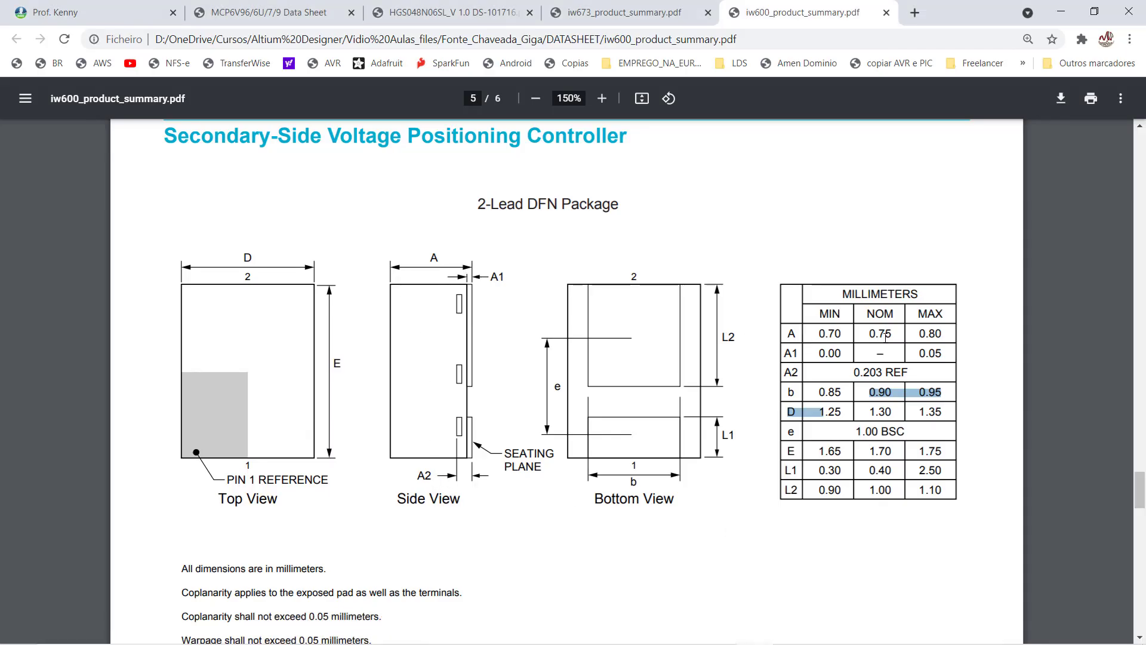
drag(919, 333, 955, 335)
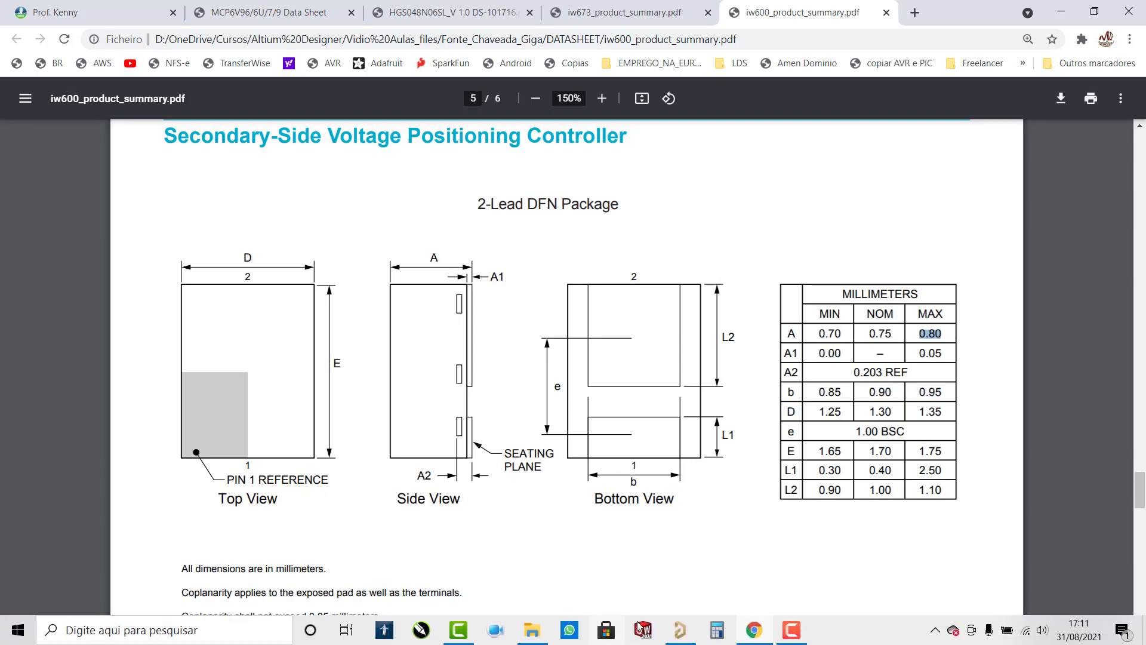
click(680, 633)
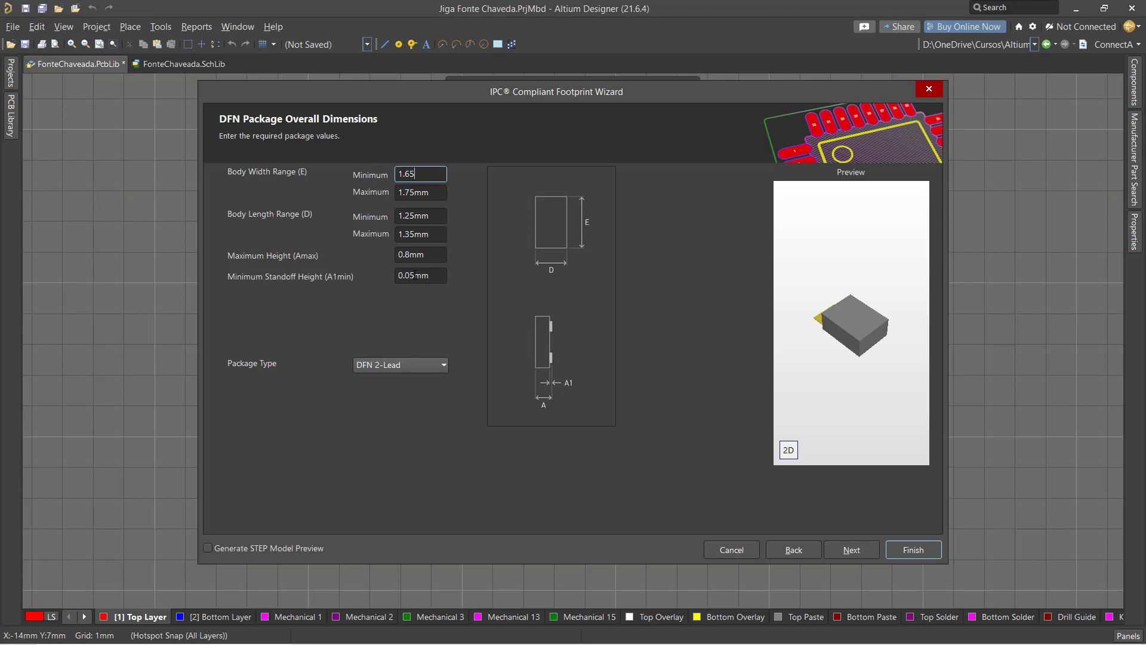
Step: Check standoff dimension A1 in the Chrome datasheet against the wizard's minimum standoff height, returning to Altium Designer
mouse_move(619, 644)
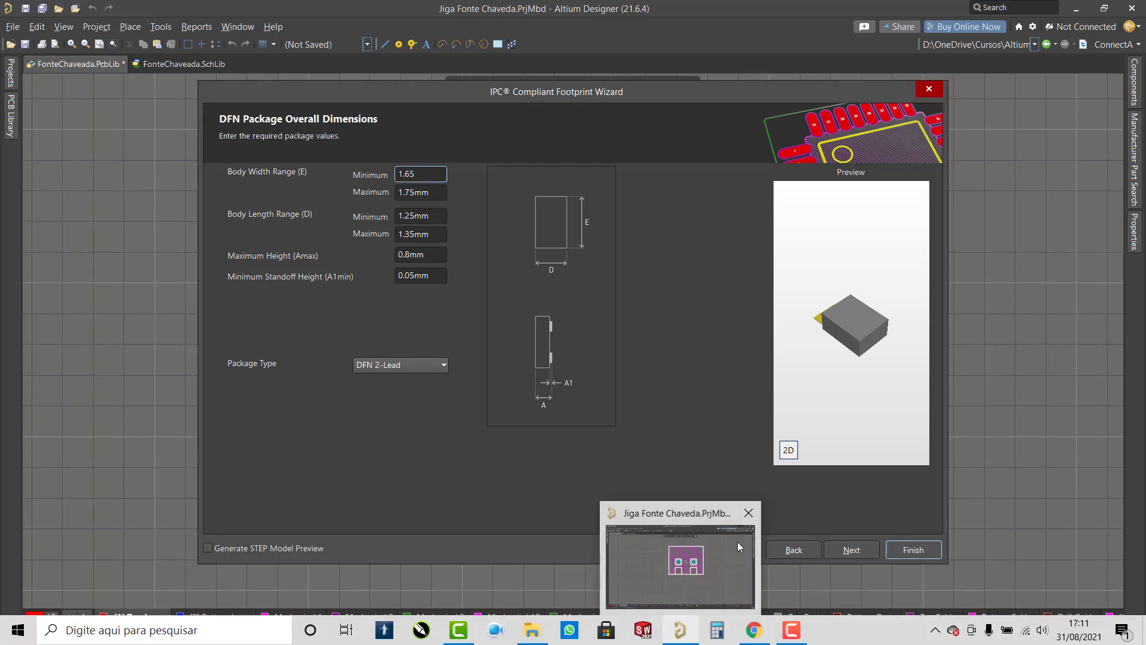
click(754, 635)
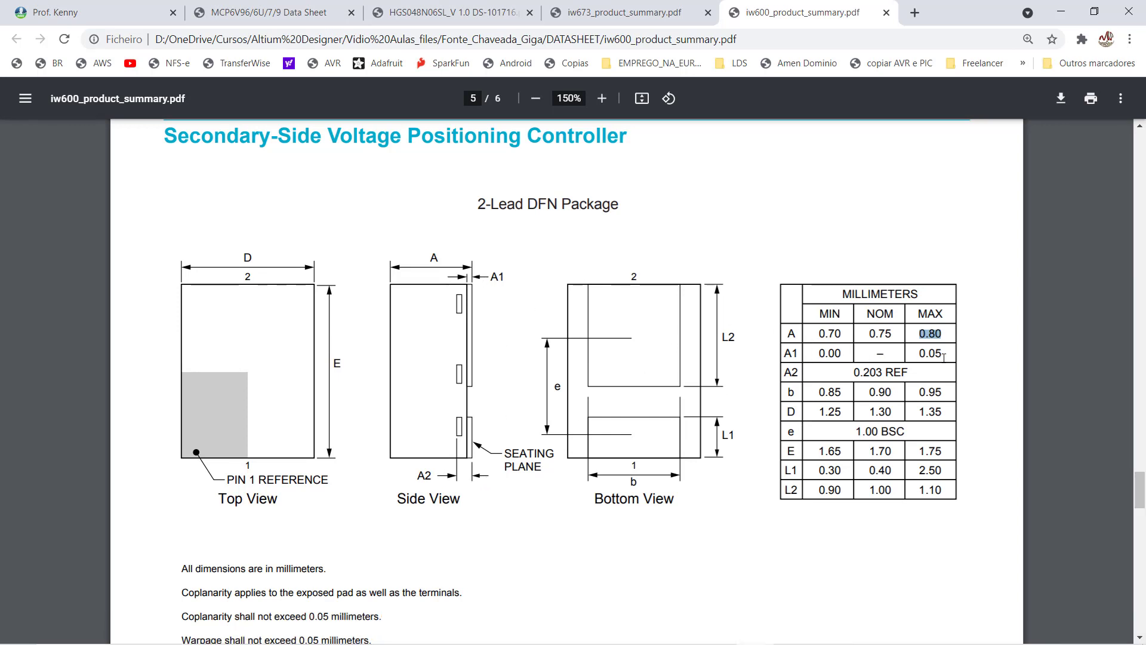
mouse_move(743, 642)
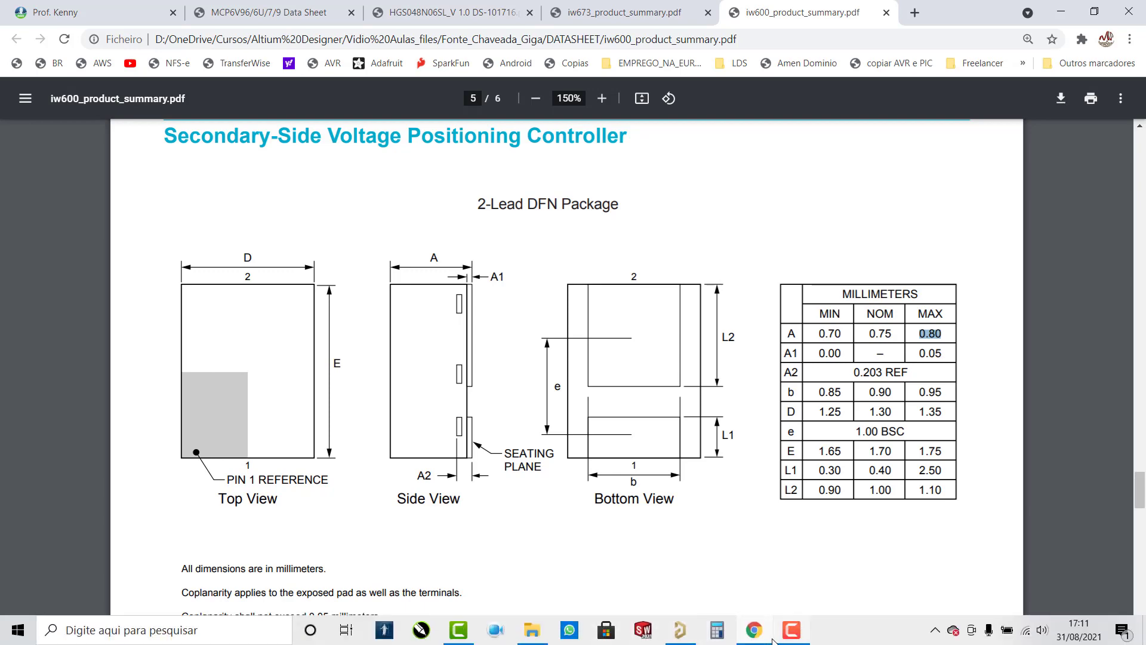
click(679, 630)
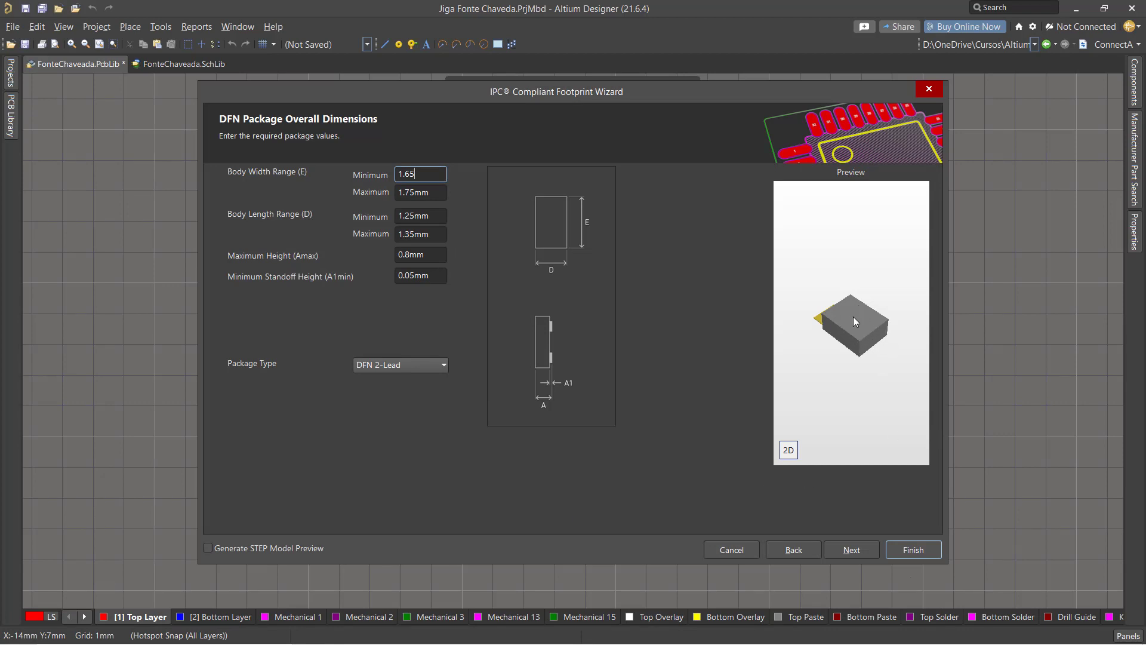
Step: Enable the STEP model preview and continue to the DFN package pin dimensions
click(205, 549)
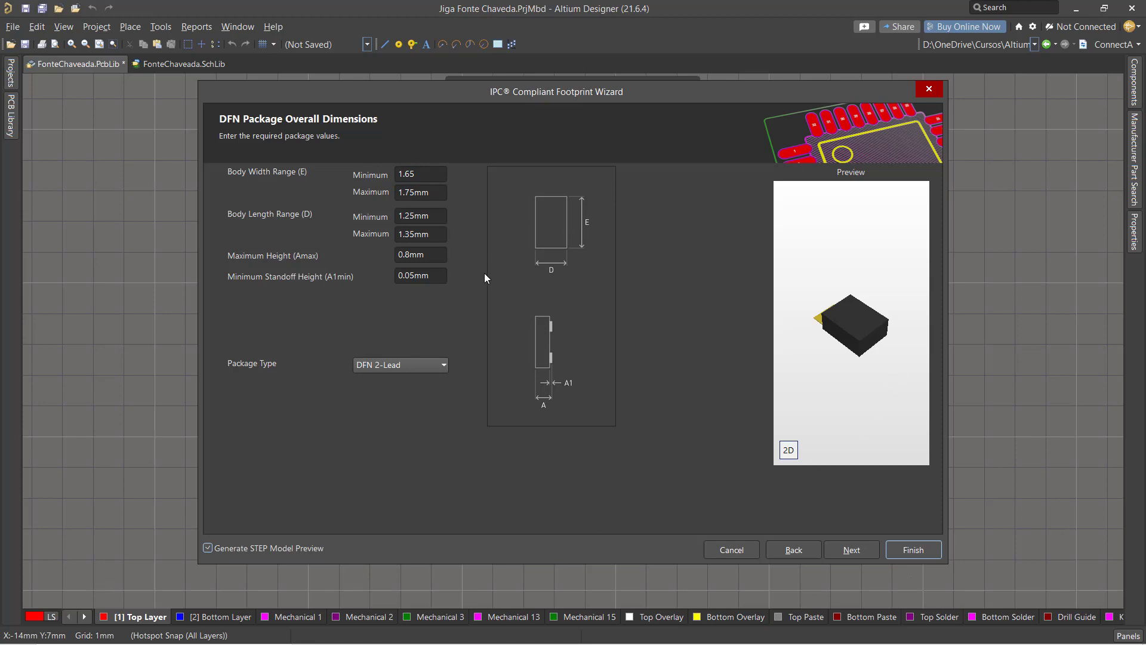
click(852, 549)
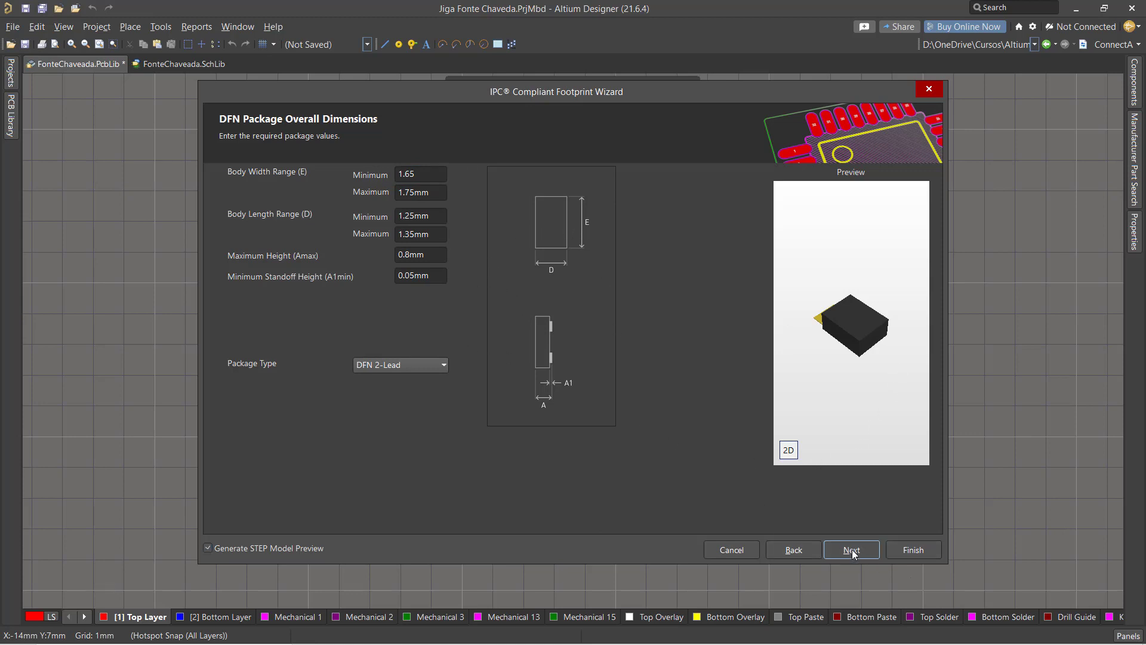
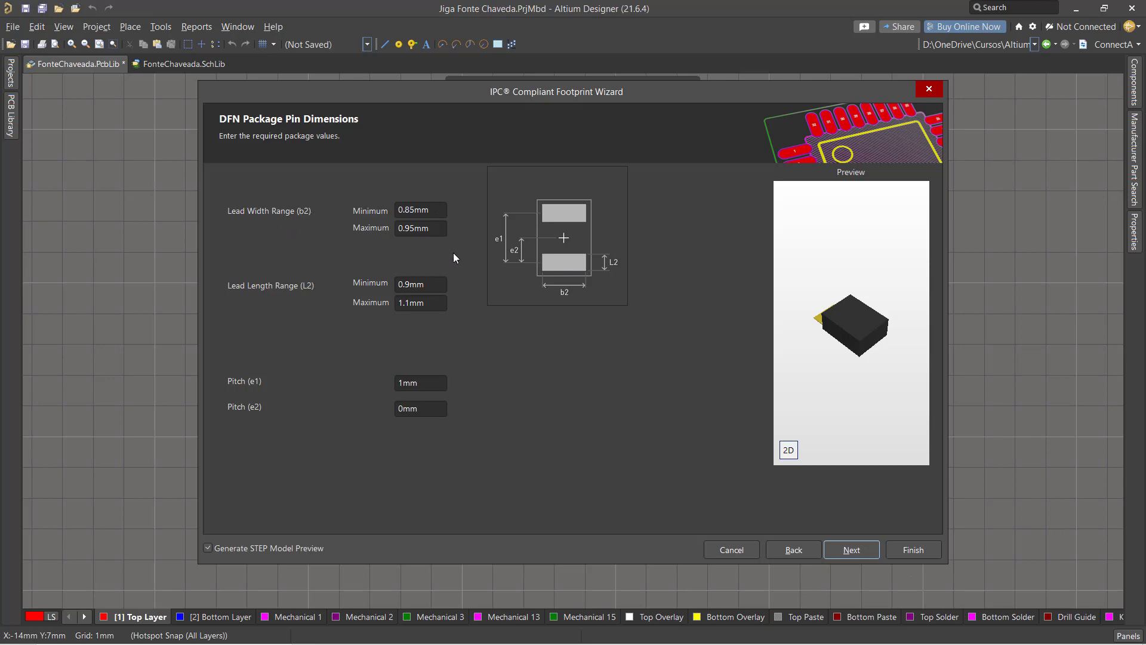
Step: Look up lead pitch e in the Chrome datasheet and return to the pin dimensions in Altium Designer
mouse_move(735, 642)
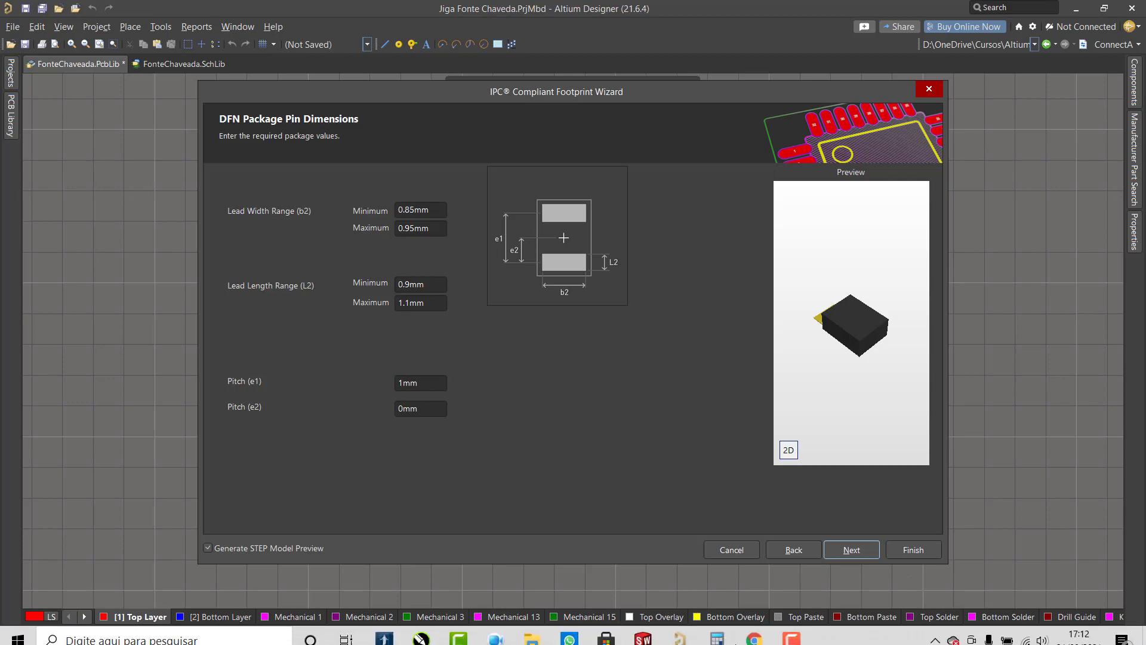
click(754, 630)
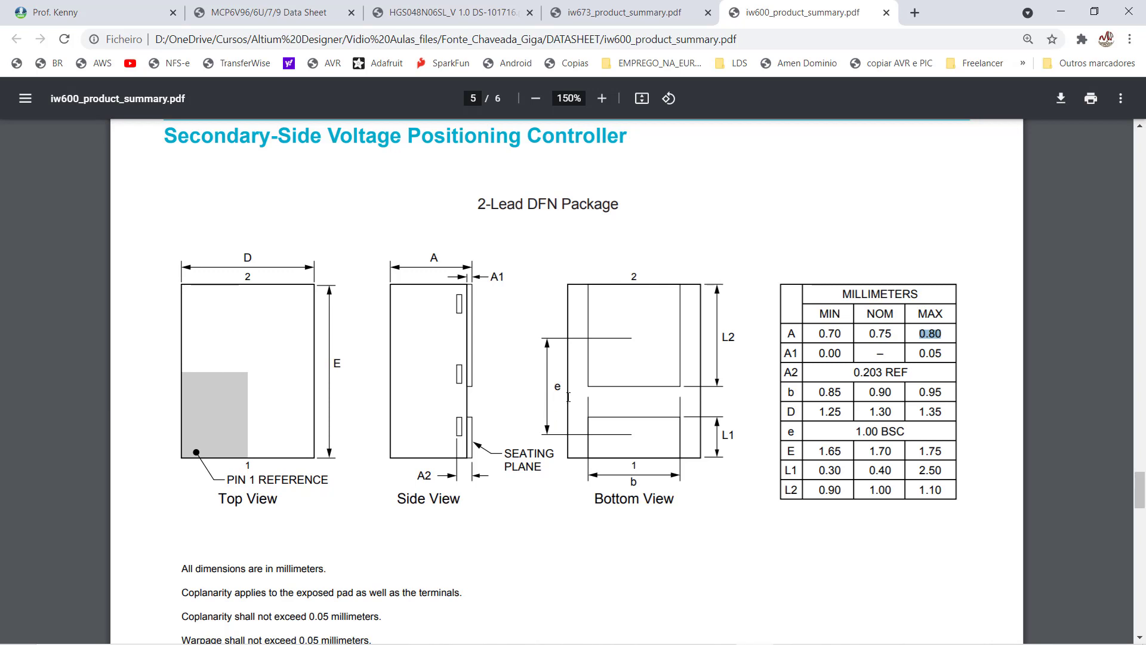
drag(855, 433, 905, 431)
click(687, 636)
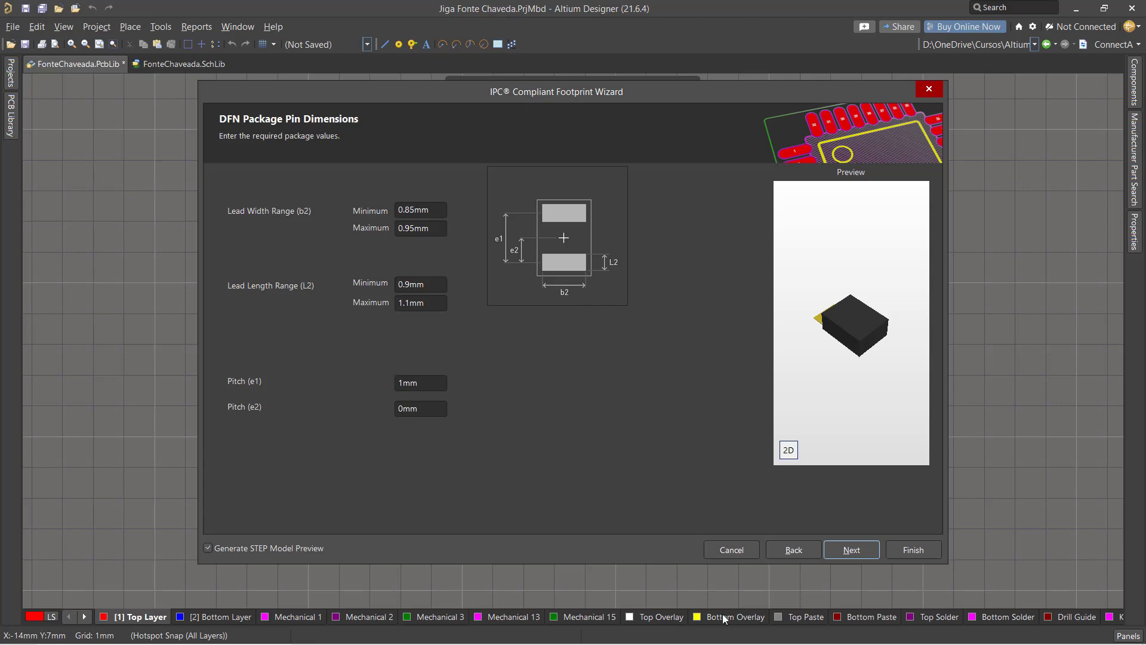
Step: Compare the wizard's lead width range with dimension b in the Chrome datasheet, returning to Altium Designer
mouse_move(733, 642)
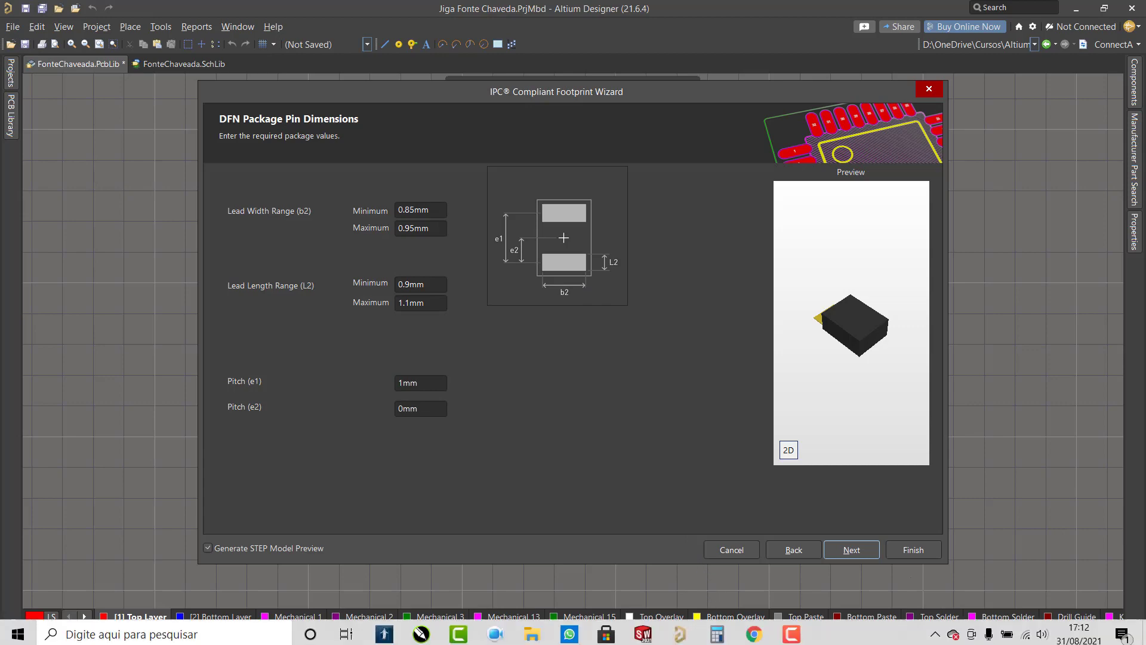
click(764, 630)
drag(628, 482, 641, 482)
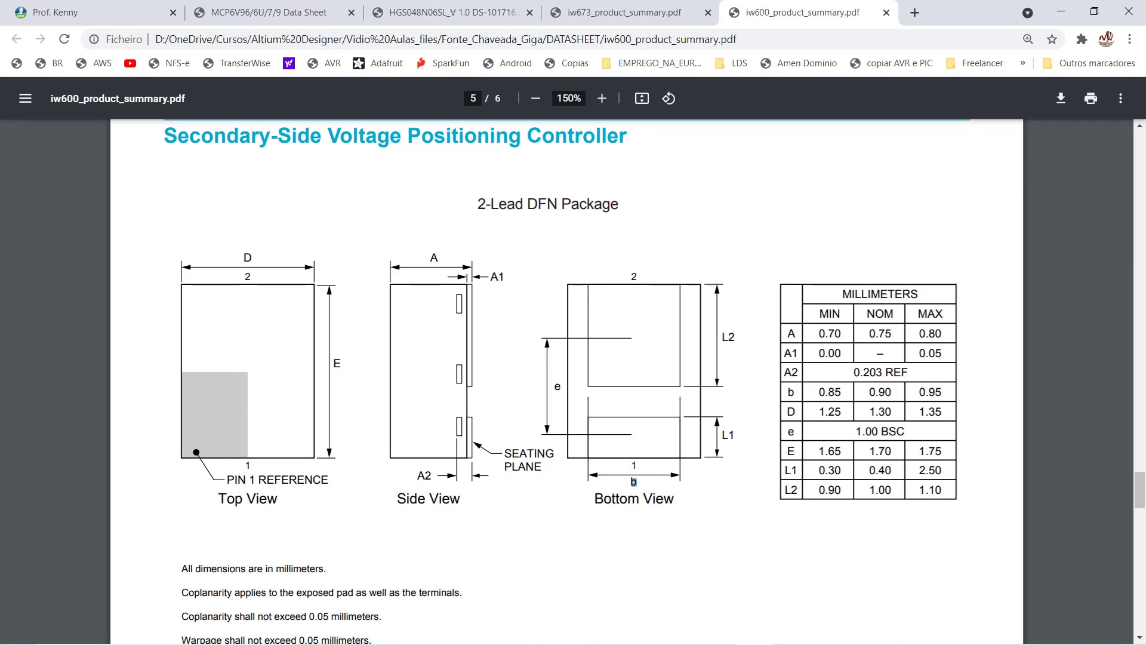
mouse_move(719, 640)
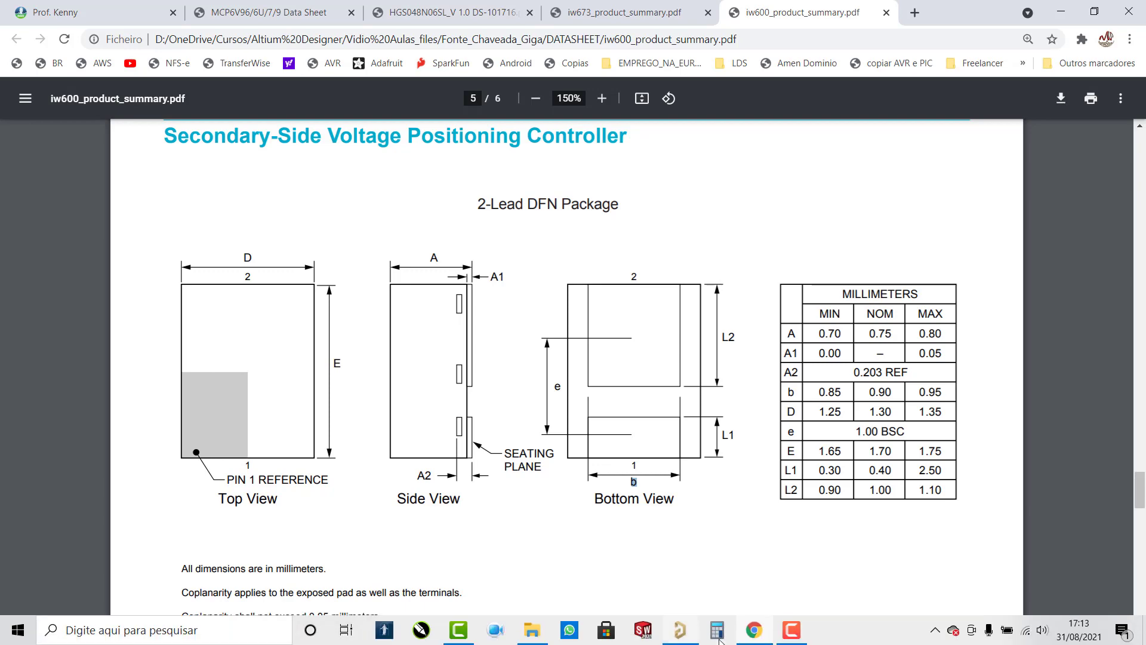
click(679, 634)
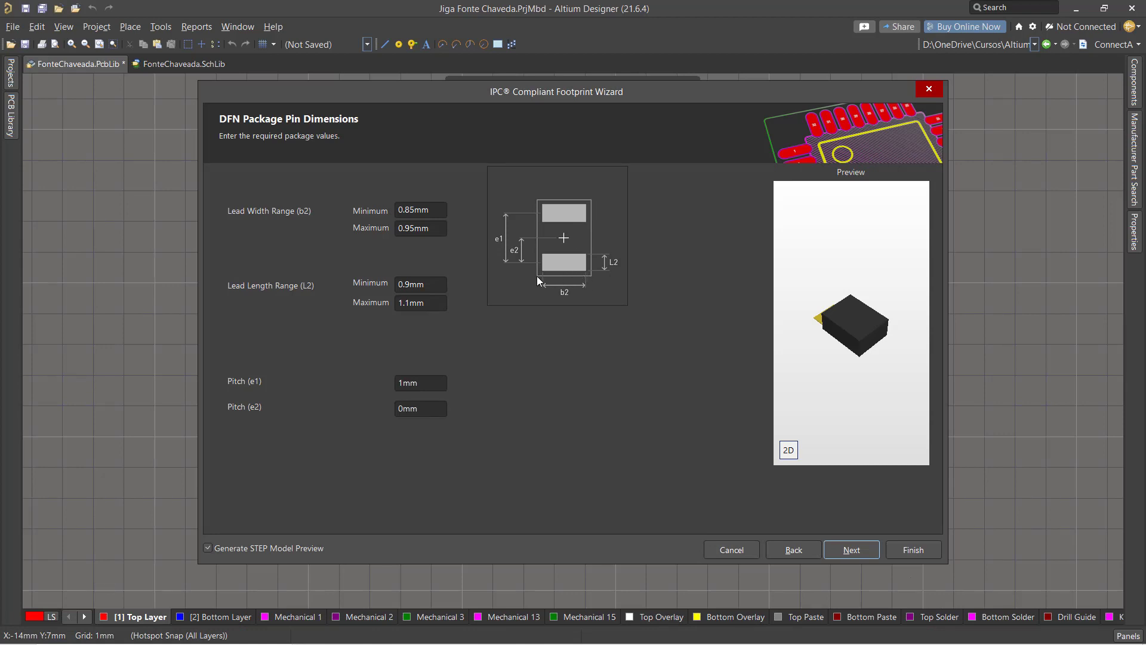
mouse_move(712, 634)
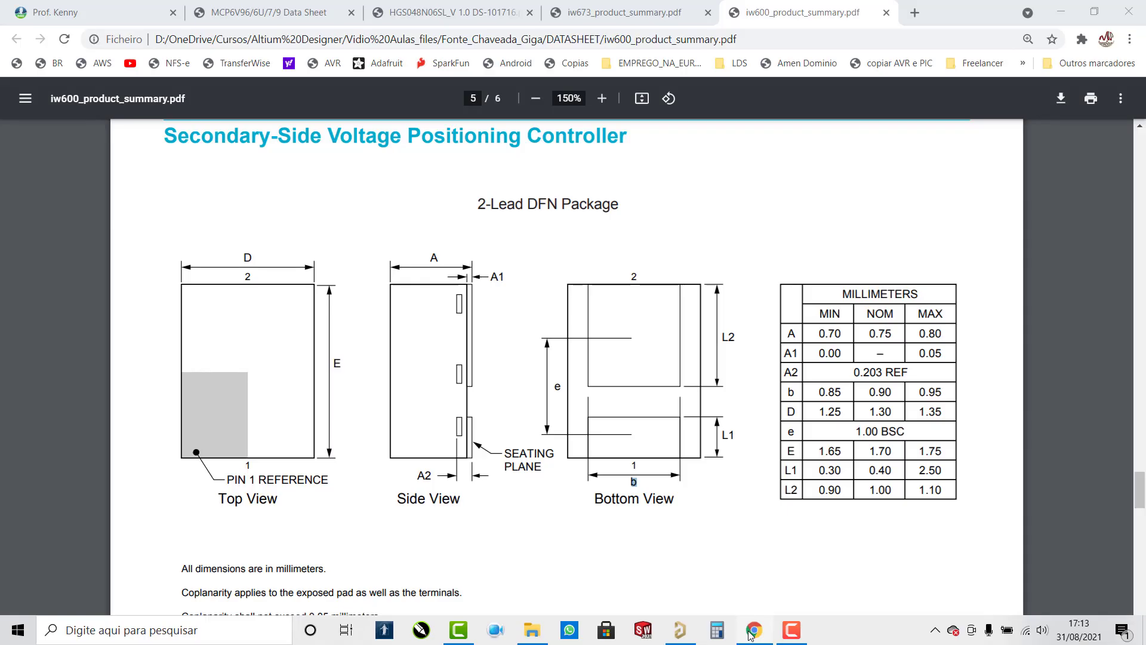
click(754, 629)
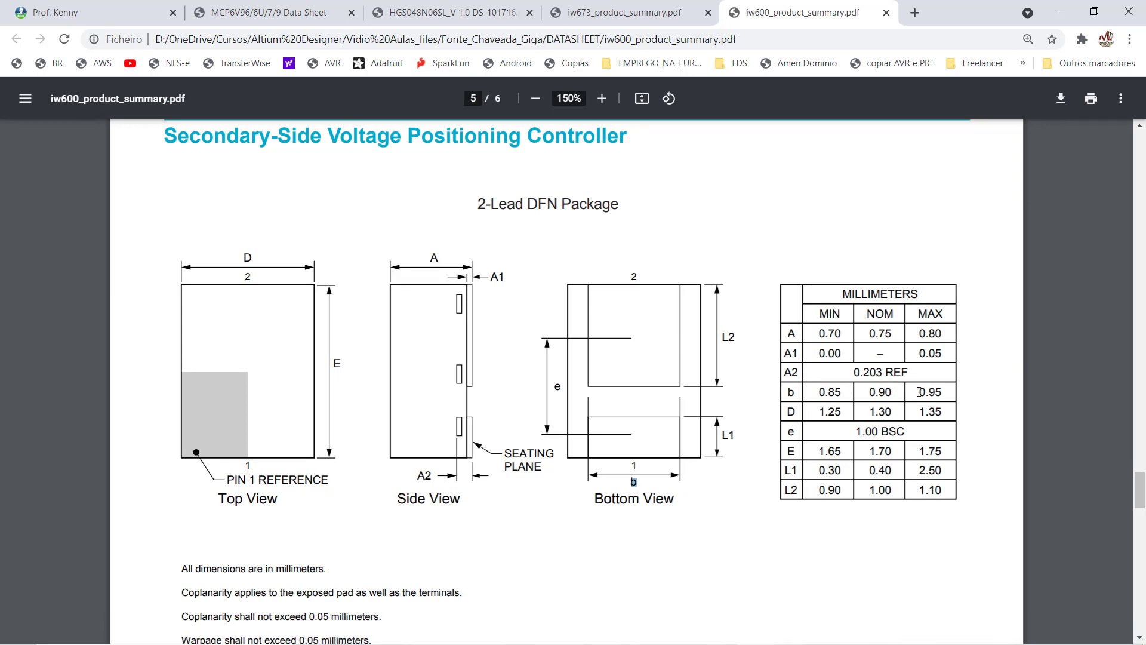
drag(920, 392, 951, 391)
click(682, 628)
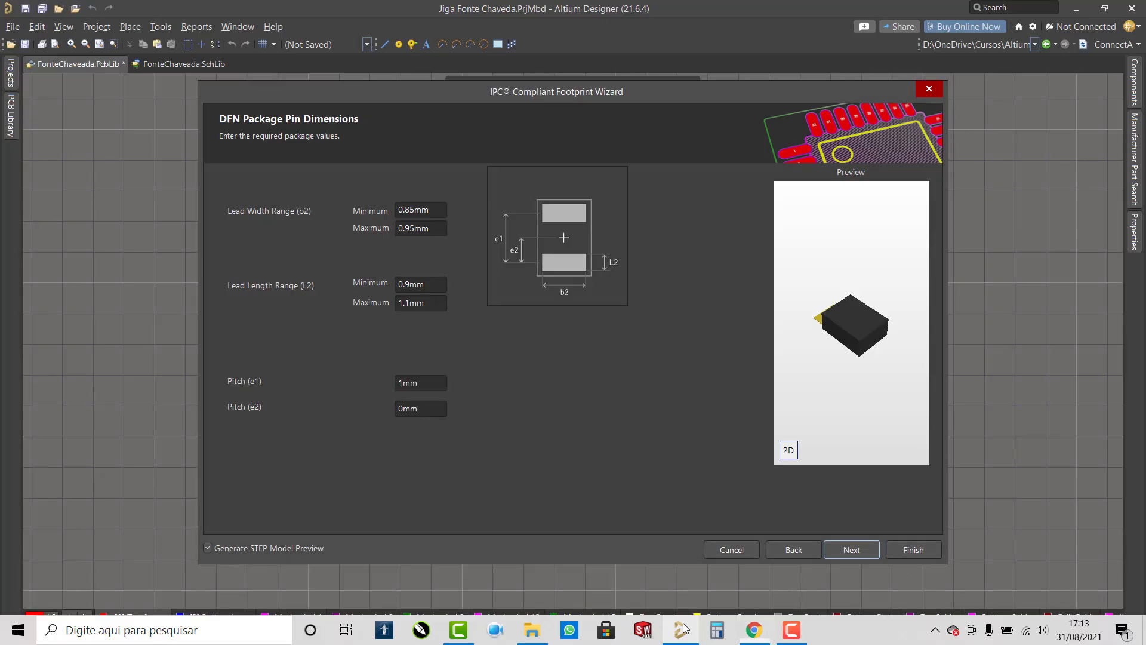
click(399, 210)
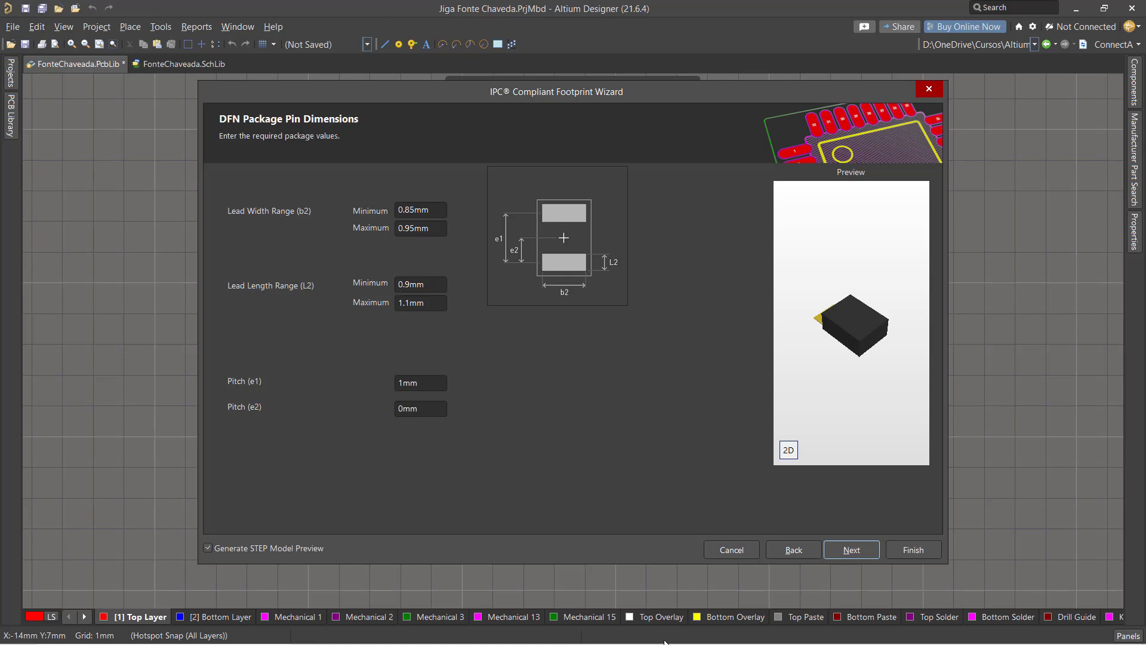
Step: Check lead length dimension L2 in the Chrome datasheet and select the e2 pitch value in Altium Designer
click(754, 630)
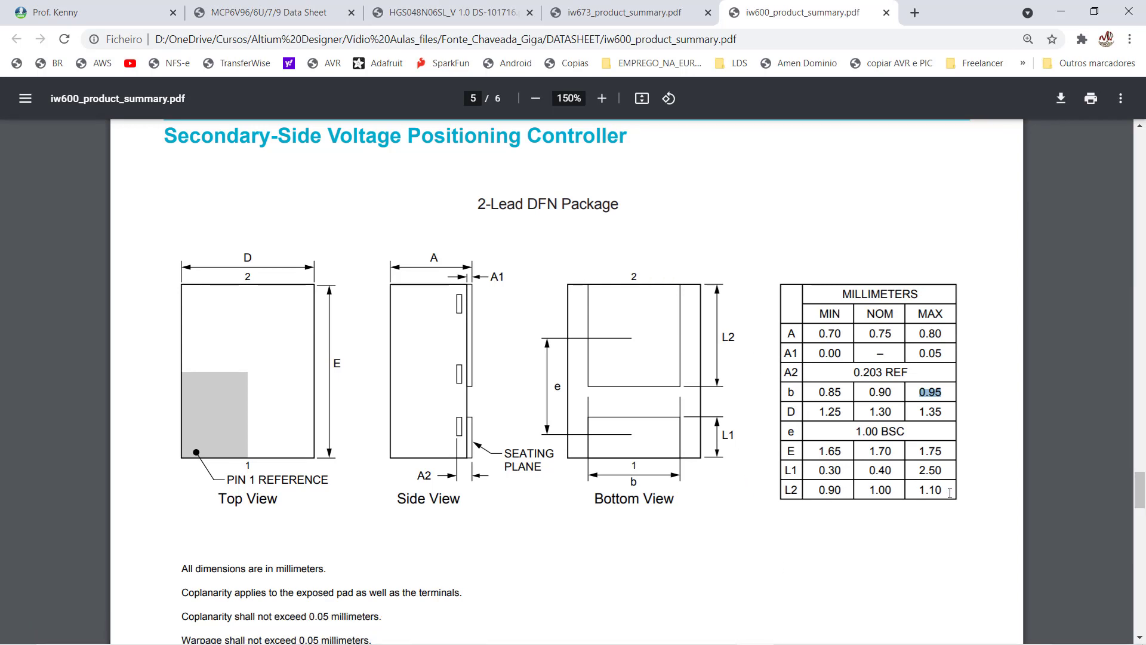
click(679, 629)
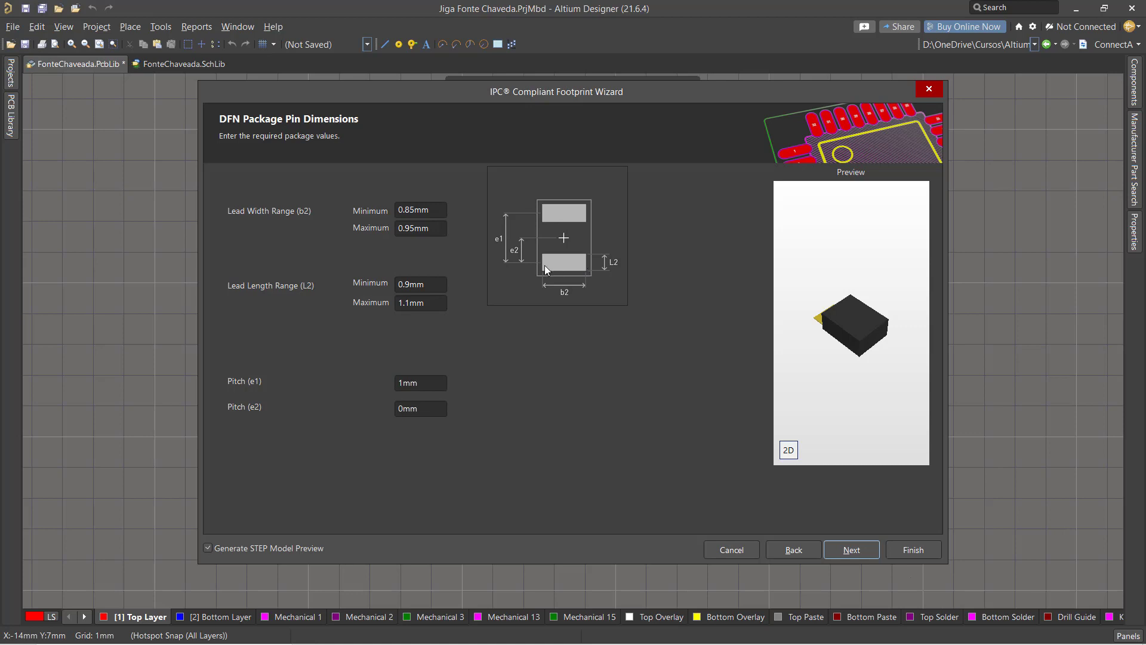
drag(434, 386, 396, 391)
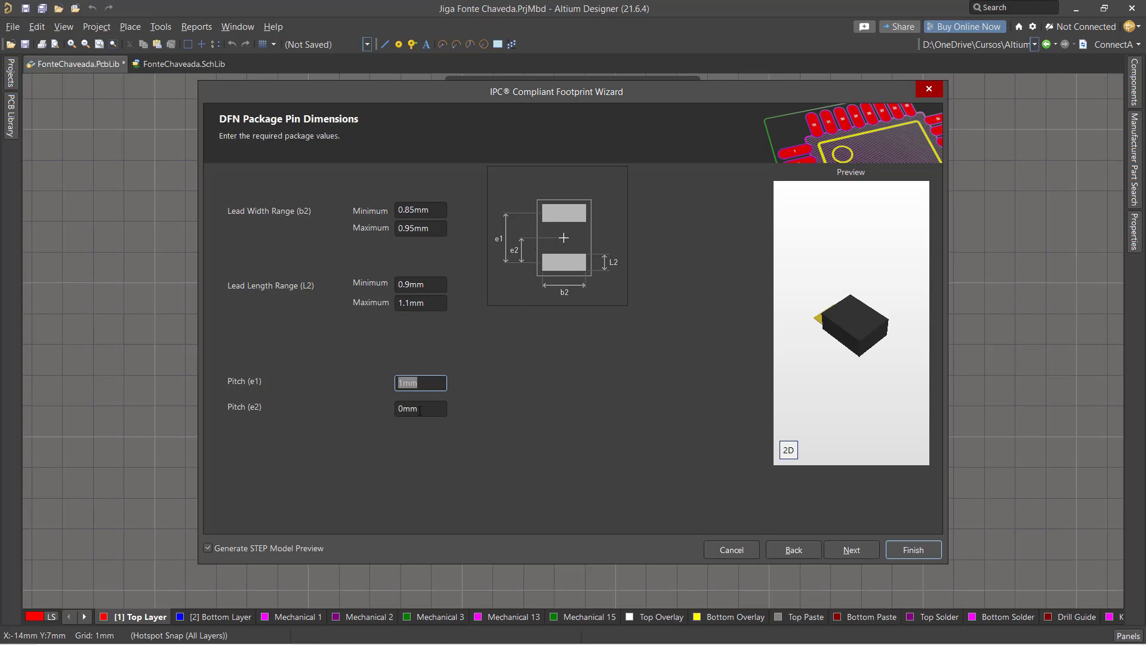
key(Tab)
Step: Examine the package's bottom view in the Chrome datasheet for the e2 pitch and return to Altium Designer
mouse_move(717, 643)
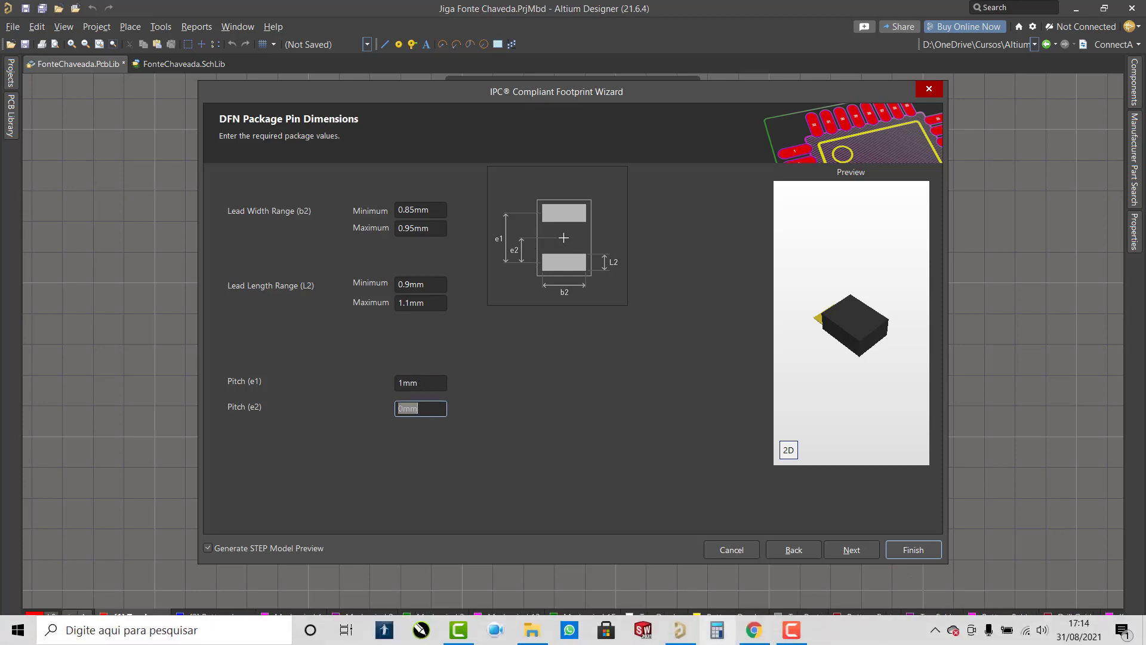
click(754, 633)
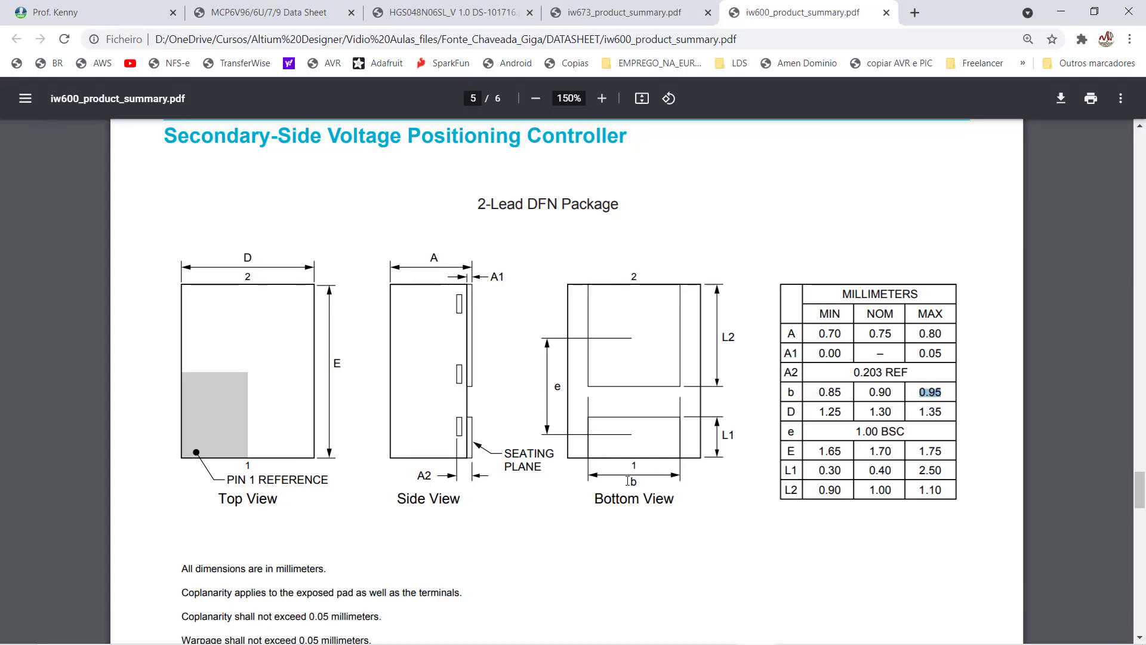
click(602, 405)
mouse_move(717, 643)
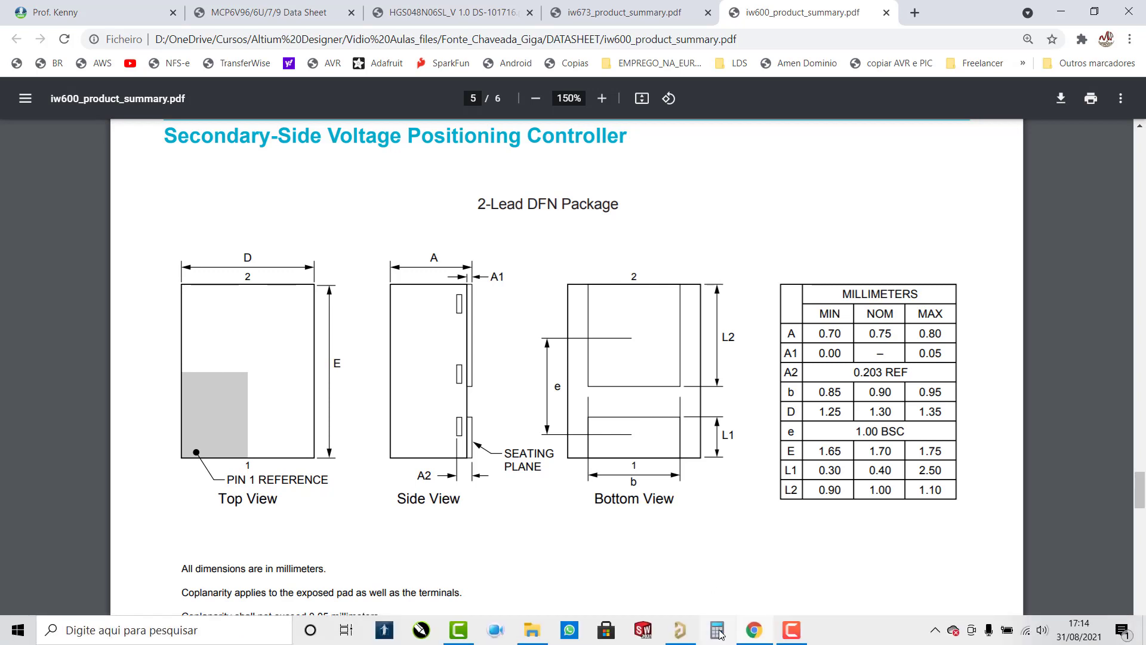
click(681, 638)
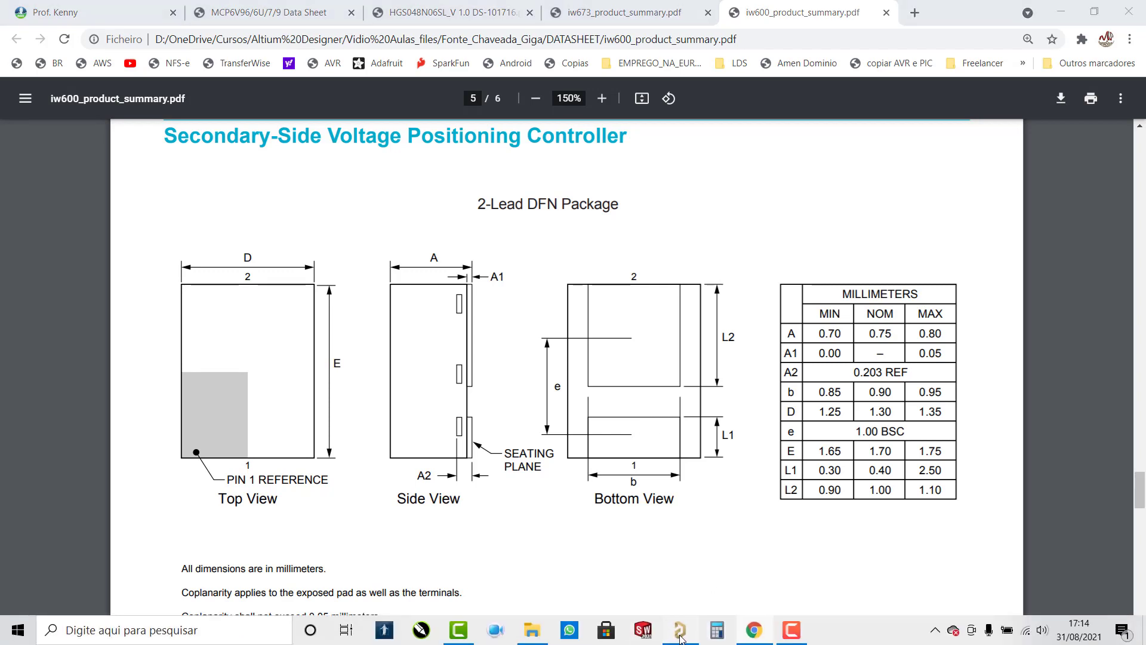
Step: Open Calculator and look up the maximum E and L2 dimensions in the Chrome datasheet
click(717, 629)
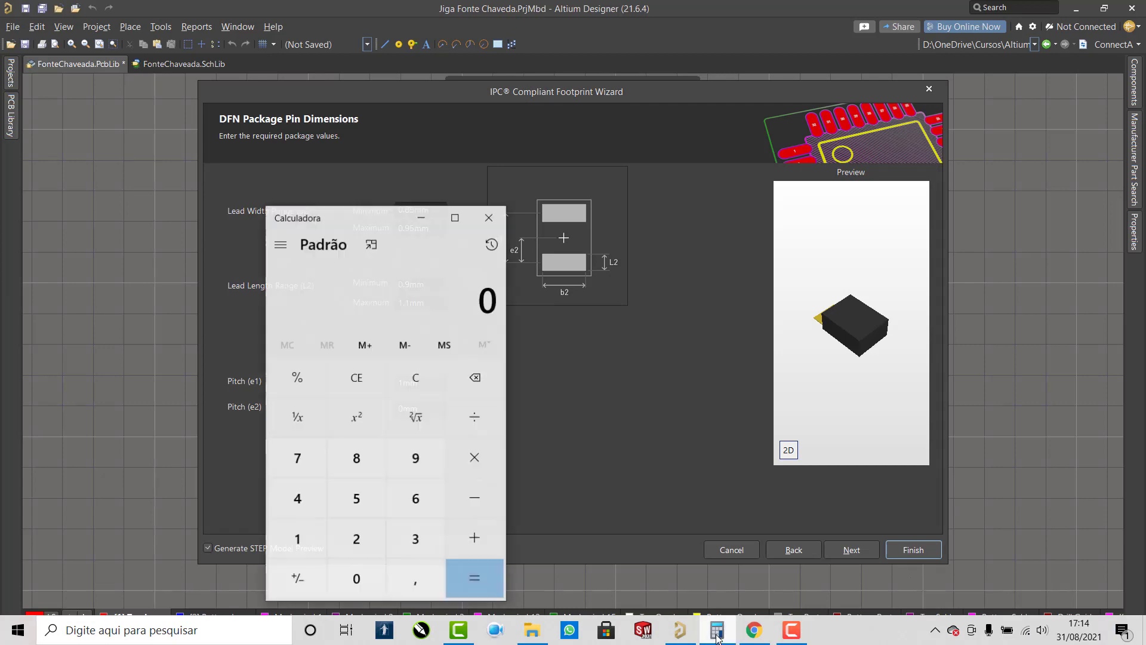
click(754, 633)
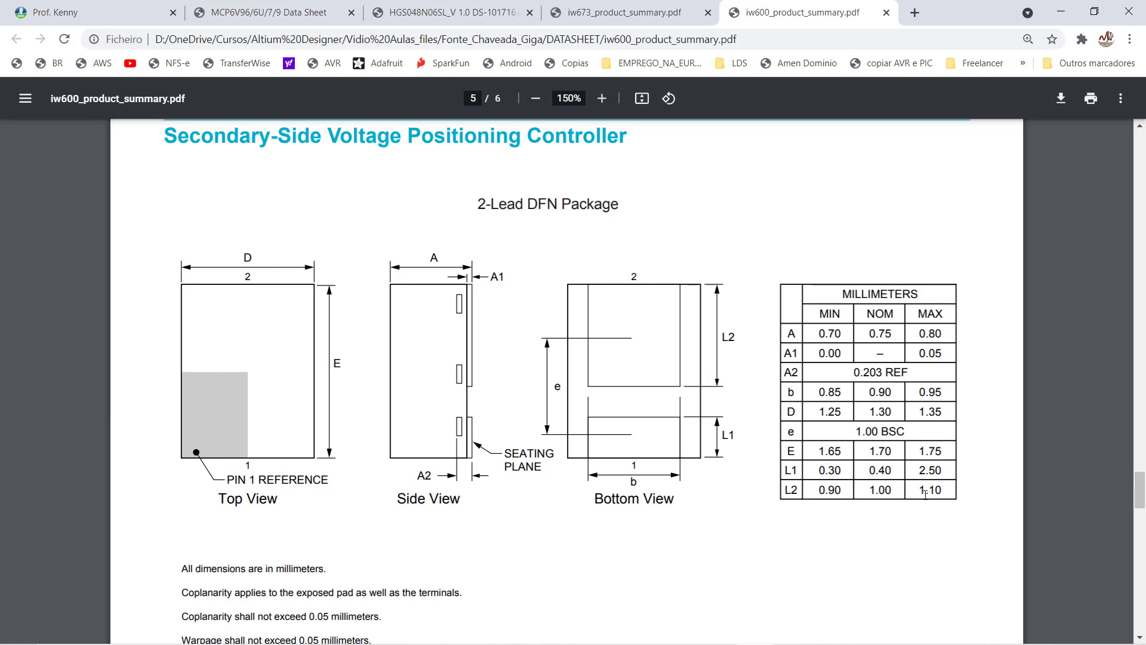
drag(919, 490, 943, 490)
drag(917, 450, 966, 450)
click(921, 492)
drag(922, 492, 967, 494)
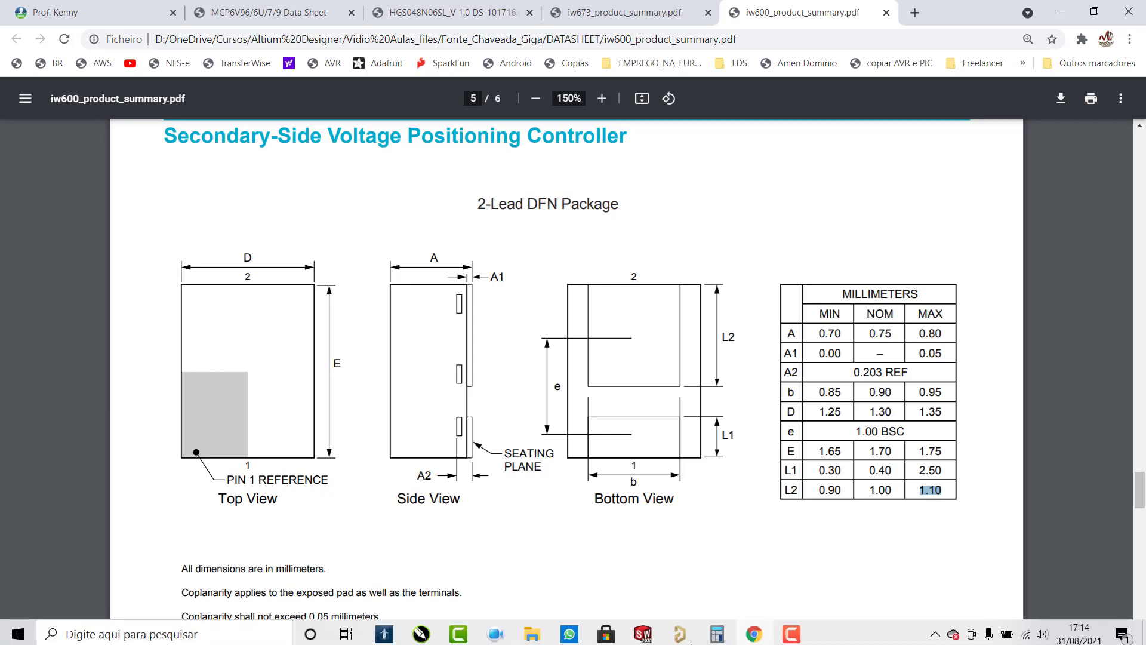
Step: Switch to Calculator and subtract 1.65 from 1.75
click(717, 634)
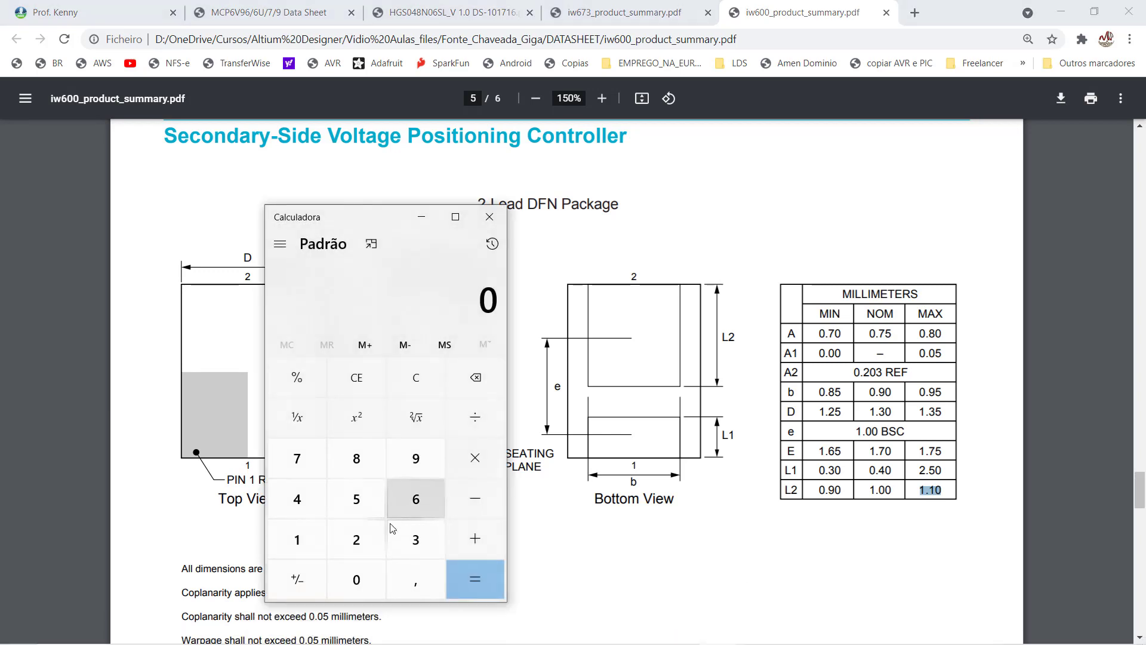
click(301, 539)
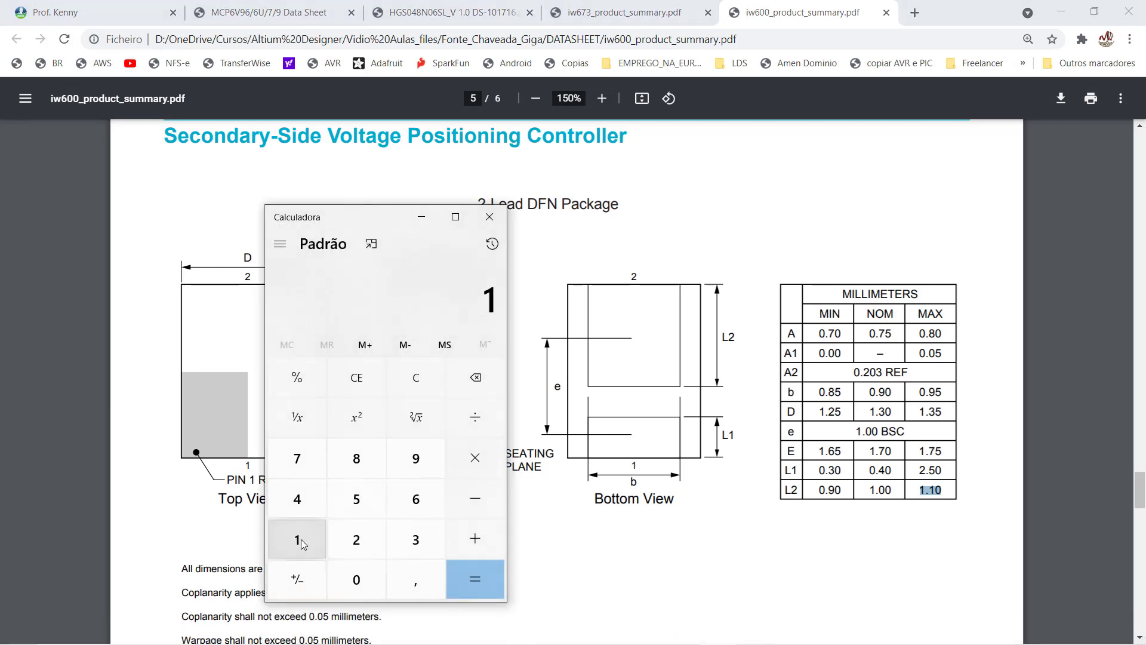
click(412, 576)
click(296, 458)
click(360, 499)
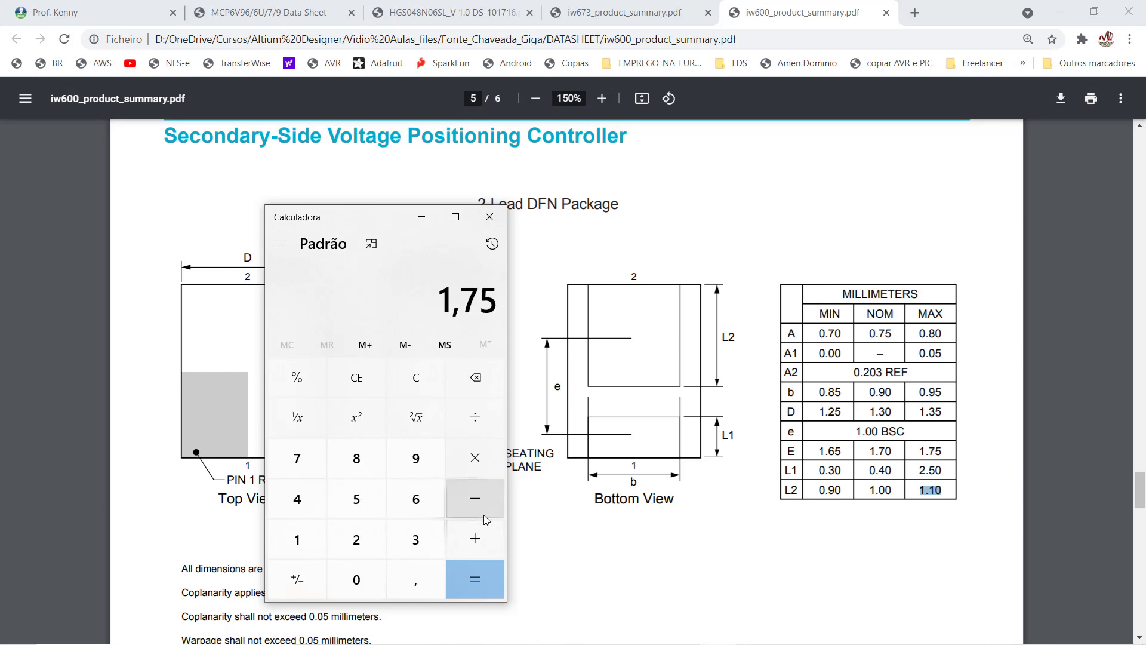
click(478, 496)
click(299, 539)
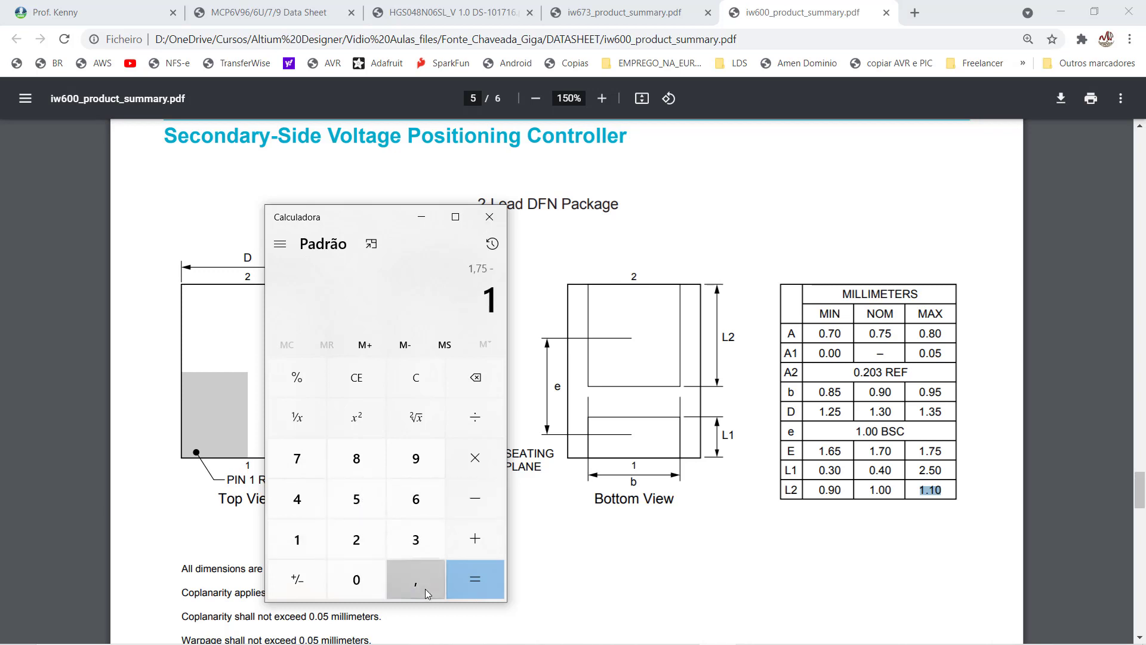
click(415, 578)
click(416, 499)
click(351, 502)
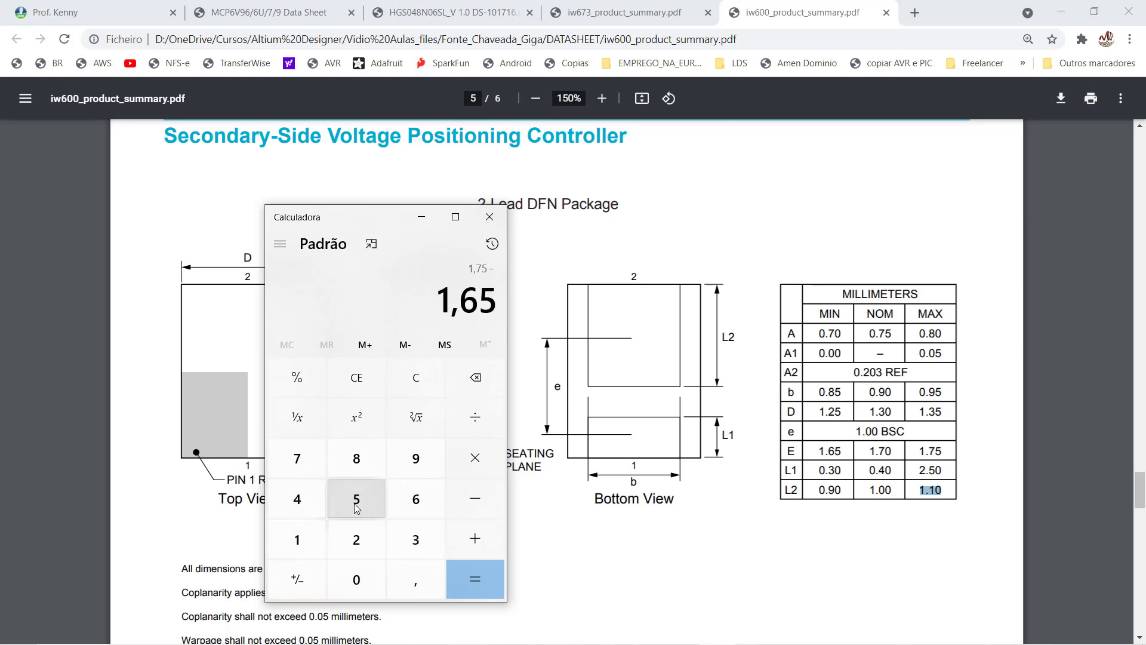
click(481, 588)
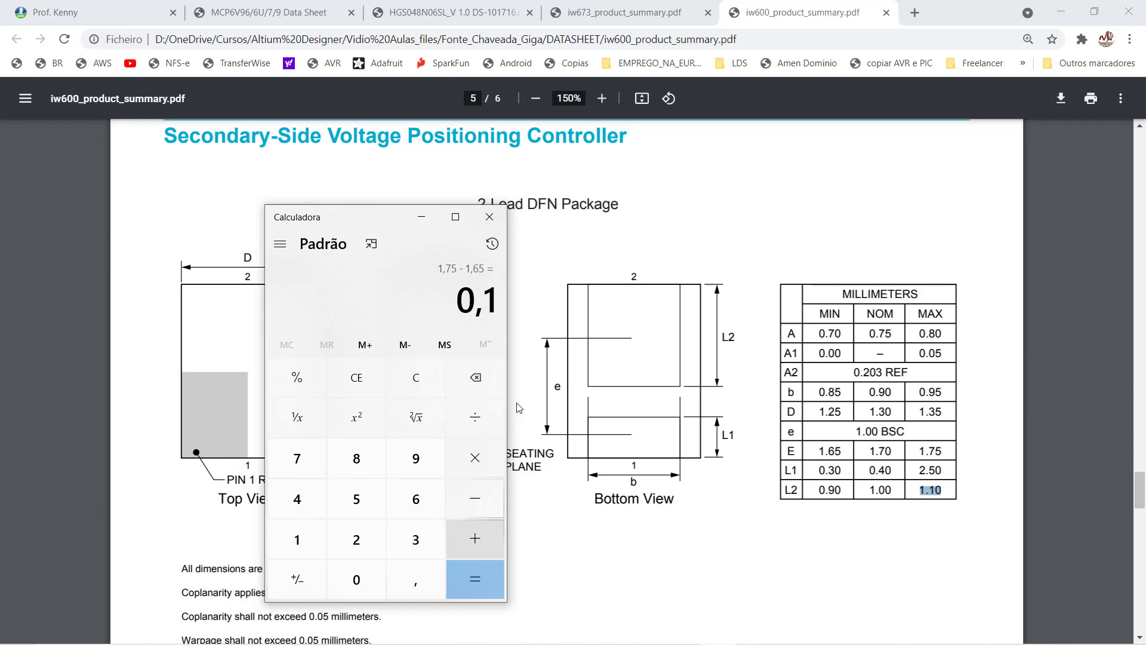
Step: Clear the Calculator and subtract 1.60 from 1.75
click(416, 377)
click(298, 539)
key(comma)
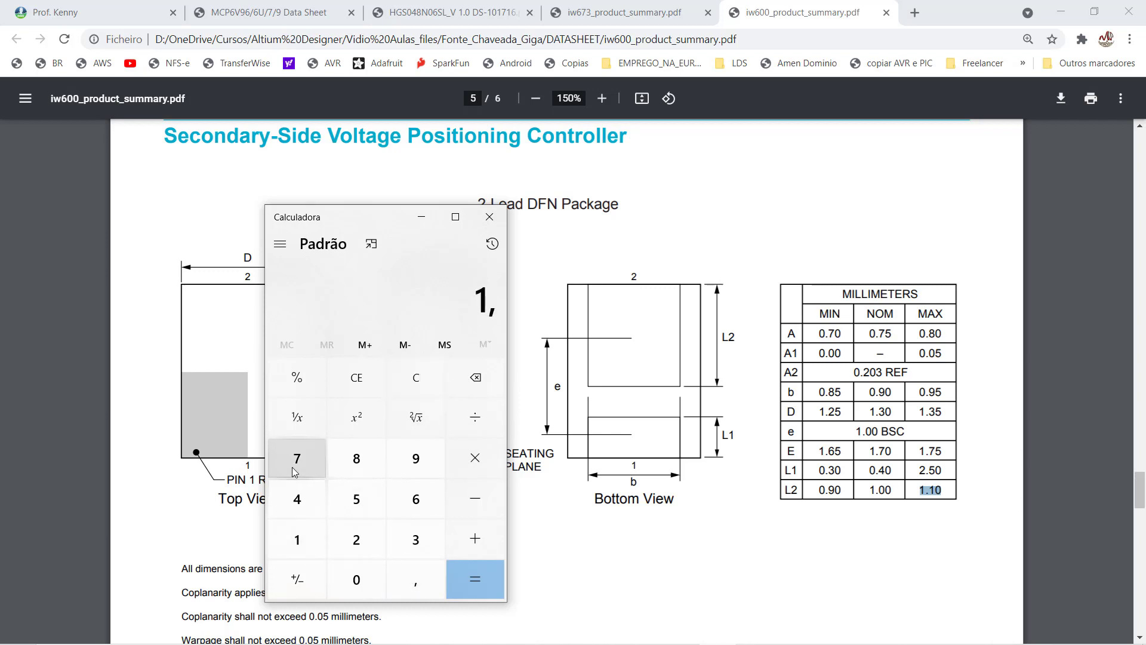
click(295, 460)
click(355, 500)
click(485, 493)
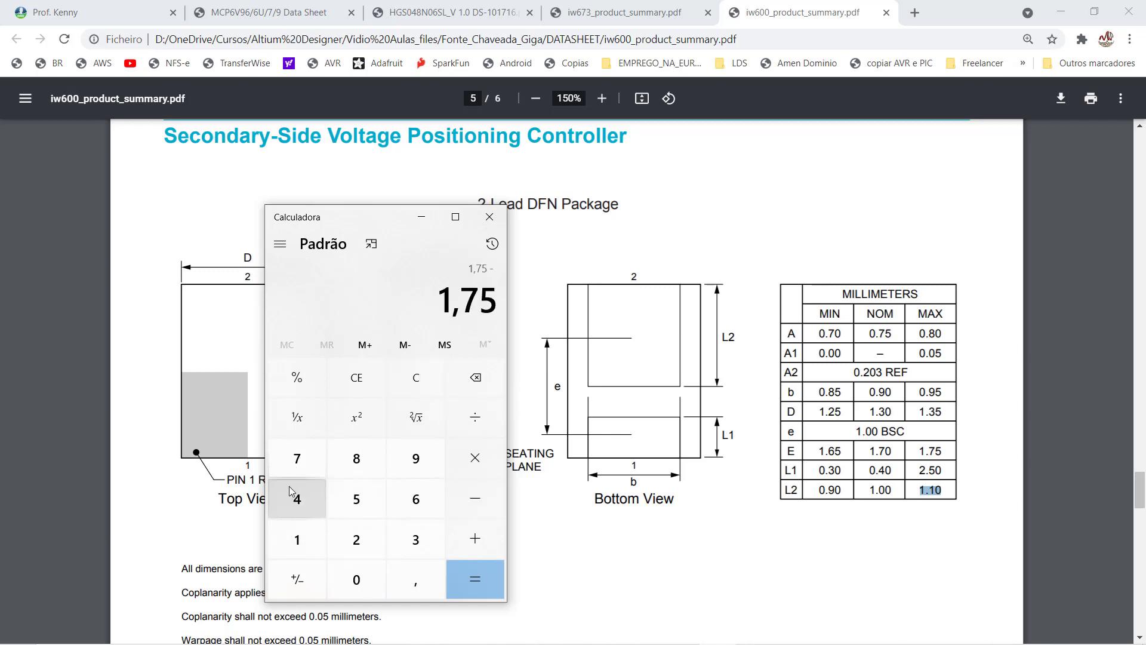
click(298, 539)
click(413, 575)
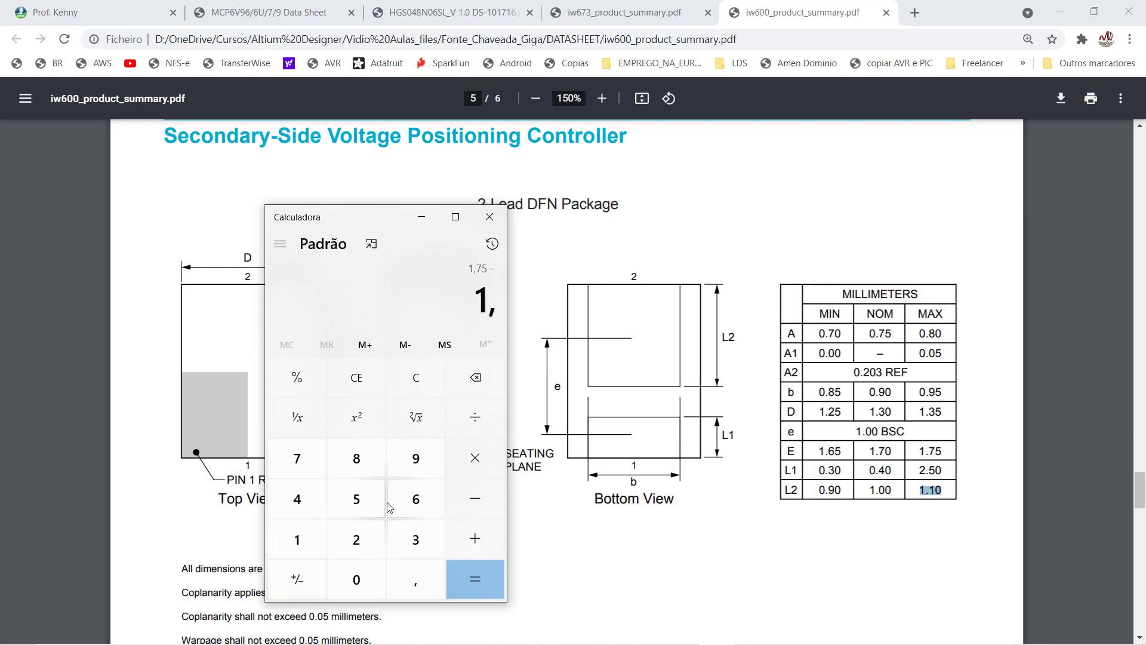
click(416, 499)
click(357, 585)
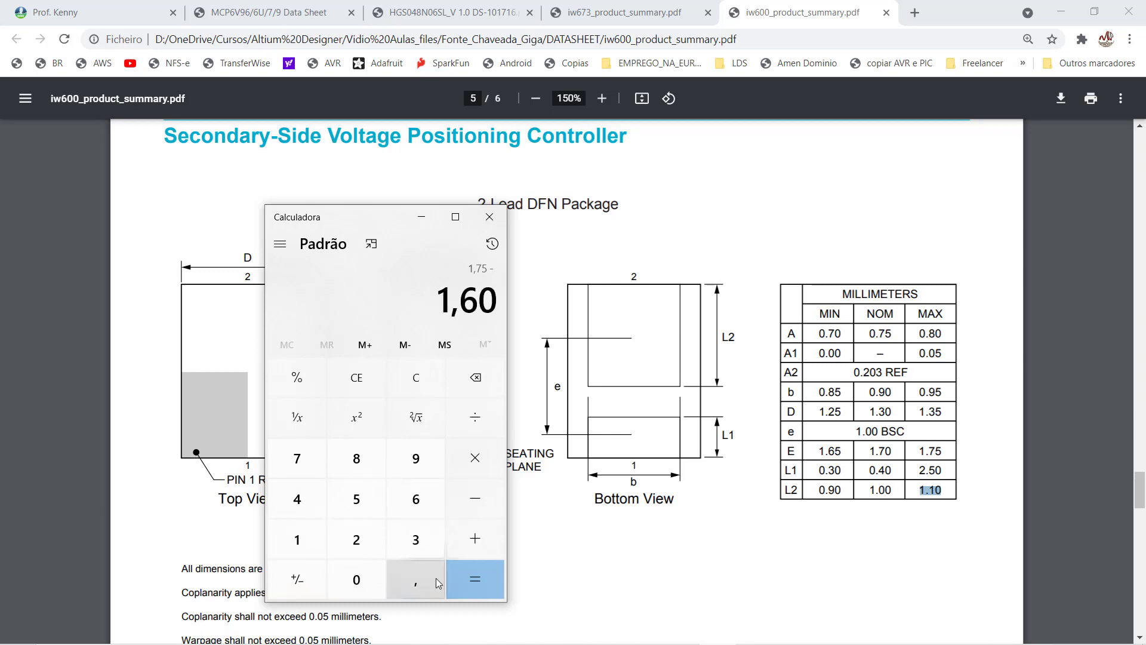
click(478, 589)
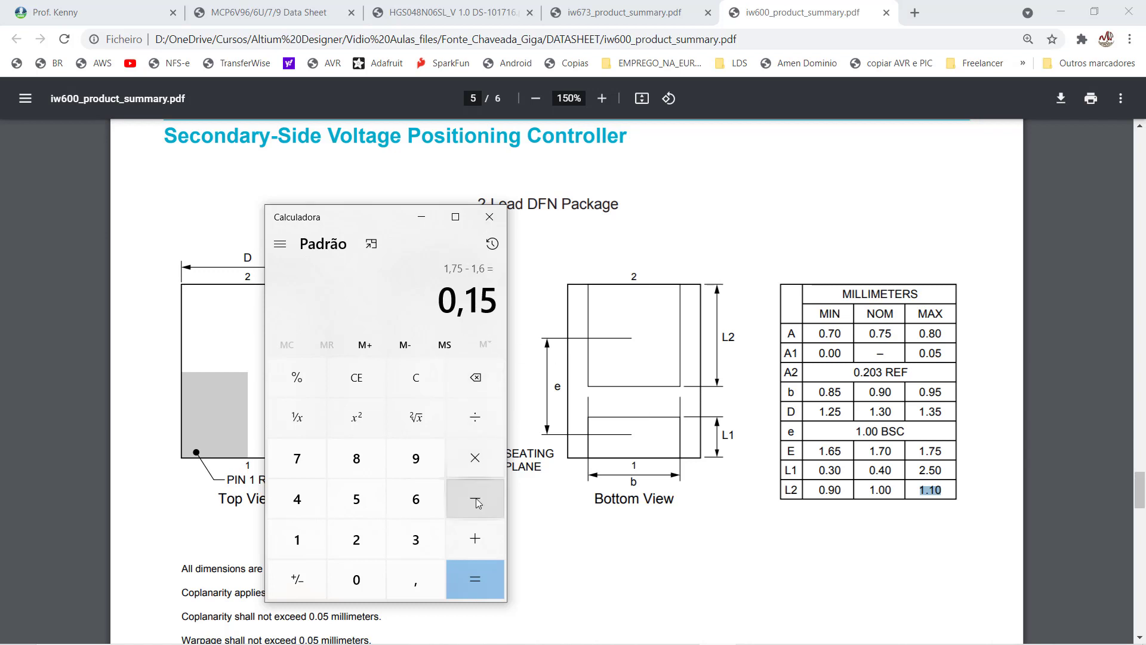
Step: Divide the calculated difference by 2 and add 0.25 to the quotient
click(475, 416)
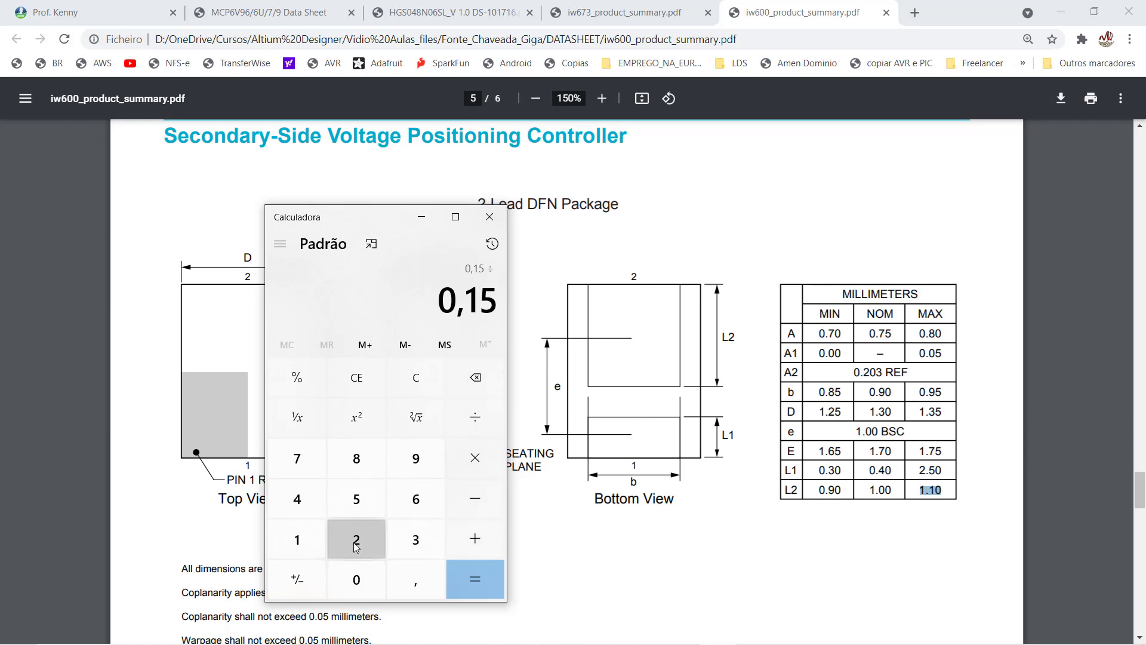
click(354, 543)
click(479, 585)
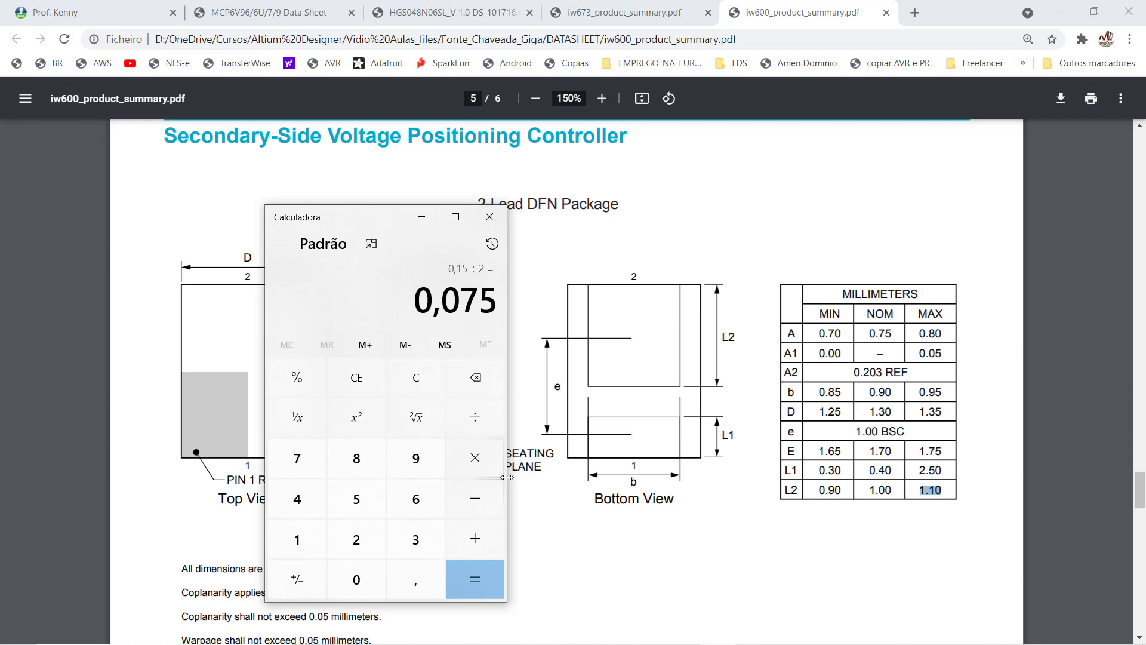
click(476, 538)
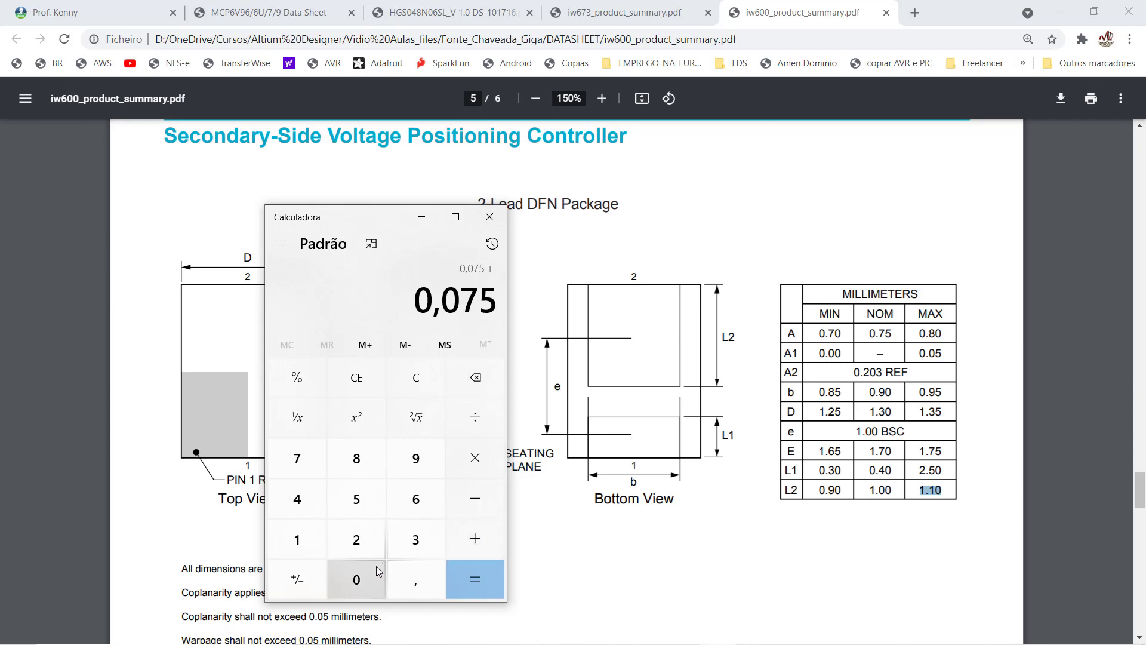
click(358, 579)
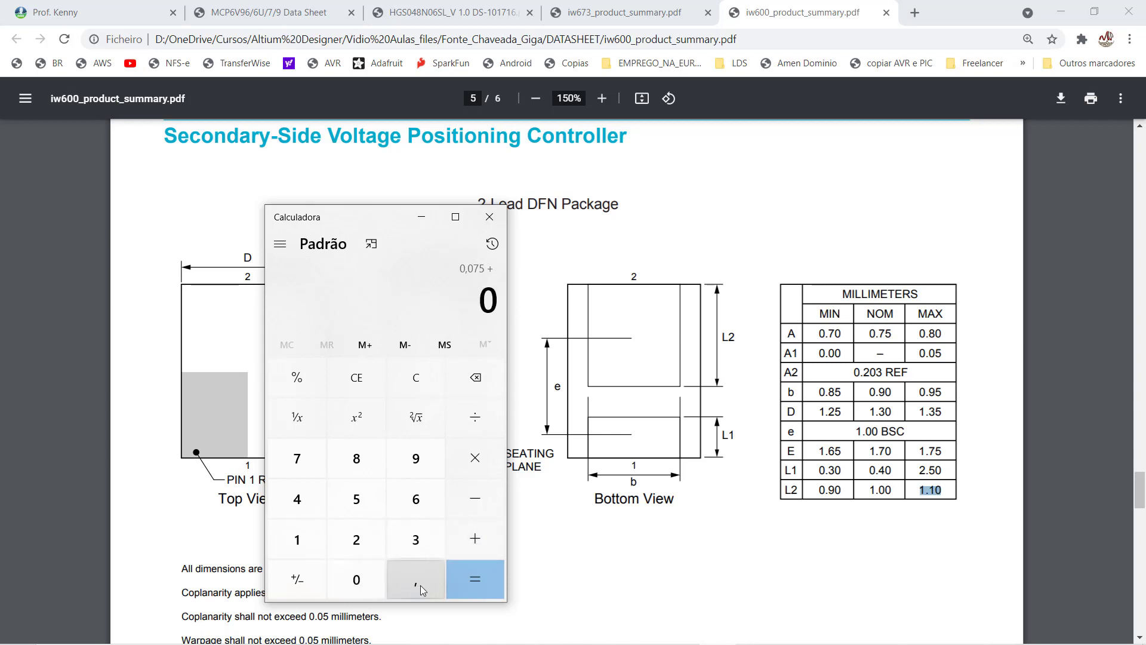
click(420, 584)
click(356, 526)
click(357, 499)
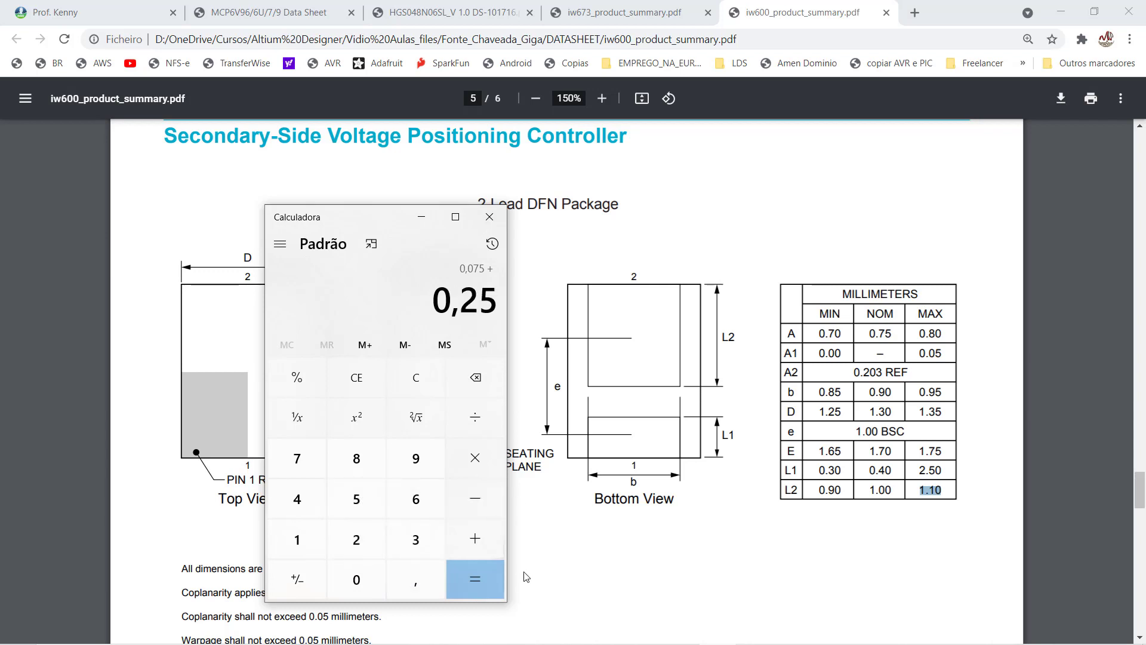
click(475, 582)
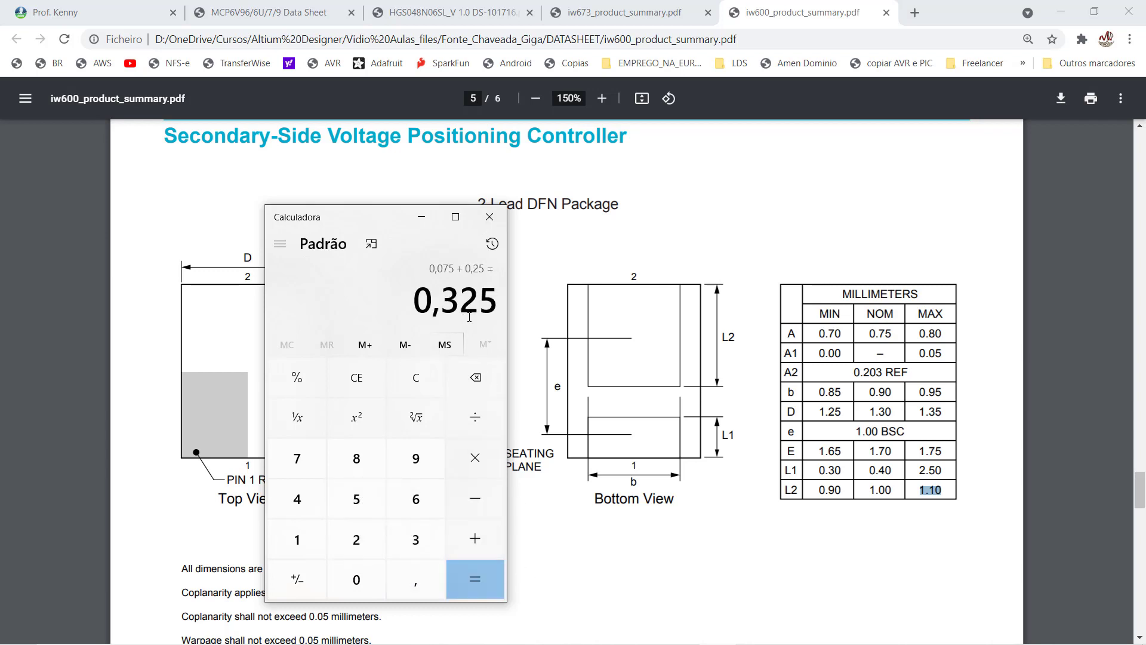
Step: Switch to Altium Designer, set the e2 pitch to 0.325 mm and confirm the DFN package pin dimensions
drag(422, 301, 493, 297)
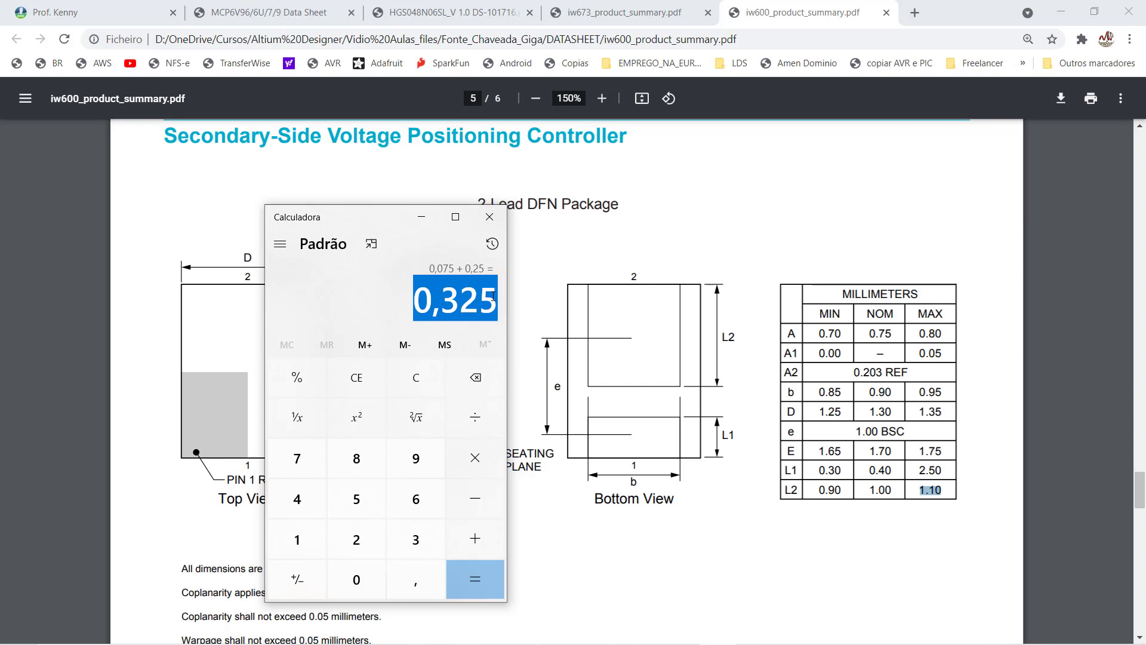
click(665, 233)
mouse_move(655, 640)
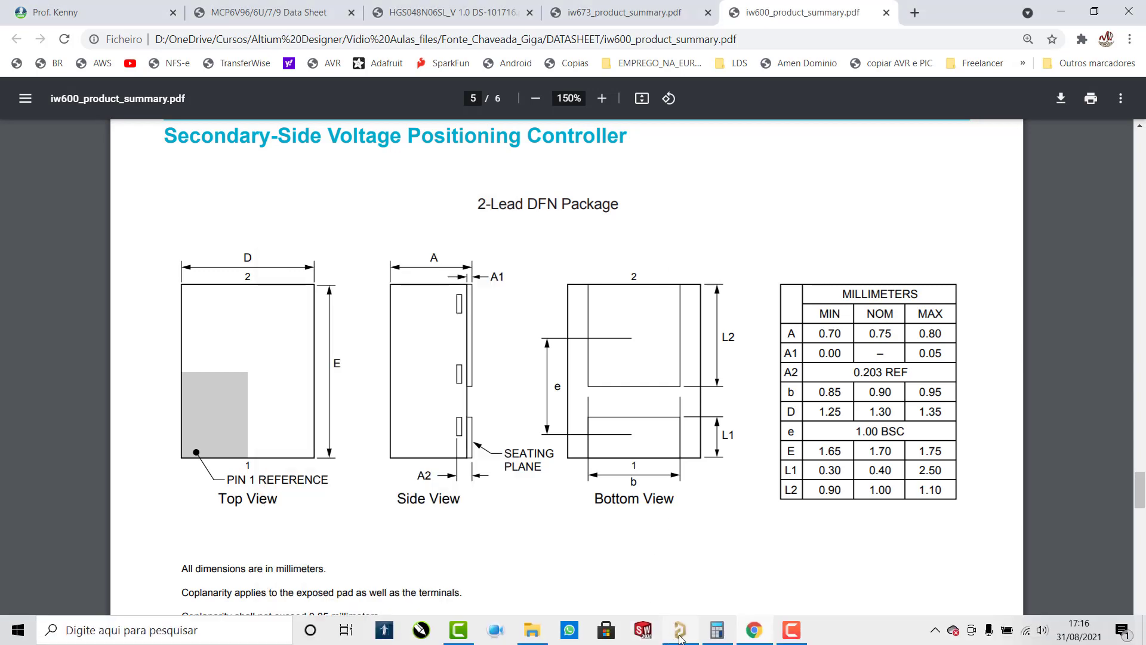
click(677, 579)
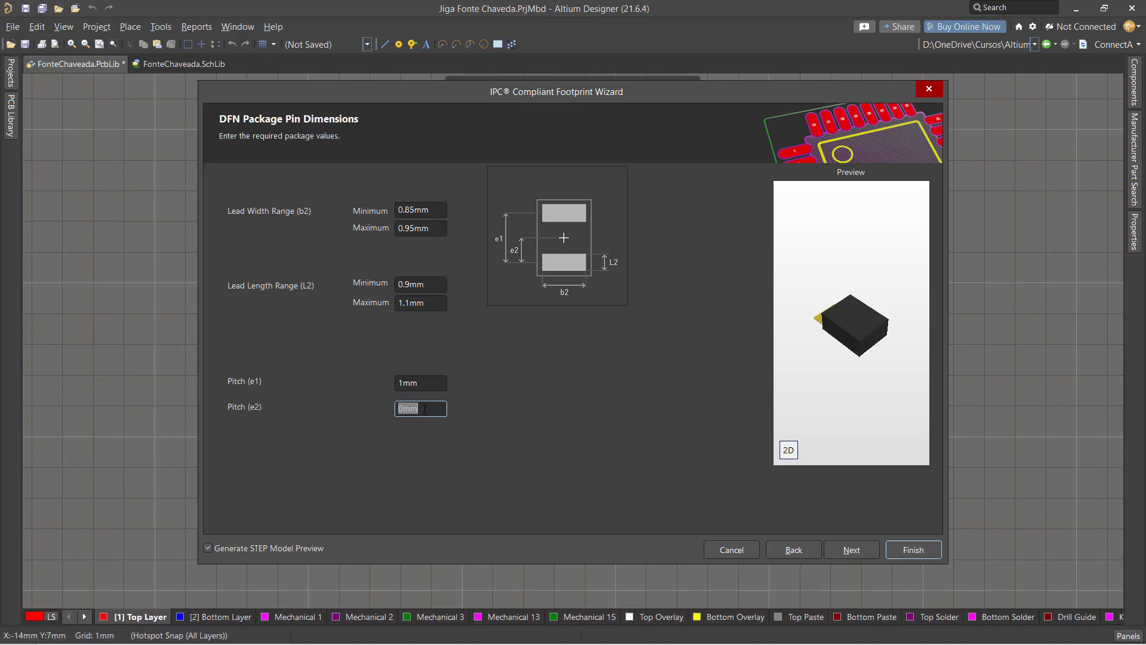
text(.325)
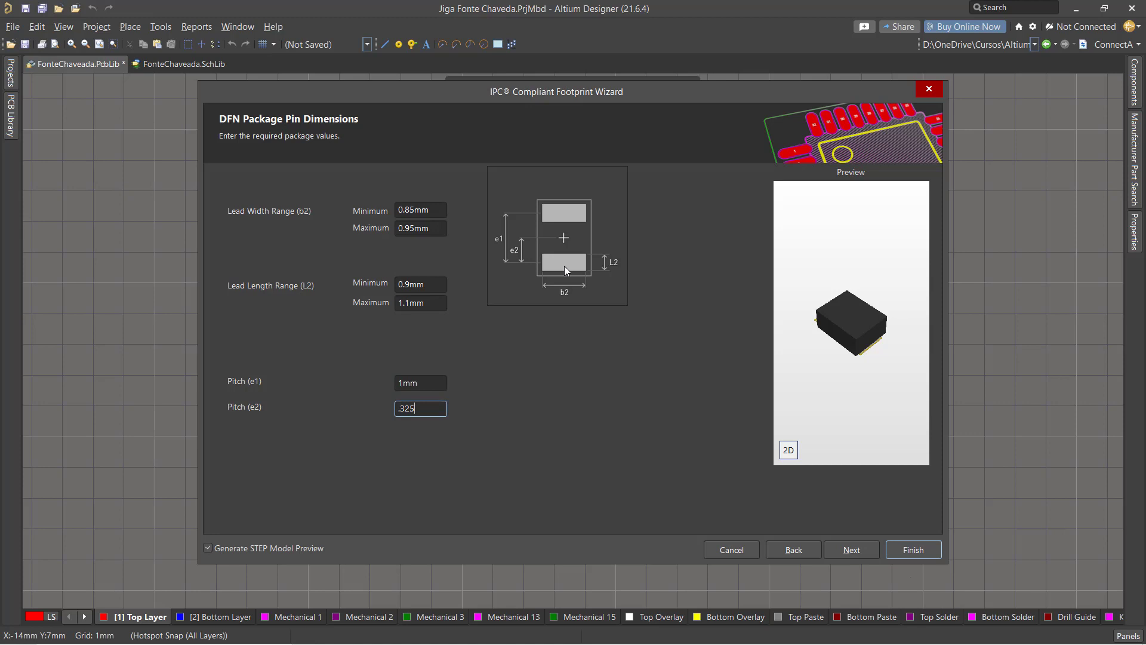
click(853, 550)
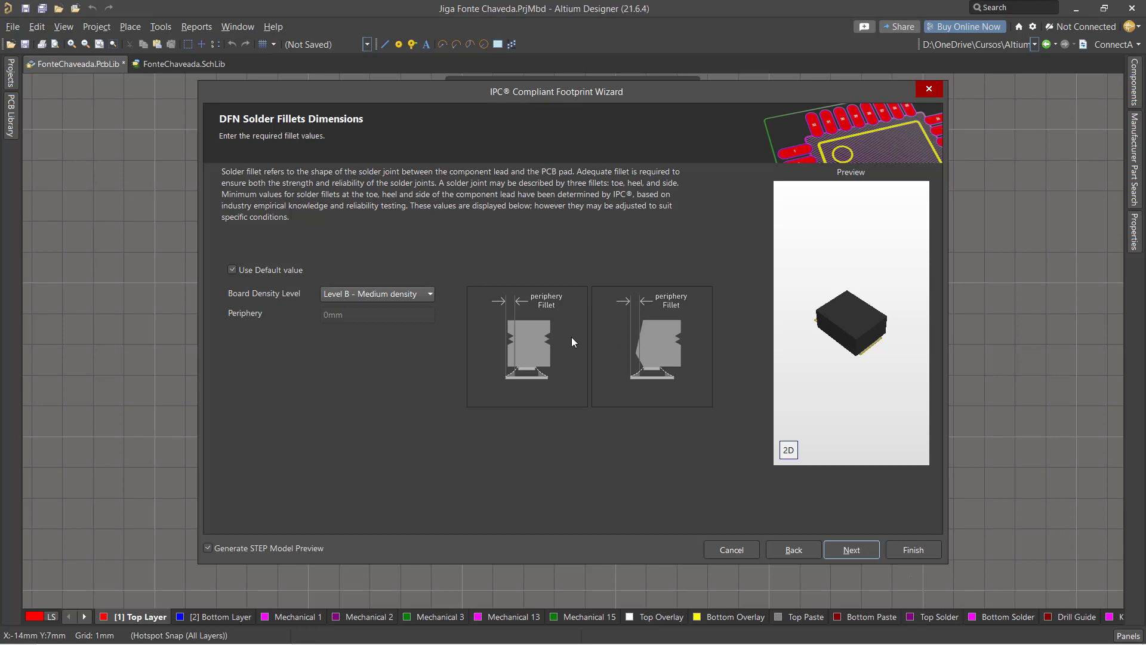
Step: Accept the default solder fillets and tolerances and the calculated pad dimensions and spacing for the DFN footprint
click(854, 550)
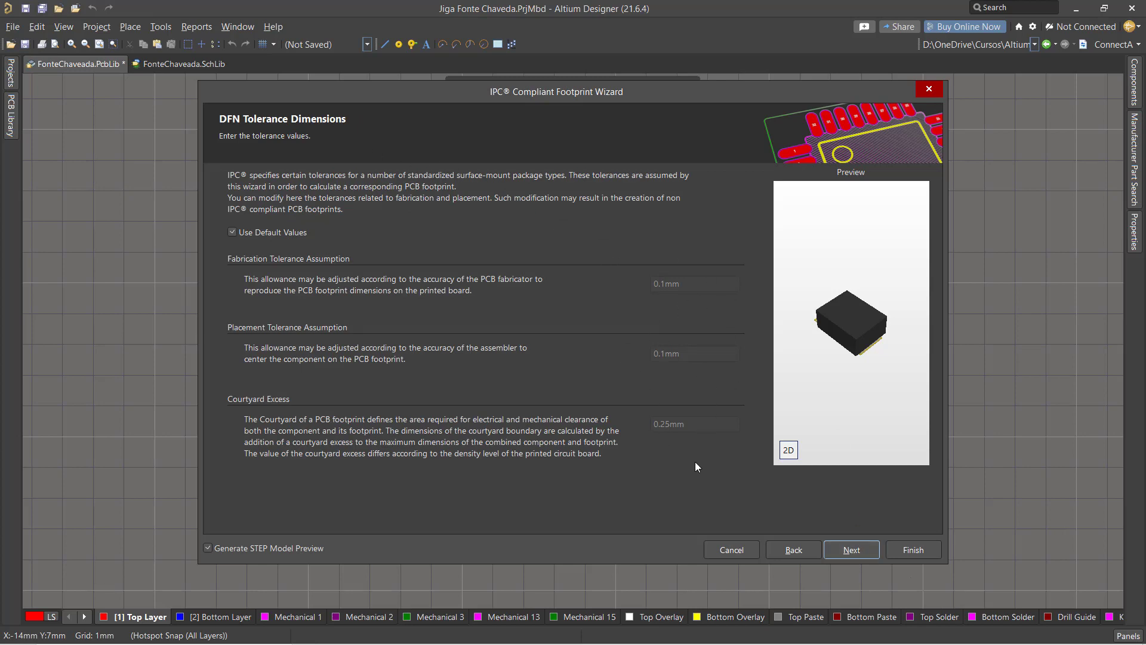
click(850, 550)
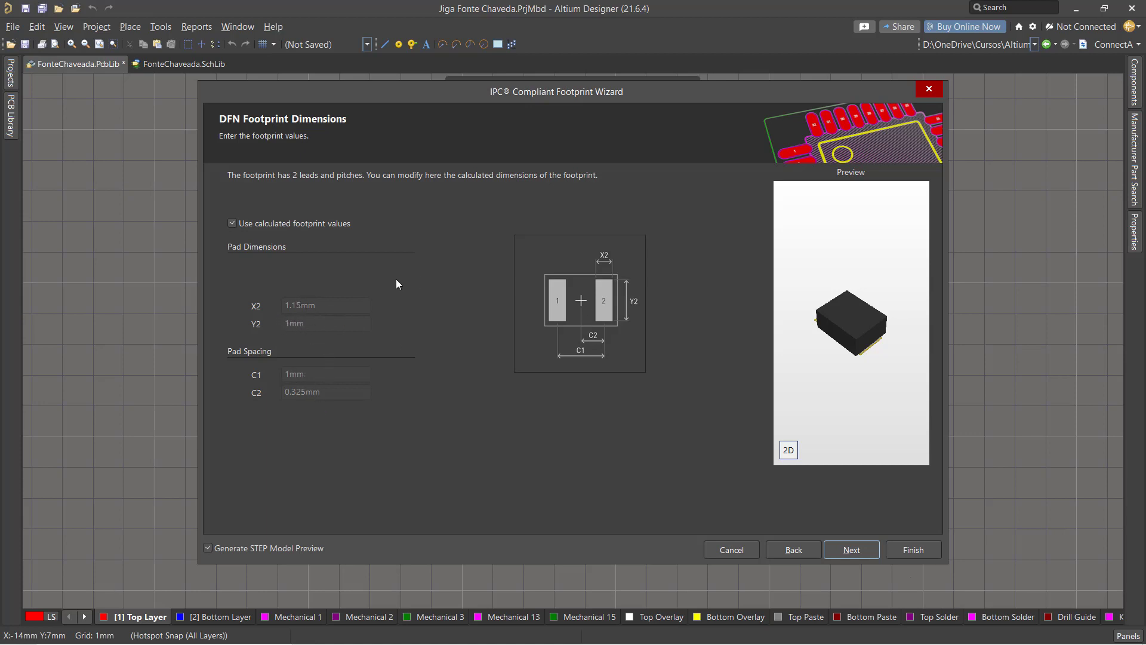
click(850, 552)
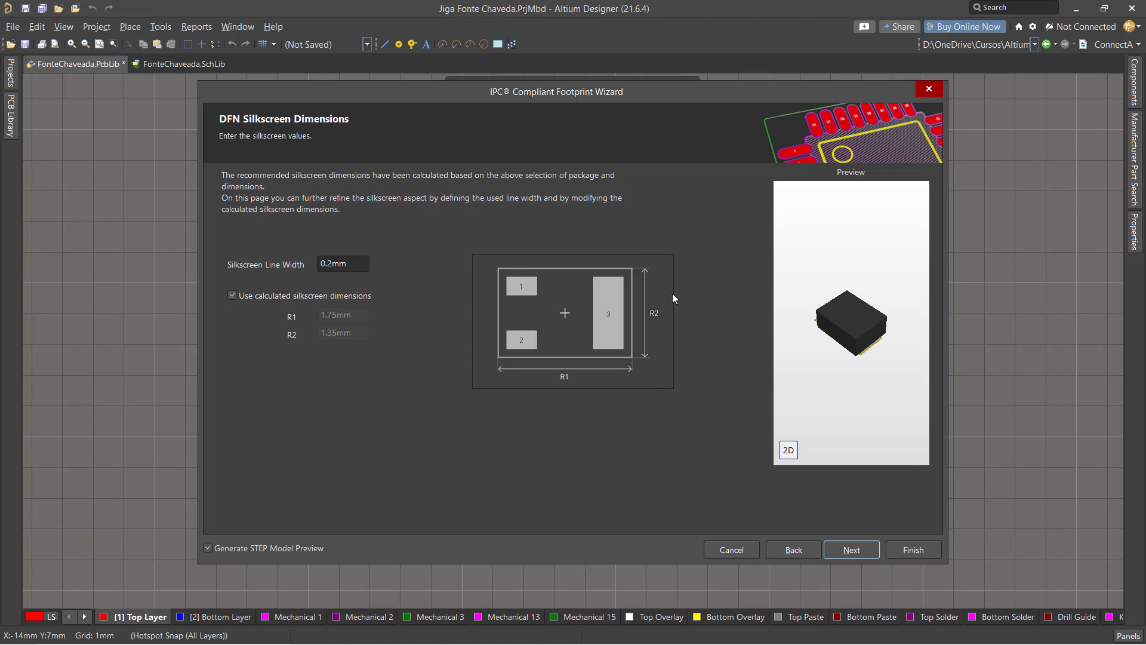
Step: Set the silkscreen line width to 0.203 mm and keep the calculated silkscreen and mechanical dimensions
double_click(333, 263)
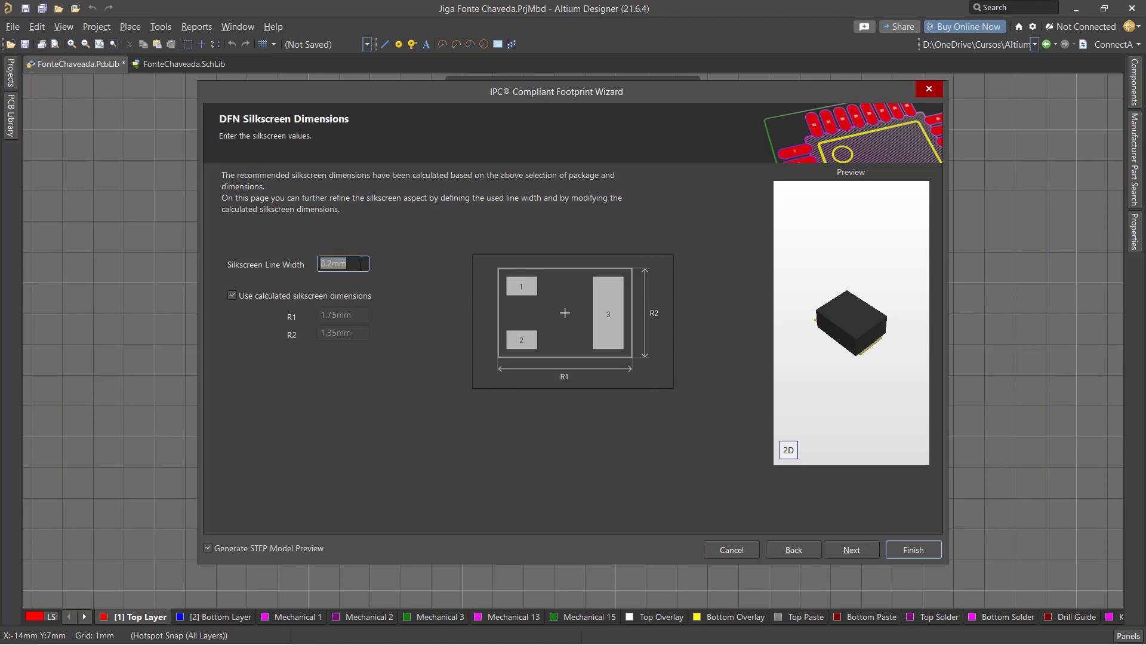
key(BackSpace)
text(.203)
click(231, 300)
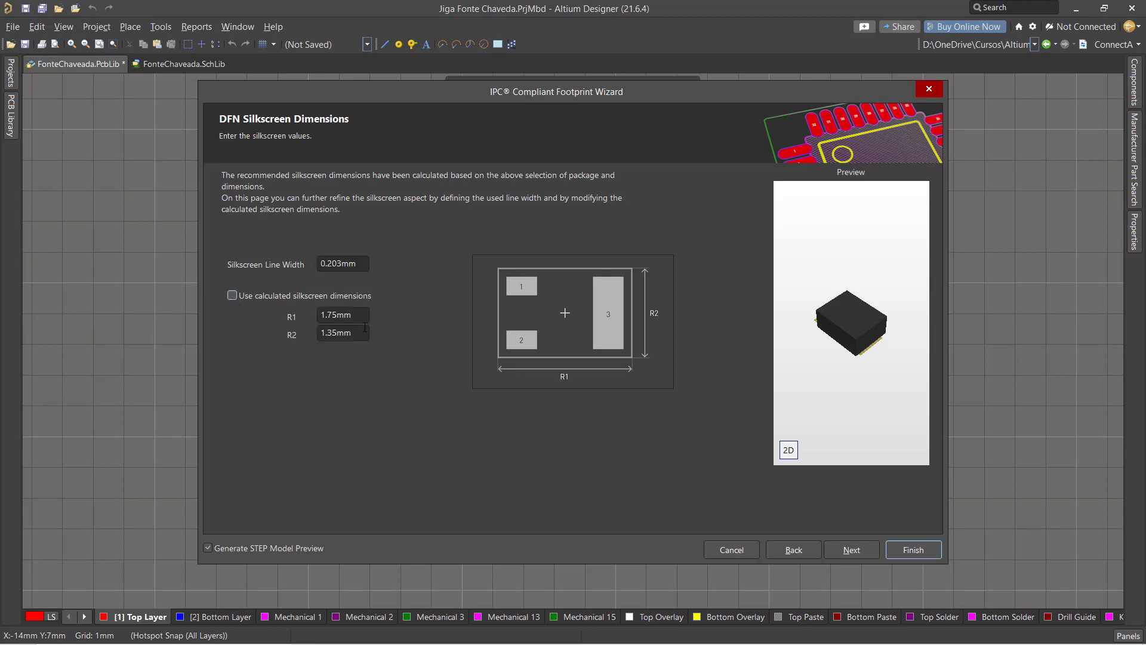
click(231, 297)
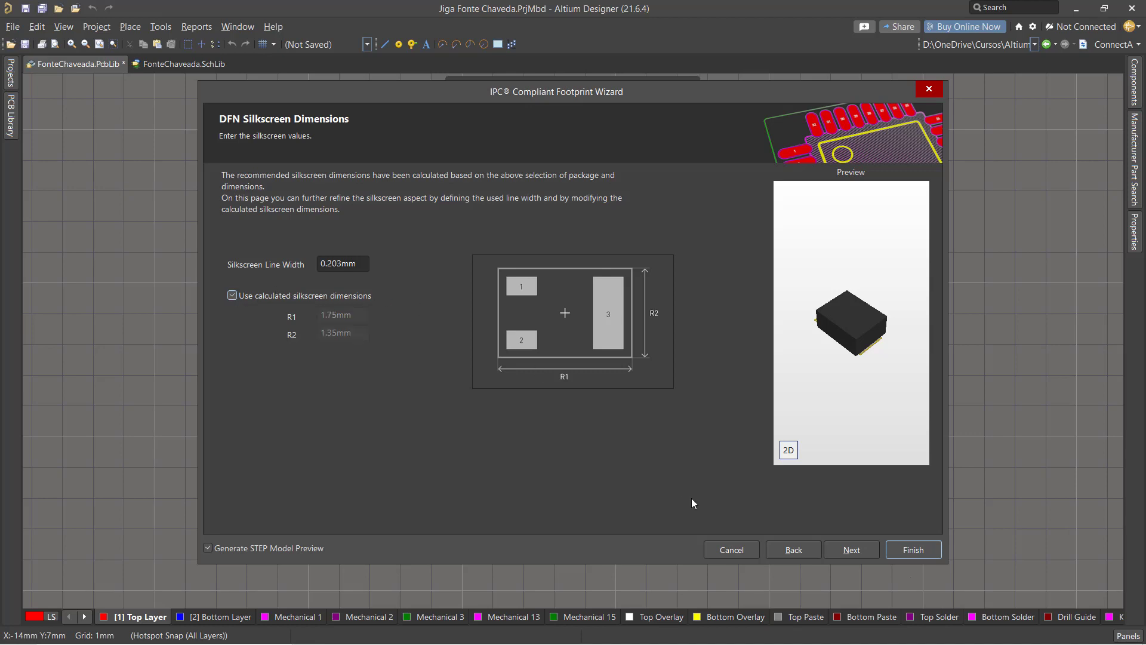
click(857, 549)
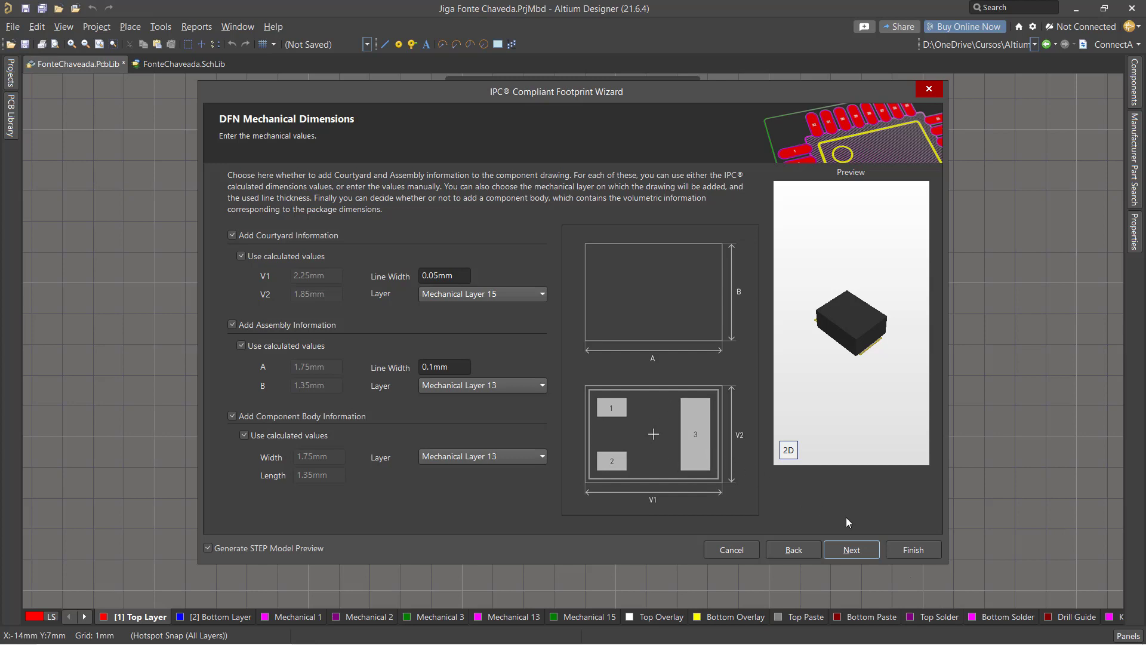
click(850, 550)
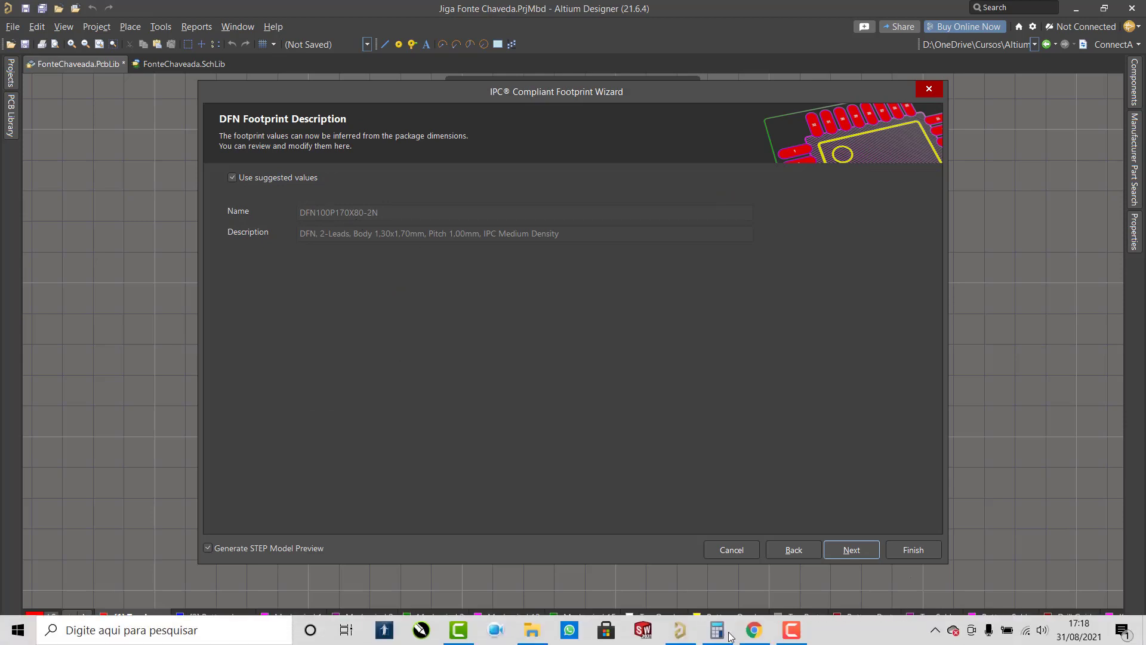
Step: Look up the component's part name in the Chrome datasheet and return to Altium Designer
click(753, 629)
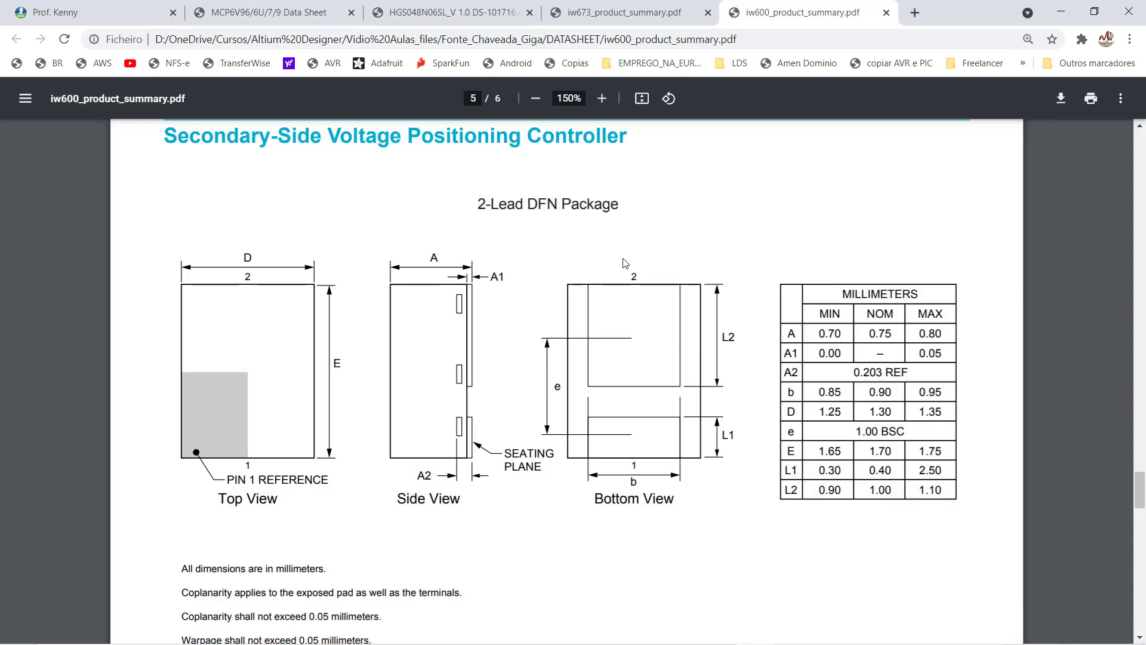
scroll(624, 286, up, 4)
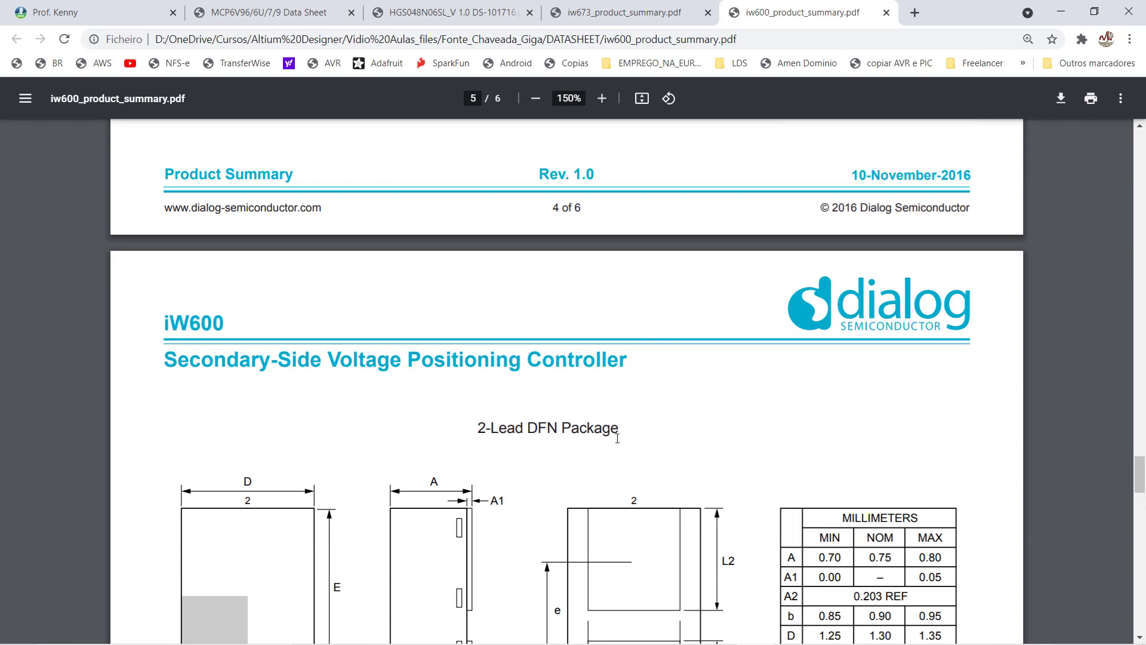
scroll(618, 440, up, 1)
drag(232, 394, 164, 401)
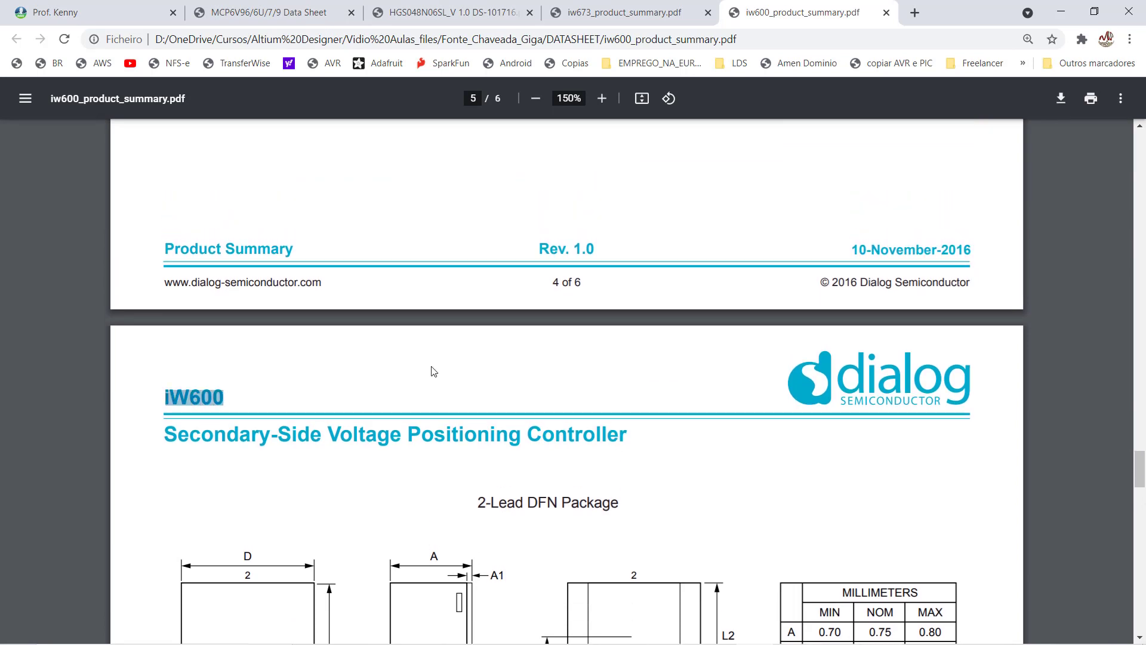
scroll(692, 513, down, 5)
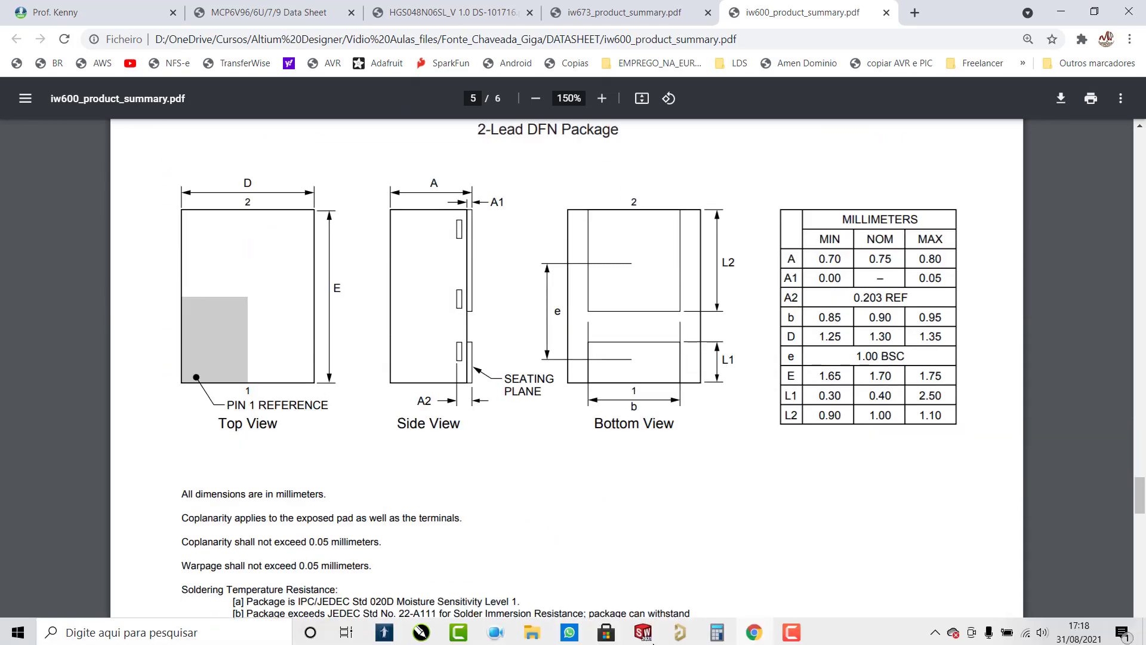
click(679, 630)
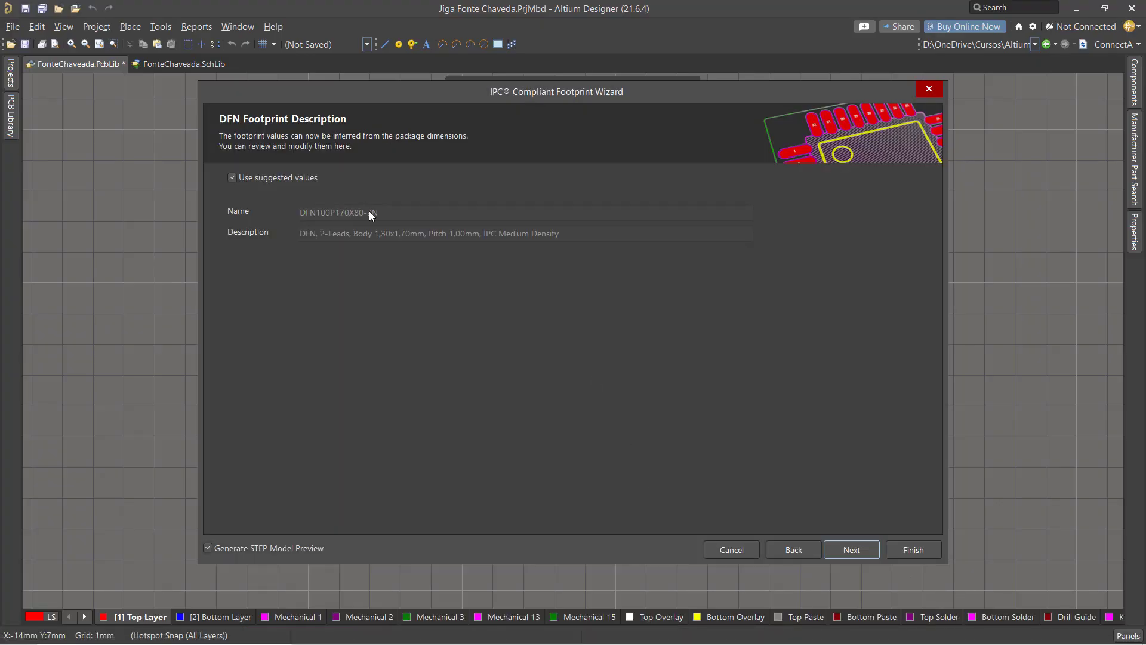
Step: Turn off the suggested footprint description values and name the footprint iW600, keeping its description
click(232, 177)
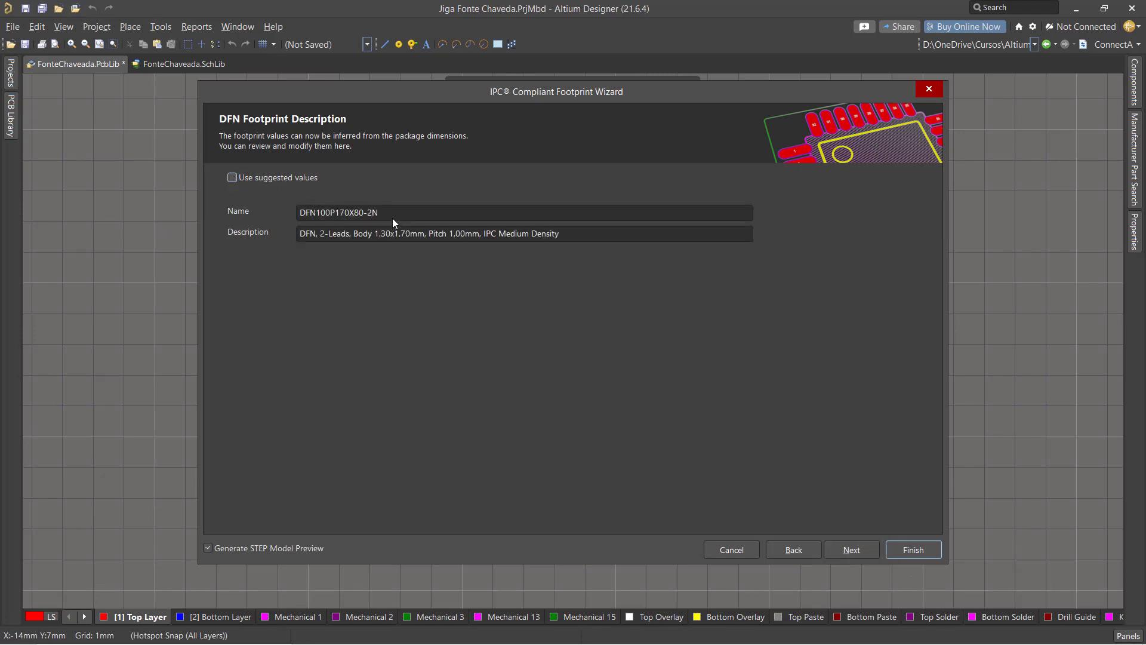
drag(396, 213, 273, 221)
text(iW600)
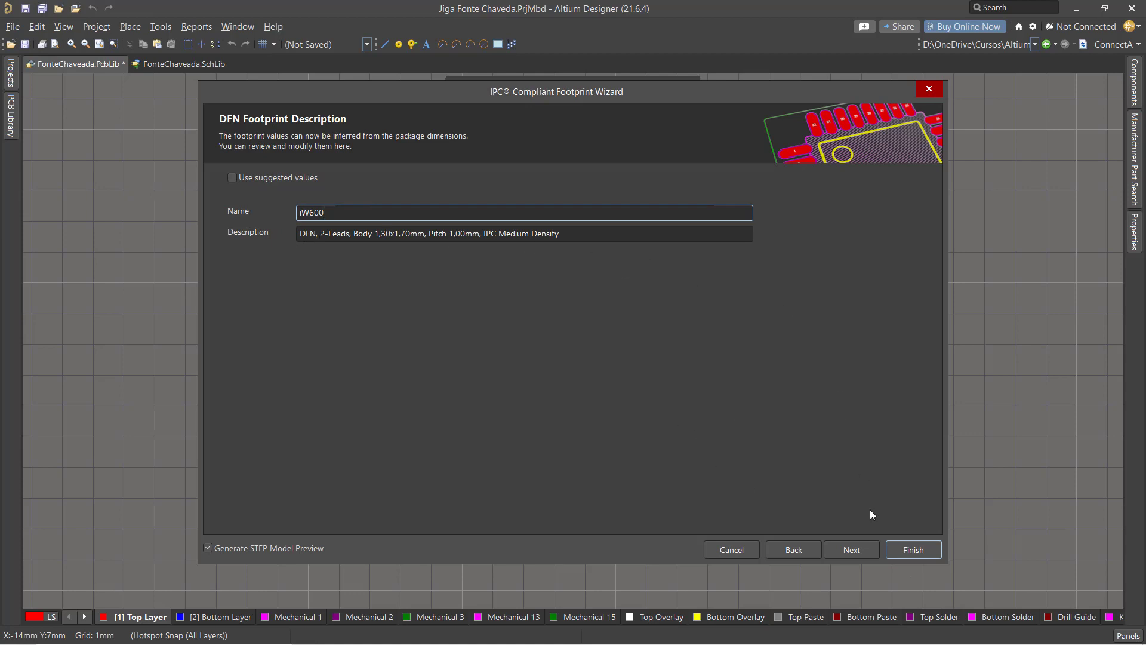
click(849, 550)
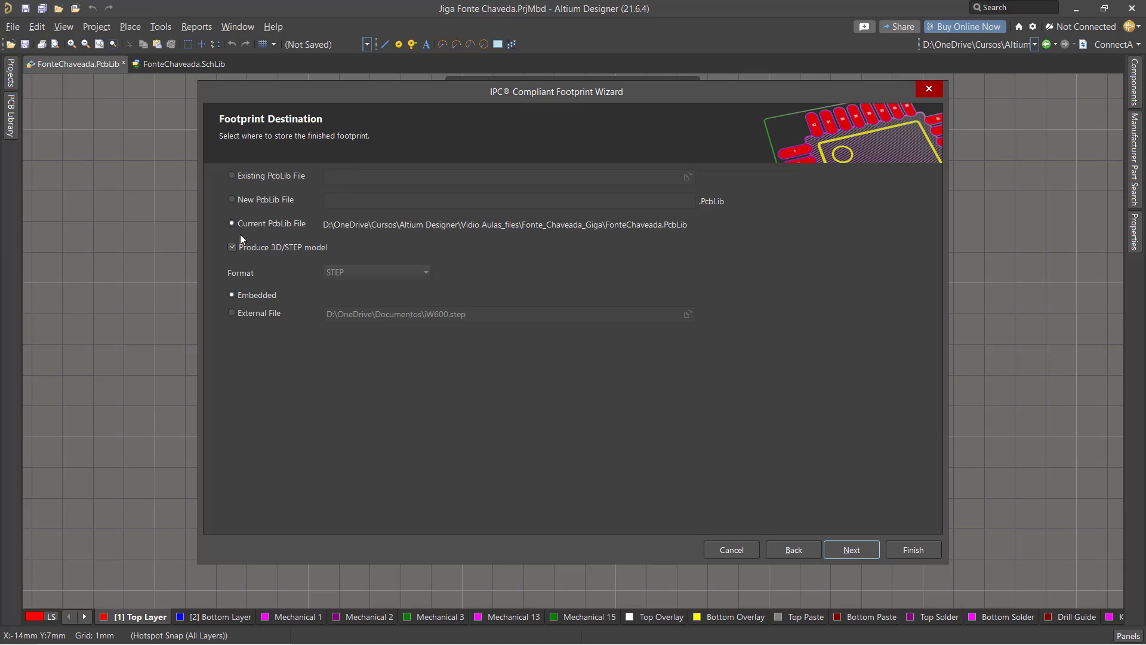
Step: Choose the existing FonteChaveada.PcbLib file in the Fonte_Chaveada_Giga folder as the footprint's destination library
click(232, 176)
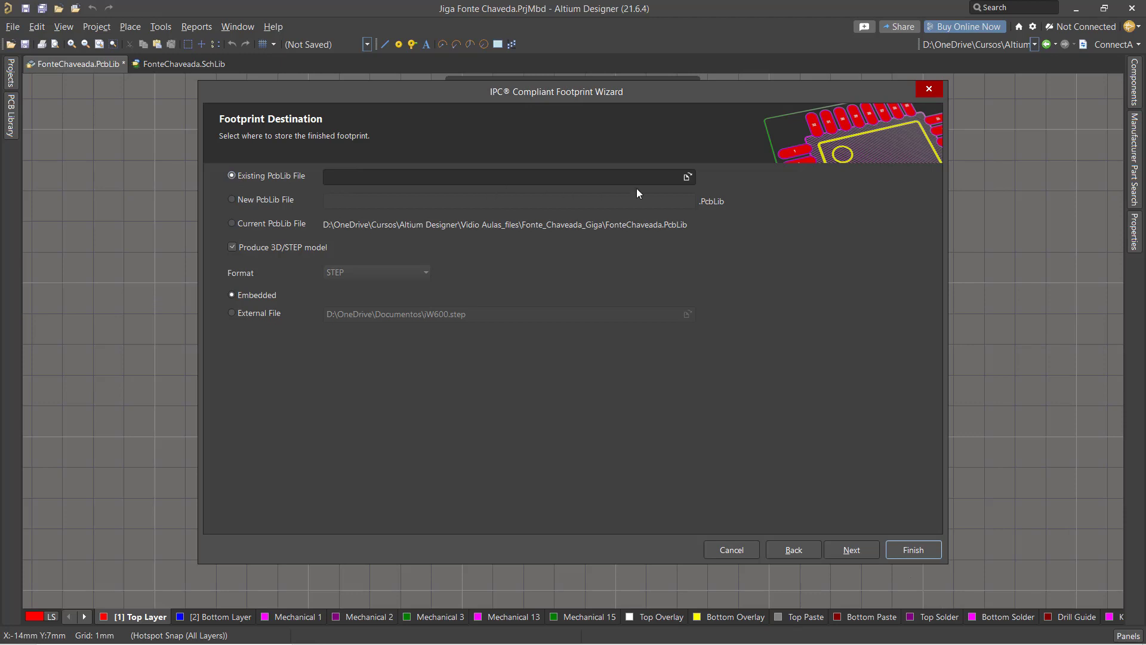
click(687, 176)
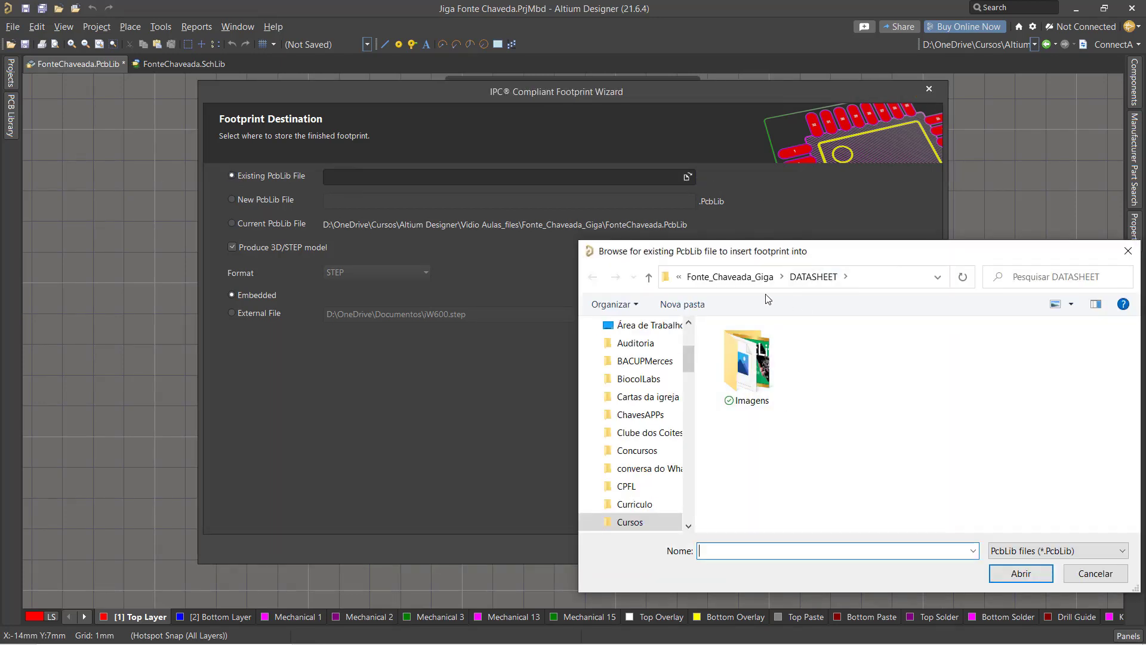
click(650, 278)
scroll(842, 446, down, 2)
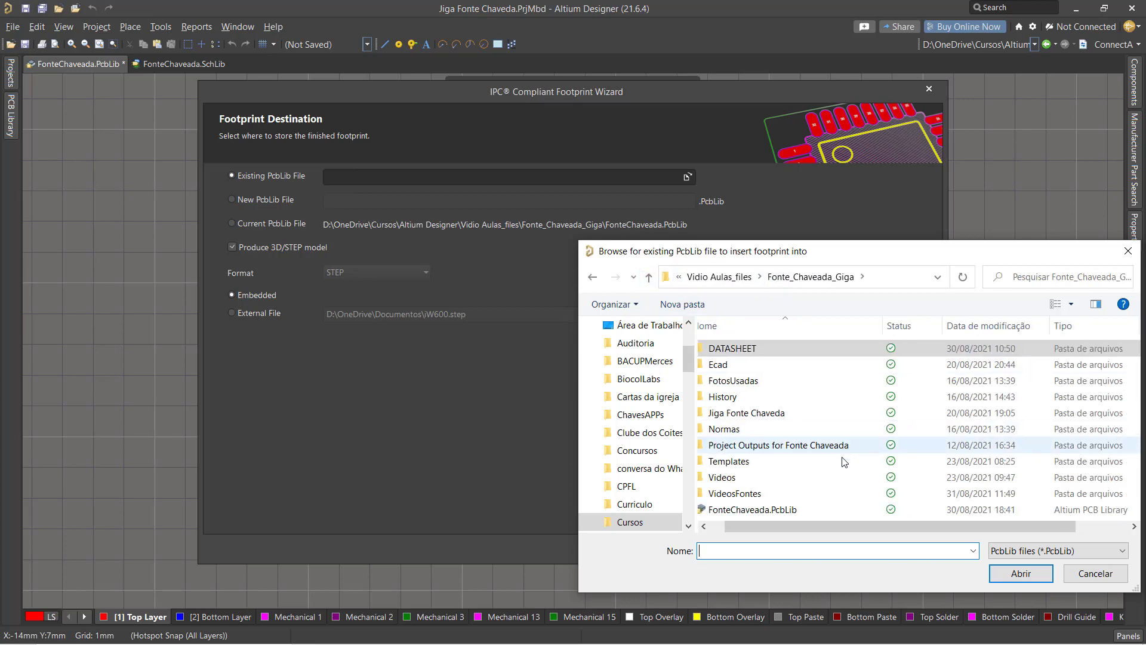
scroll(841, 464, left, 2)
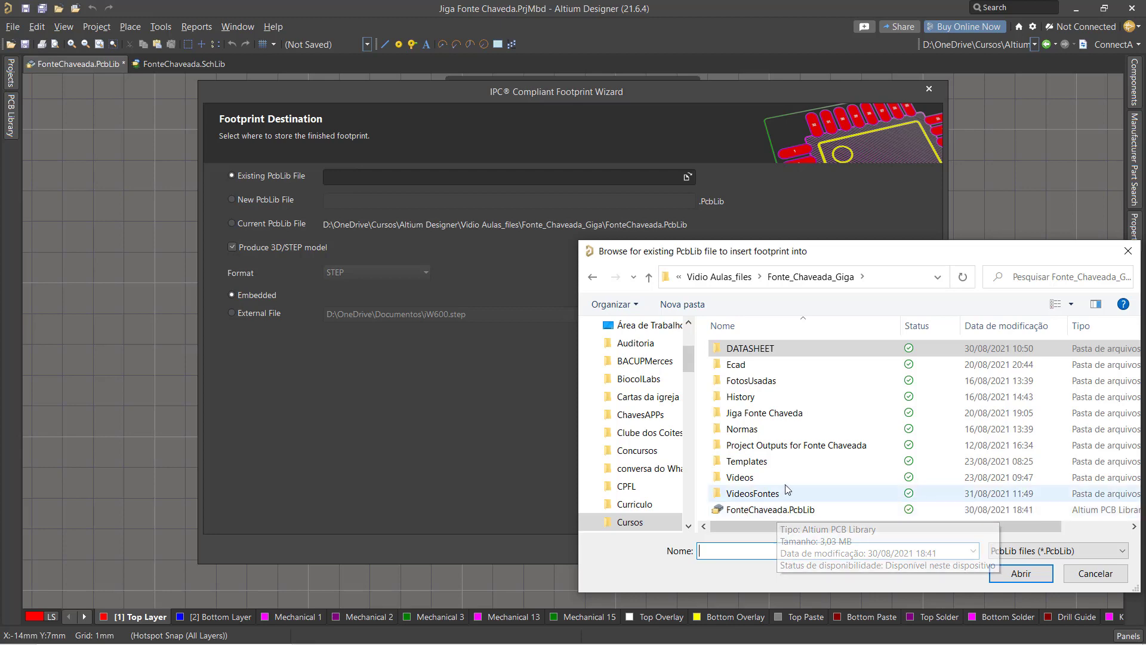
drag(867, 253, 553, 167)
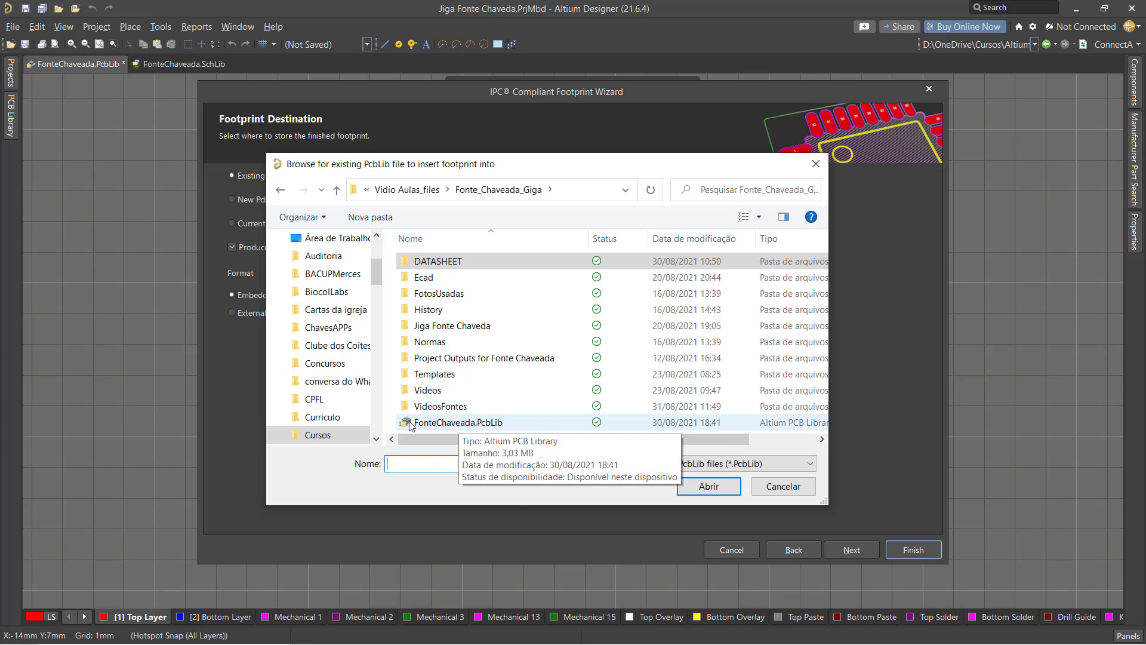
double_click(429, 359)
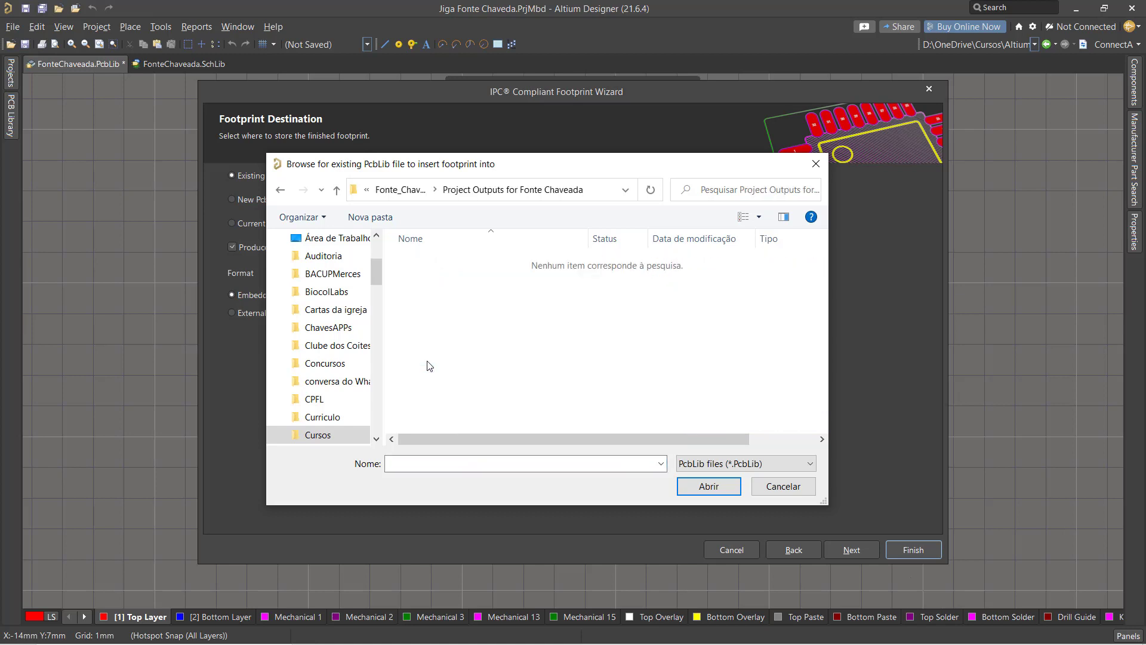
click(338, 190)
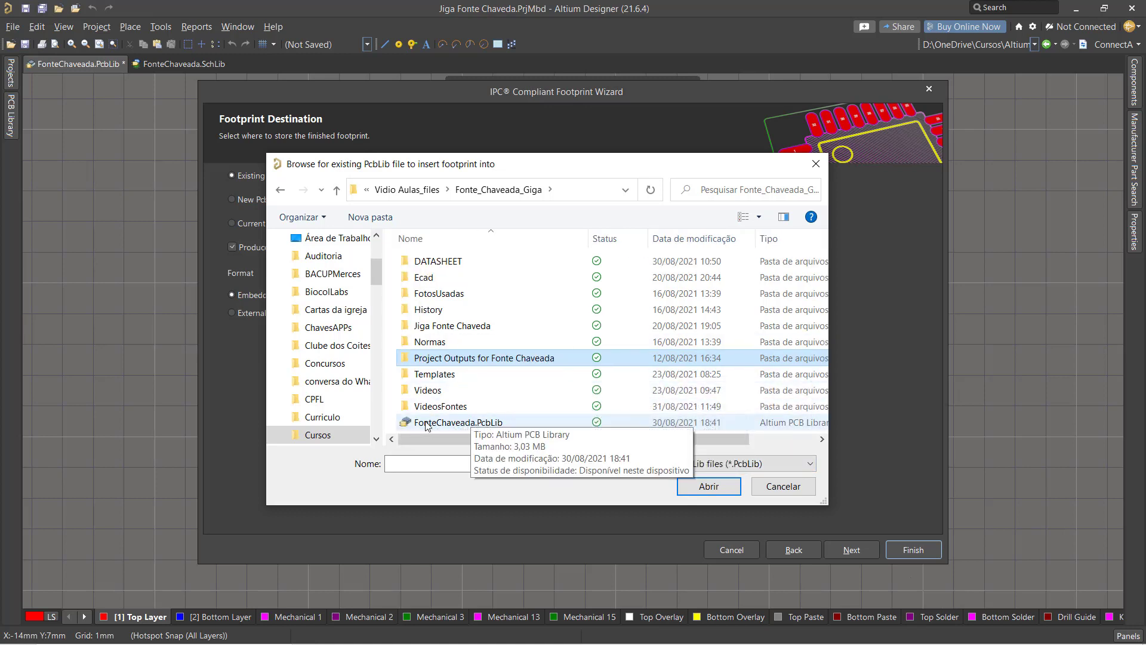
click(526, 425)
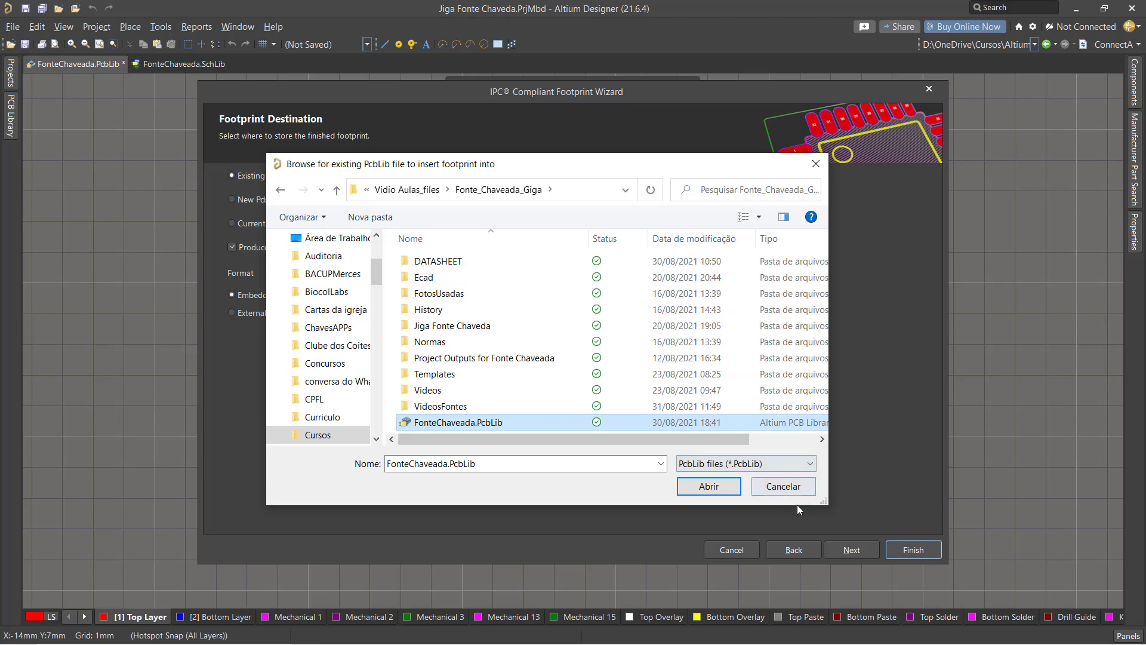
click(709, 487)
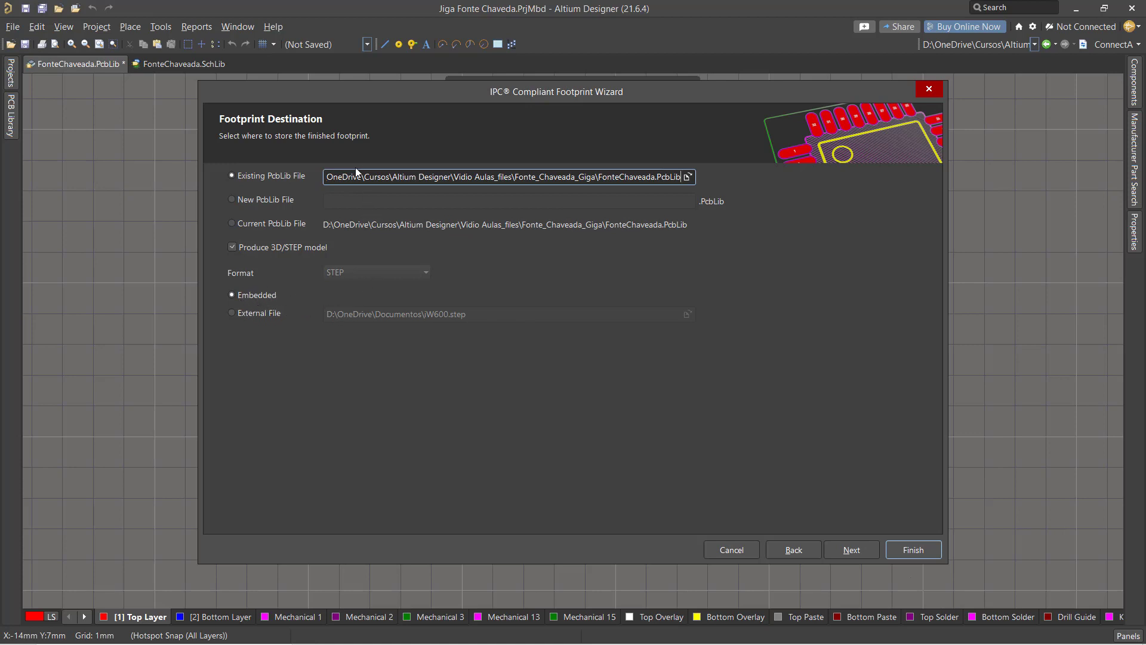
Step: Keep the 3D/STEP model embedded rather than in an external file and finish the footprint wizard
click(231, 314)
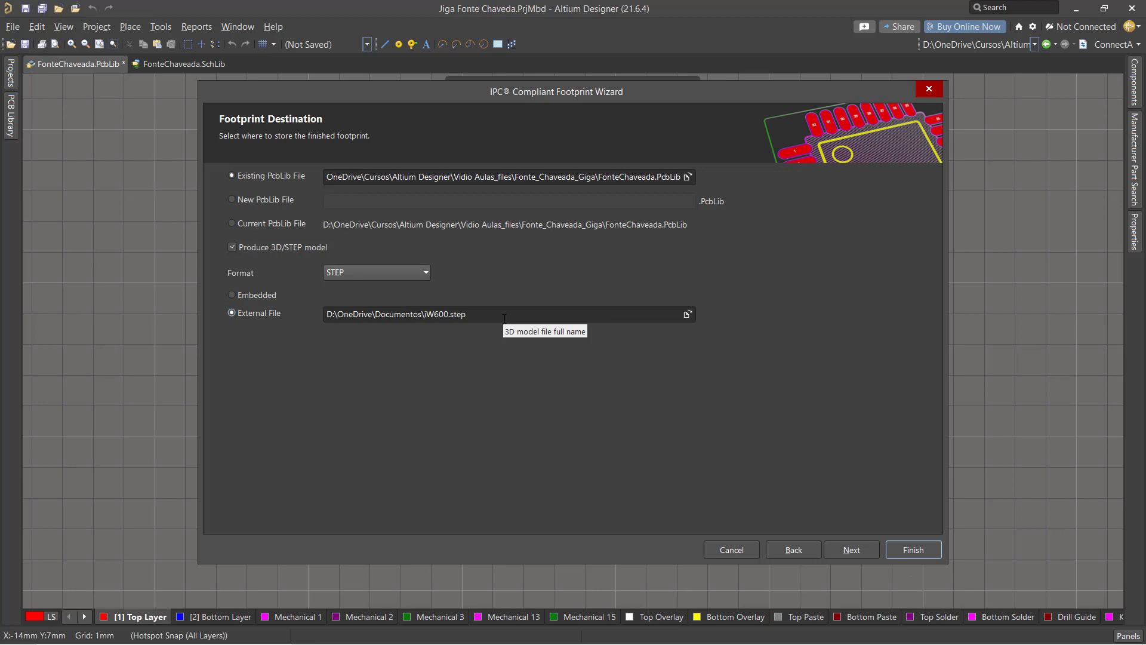
click(233, 295)
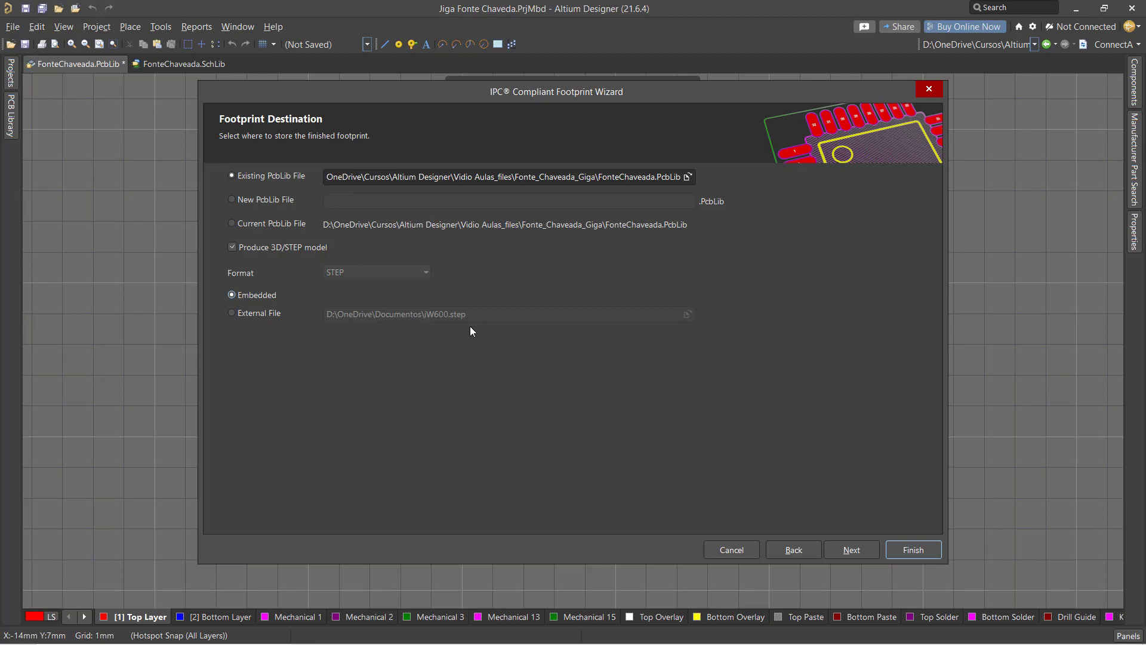
click(851, 550)
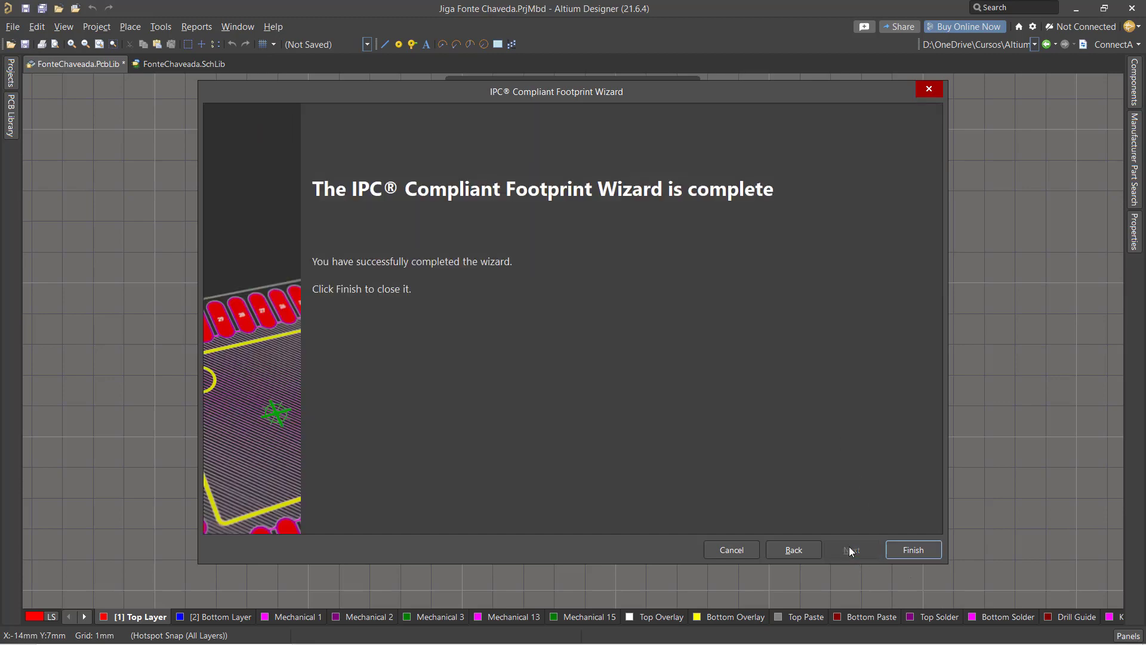
click(898, 548)
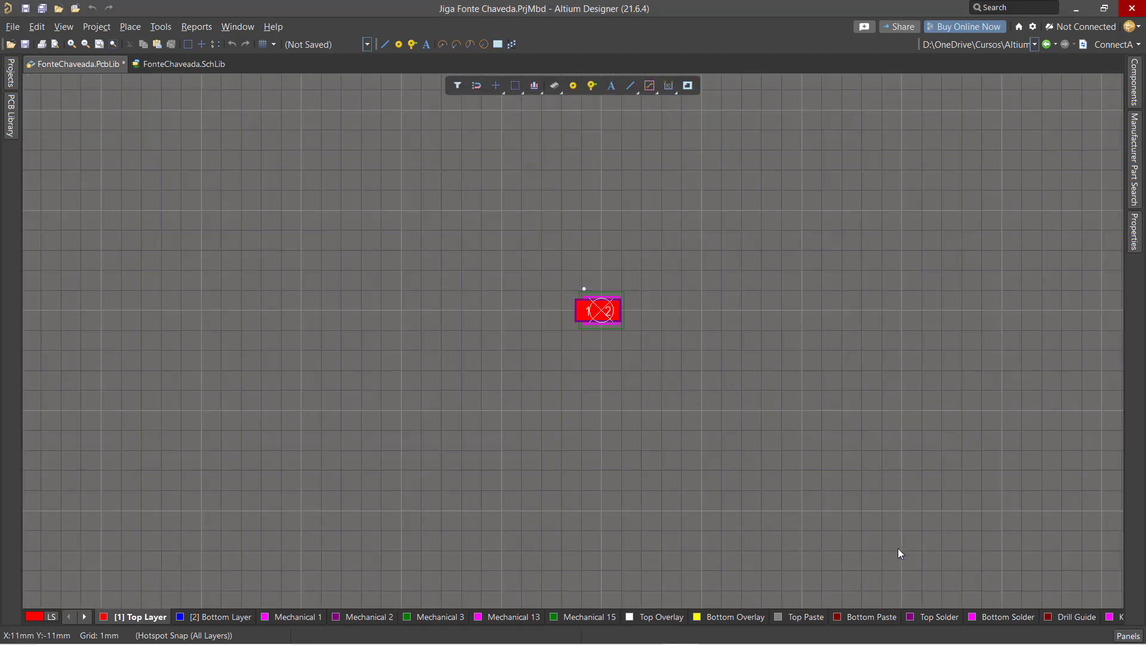
Step: Move pad 1 away from pad 2 along the horizontal axis so the two pads no longer overlap
middle_drag(526, 252, 802, 382)
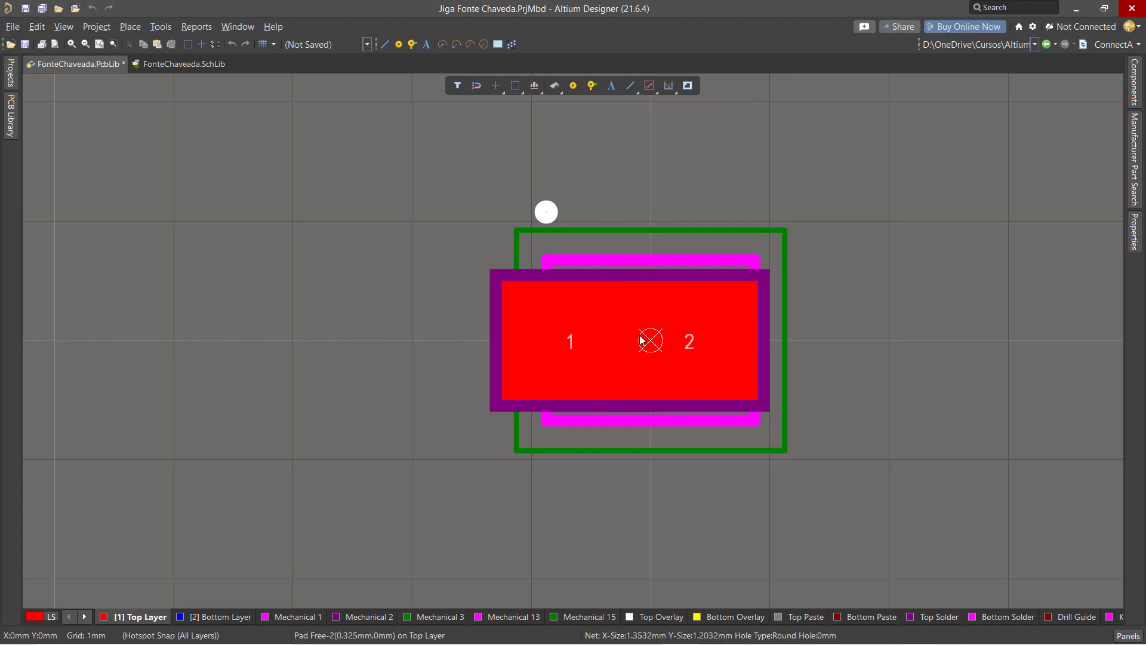
ctrl+scroll(689, 340, up, 5)
ctrl+scroll(690, 340, down, 3)
ctrl+scroll(690, 340, down, 1)
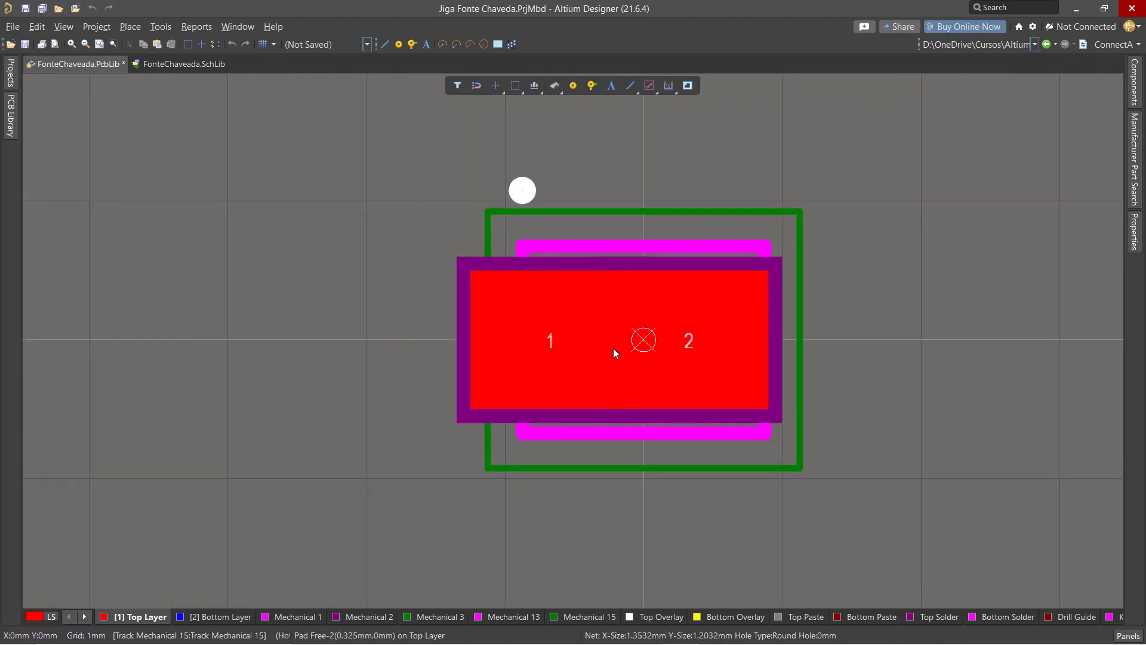
drag(547, 340, 450, 353)
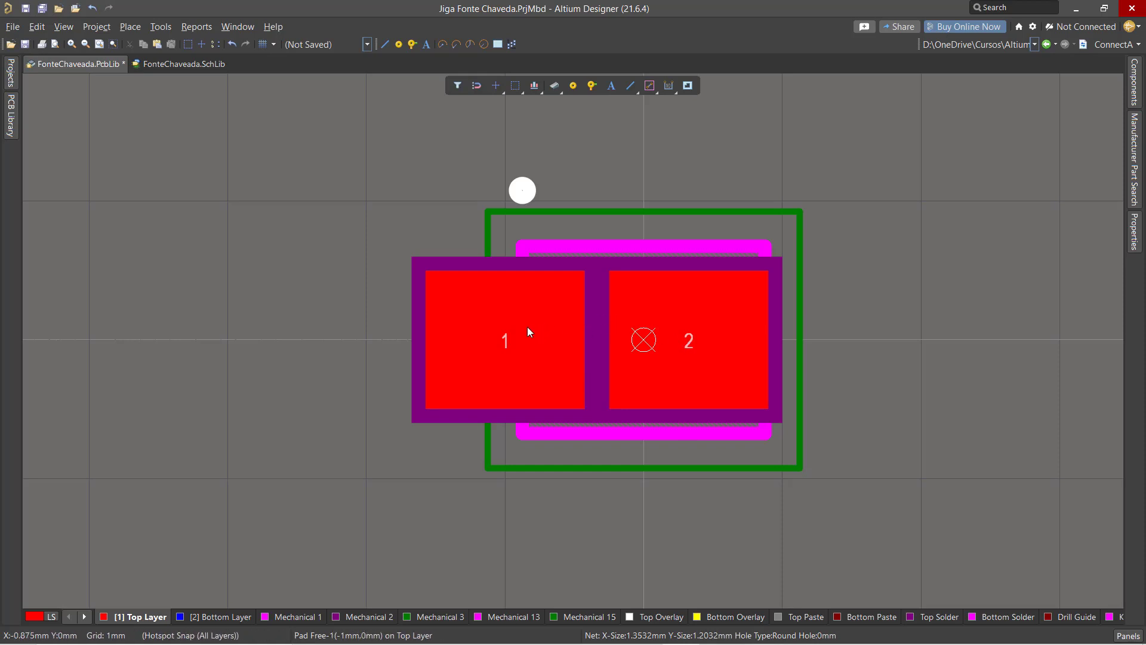
mouse_move(528, 328)
mouse_down()
mouse_move(467, 344)
mouse_move(526, 345)
mouse_up()
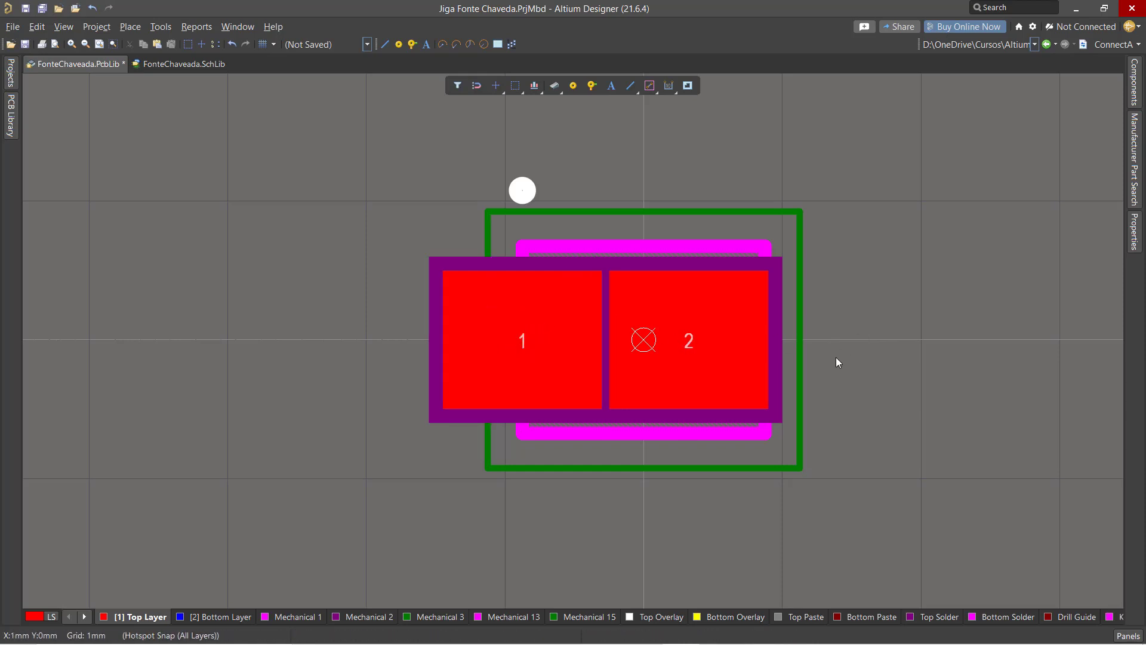
Step: Examine the component body and its pads from several angles in 3D and return to the 2D view
key(3)
shift+right_drag(659, 390, 671, 174)
middle_drag(775, 382, 774, 382)
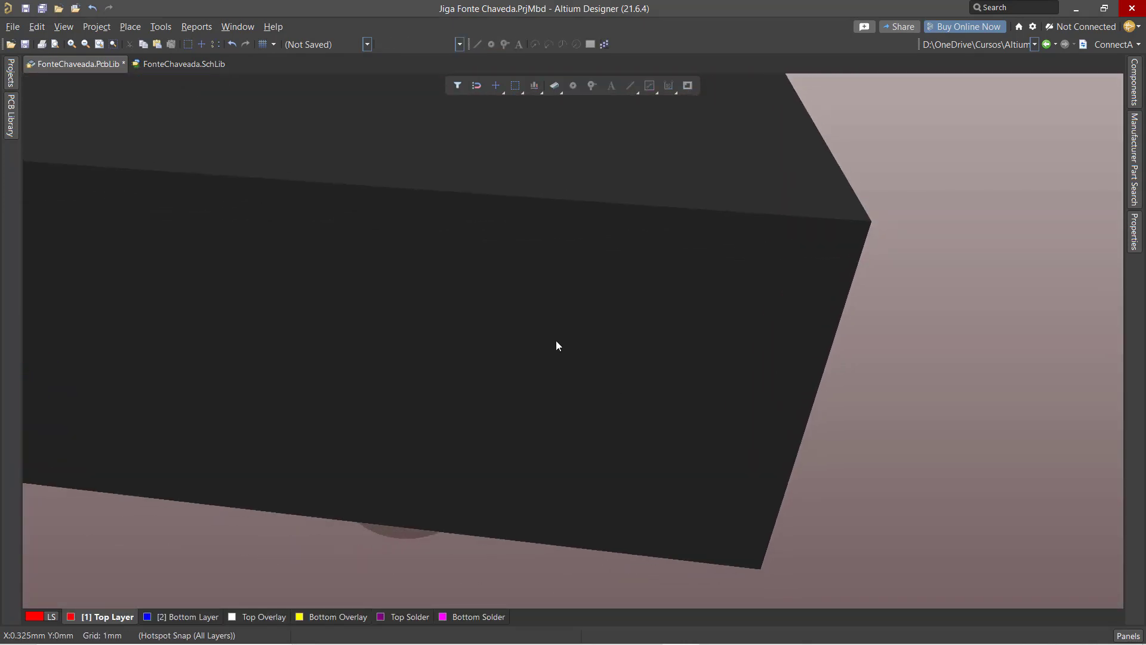
ctrl+scroll(556, 342, down, 5)
shift+right_drag(541, 360, 322, 292)
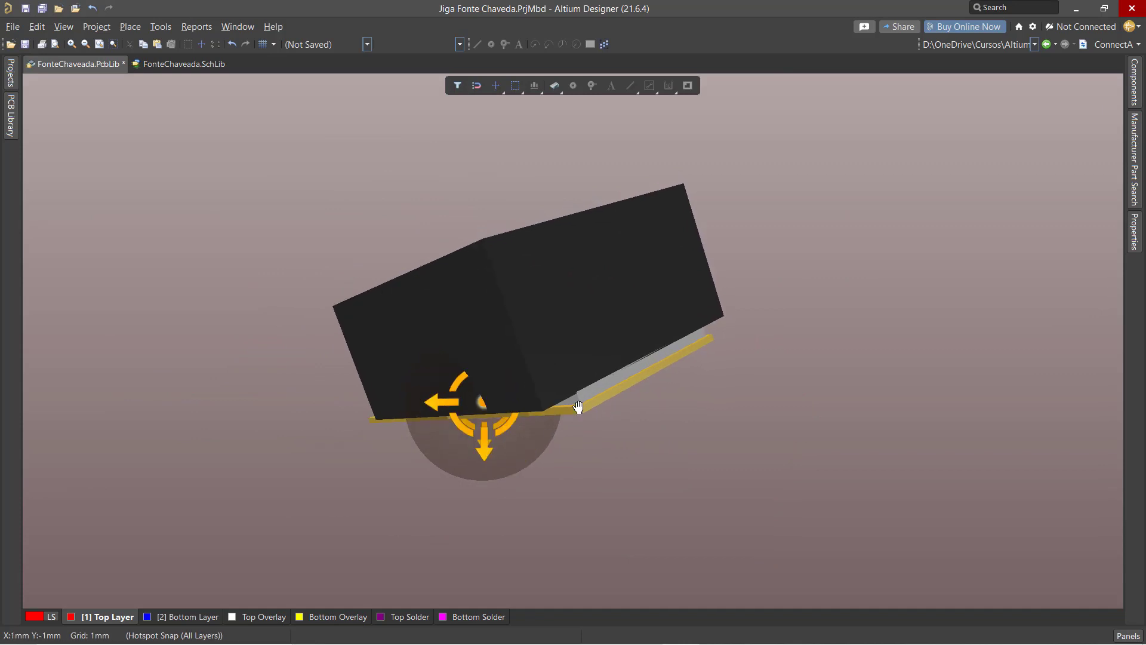
shift+right_drag(578, 407, 725, 366)
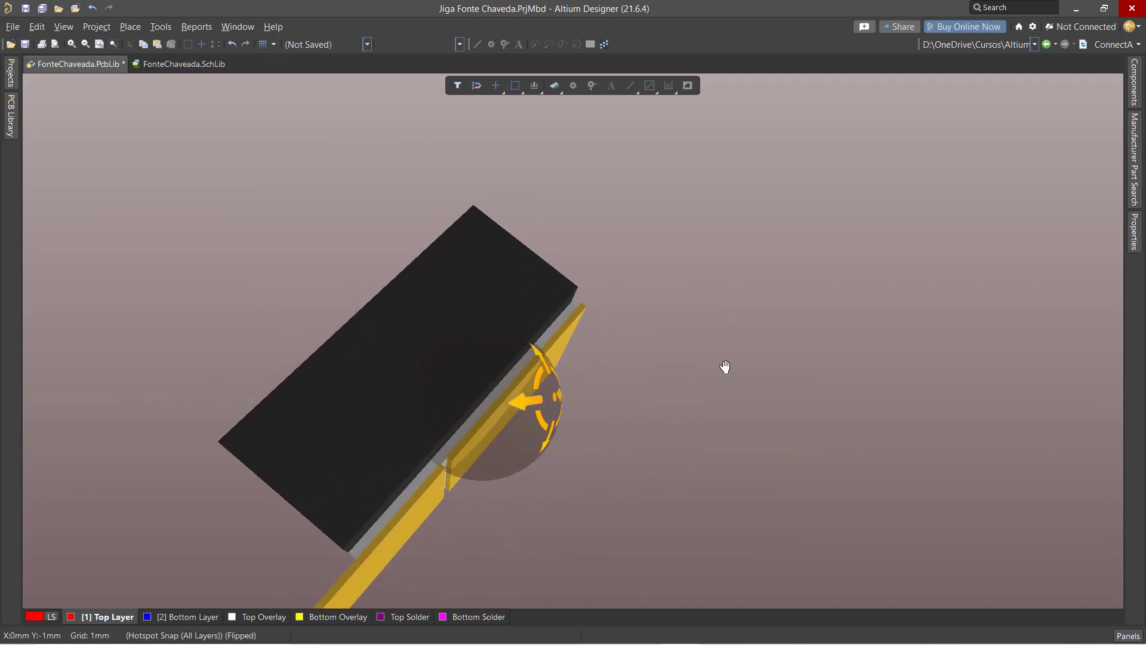
drag(478, 399, 309, 280)
mouse_move(6, 509)
middle_down()
mouse_move(20, 527)
mouse_move(2, 514)
middle_up()
right_drag(190, 422, 643, 334)
shift+right_drag(402, 497, 877, 366)
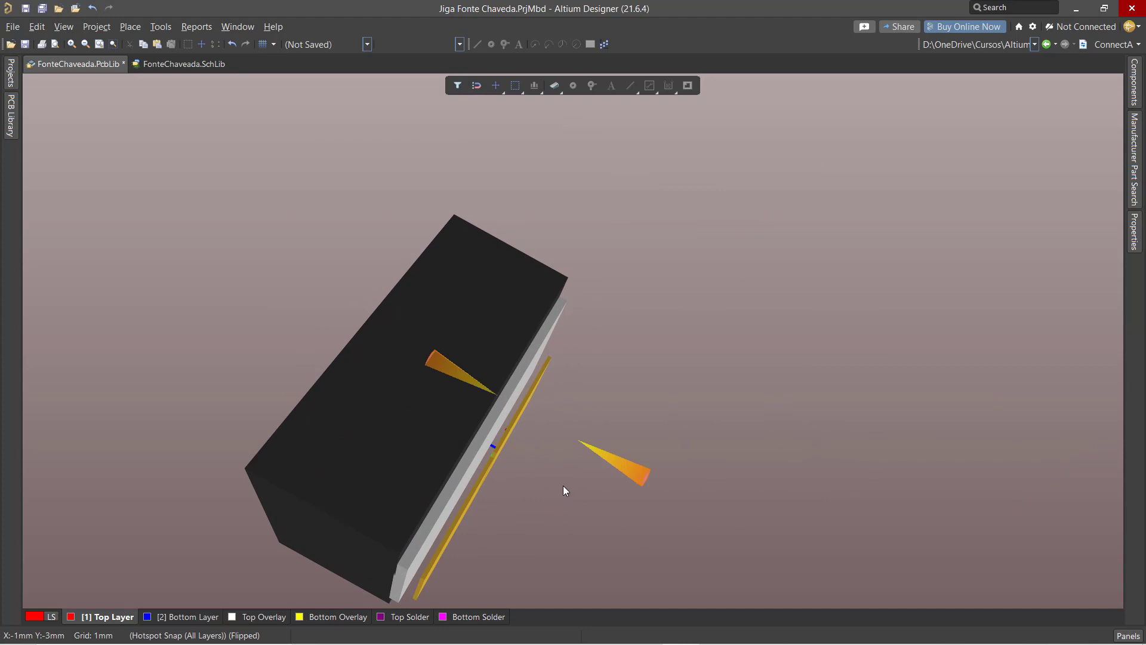
key(2)
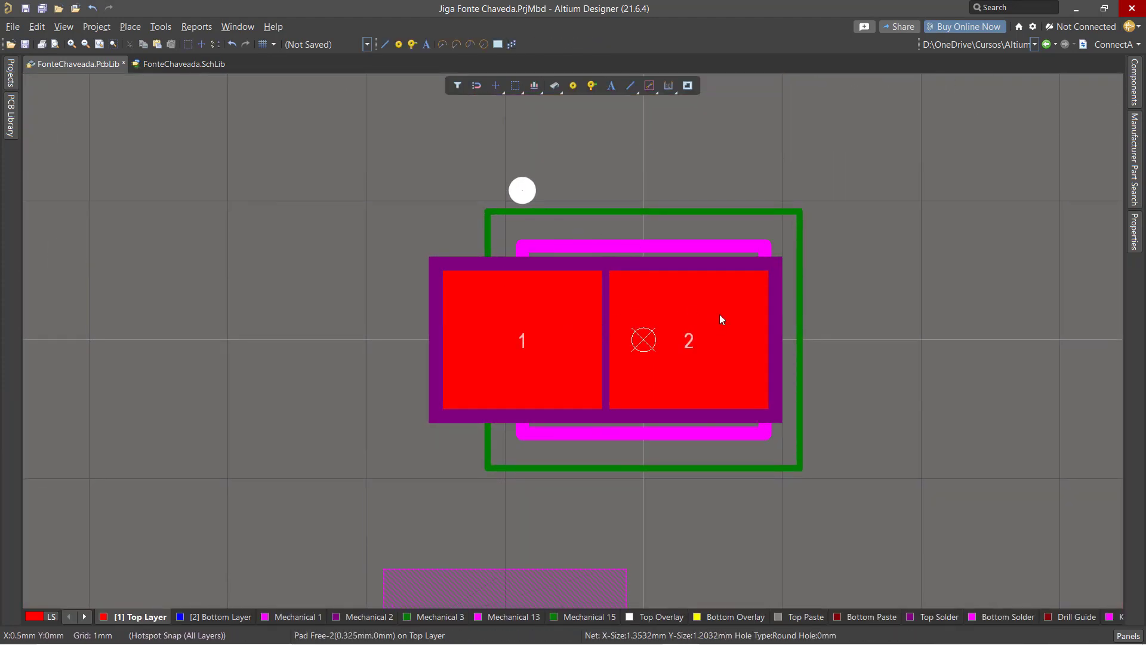
Step: Delete the green rectangular outline around the footprint and the white pin 1 marker dot
click(578, 211)
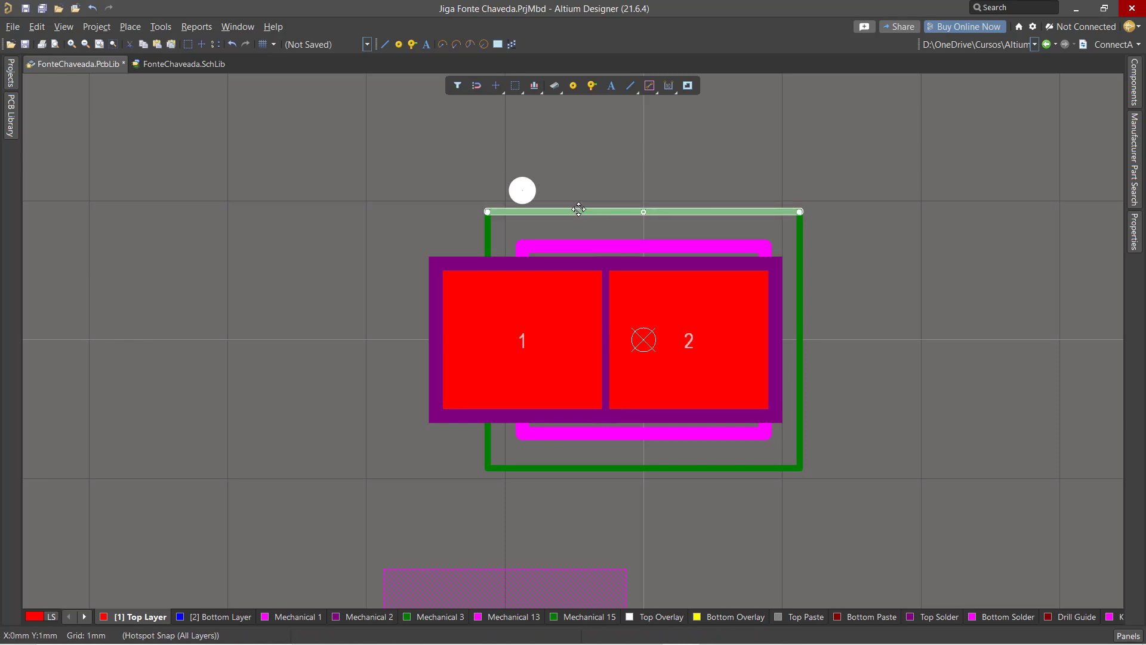
key(Tab)
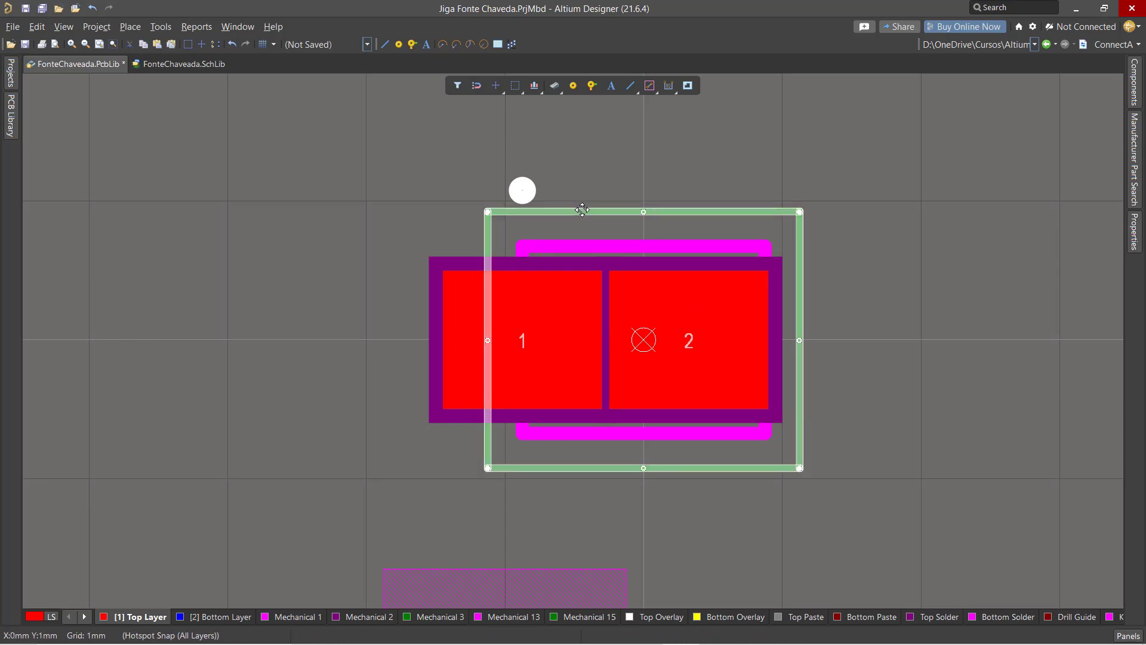
key(Delete)
click(525, 191)
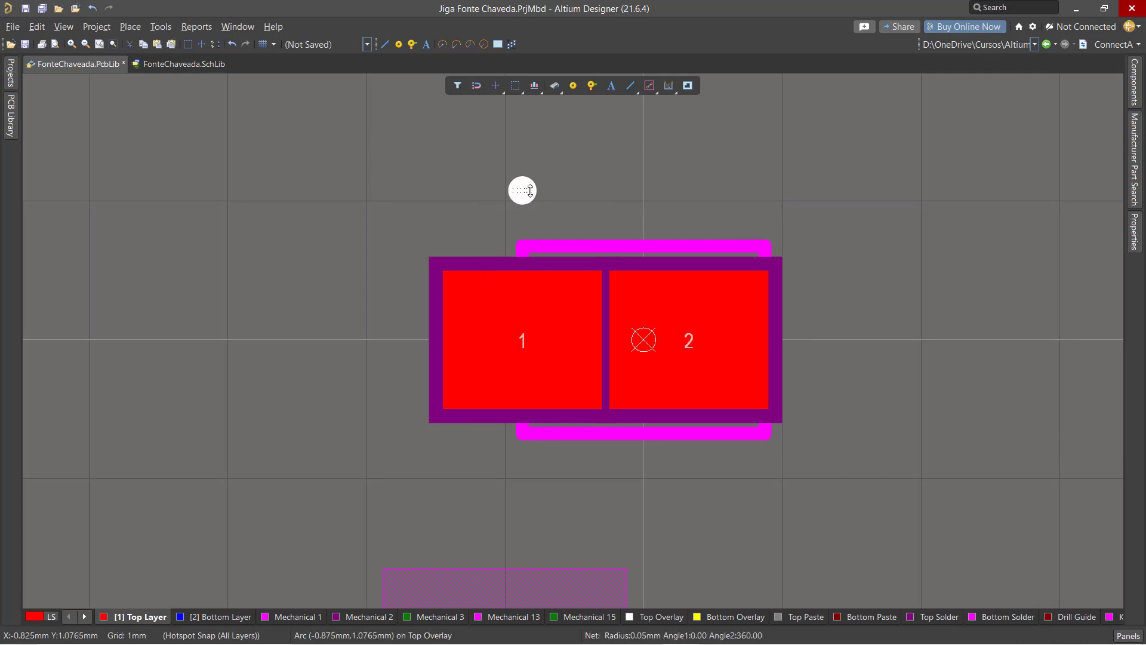
key(Delete)
Step: Move pads 1 and 2 to opposite sides outside the magenta body outline and select the outline's upper line
drag(551, 341, 394, 341)
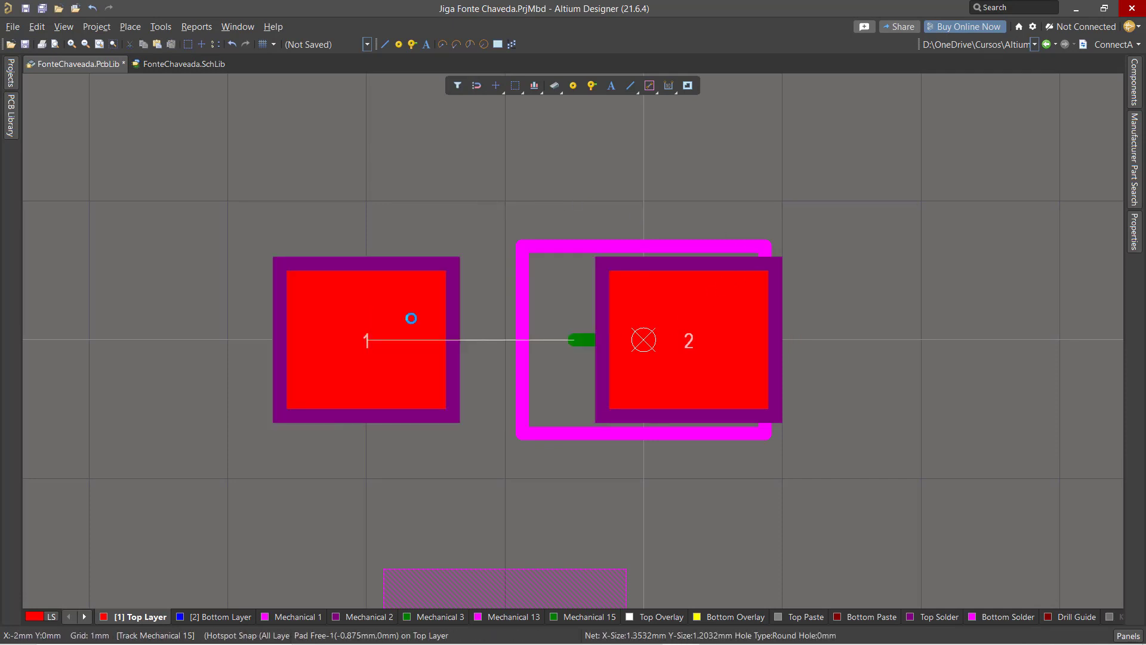
drag(761, 339, 1012, 339)
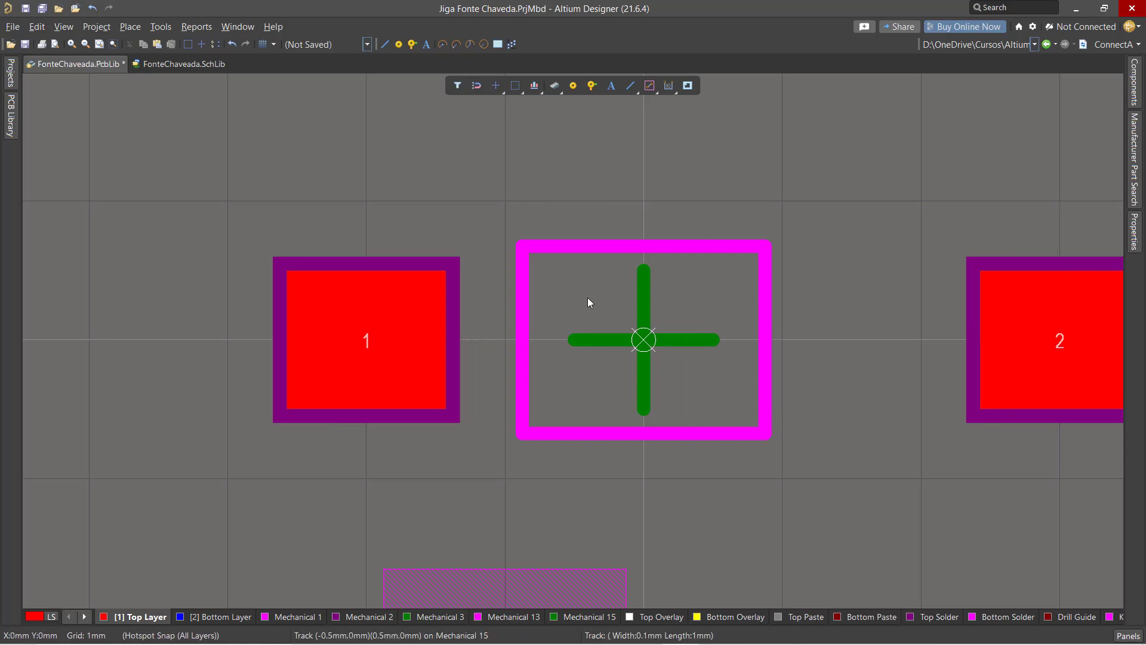
click(553, 246)
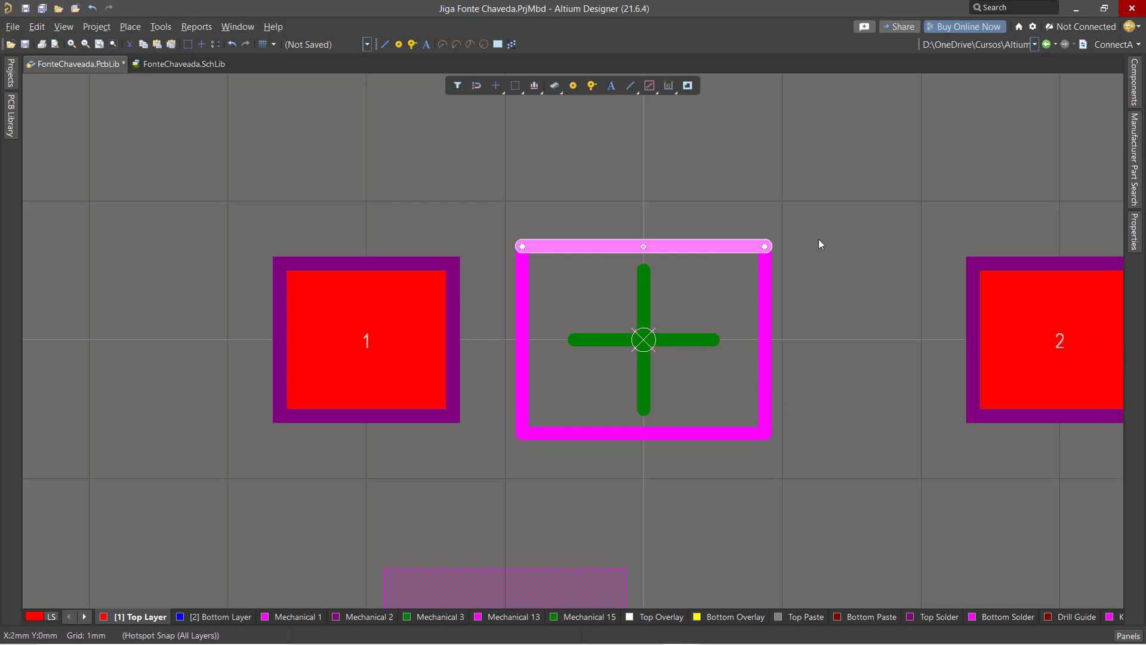
Step: Delete all remaining footprint objects, including both pads, the outline, the centre cross and the 3D body
ctrl+scroll(505, 201, down, 4)
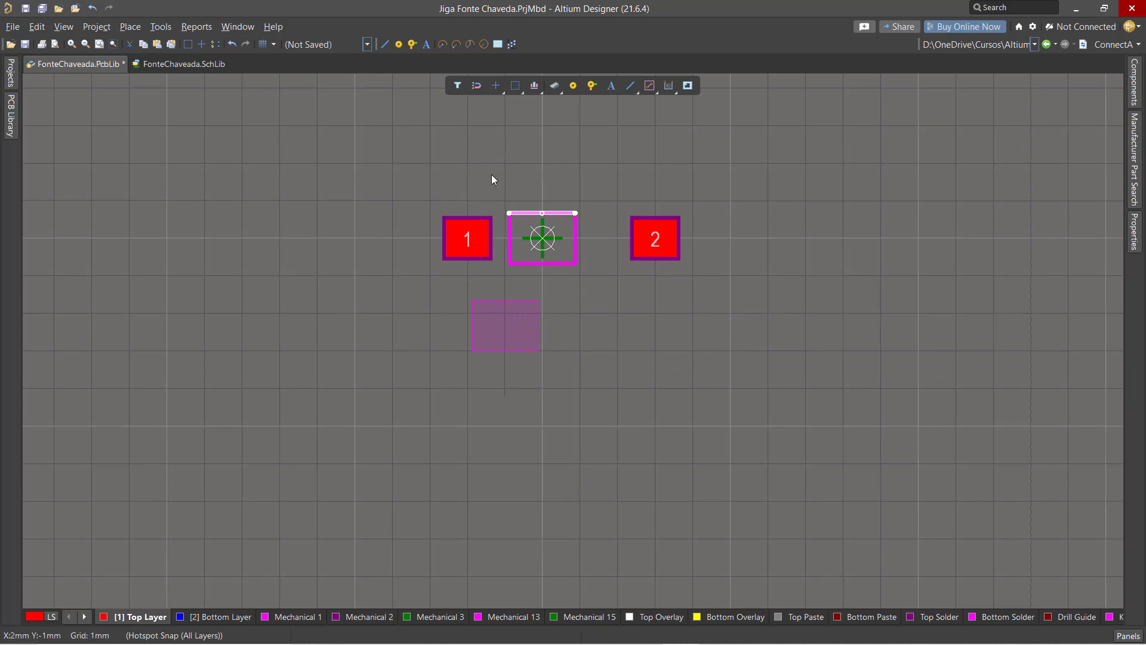
drag(418, 171, 759, 395)
key(Delete)
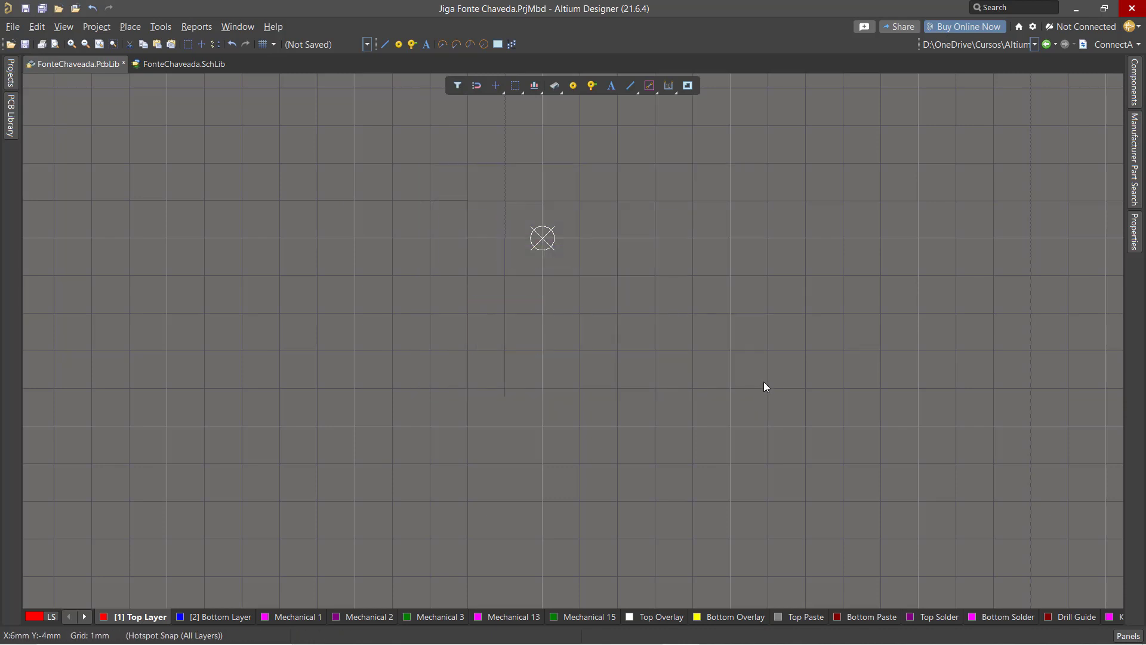
Step: Delete the emptied iW600 footprint from the PCB library and confirm the deletion
click(12, 120)
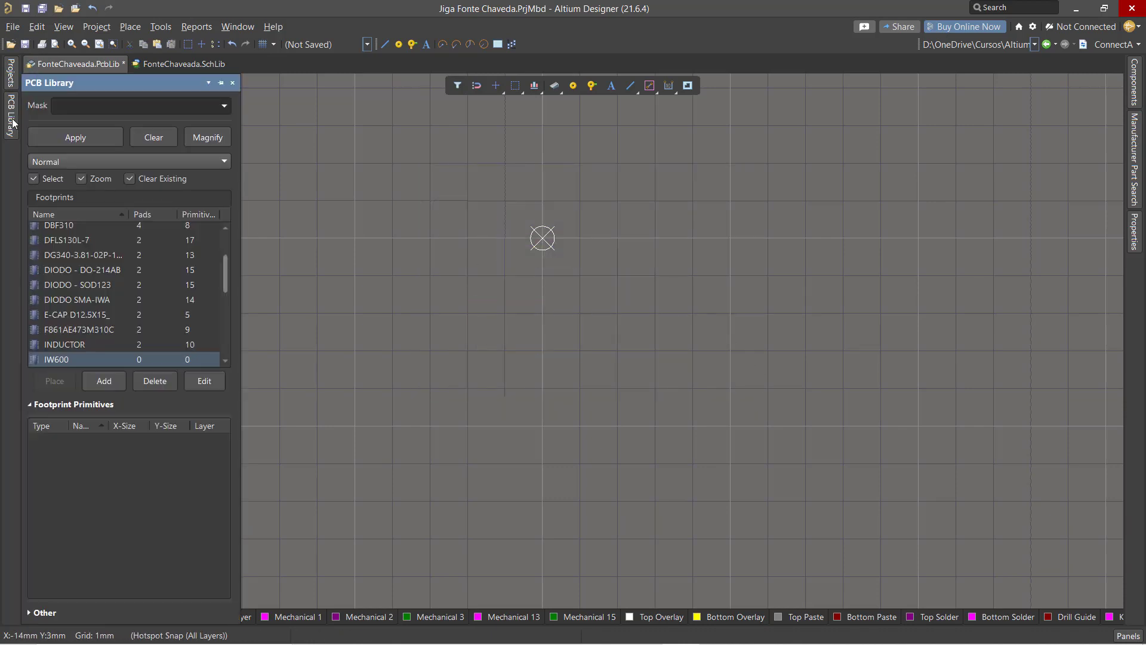
scroll(69, 359, down, 1)
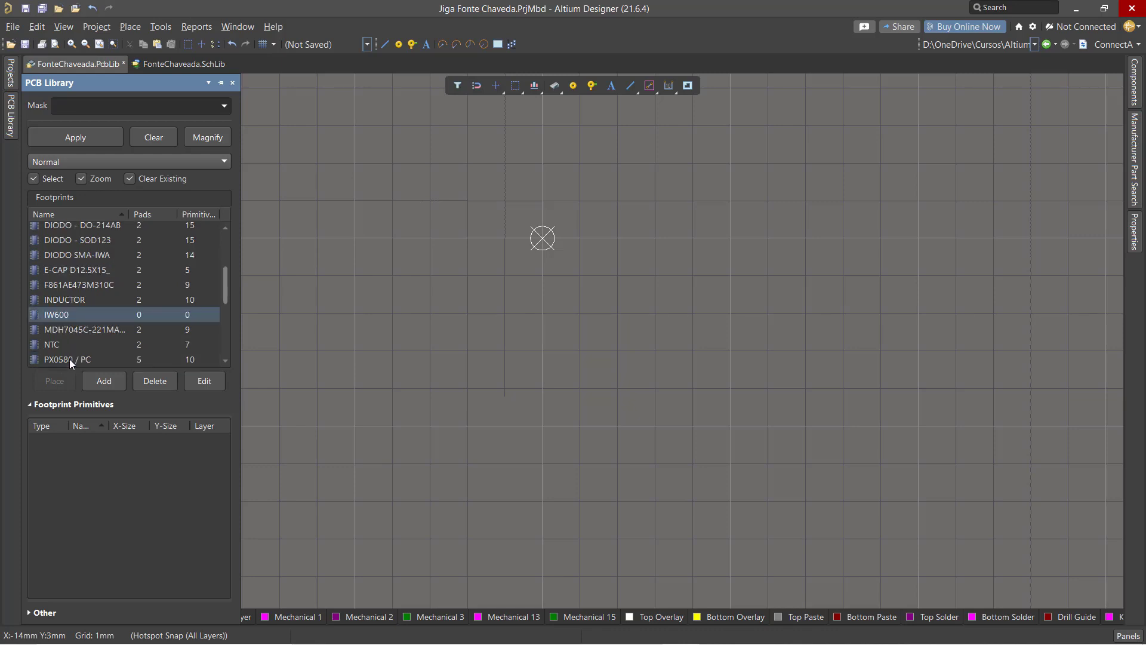
right_click(67, 316)
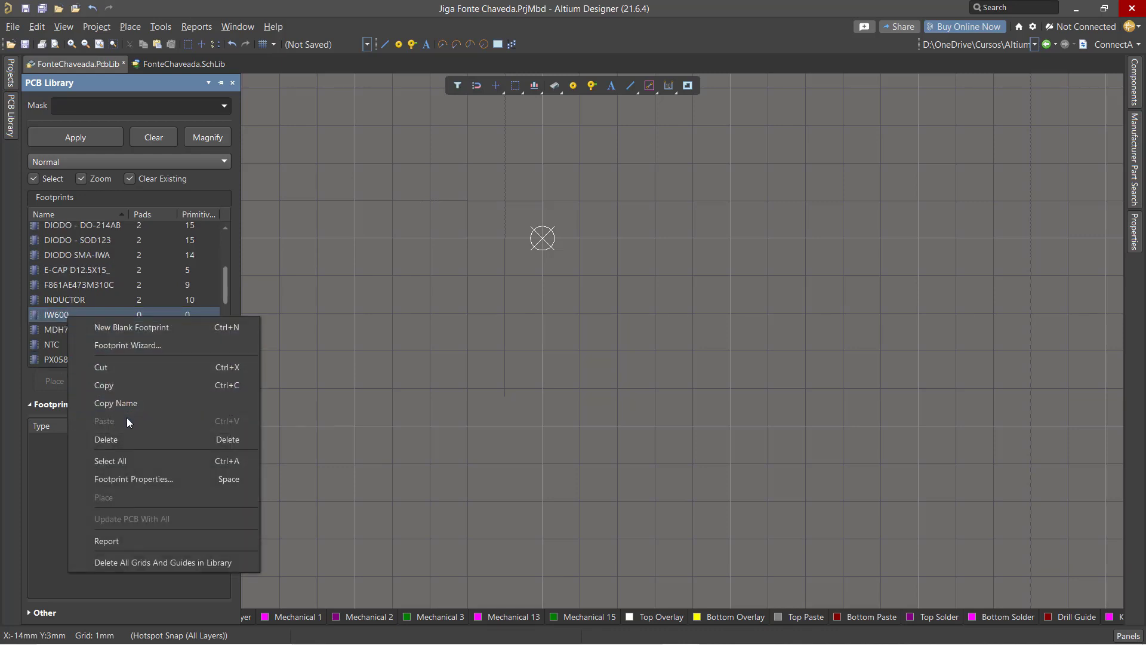
click(118, 439)
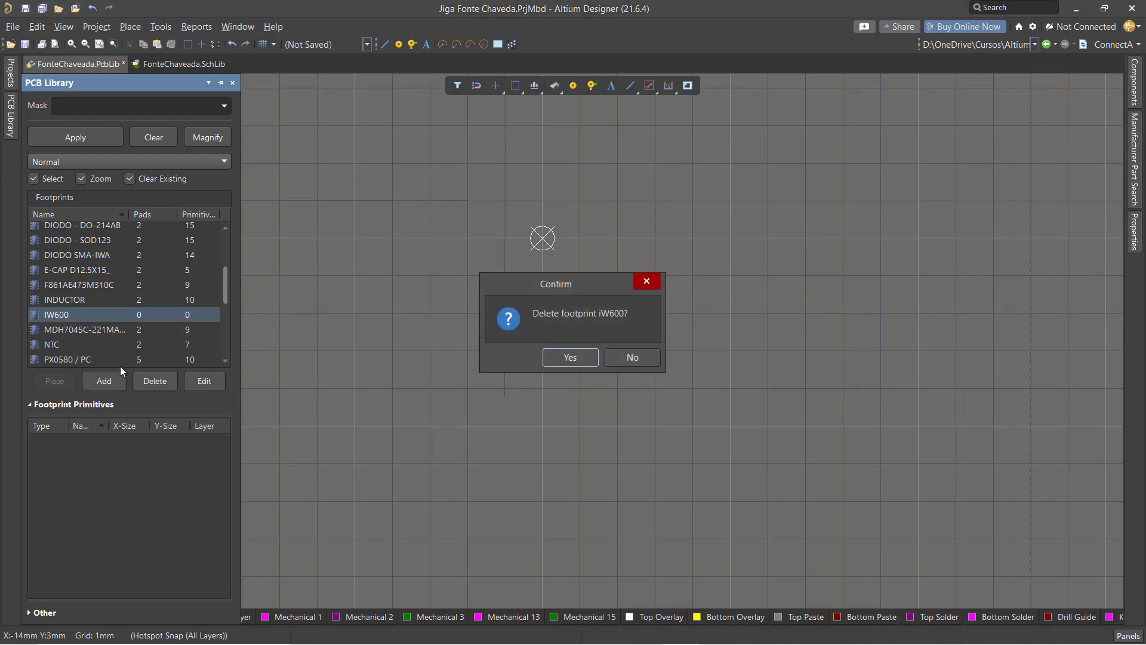
click(564, 360)
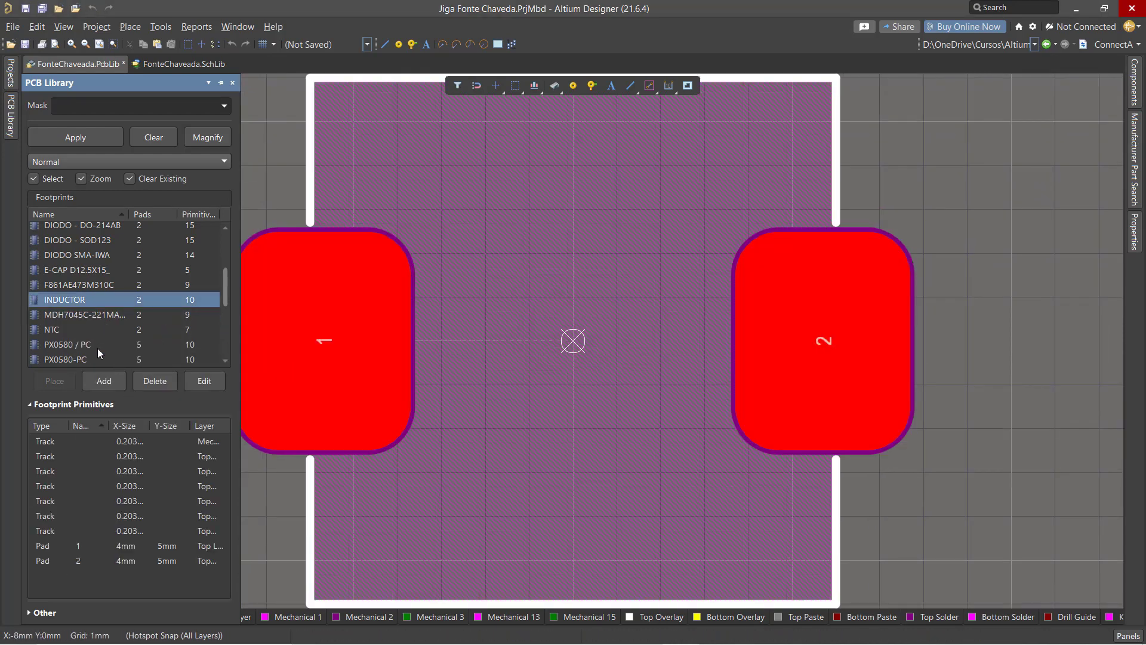
Step: Find the TESTE footprint in the PCB library and display its two pads
click(62, 277)
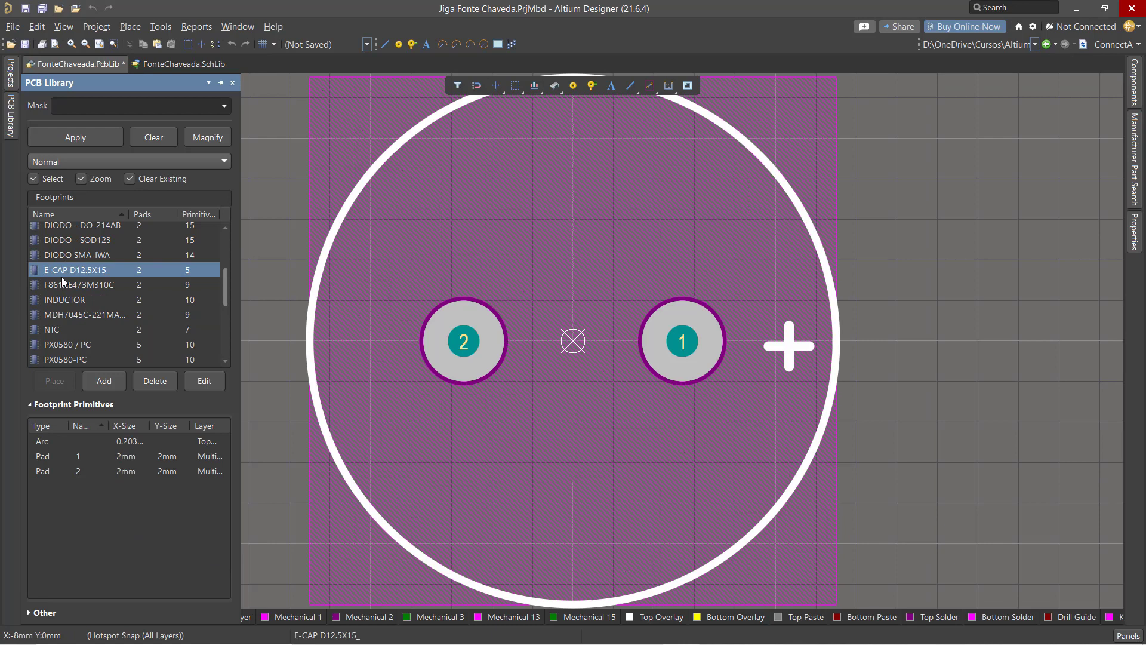
key(t)
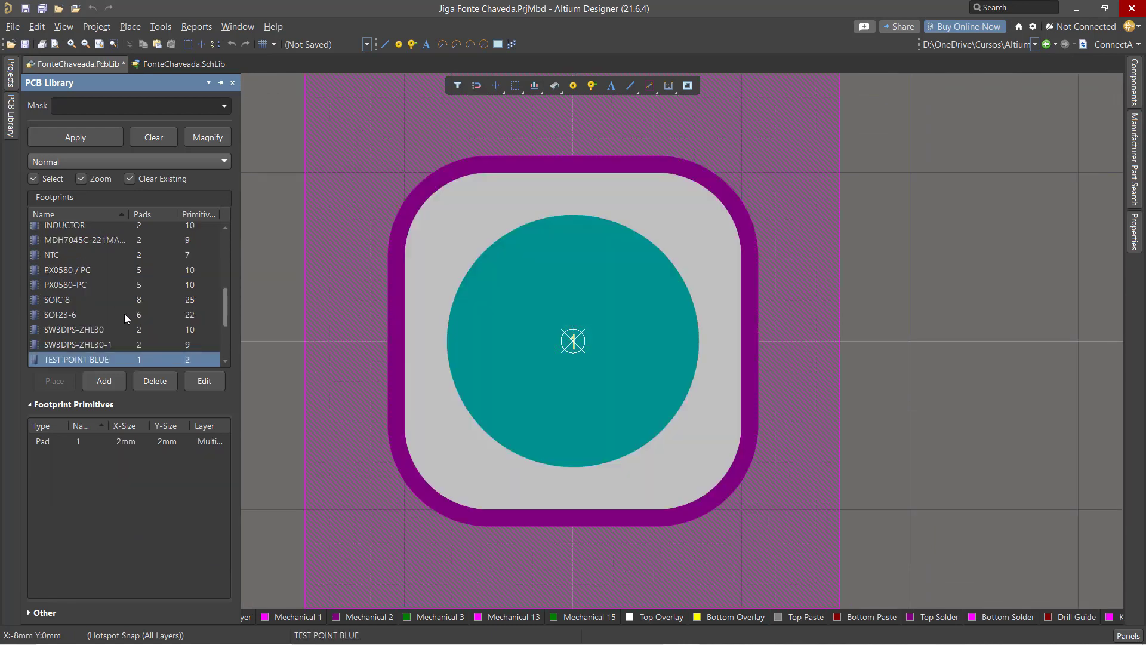
scroll(124, 313, down, 3)
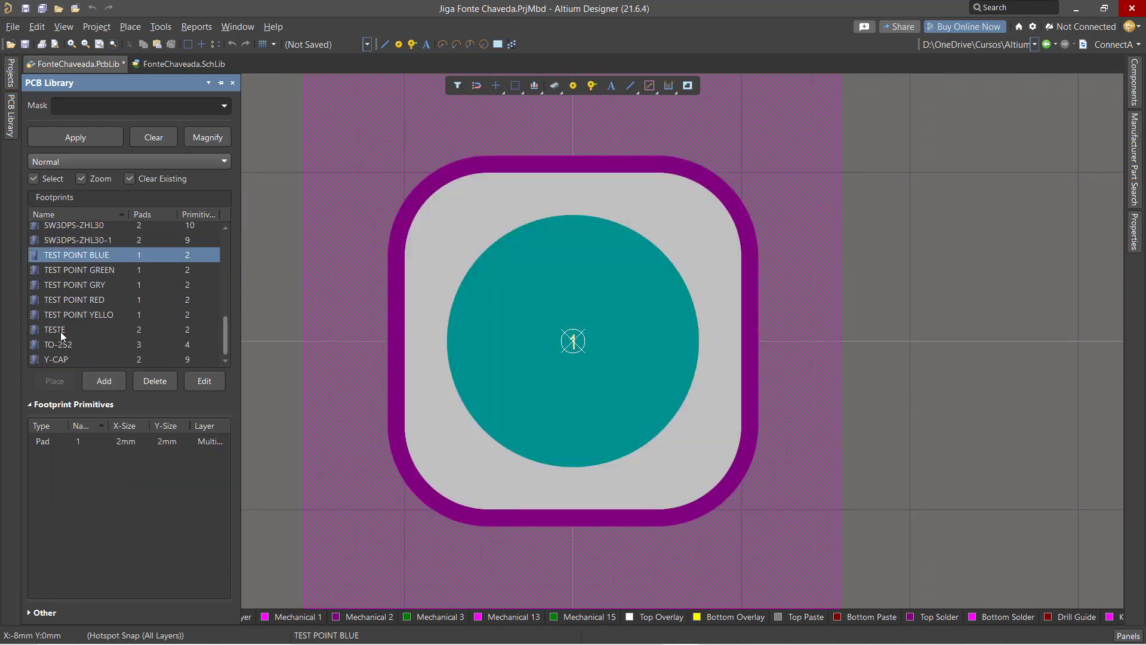
click(62, 330)
ctrl+scroll(597, 307, down, 3)
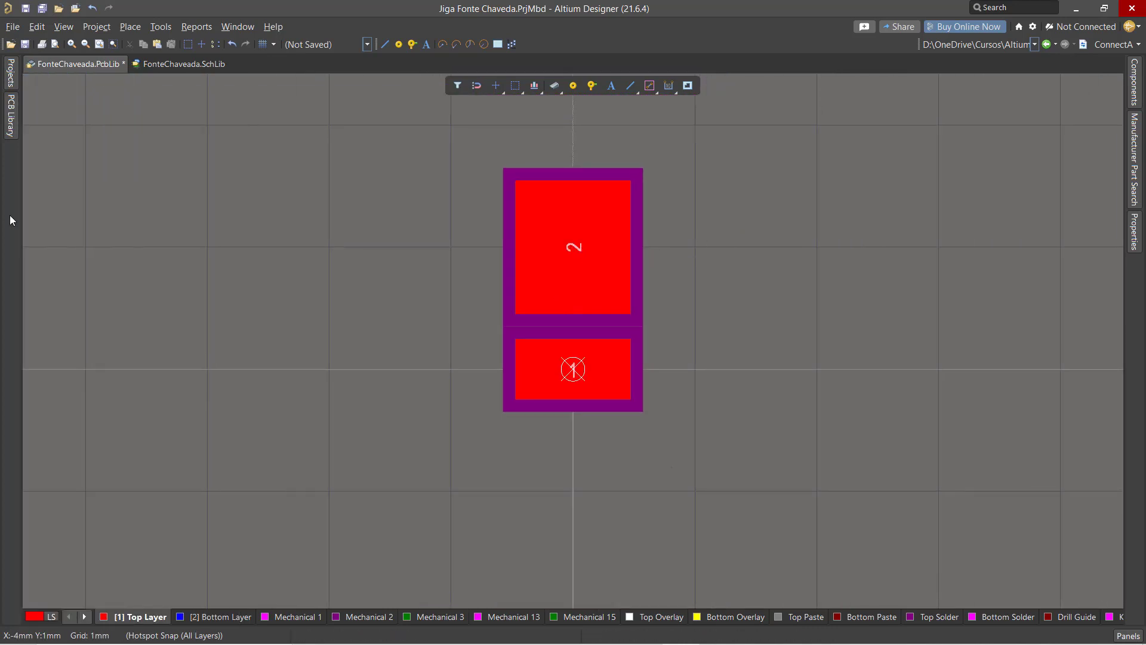
Step: Rename the TESTE footprint as iW600 and set its height to .80 mm, consulting the maximum package height in the iW600 datasheet
mouse_move(11, 125)
double_click(70, 330)
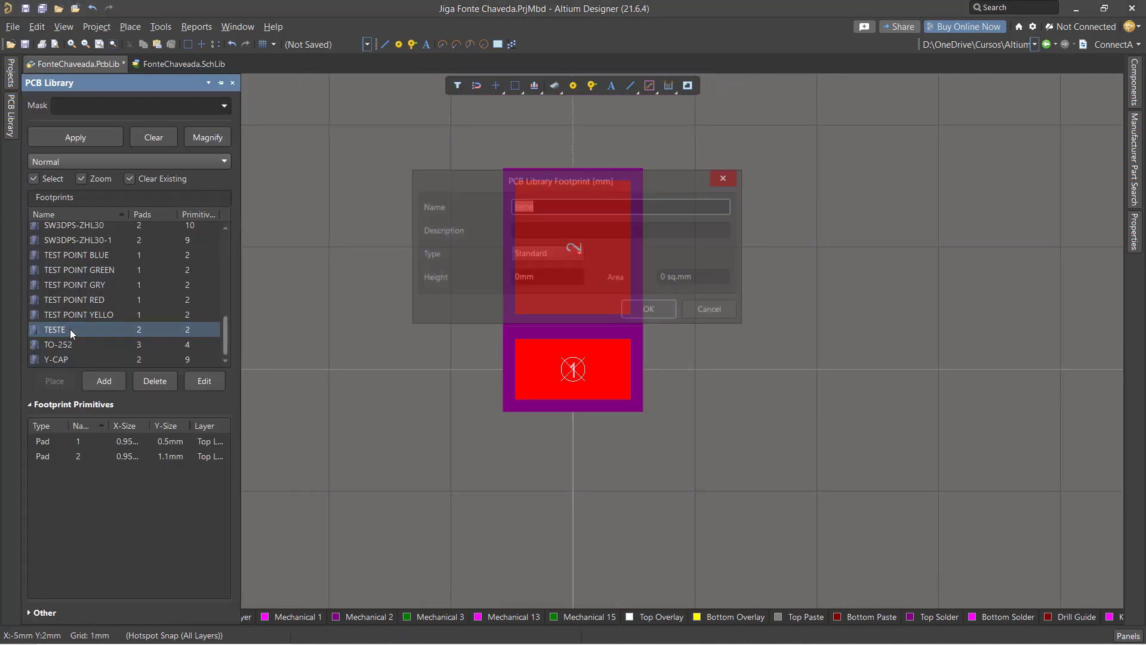
text(iW600)
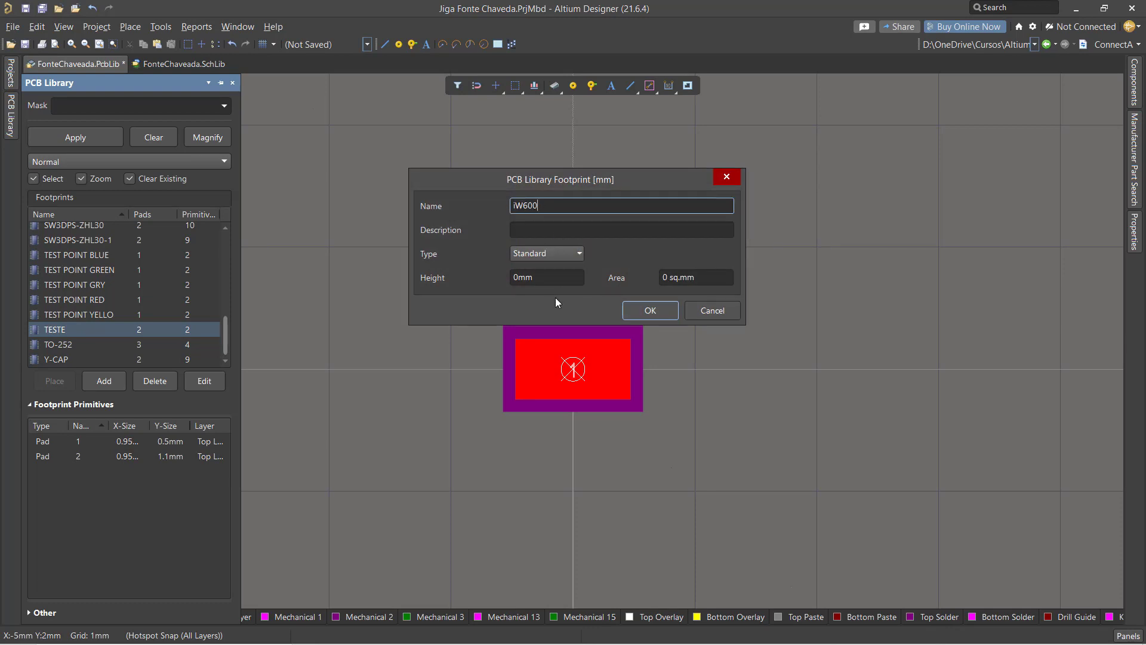
double_click(550, 280)
mouse_move(680, 640)
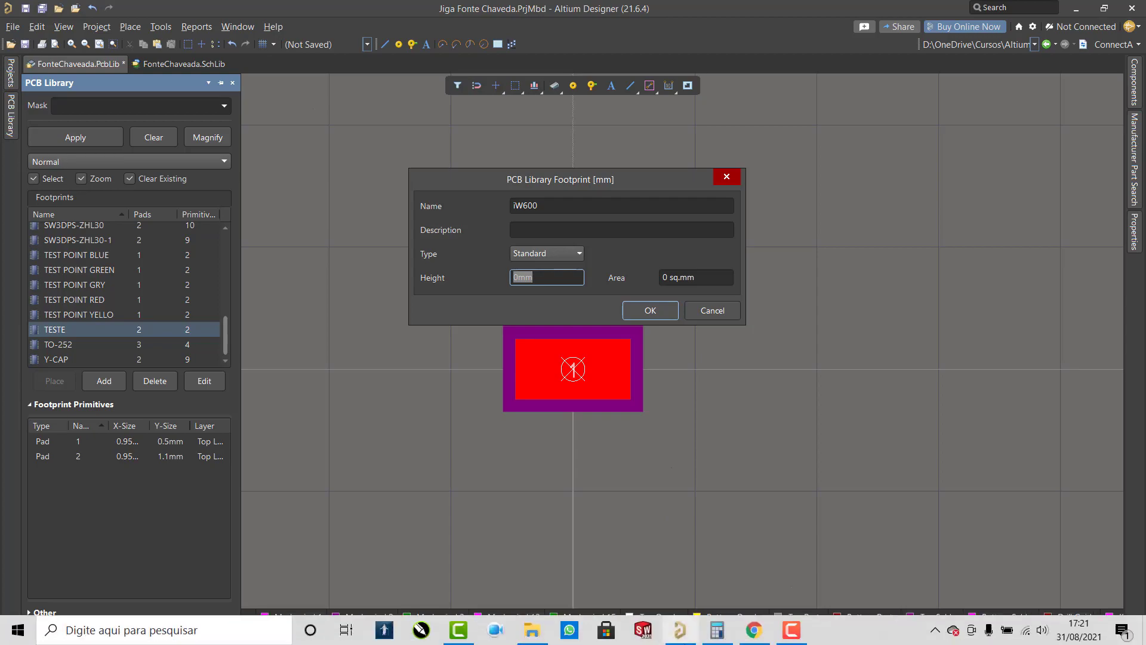
click(754, 629)
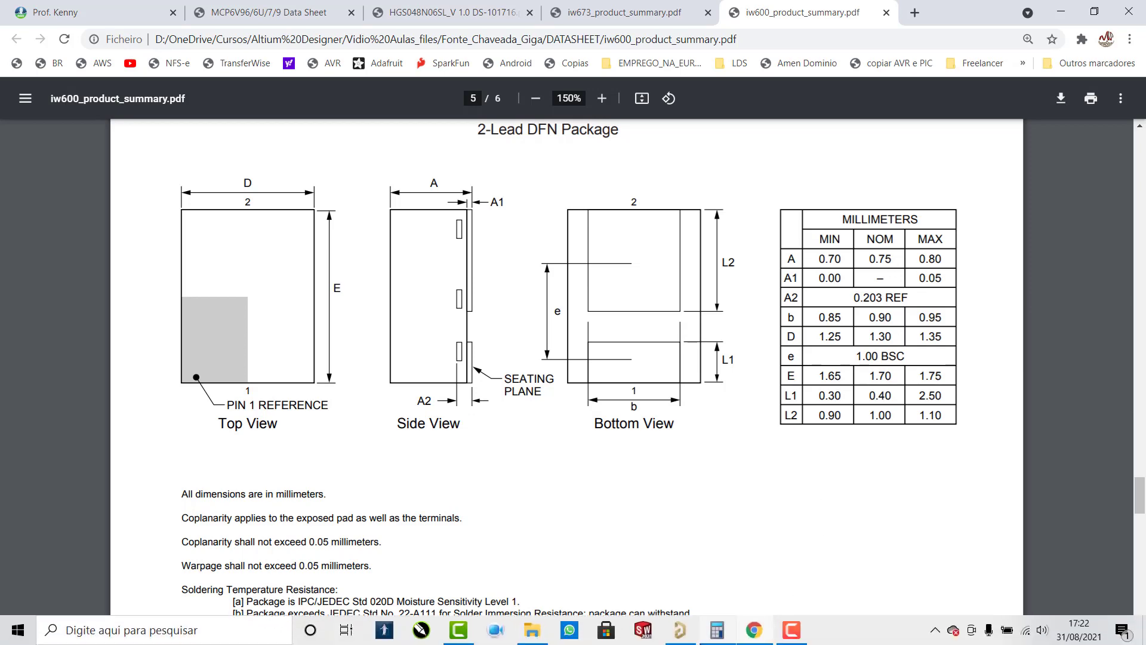
click(679, 637)
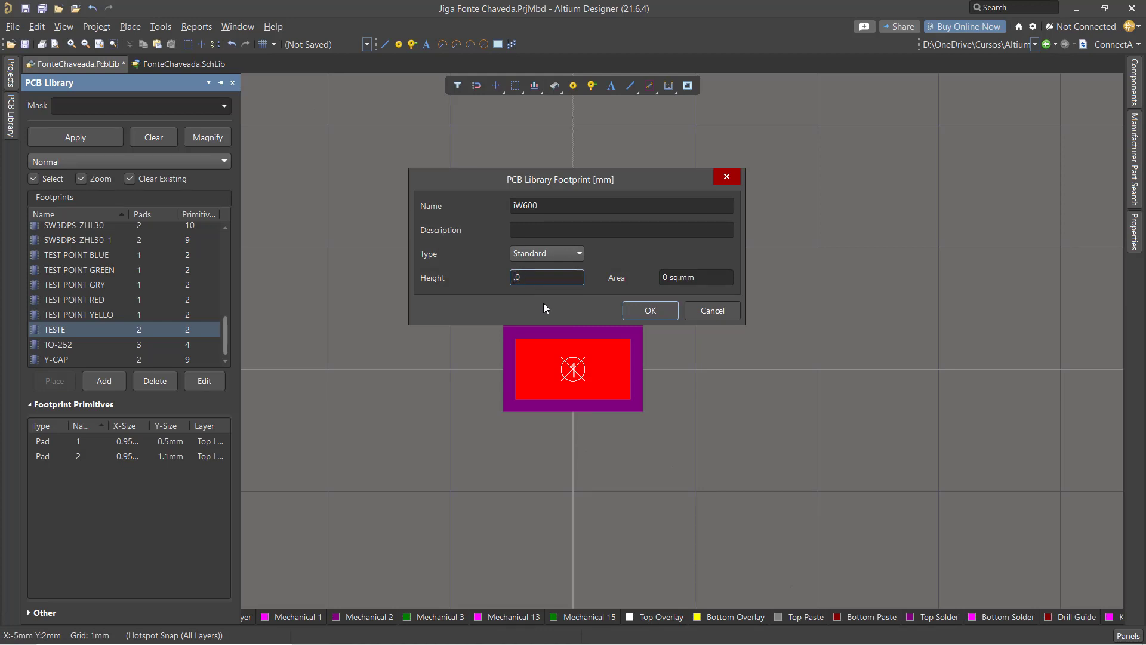
key(Return)
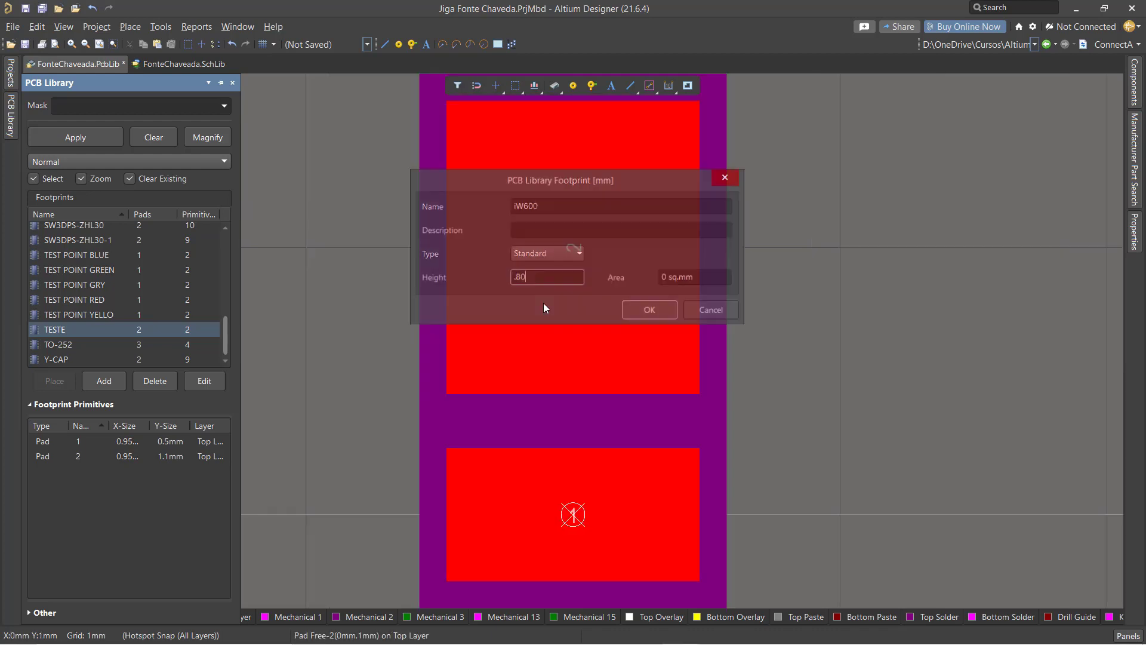
ctrl+scroll(574, 249, down, 3)
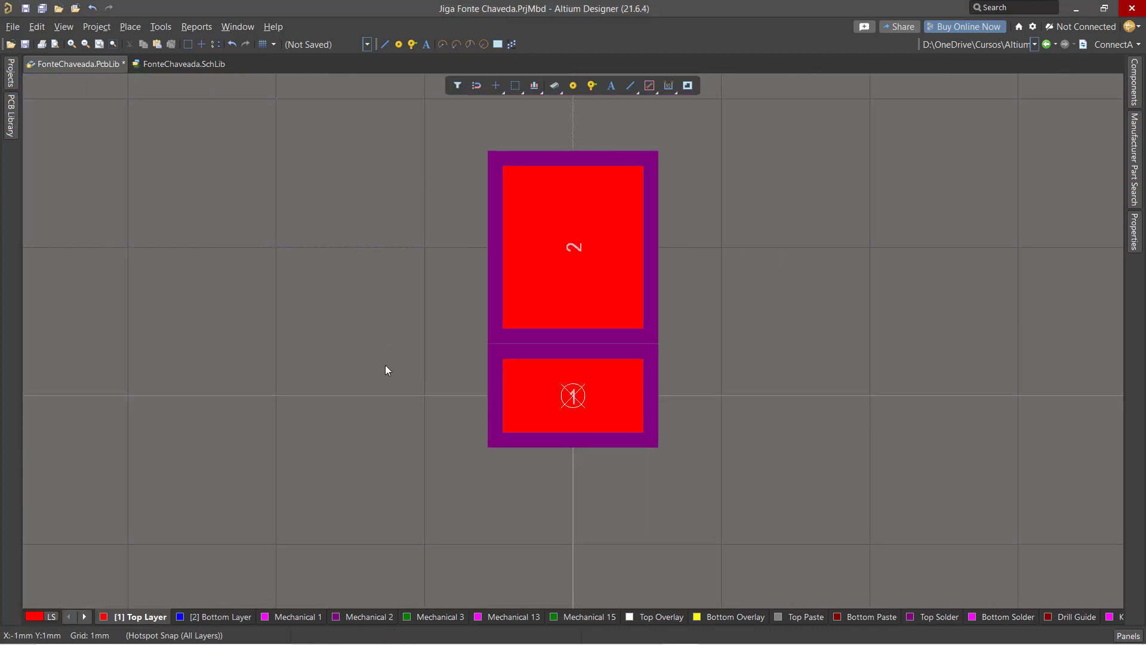
ctrl+scroll(721, 248, down, 2)
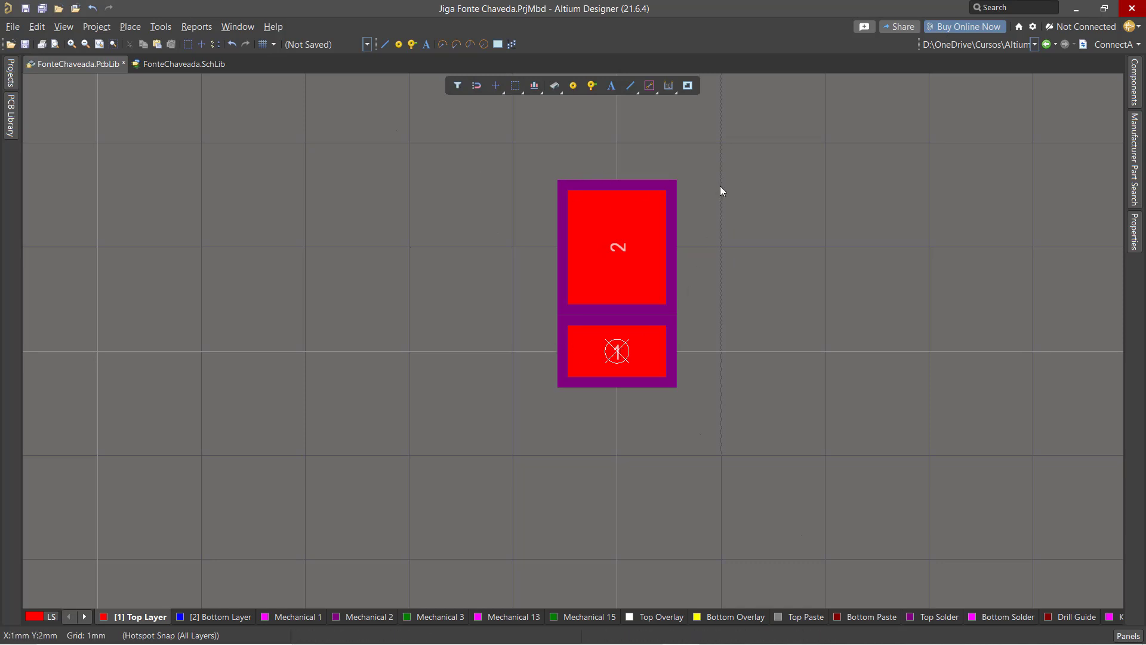
right_drag(720, 187, 636, 195)
click(159, 27)
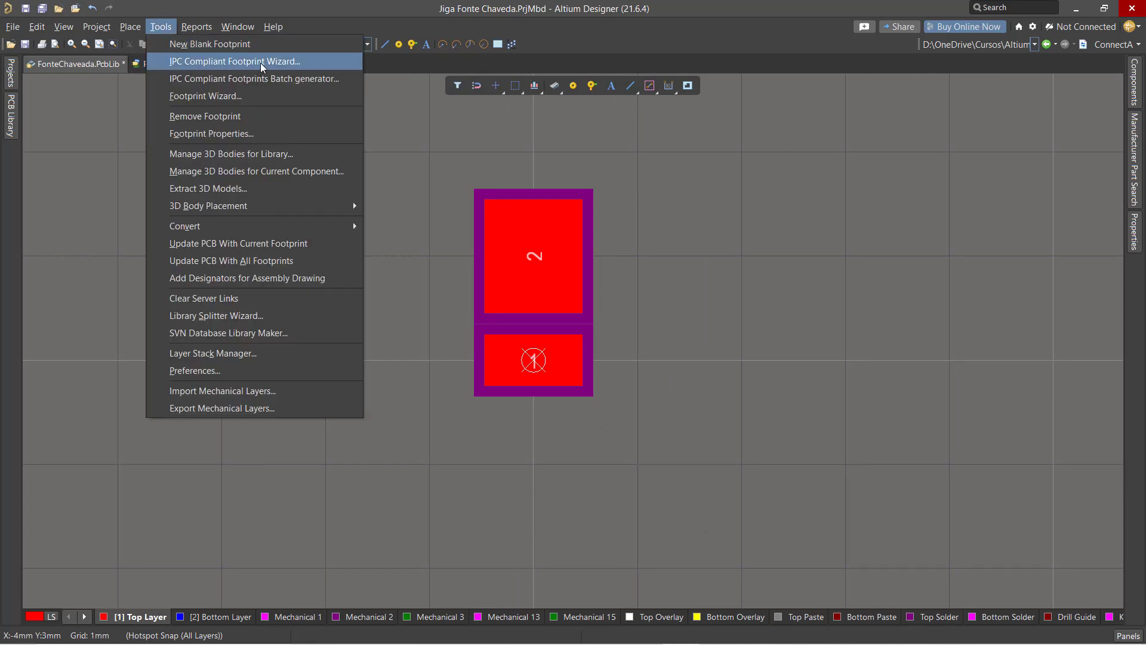
click(598, 173)
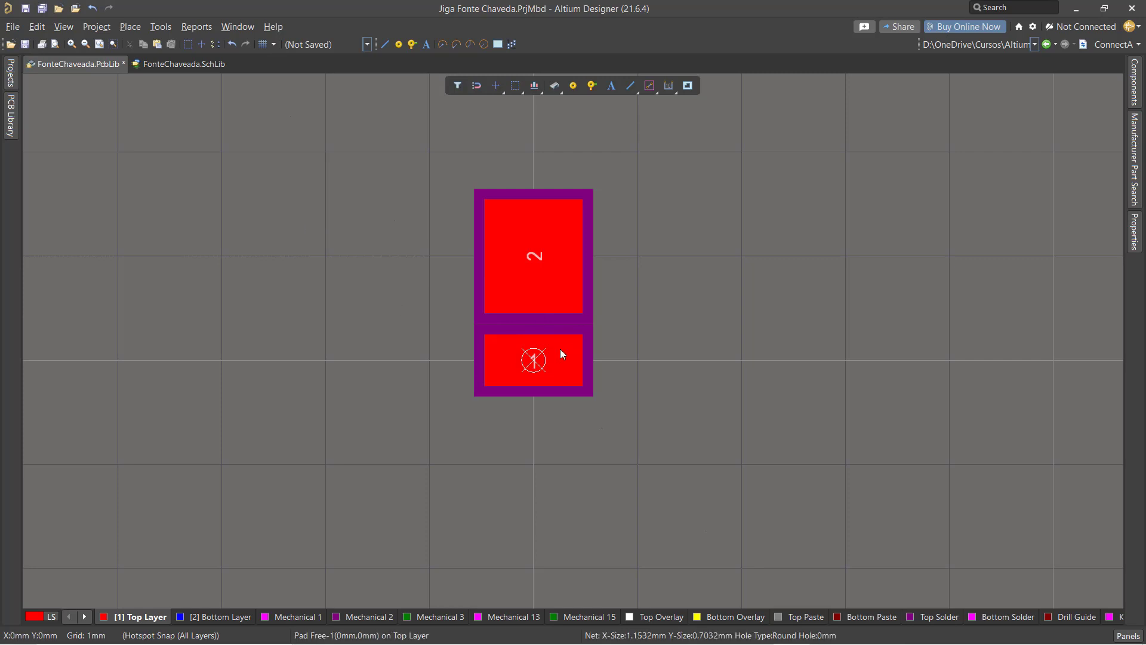
Step: Set the iW600 footprint's reference point to its center
click(37, 29)
mouse_move(84, 341)
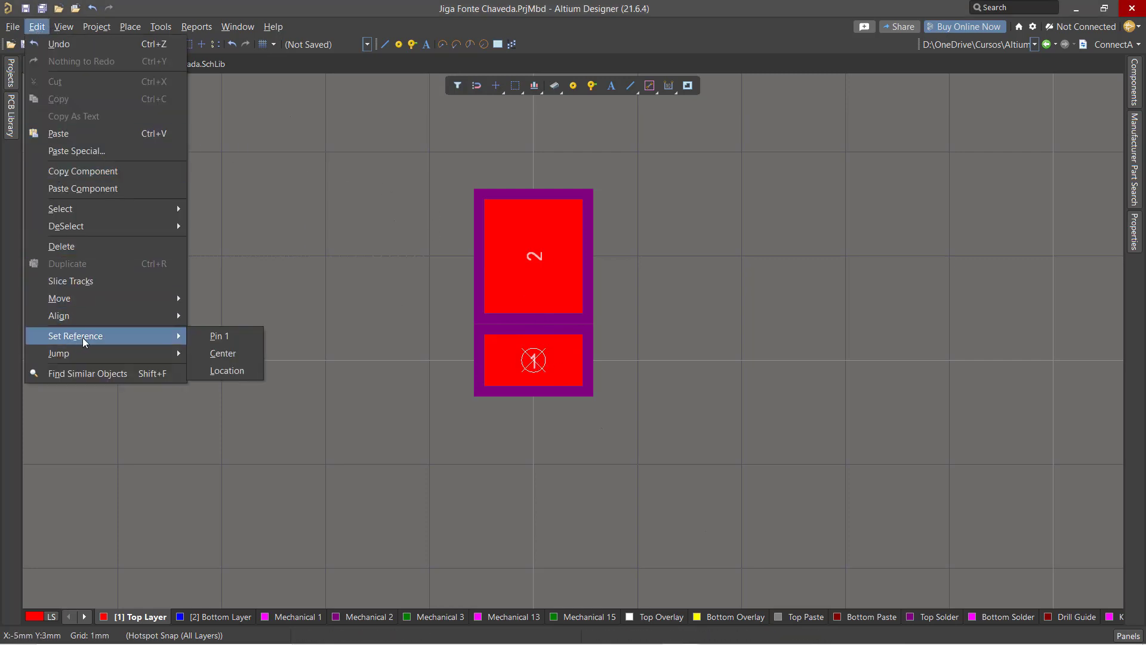
click(227, 357)
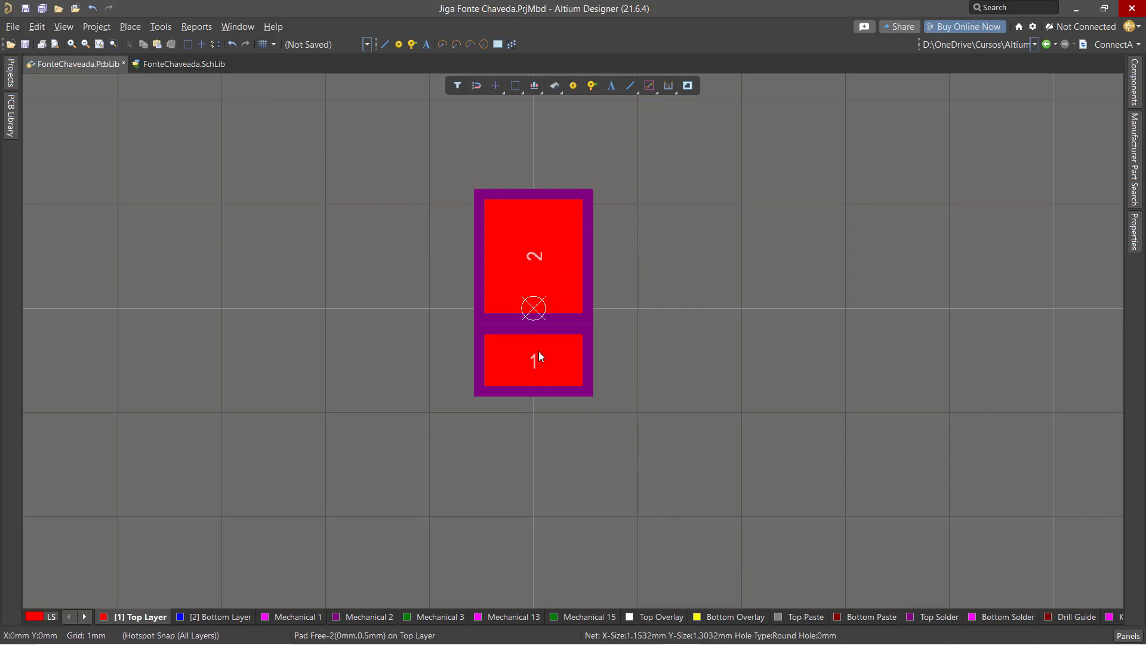
Step: Set the iW600 footprint's reference point to pin 1 and save the PCB library
click(37, 26)
mouse_move(93, 341)
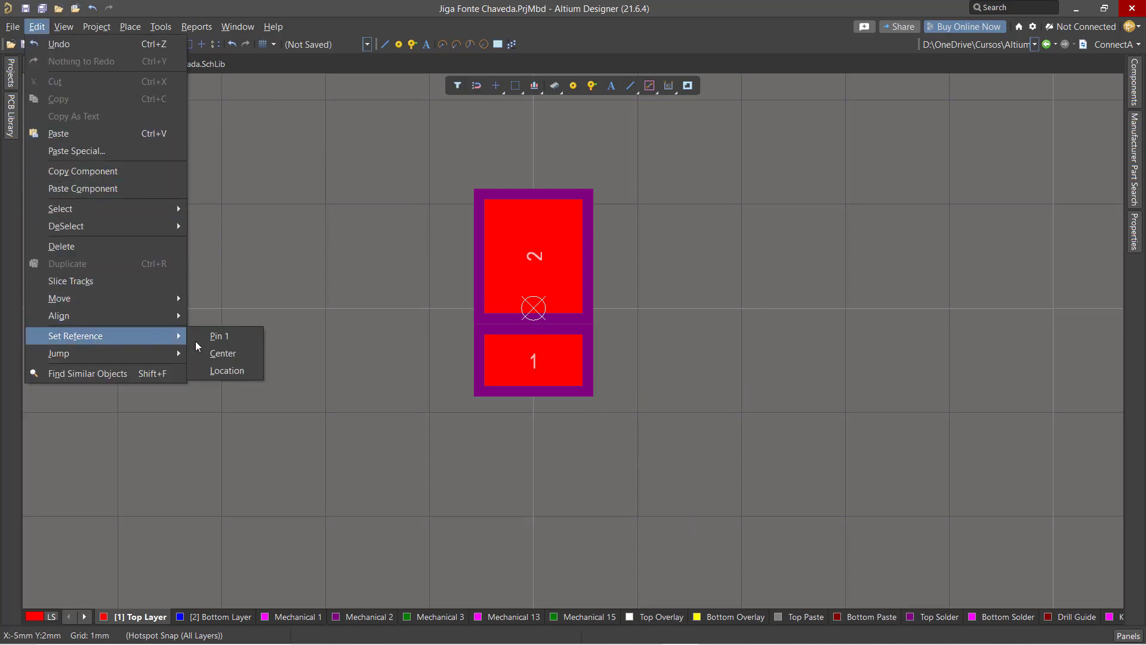
click(222, 337)
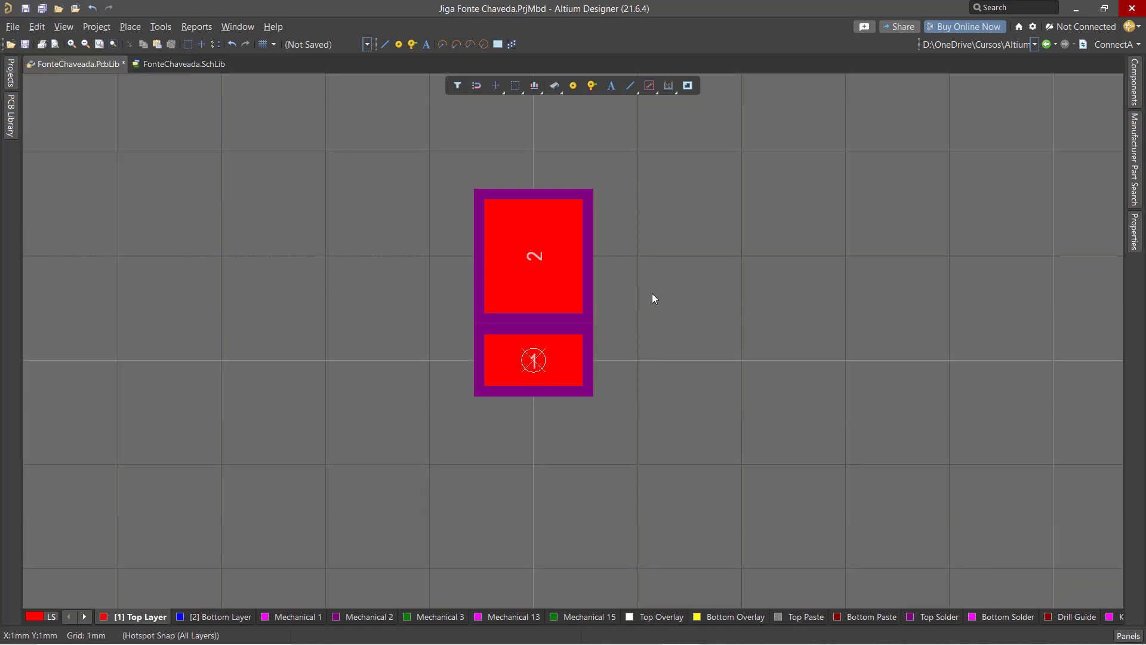
click(26, 9)
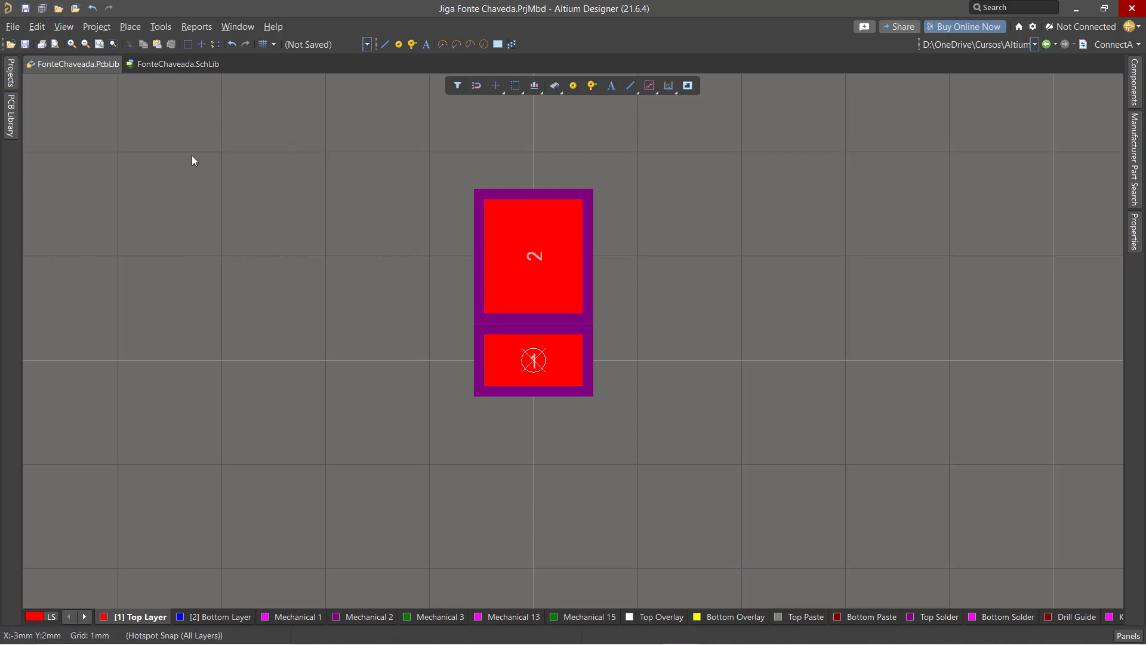
Step: Review the iW600 entry in the library, the library's snap options and the footprint's name, description and height settings
click(11, 115)
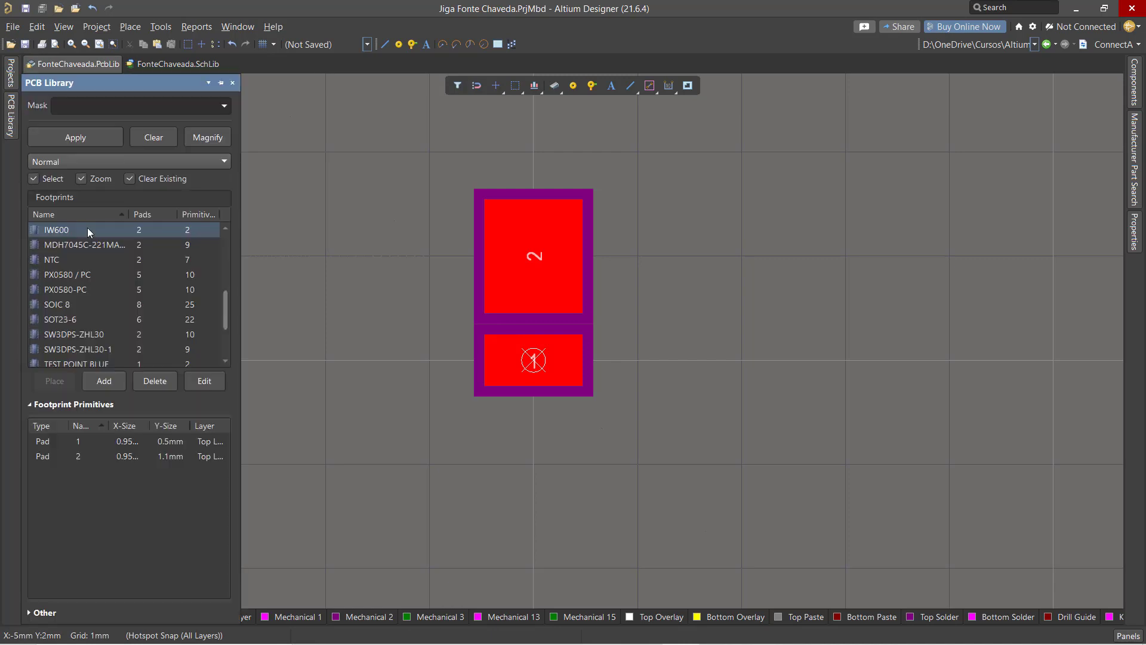
click(55, 231)
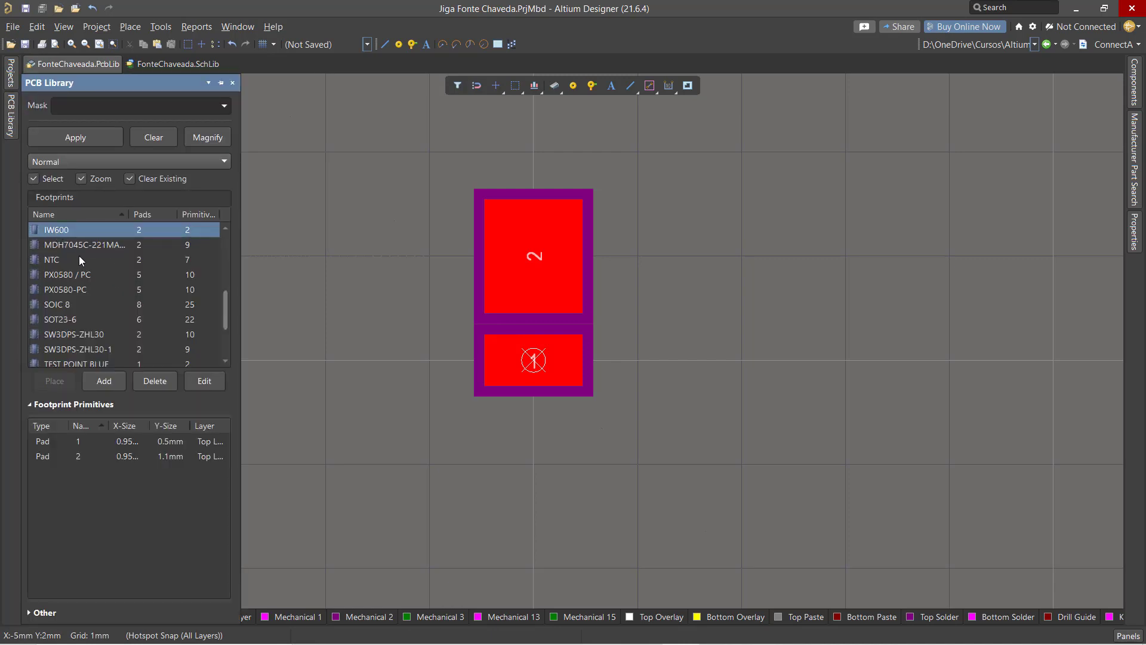
click(1136, 236)
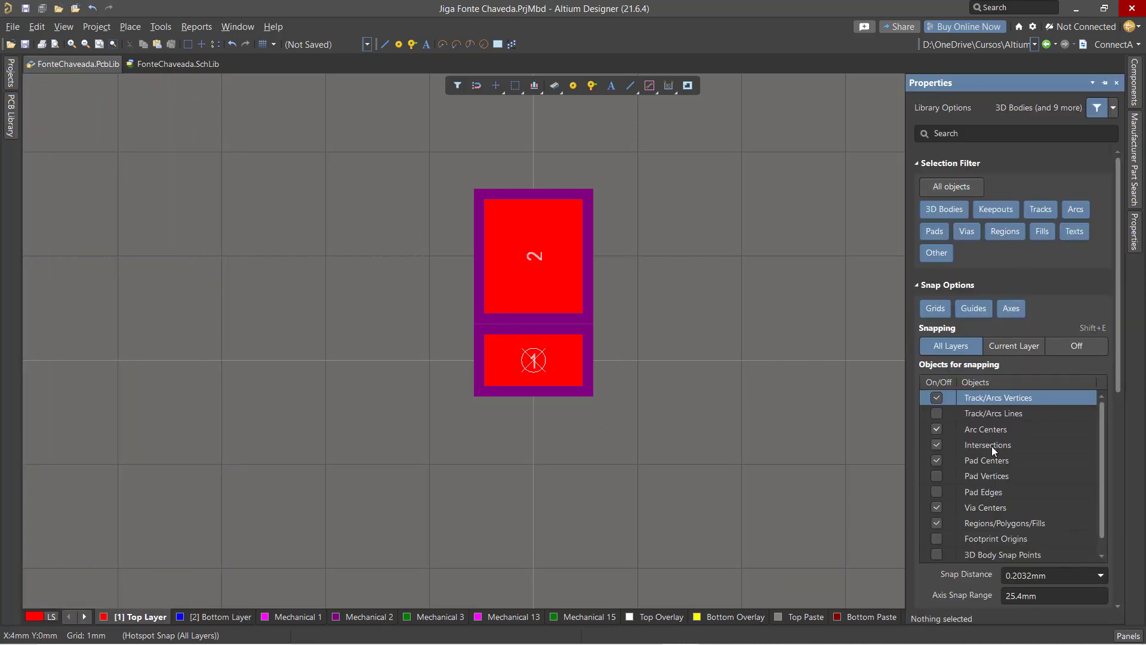
scroll(1005, 469, down, 3)
scroll(1008, 471, up, 3)
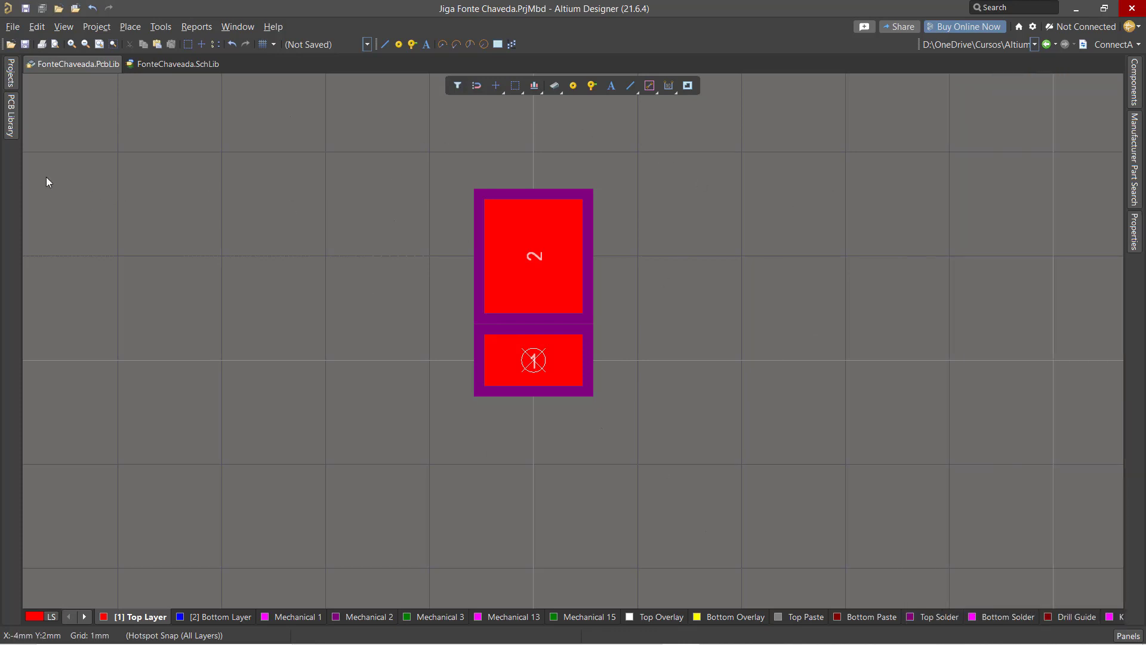
click(7, 120)
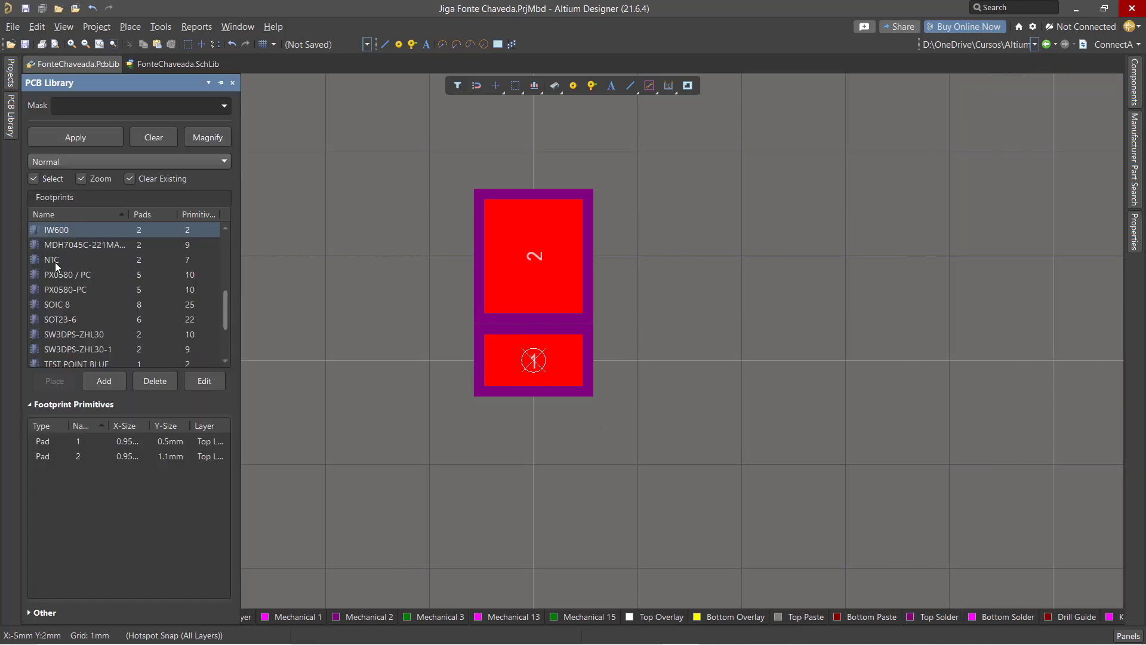
double_click(66, 232)
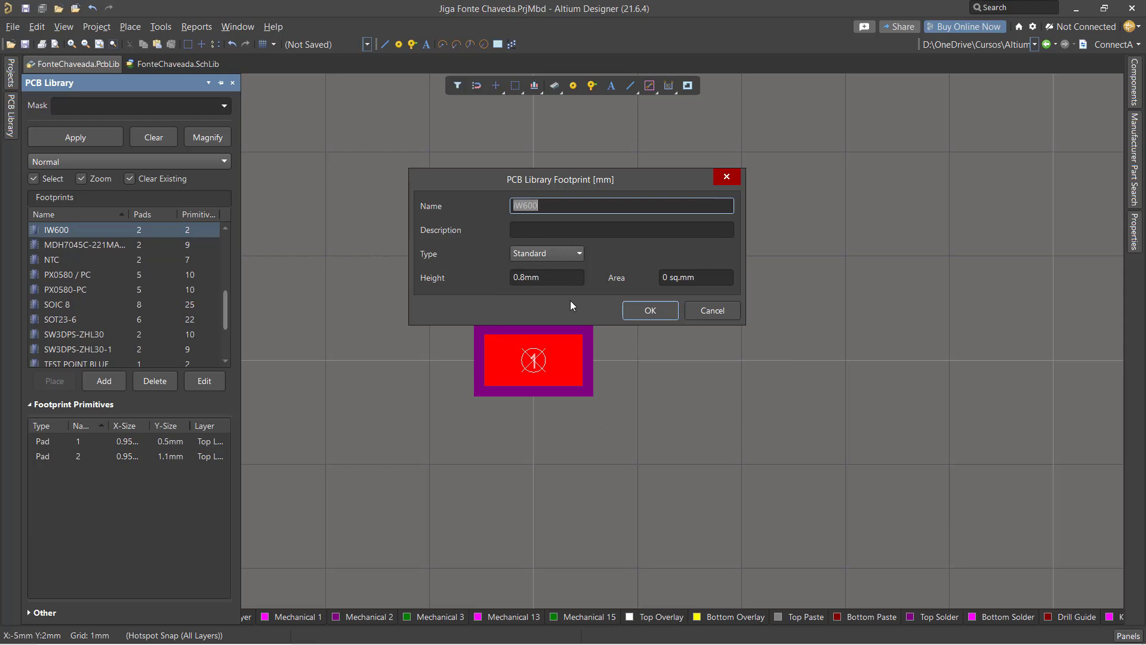
click(541, 230)
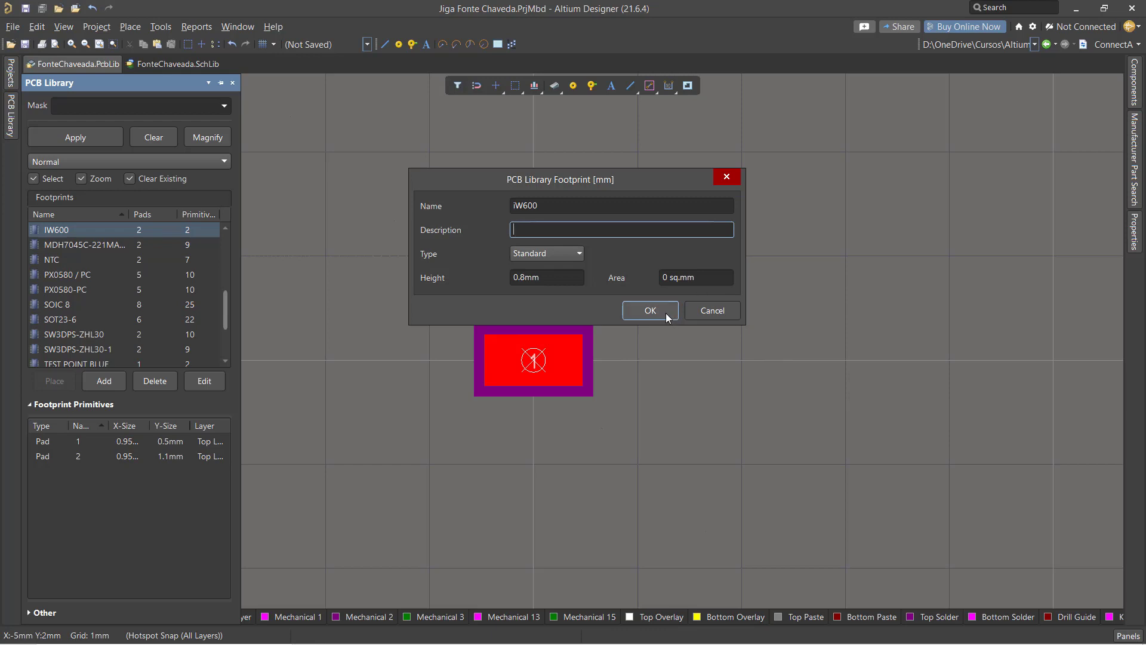
click(716, 313)
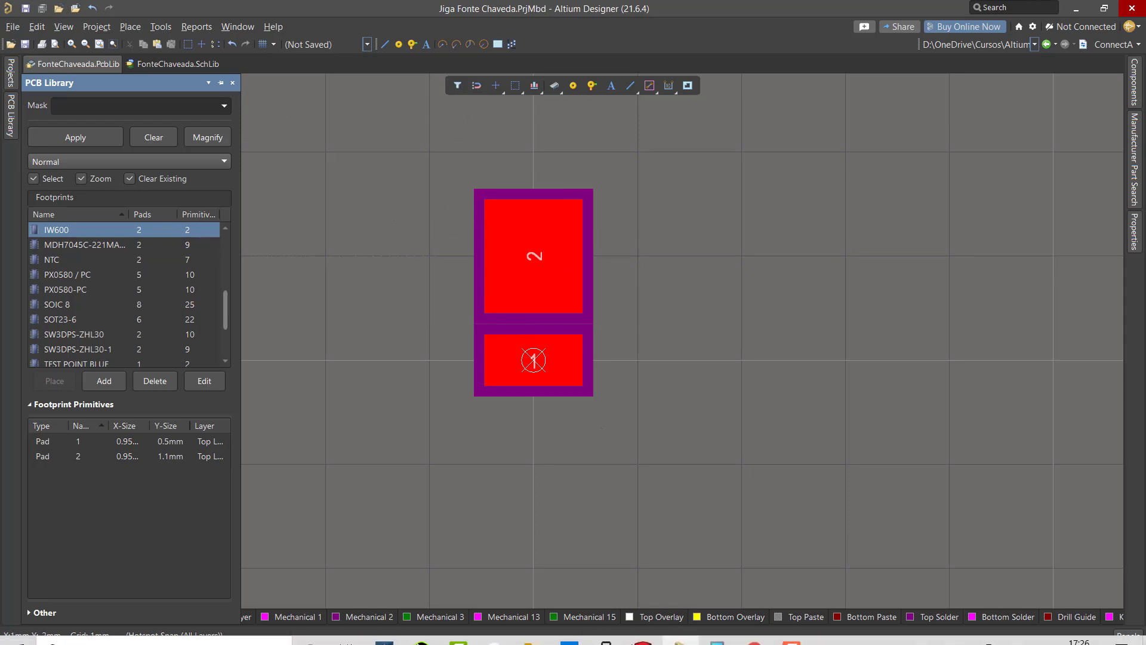
Step: Switch to Chrome to view the 6-Lead SOT package dimensions in the iW673 datasheet, and return to Altium Designer
click(754, 630)
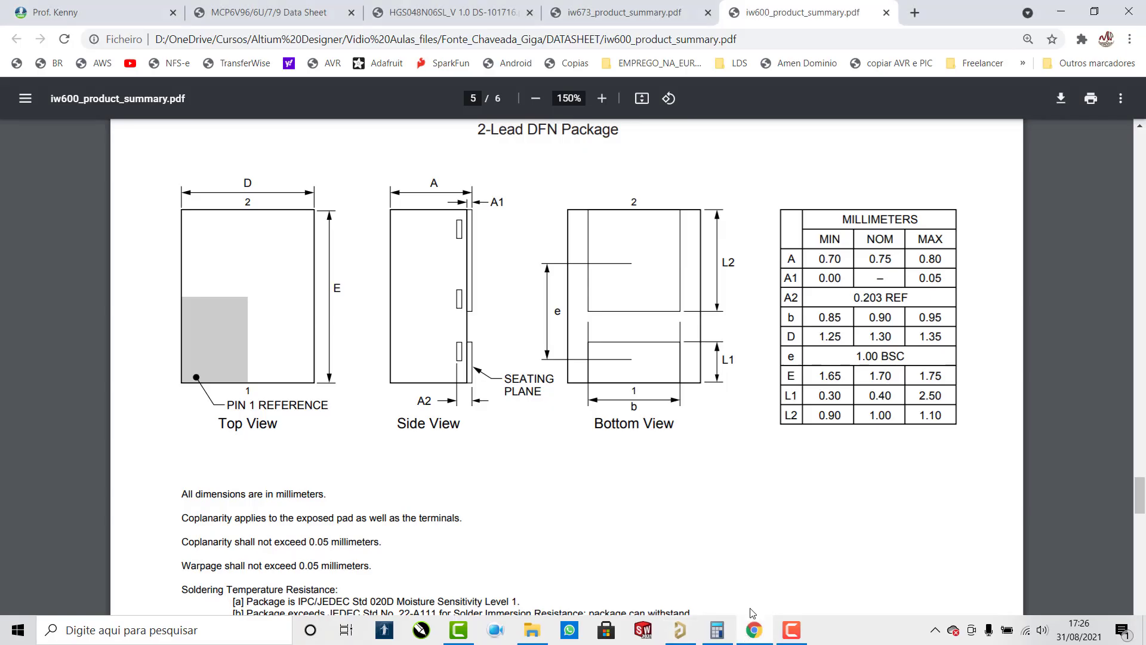
click(617, 13)
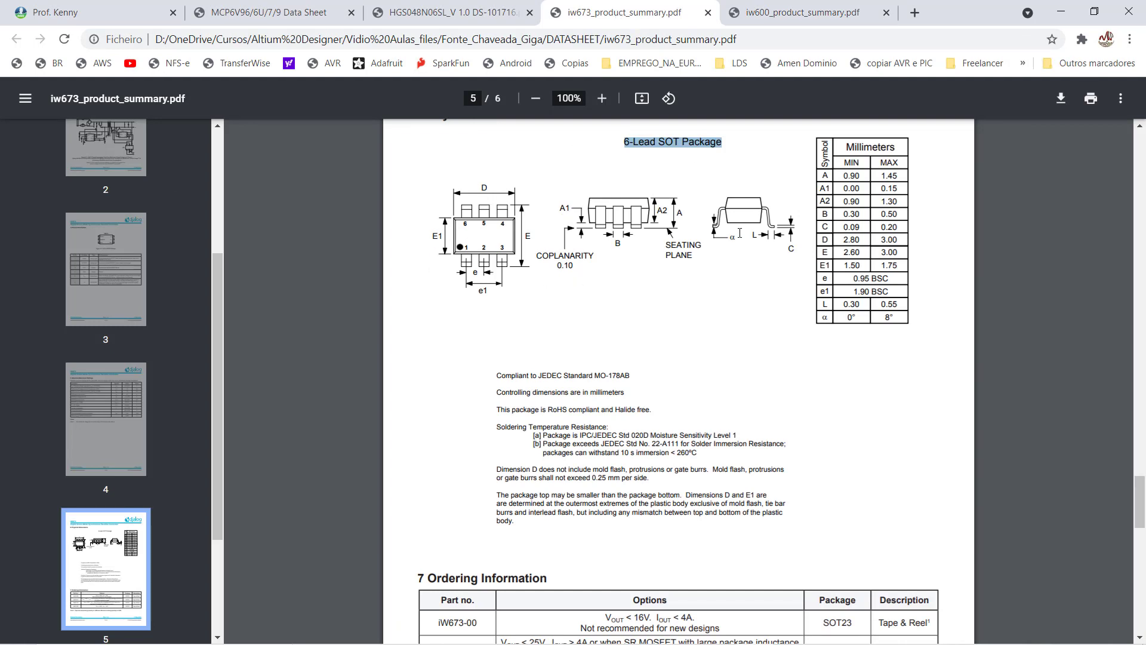
mouse_move(740, 641)
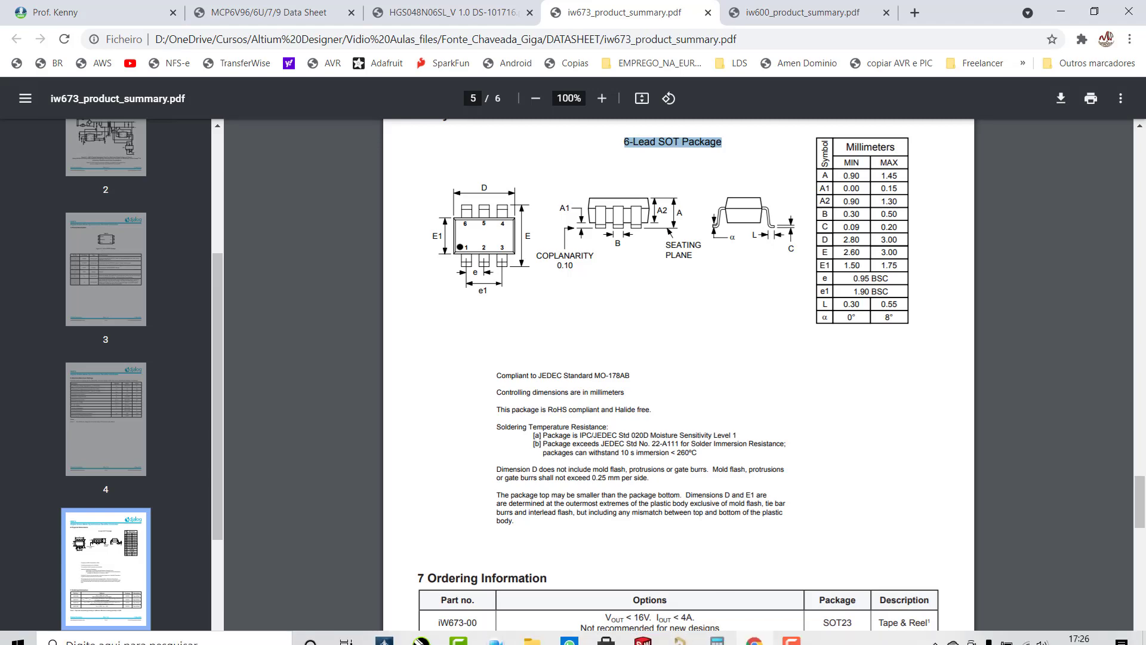
click(681, 632)
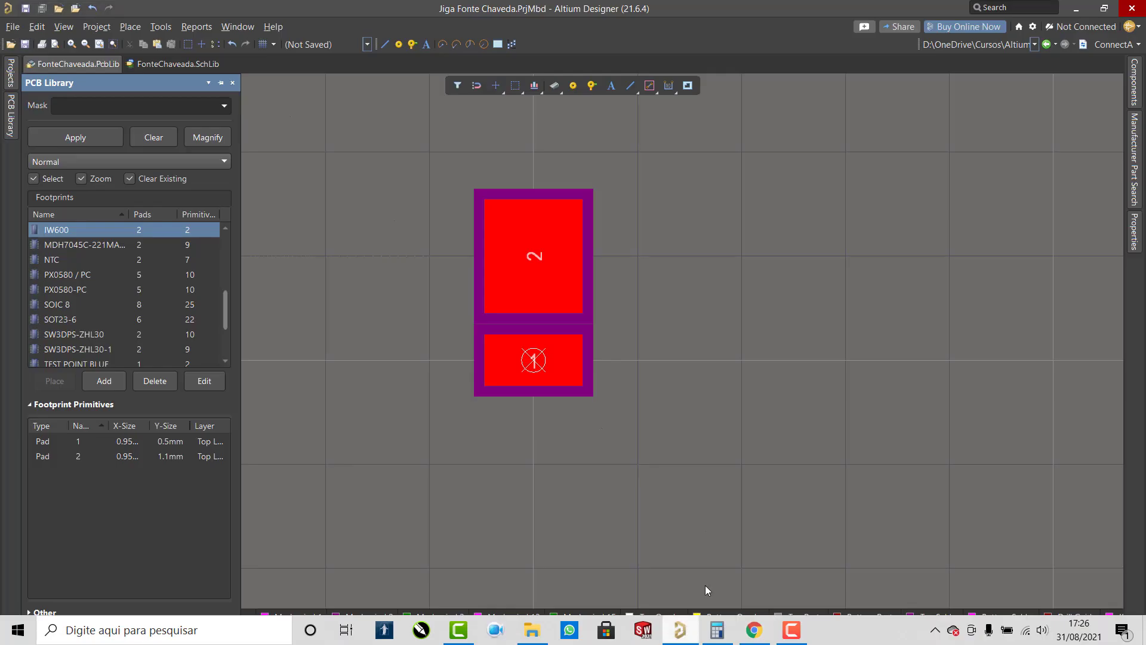
Step: Start the IPC Compliant Footprint Wizard and browse its component types down to the small outline transistor families
click(160, 27)
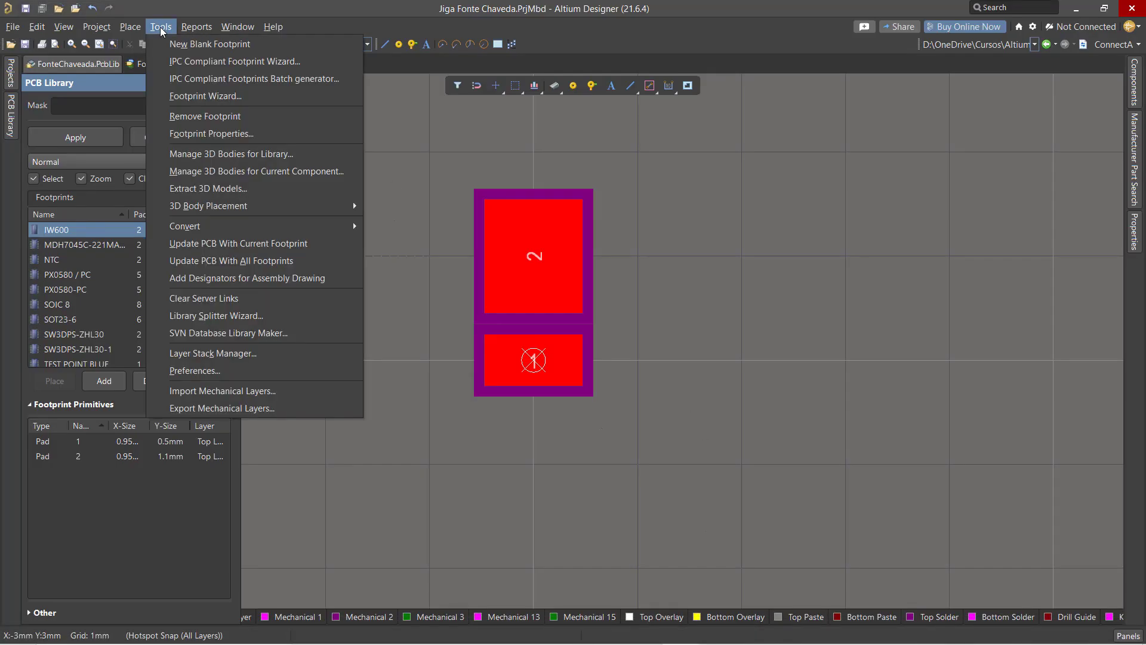
click(184, 62)
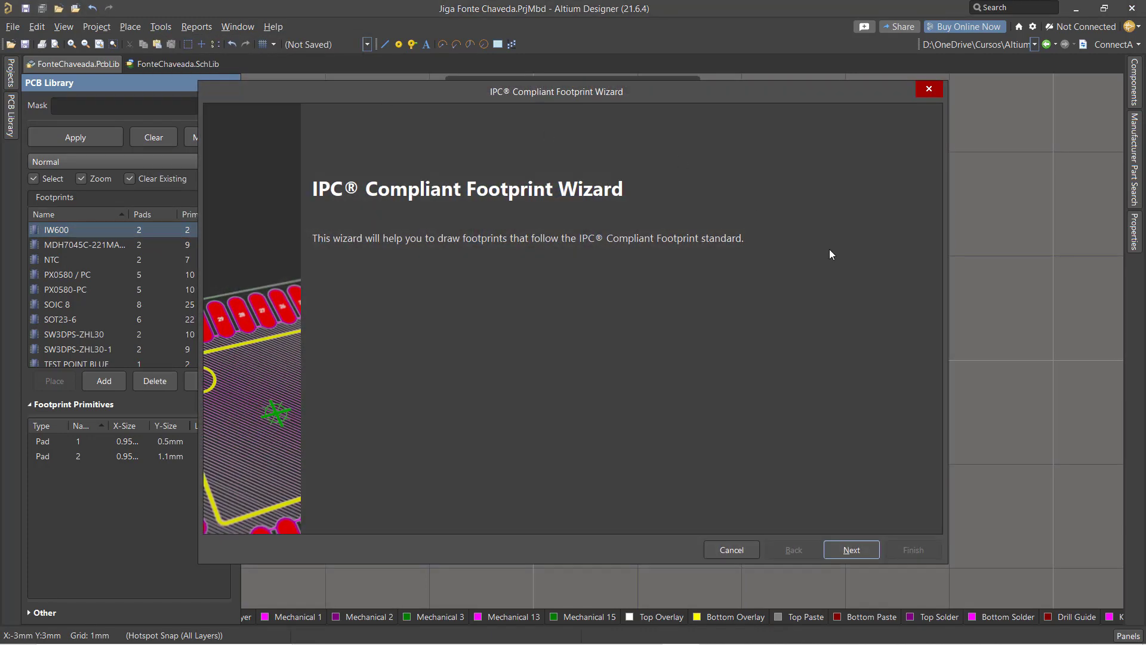
click(841, 552)
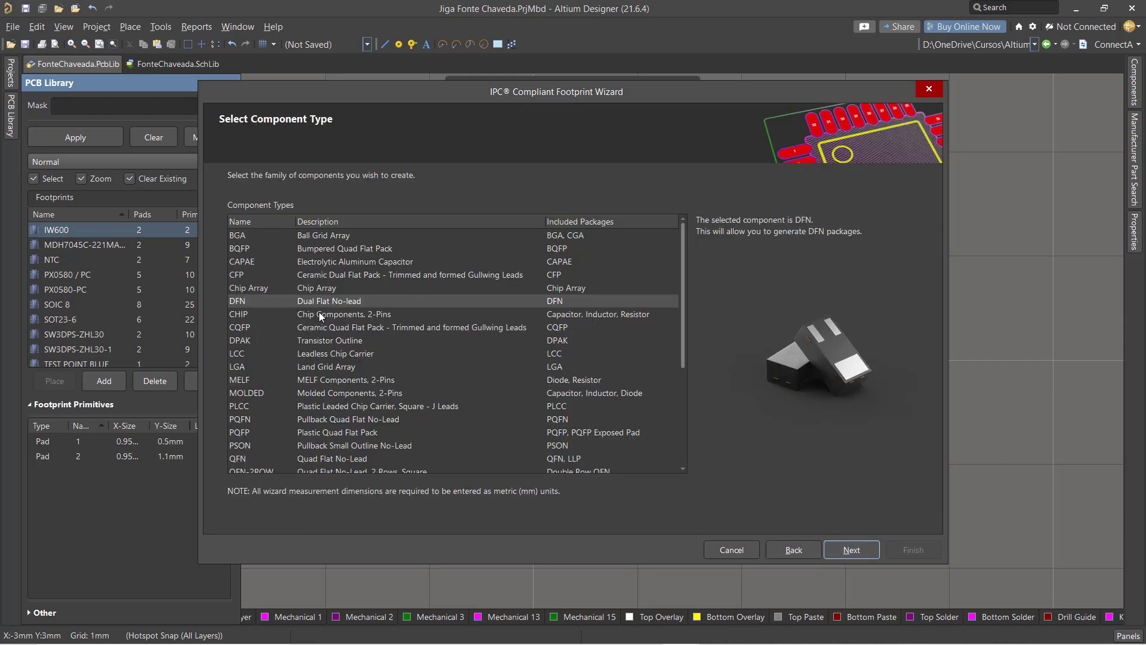
scroll(355, 381, down, 3)
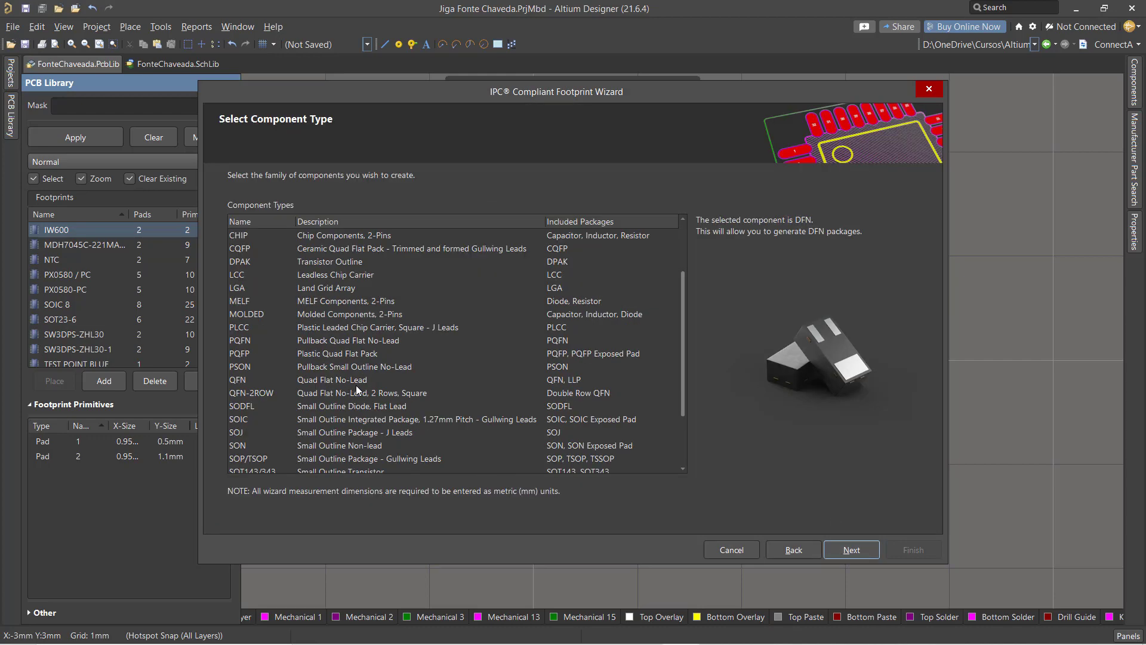
scroll(359, 388, down, 1)
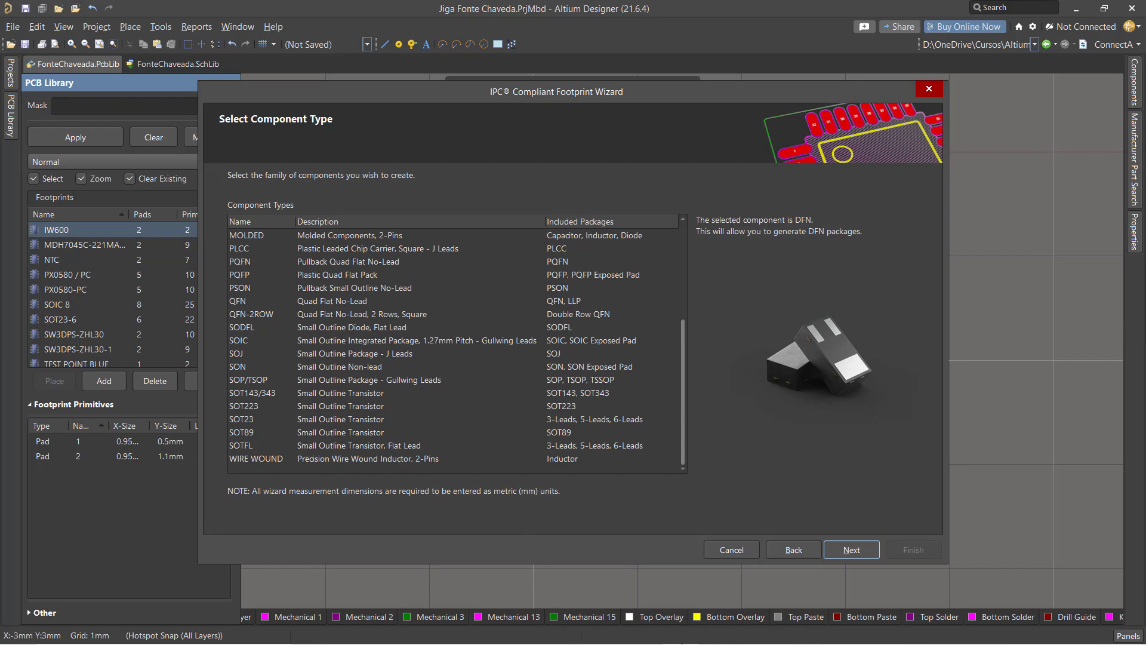
Step: Switch to Chrome and check the package name in the Physical Dimensions section of the iW673 datasheet
mouse_move(575, 643)
click(748, 636)
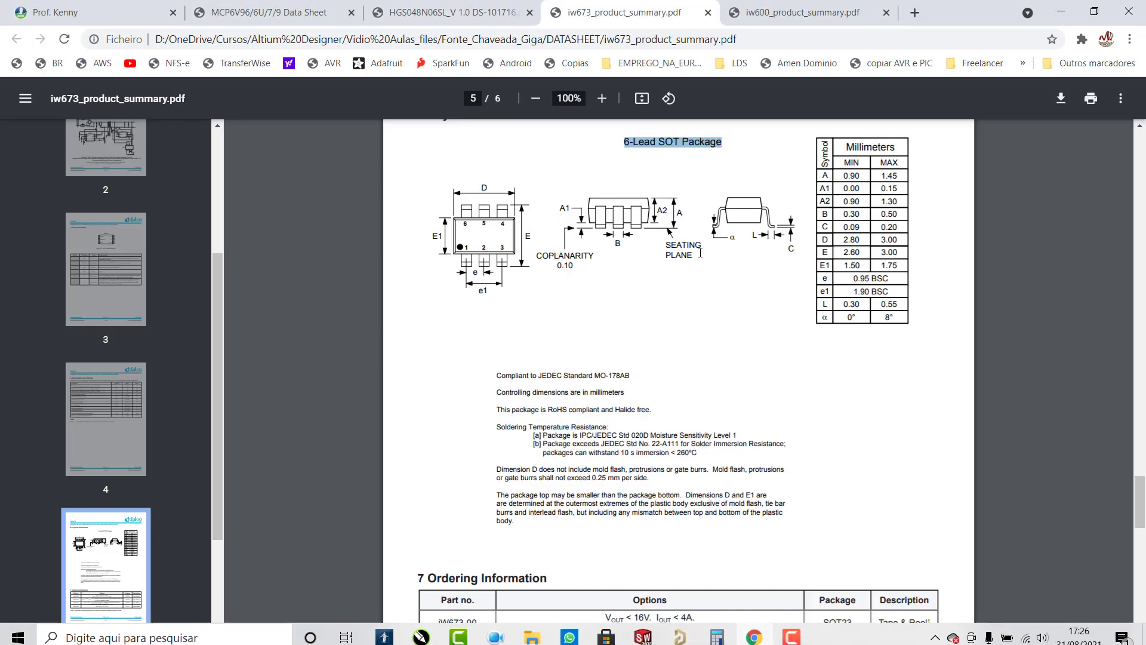
scroll(688, 230, up, 1)
click(683, 225)
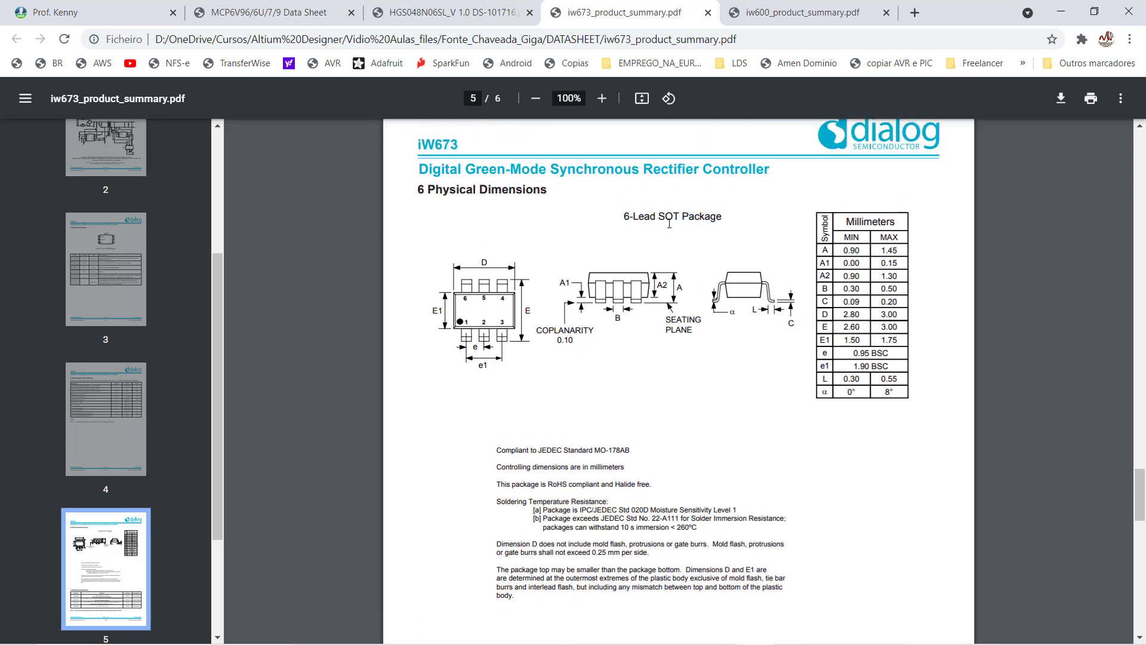
drag(649, 216, 696, 214)
click(709, 247)
drag(418, 188, 541, 194)
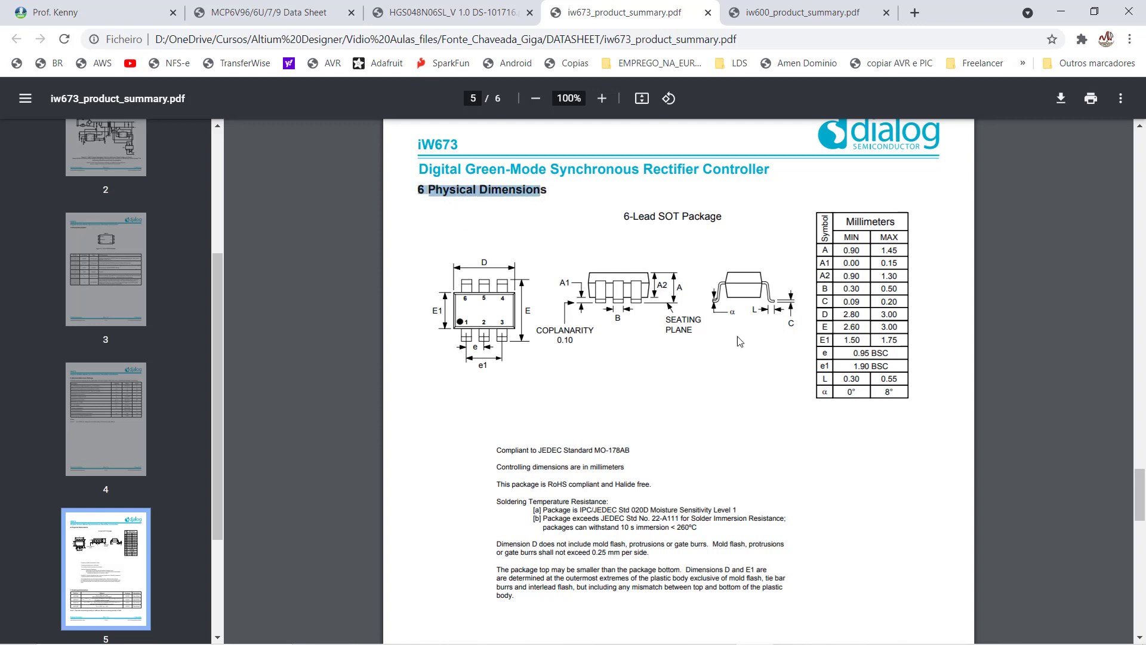
Step: Find the iW673 pinout figure in the datasheet's Pinout Description section and check its package type
scroll(743, 393, up, 12)
scroll(743, 392, up, 20)
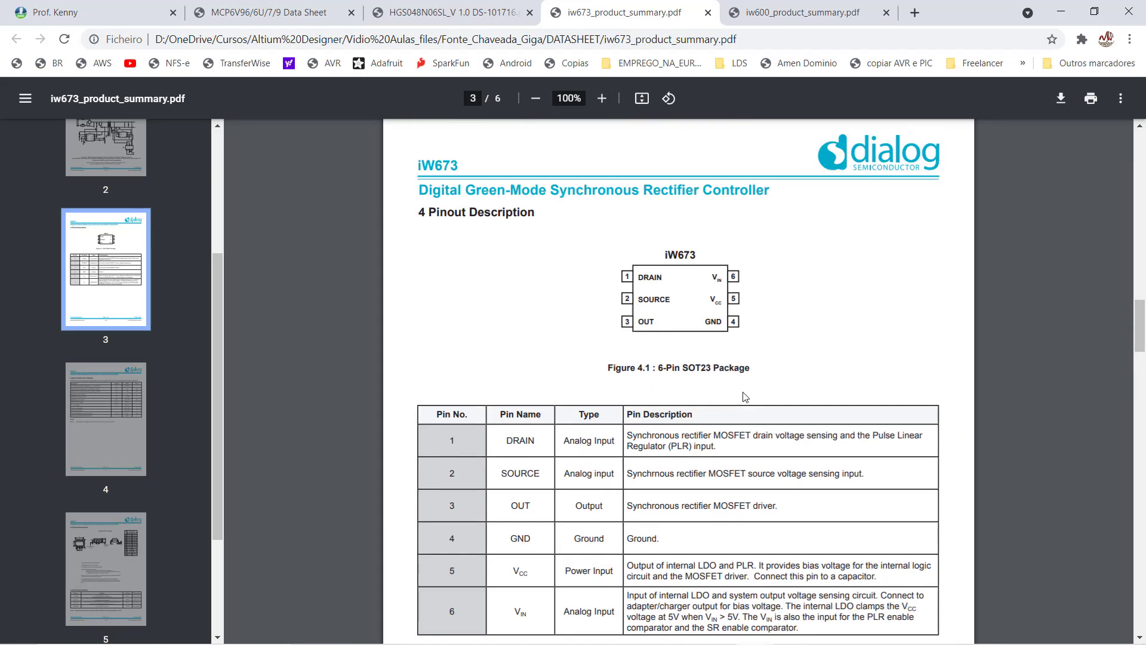
scroll(744, 395, down, 6)
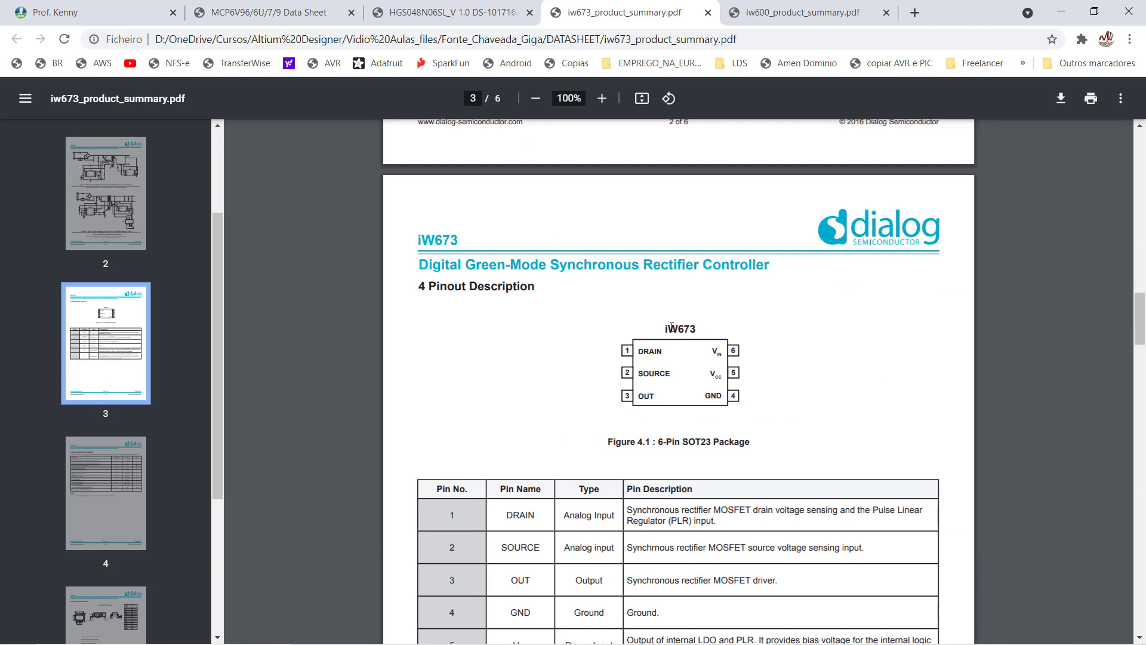
drag(665, 328, 703, 327)
click(659, 443)
drag(660, 444, 728, 448)
click(729, 447)
drag(664, 328, 709, 329)
mouse_move(647, 644)
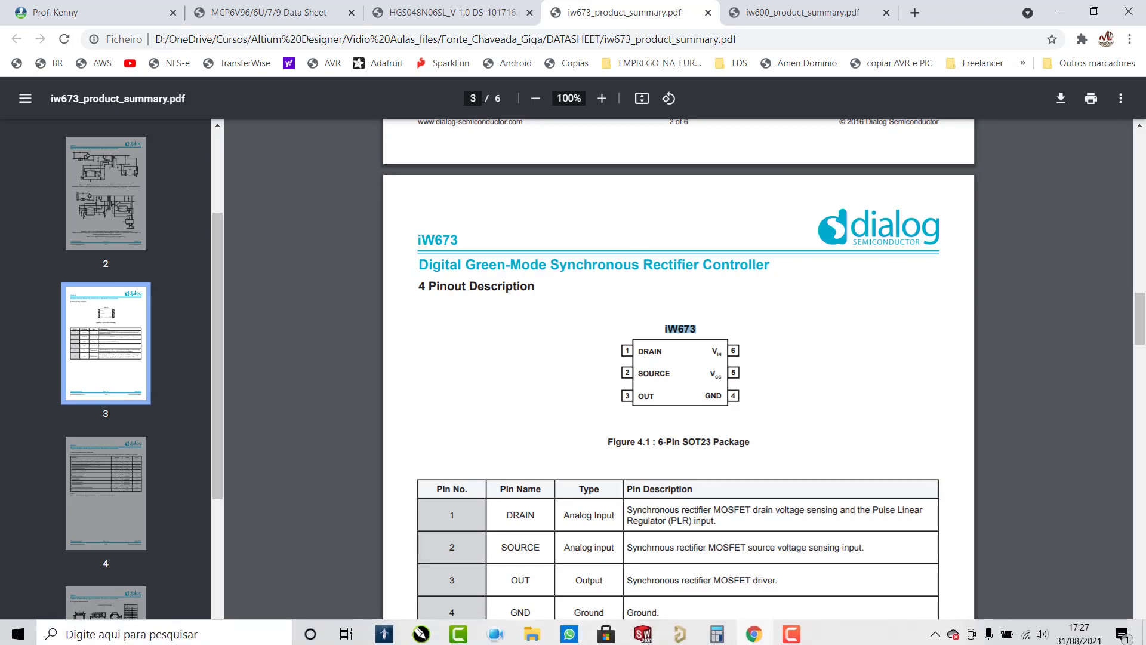
Step: Return to Altium Designer and choose SOT23 as the footprint wizard's component type, continuing to the overall package dimensions
click(673, 639)
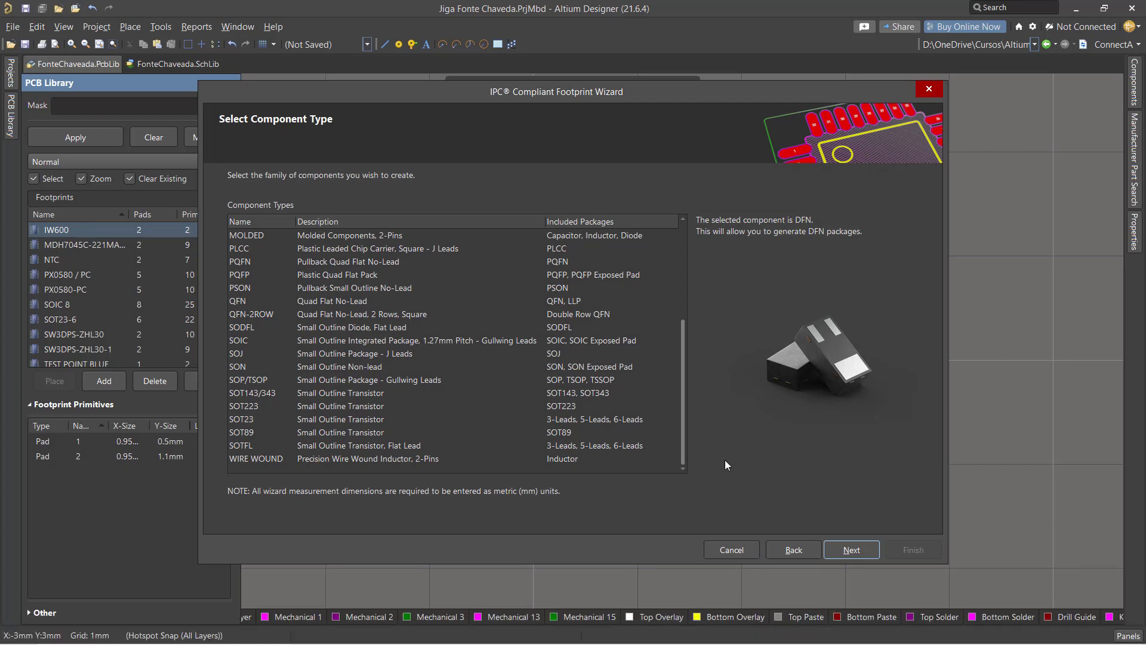
click(245, 420)
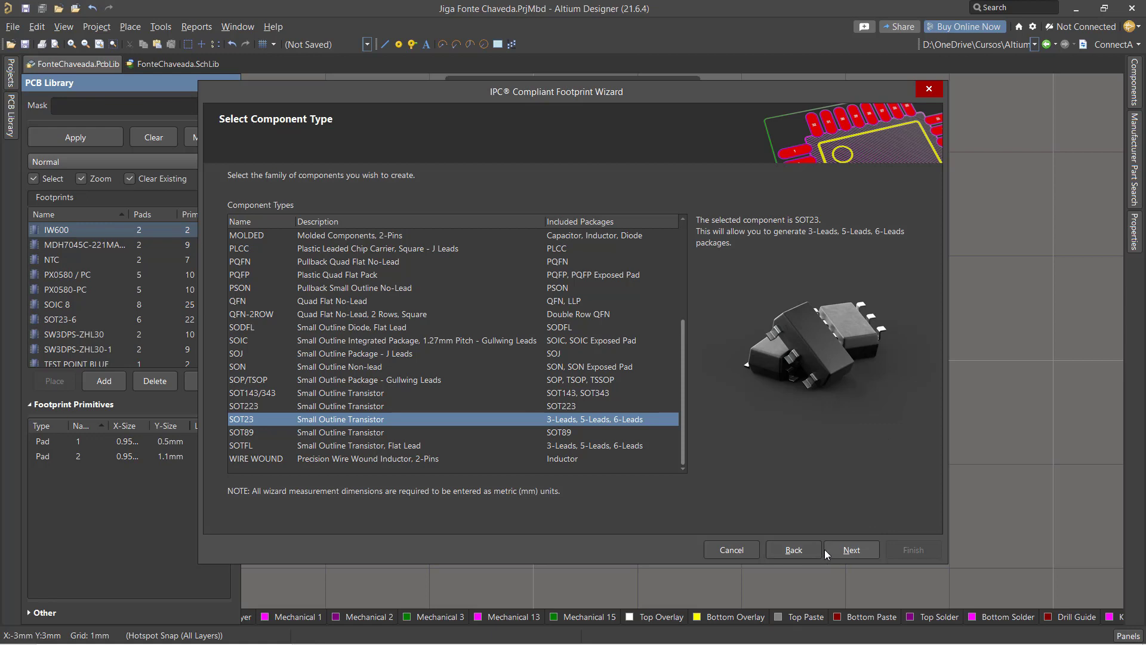
click(850, 549)
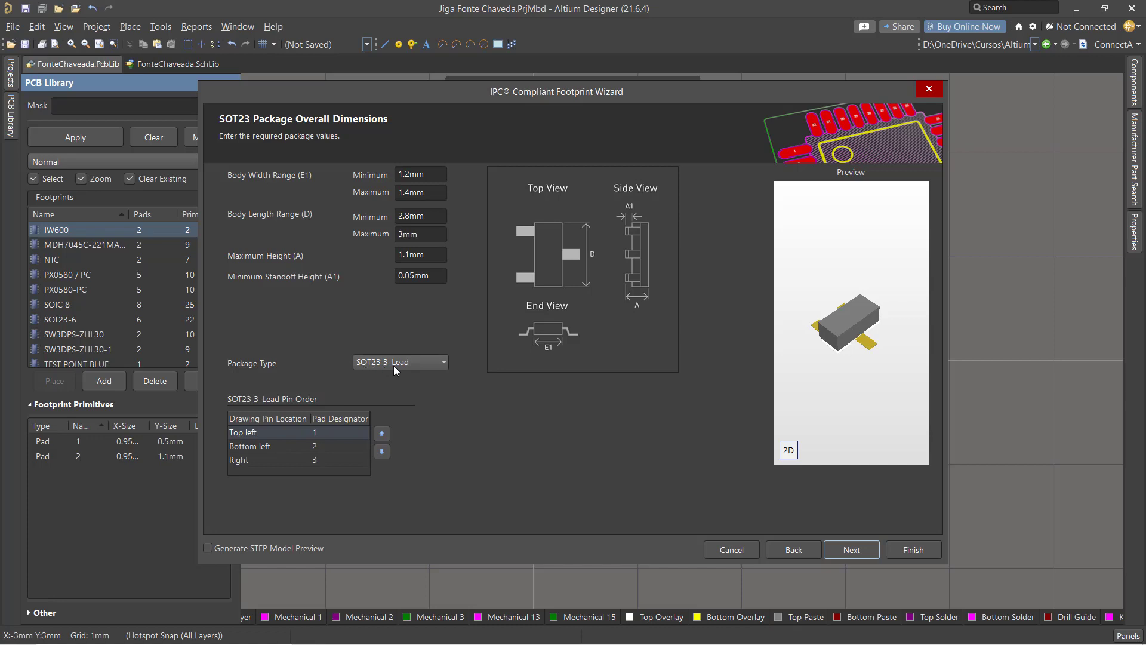
Step: Set the package type to SOT23 6-Lead and enable the STEP model preview
click(443, 363)
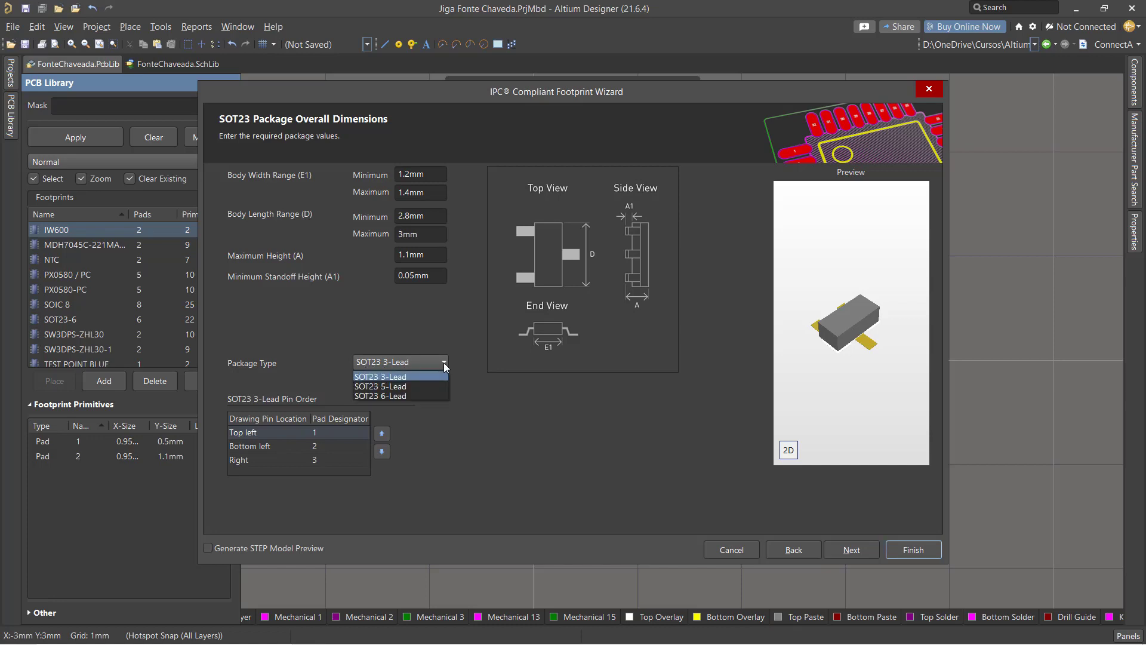
click(404, 396)
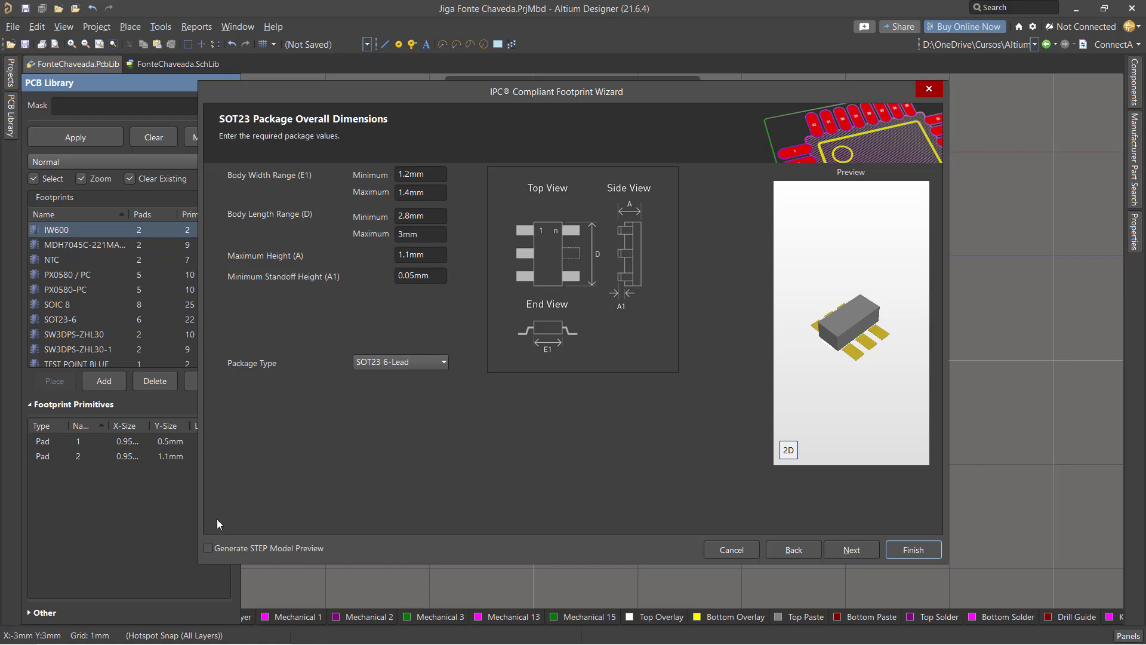
click(208, 548)
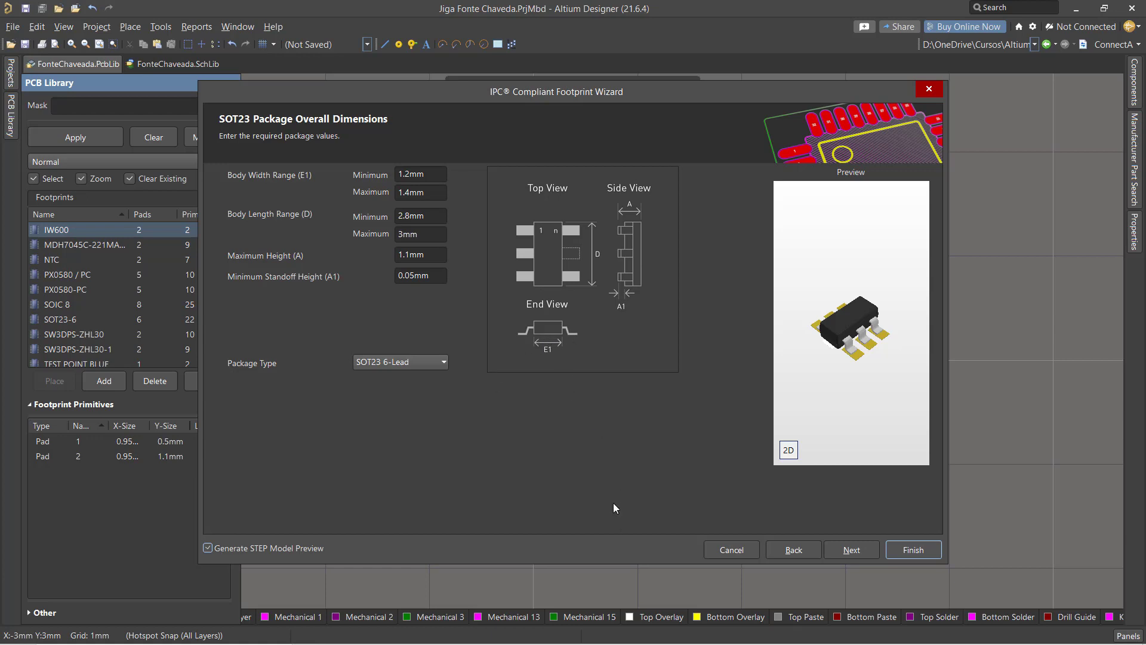
Step: Switch to Chrome and bring up the 6-Lead SOT package drawing and dimension table in the iW673 datasheet
mouse_move(695, 637)
click(760, 636)
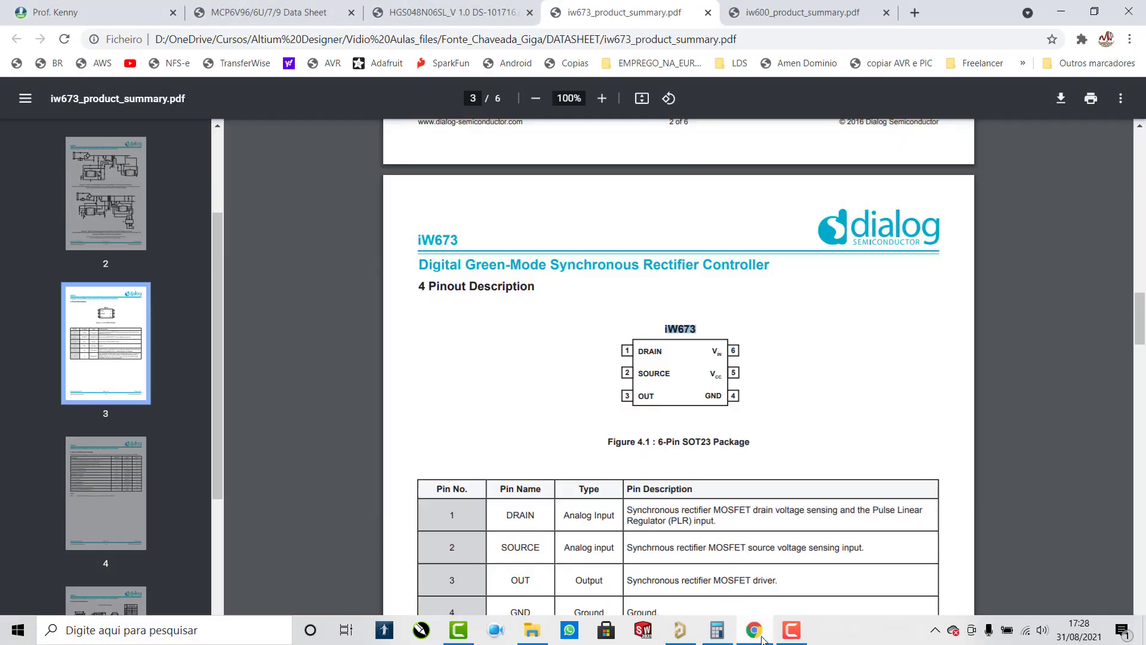
scroll(675, 460, down, 10)
scroll(675, 480, down, 17)
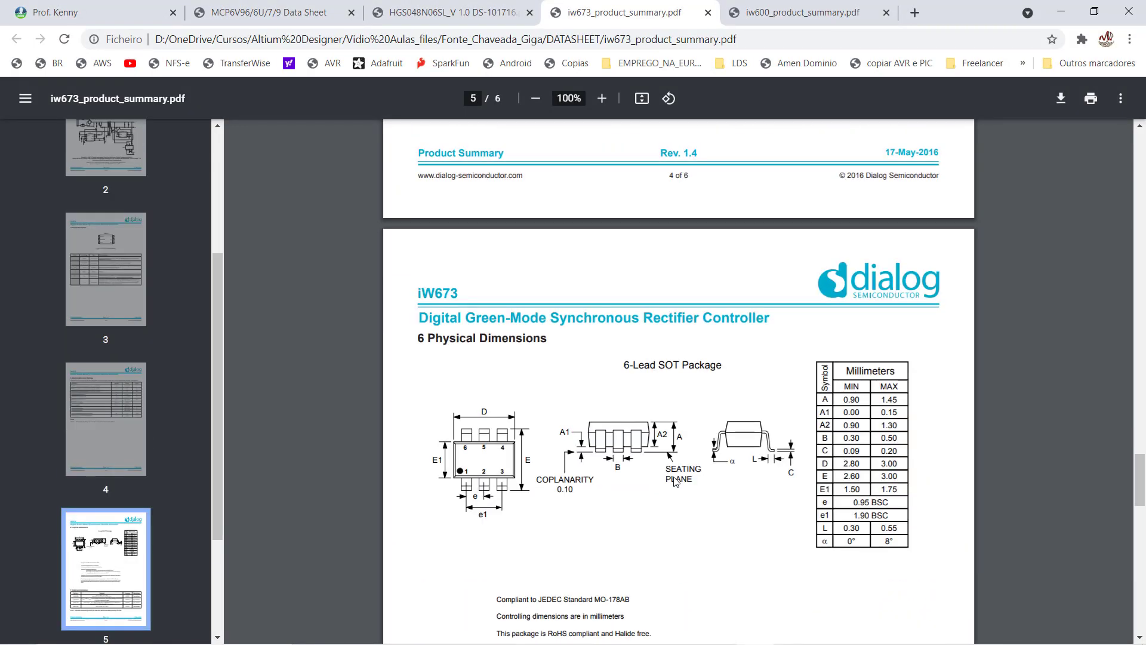
scroll(674, 477, up, 7)
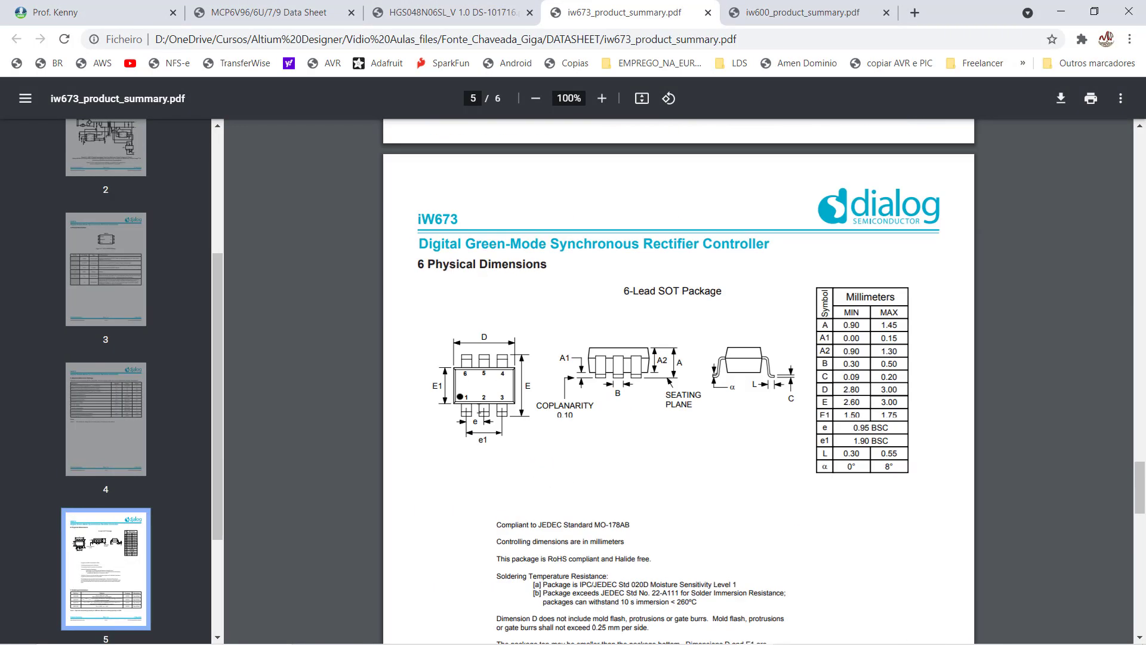